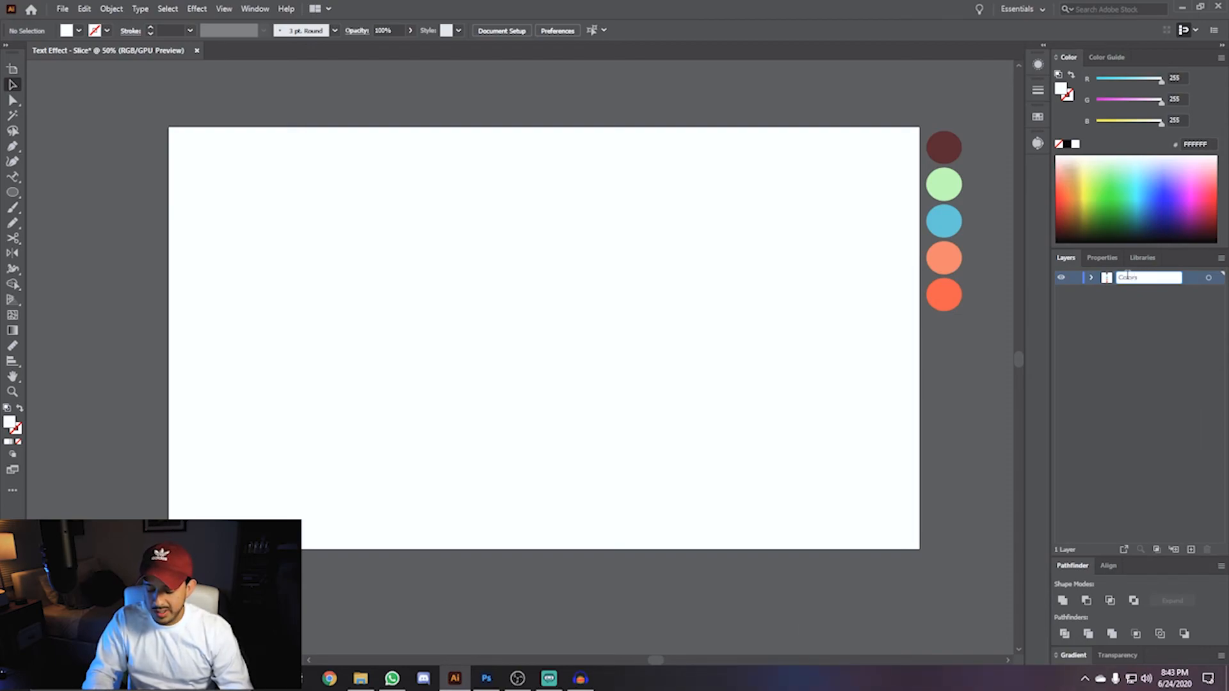
- Add a new layer above the Colors layer and rename it Background
{"action": "key", "text": "ctrl+l"}
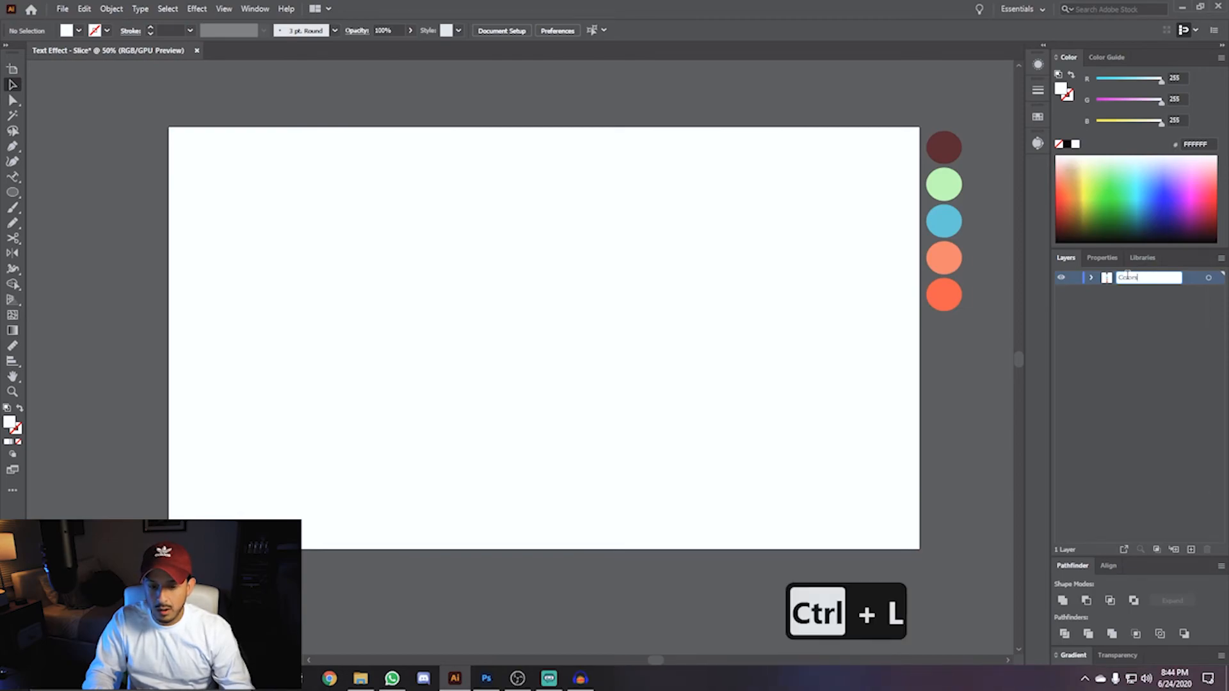
{"action": "left_click", "coordinate": [1131, 318]}
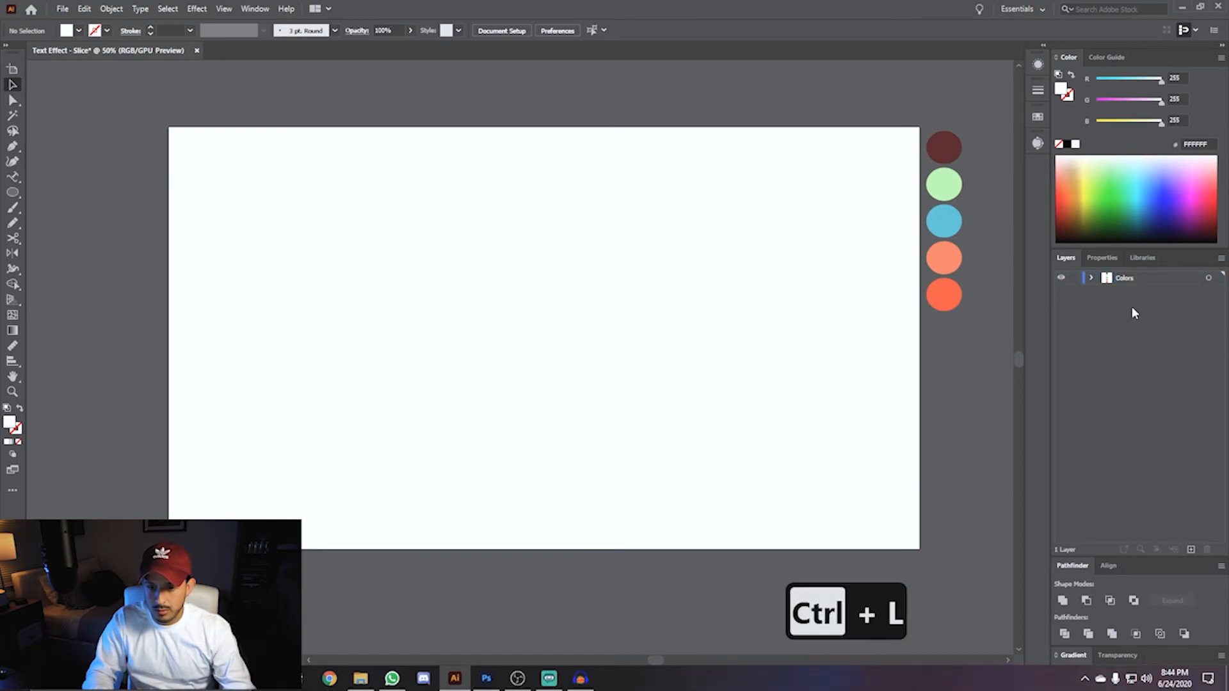
{"action": "key", "text": "ctrl+l"}
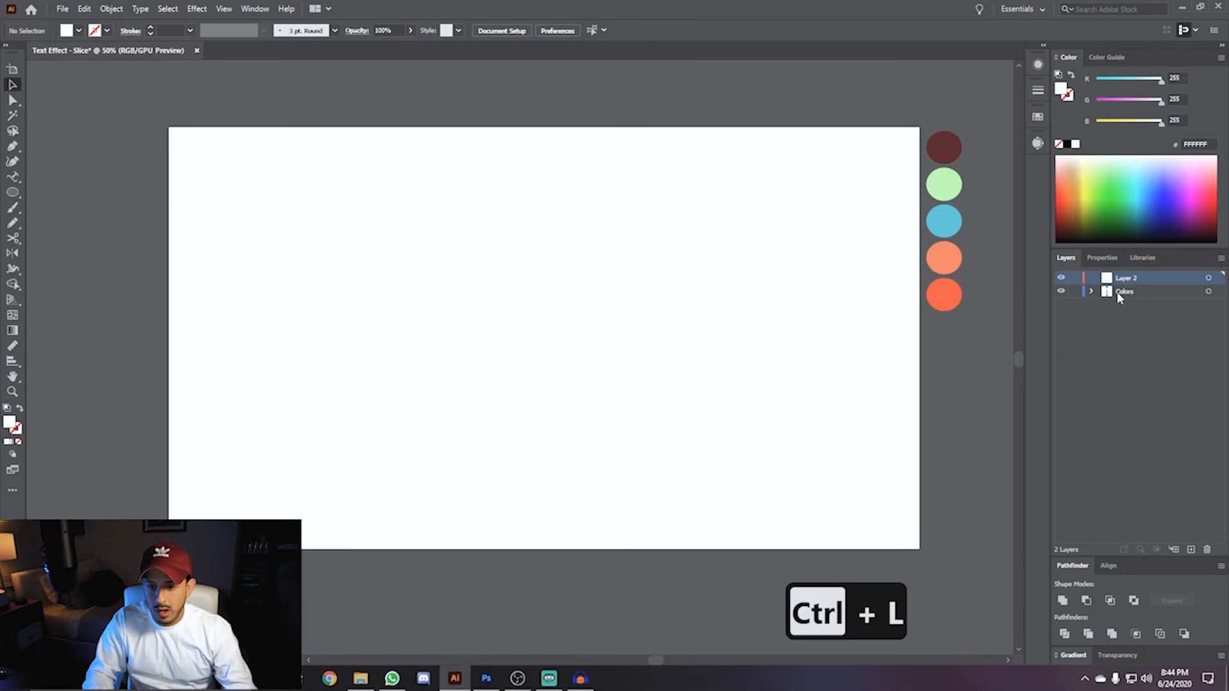
{"action": "double_click", "coordinate": [1126, 277]}
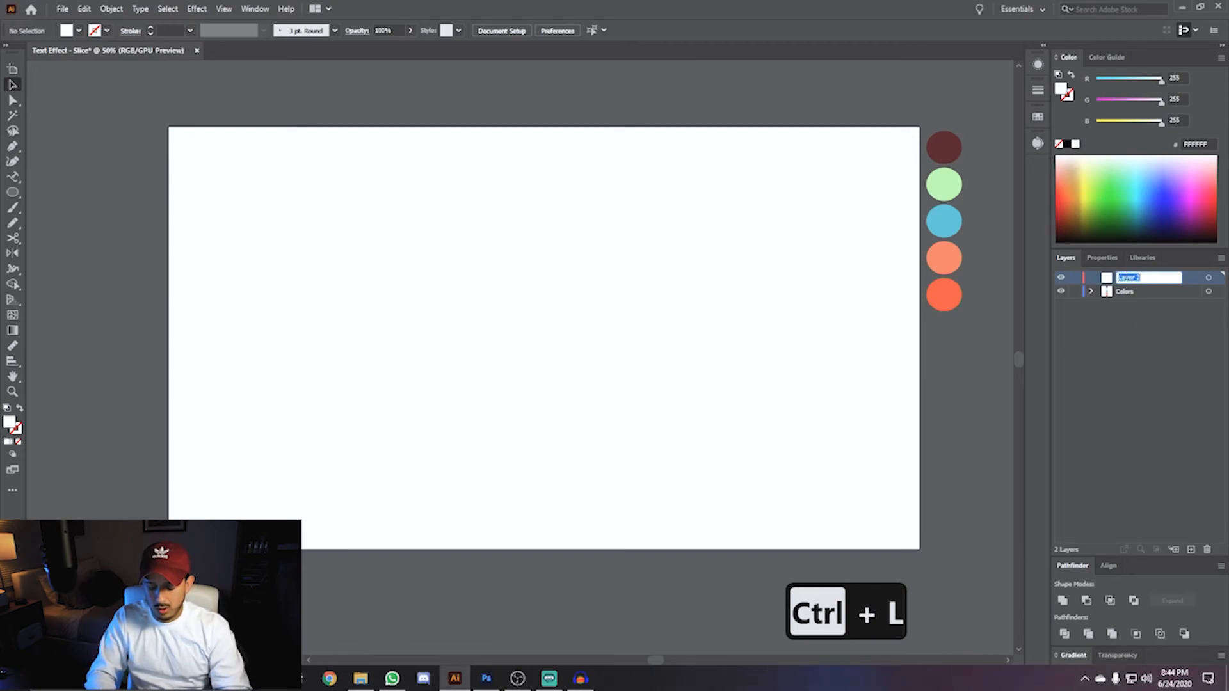
{"action": "type", "text": "Background"}
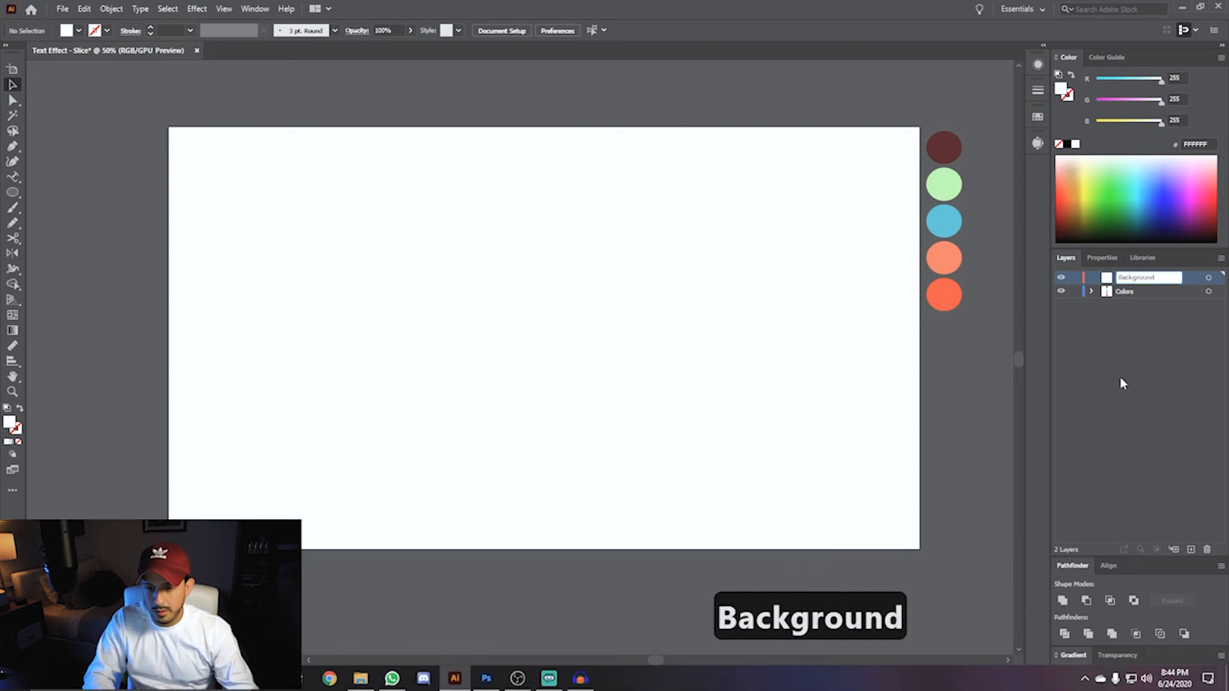
{"action": "left_click", "coordinate": [1123, 383]}
- On the Background layer, draw a 1920 × 1080 px rectangle from the artboard's top-left corner
{"action": "left_click", "coordinate": [1128, 282]}
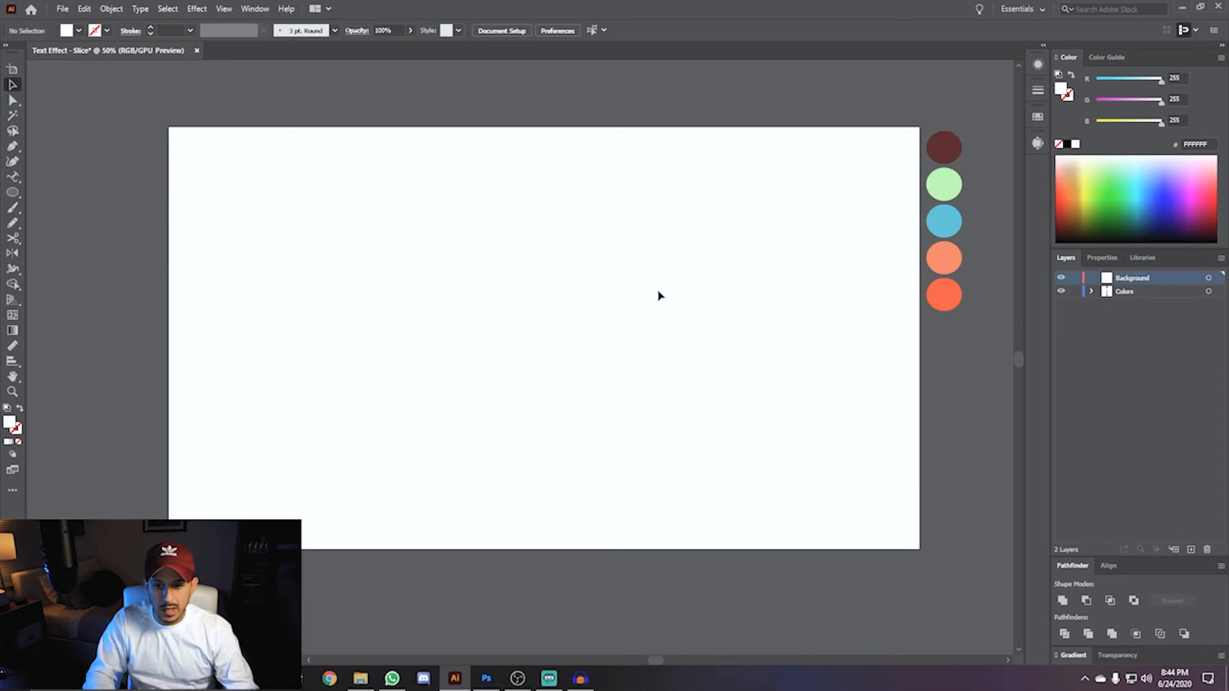
{"action": "key", "text": "m"}
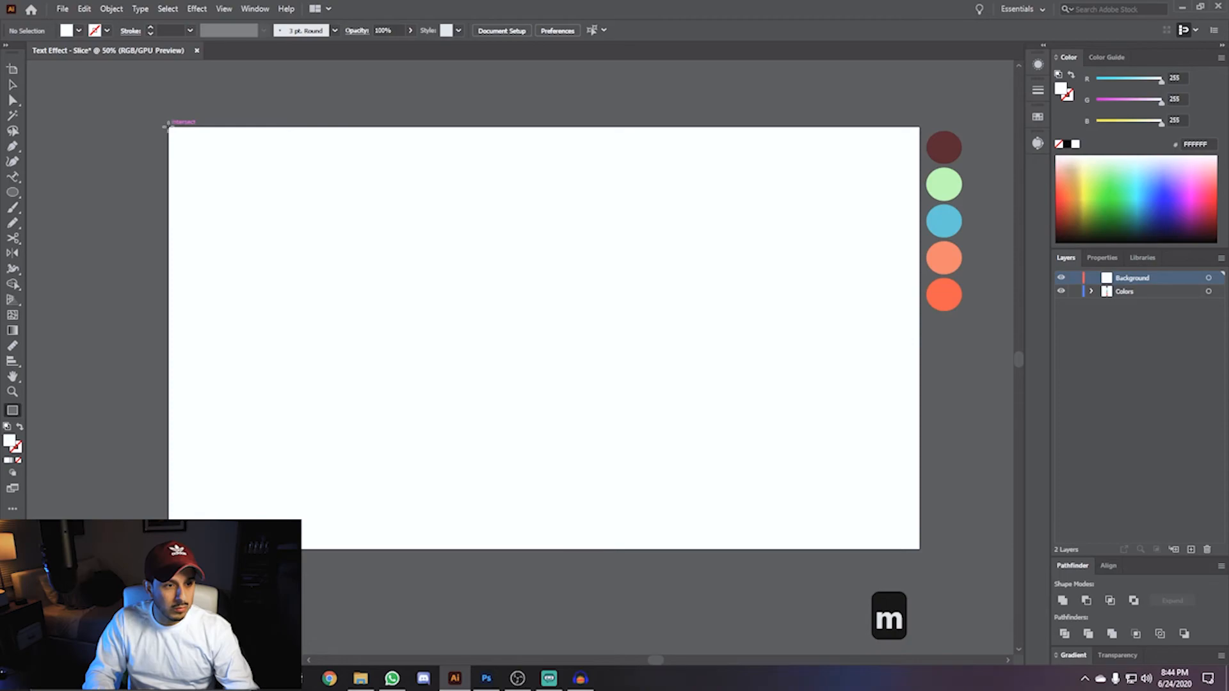
{"action": "left_click", "coordinate": [166, 127]}
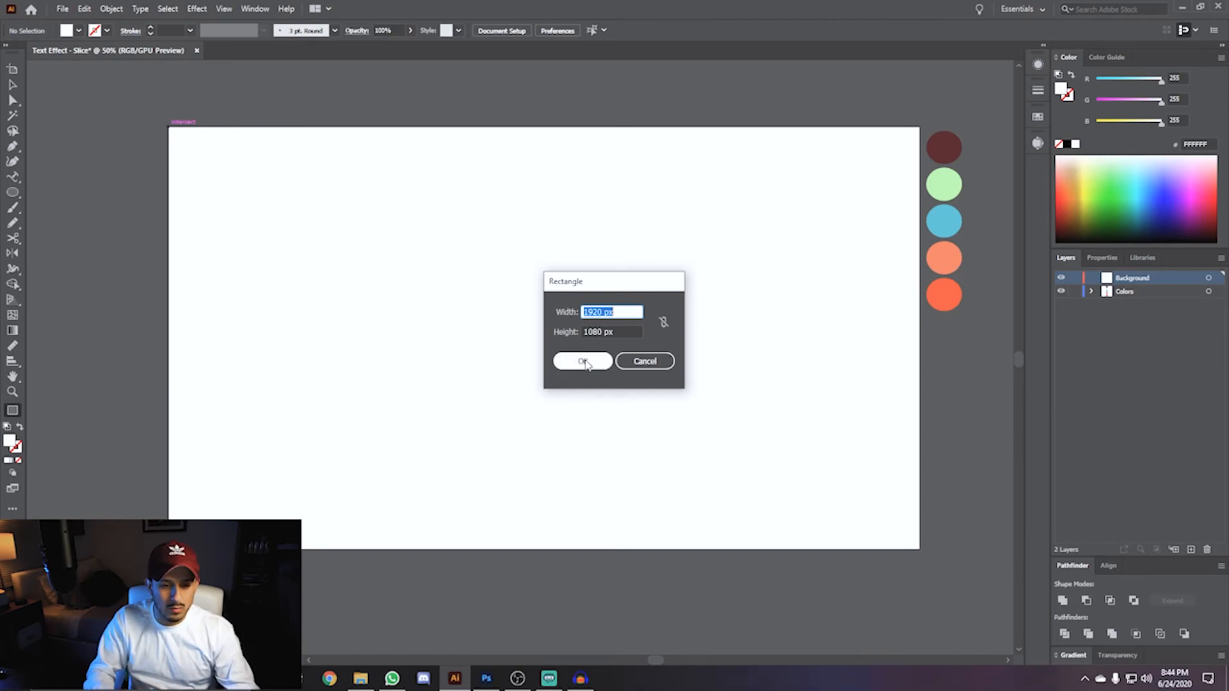
{"action": "left_click", "coordinate": [584, 361]}
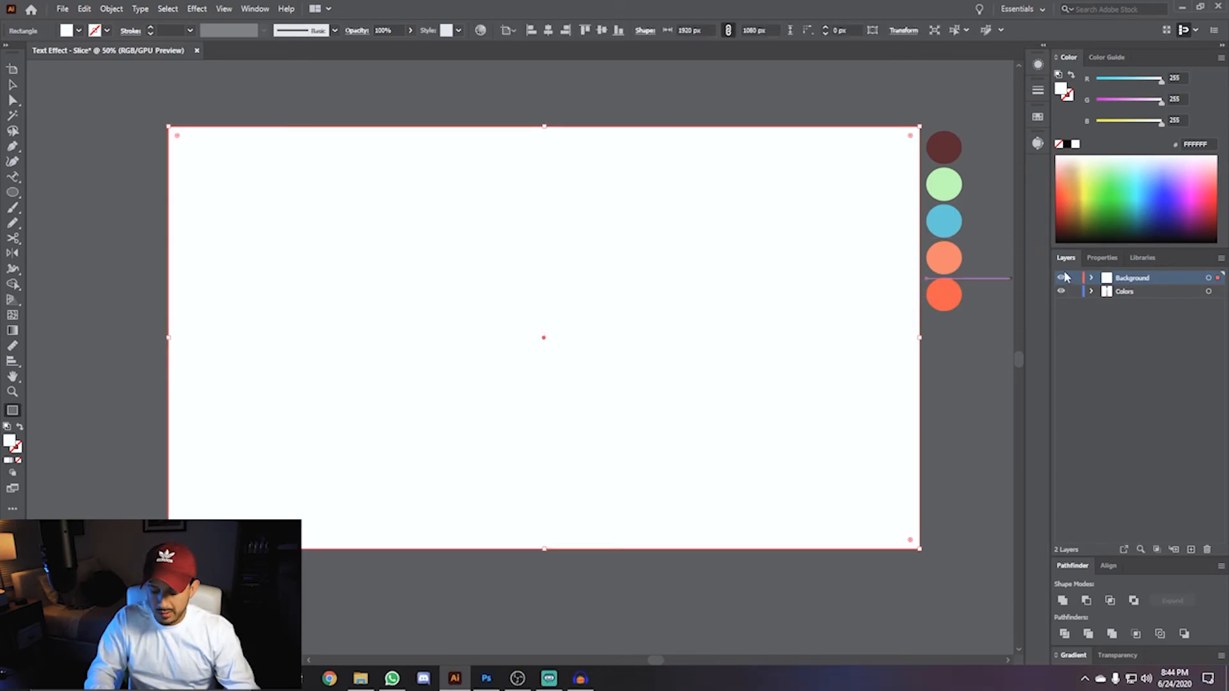
- Fill the rectangle with the light orange swatch colour using the Eyedropper, then deselect it
{"action": "key", "text": "i"}
{"action": "left_click", "coordinate": [945, 256]}
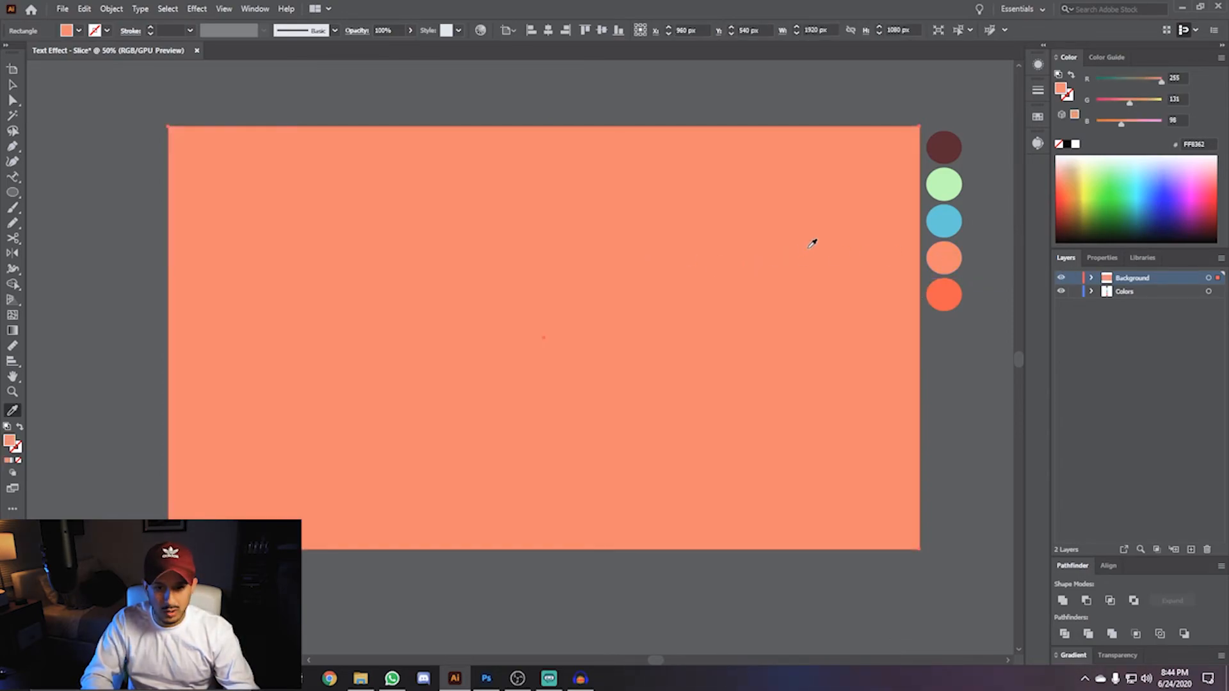
{"action": "key", "text": "v"}
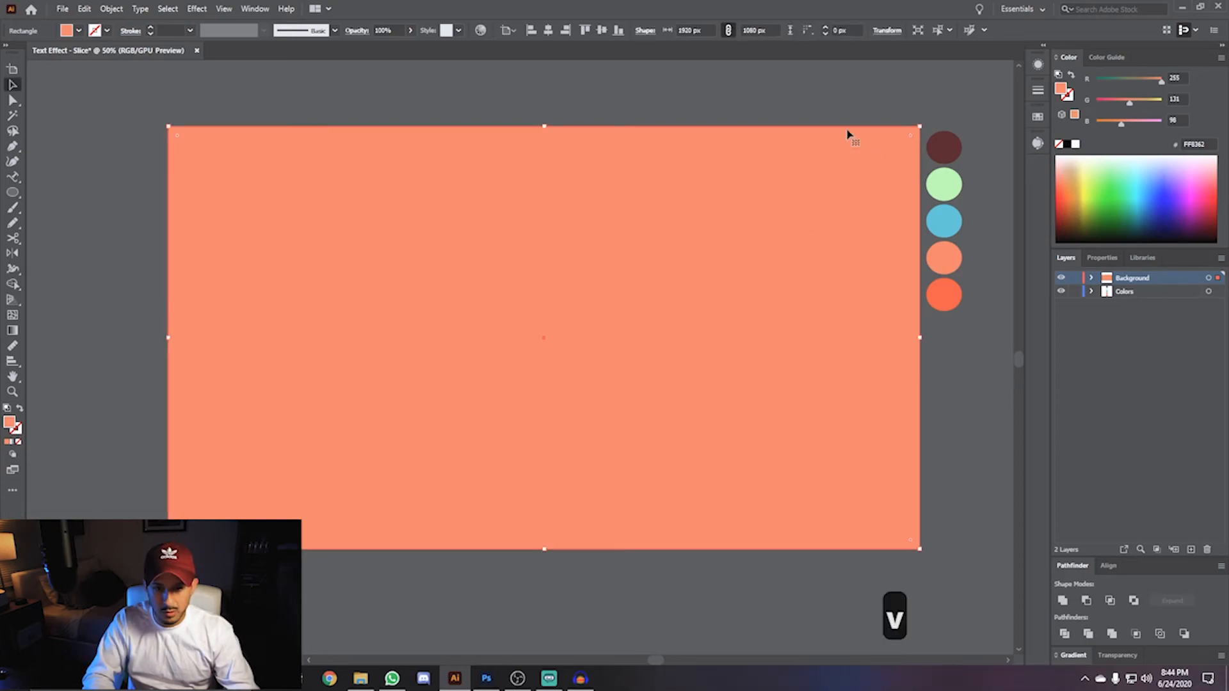
{"action": "left_click", "coordinate": [193, 111]}
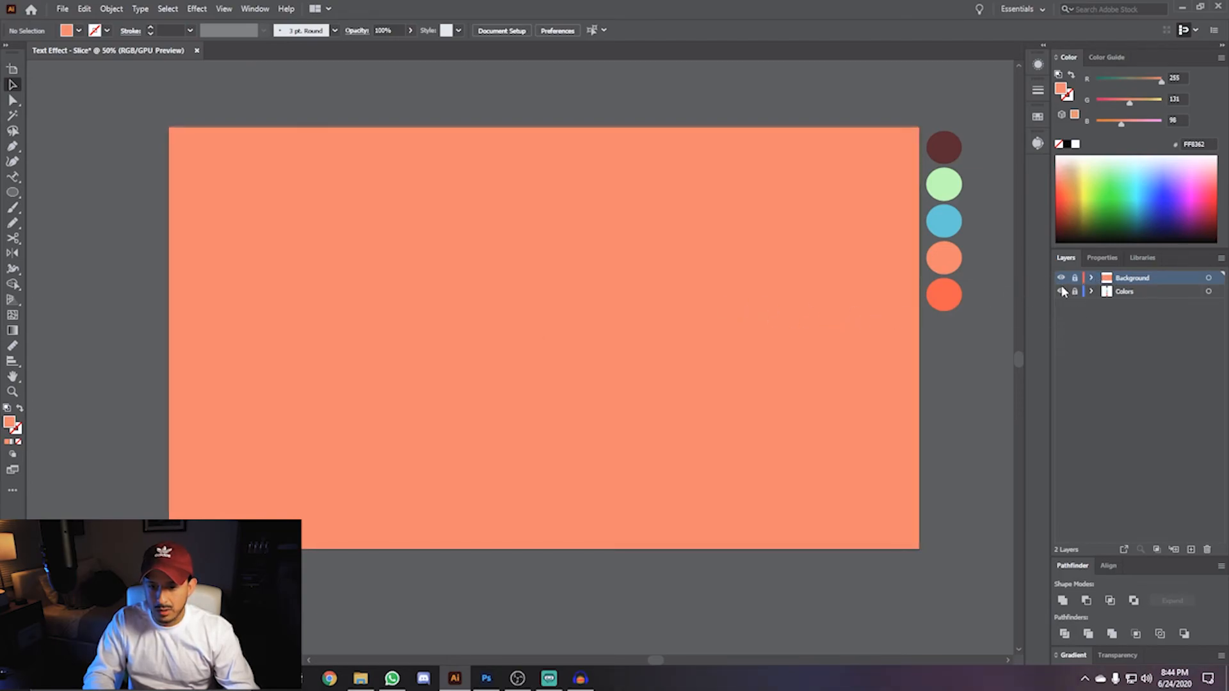
- Add another new layer on top and rename it Text
{"action": "key", "text": "ctrl+l"}
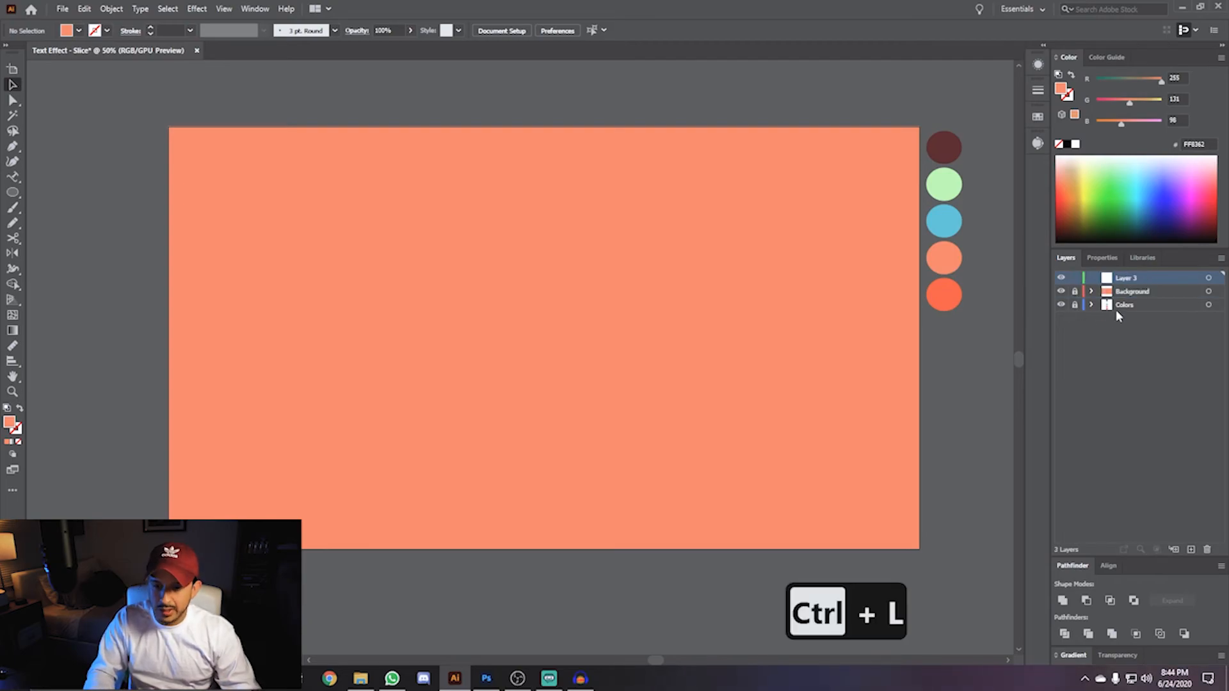
{"action": "double_click", "coordinate": [1127, 279]}
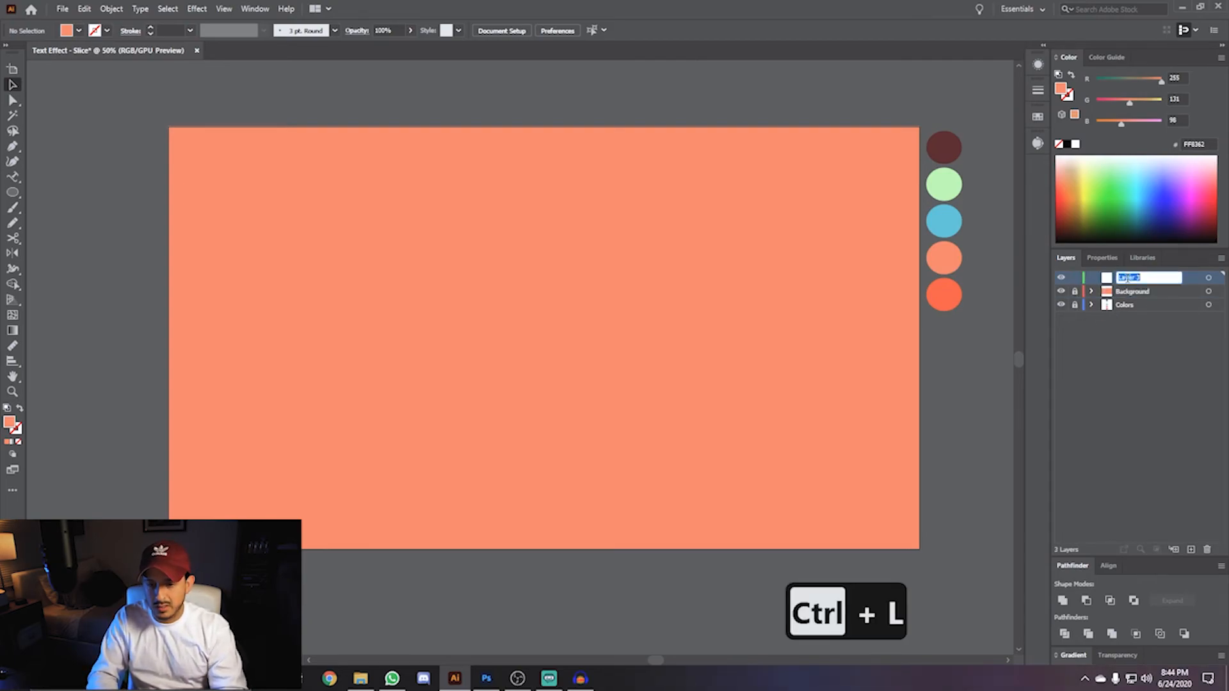
{"action": "type", "text": "Text"}
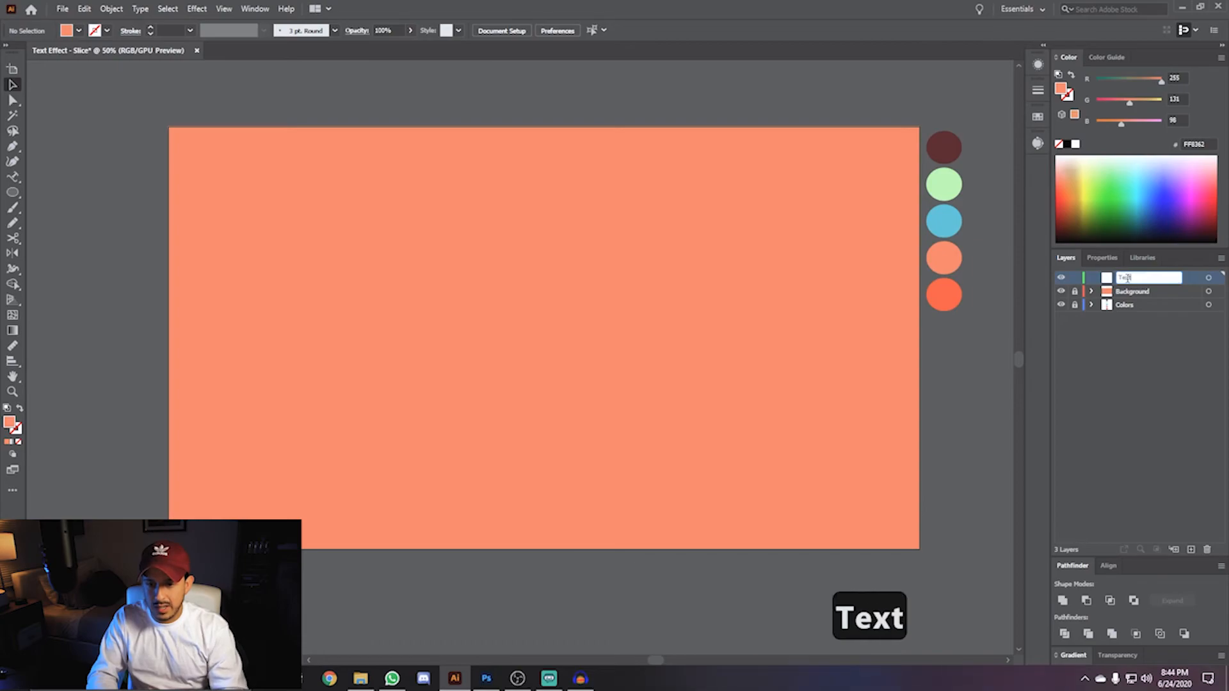
{"action": "key", "text": "Return"}
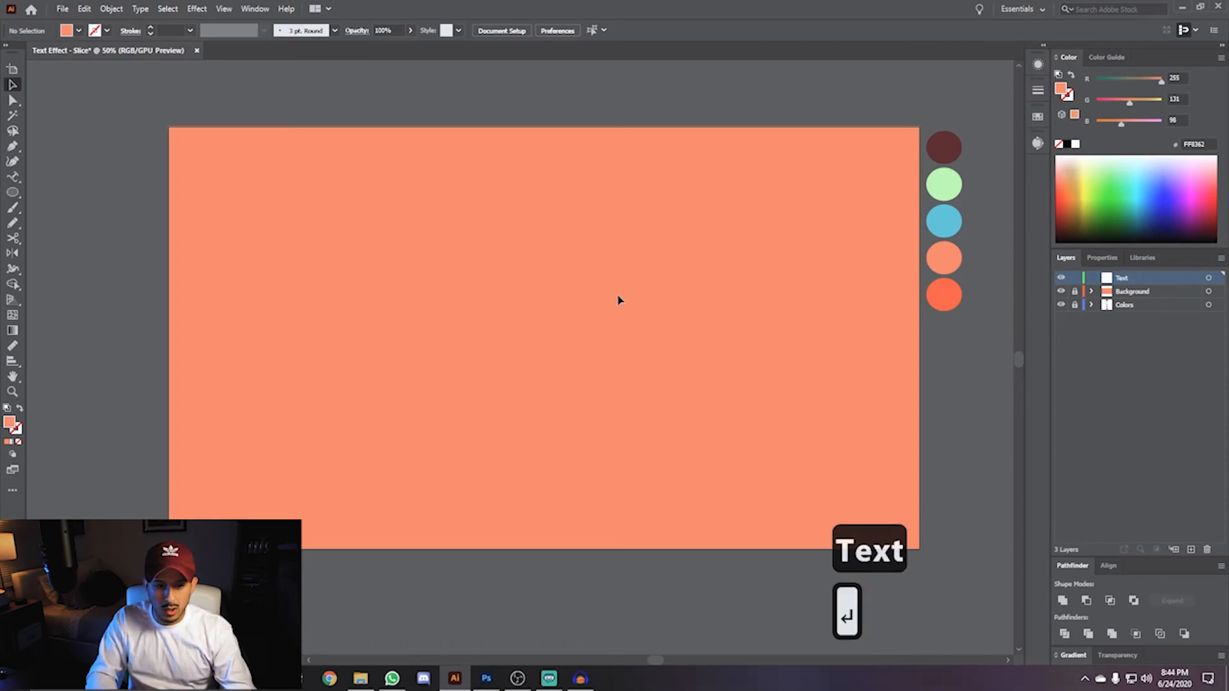
- Place a point text object, enlarge it and move it to the middle of the artboard
{"action": "key", "text": "t"}
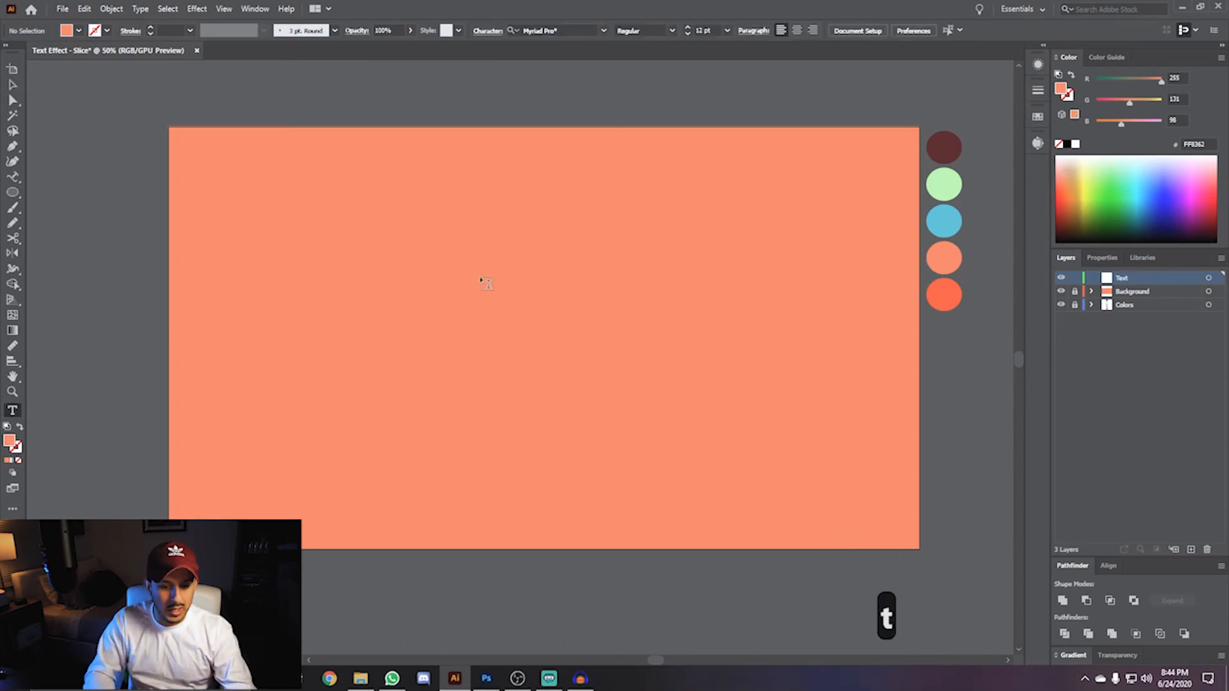
{"action": "left_click", "coordinate": [490, 213]}
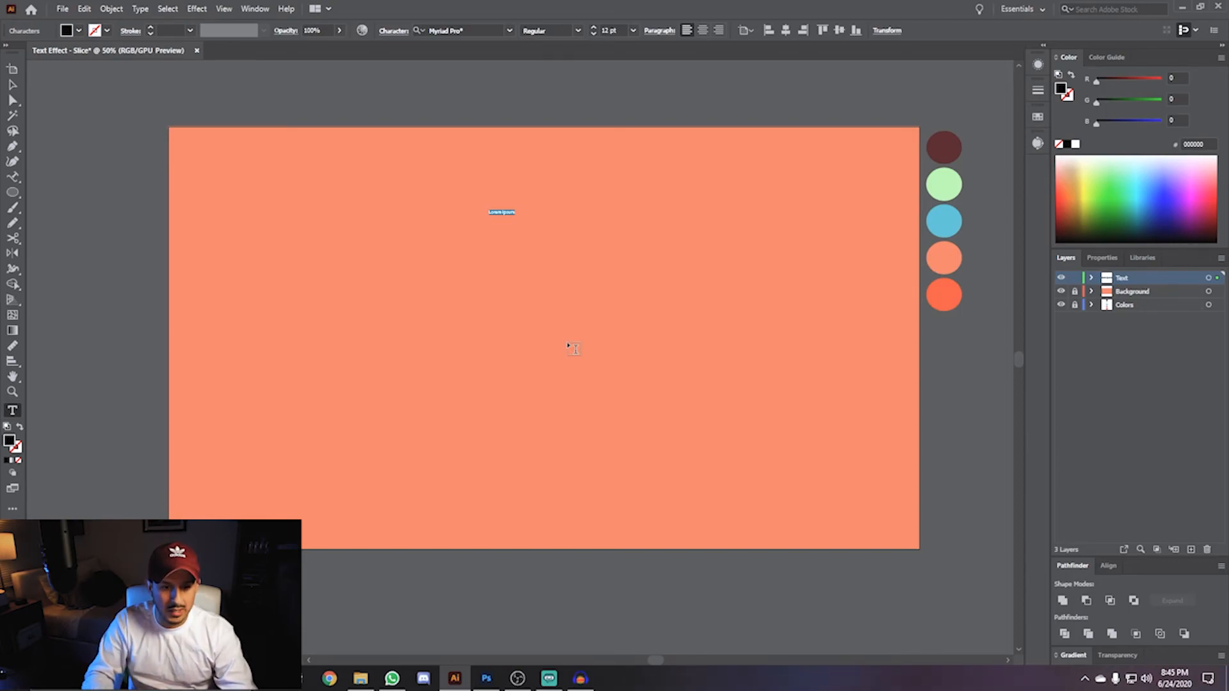
{"action": "key", "text": "Escape"}
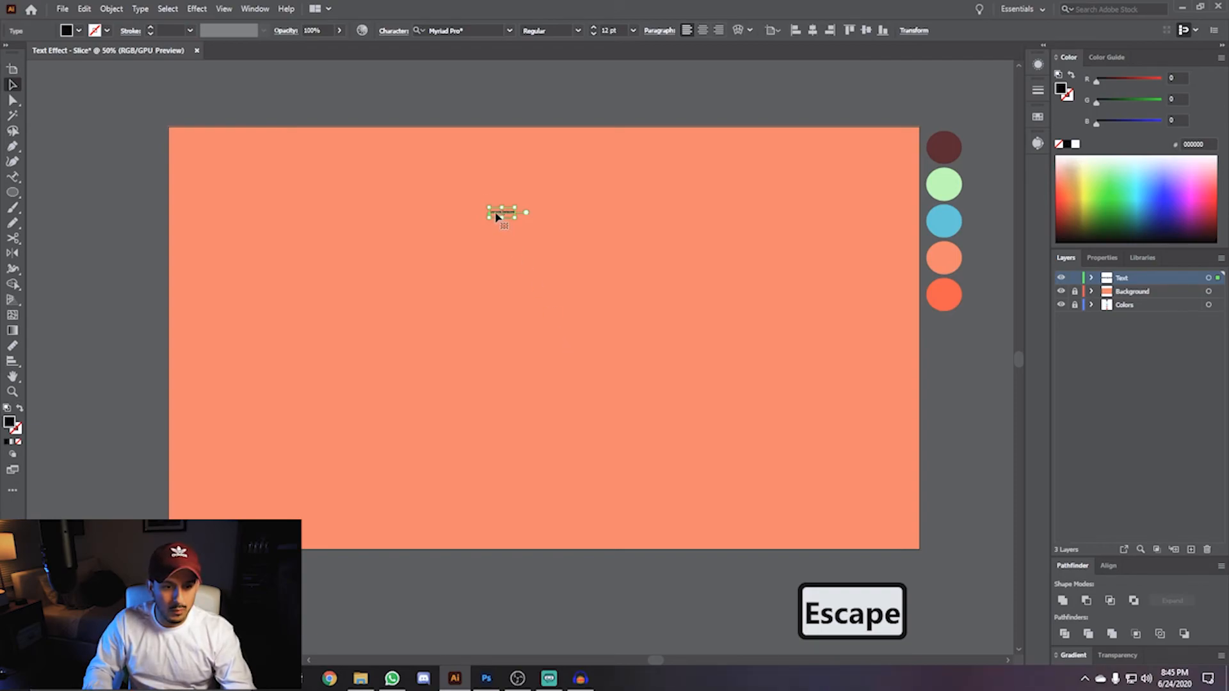
{"action": "left_click_drag", "start_coordinate": [516, 207], "coordinate": [696, 142]}
{"action": "left_click_drag", "start_coordinate": [572, 203], "coordinate": [561, 292]}
- Replace the placeholder text with SLICE
{"action": "triple_click", "coordinate": [561, 292]}
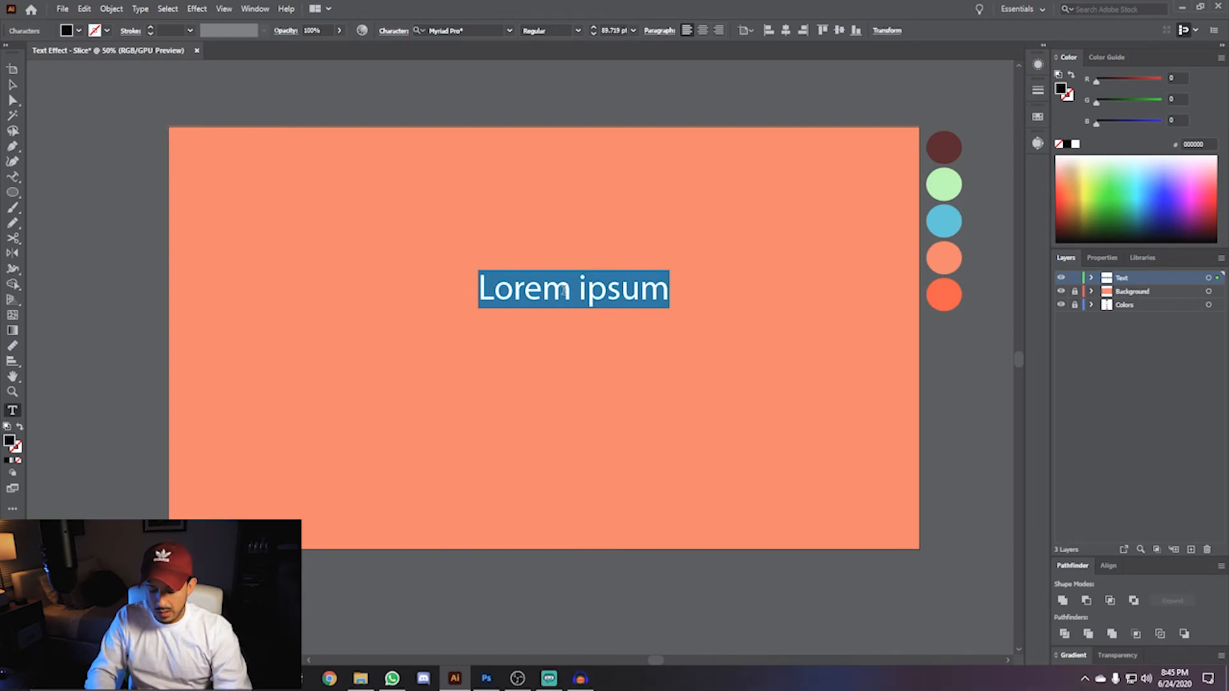
{"action": "type", "text": "SLICE"}
{"action": "key", "text": "Escape"}
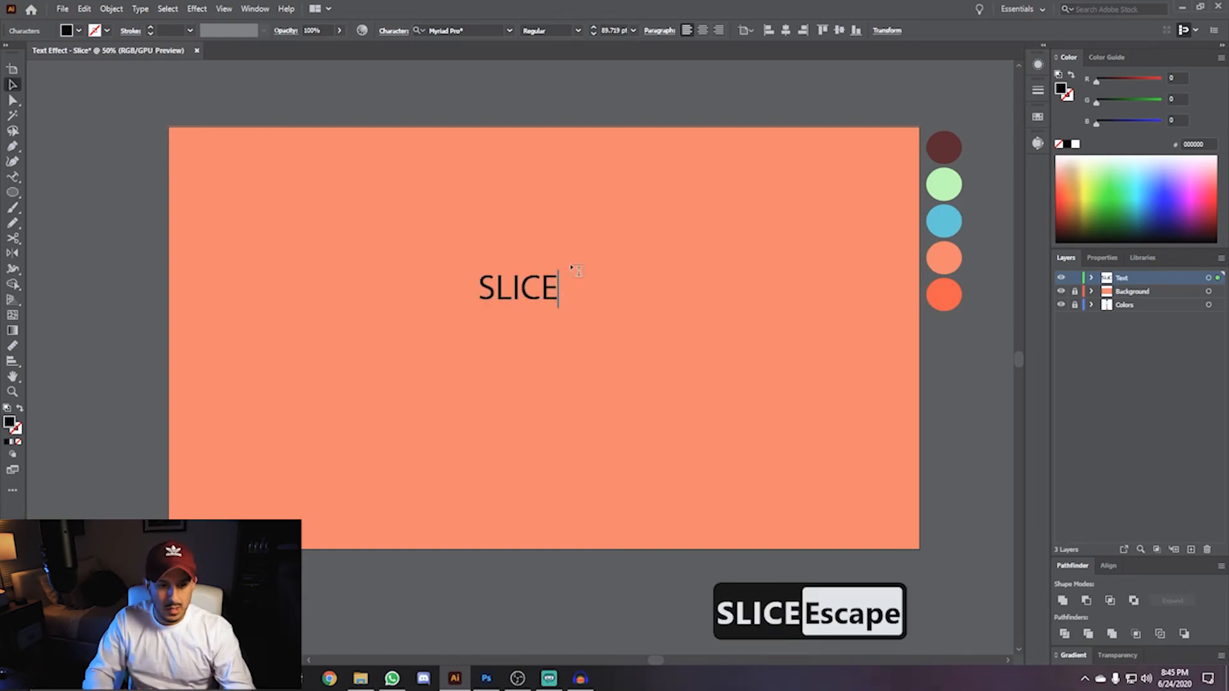
- Scale the SLICE text up to about 421 pt and centre it on the artboard
{"action": "left_click_drag", "start_coordinate": [567, 268], "coordinate": [750, 165]}
{"action": "left_click_drag", "start_coordinate": [607, 265], "coordinate": [511, 366]}
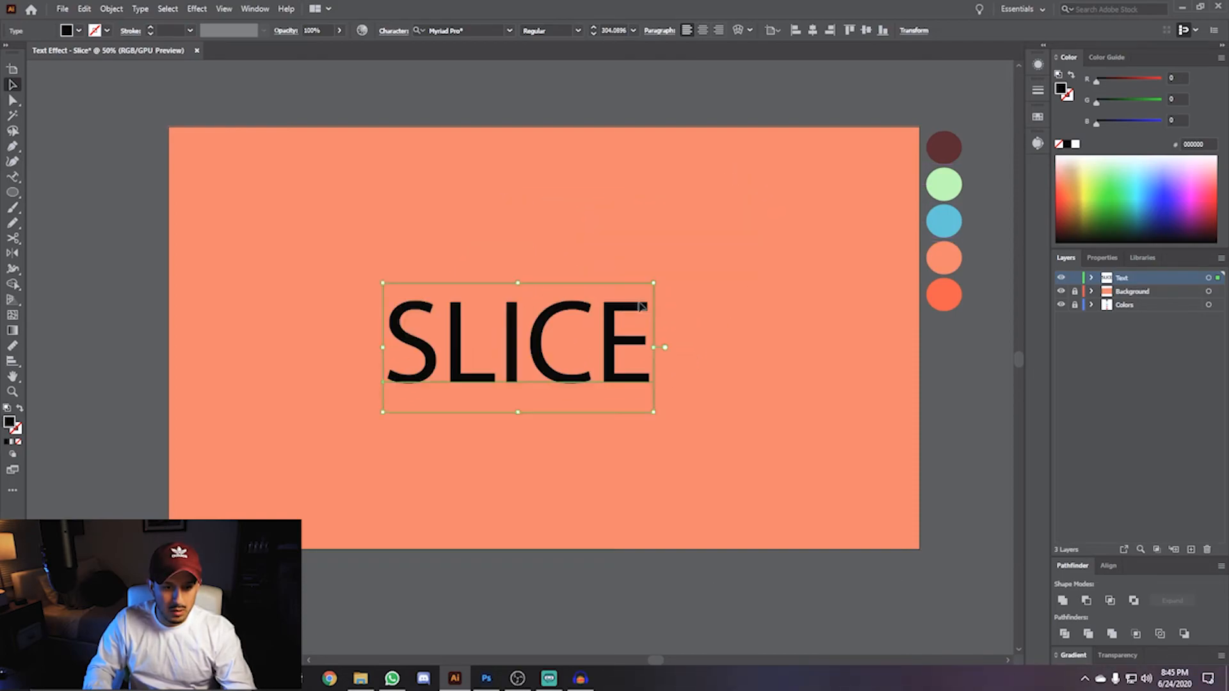
{"action": "left_click_drag", "start_coordinate": [654, 282], "coordinate": [759, 232]}
{"action": "left_click_drag", "start_coordinate": [563, 320], "coordinate": [541, 323]}
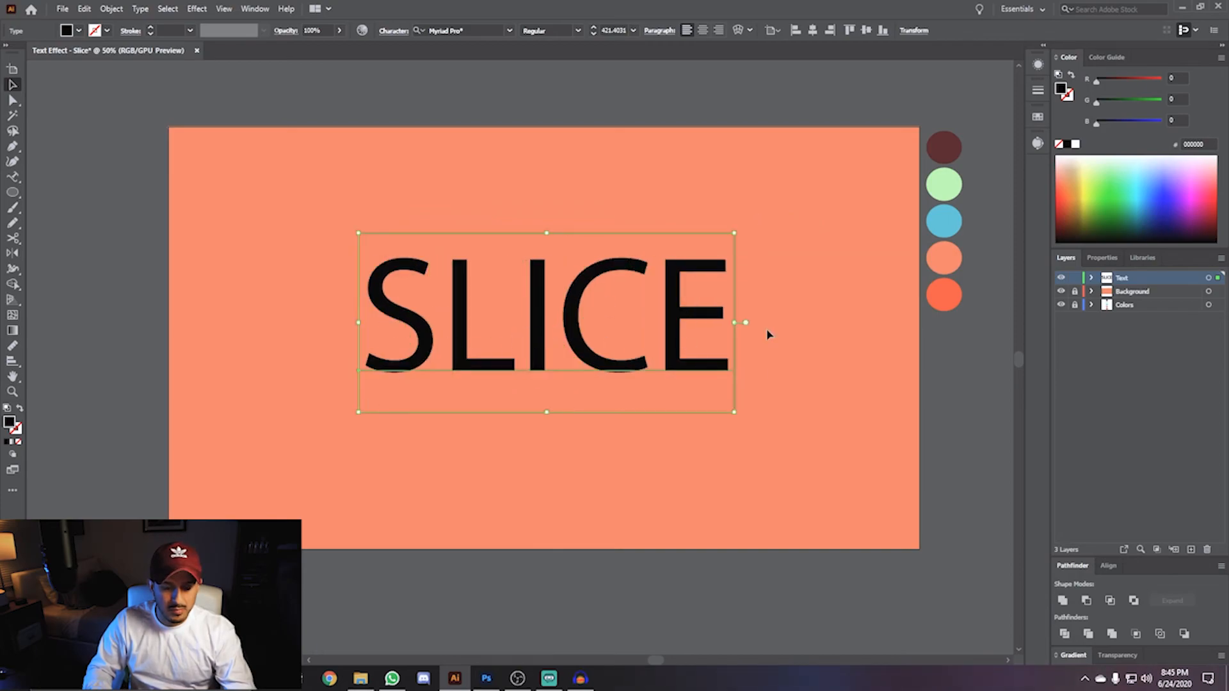
- Change the text's font to Gabriely Black
{"action": "left_click", "coordinate": [1102, 258]}
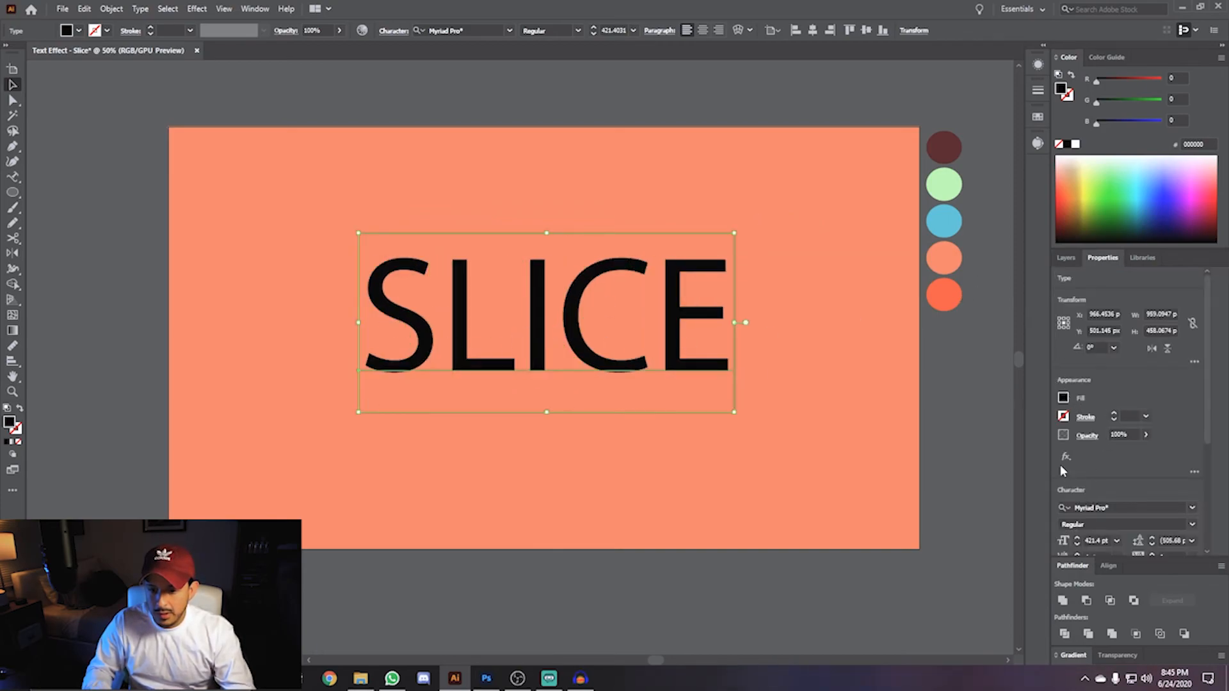
{"action": "left_click", "coordinate": [1192, 507]}
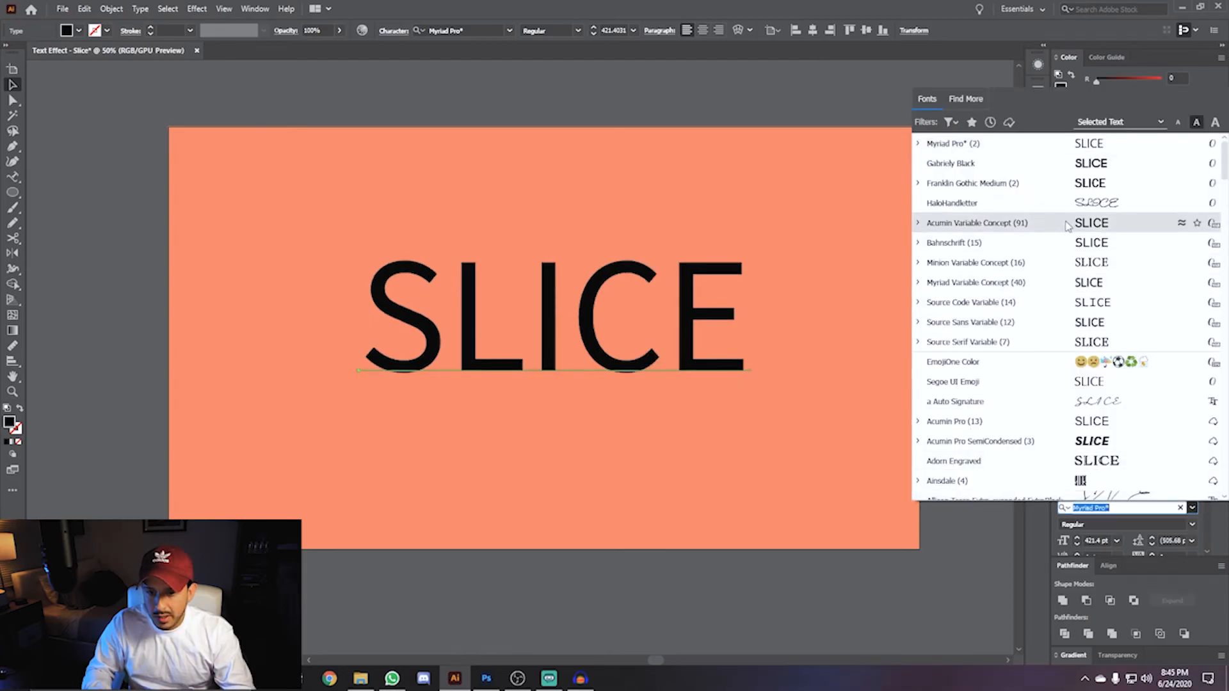
{"action": "left_click", "coordinate": [1067, 171]}
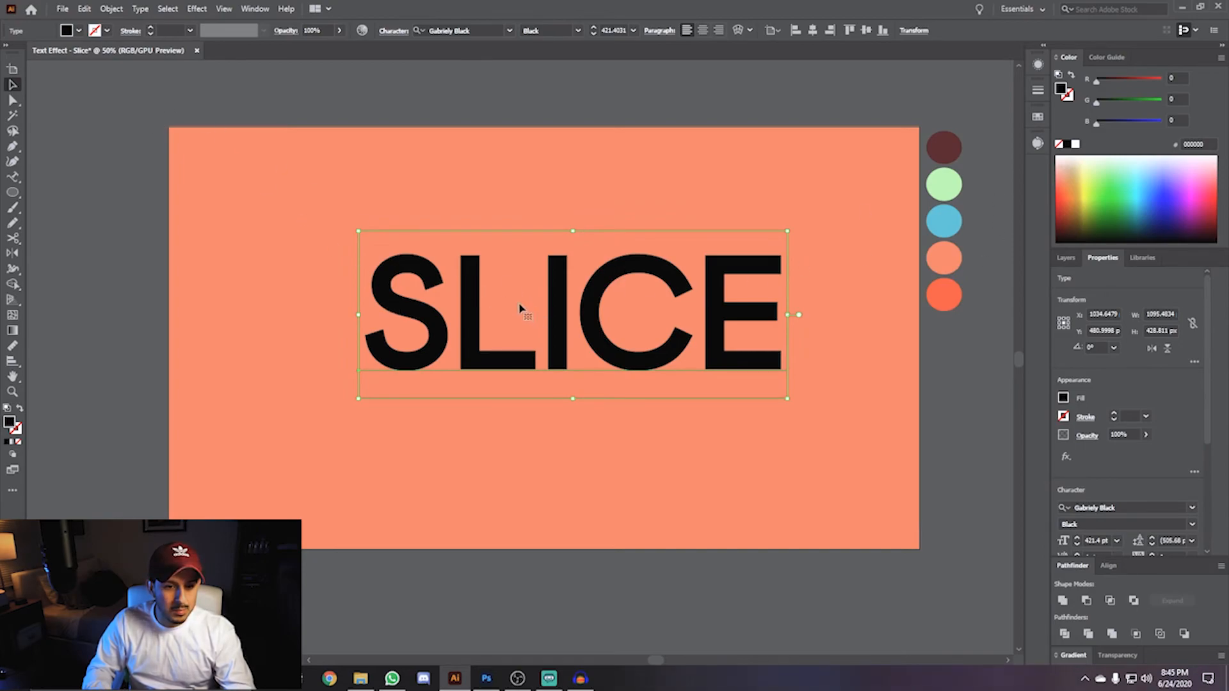
- Set the text's stroke weight to 18 pt
{"action": "left_click", "coordinate": [169, 31]}
{"action": "key", "text": "Up"}
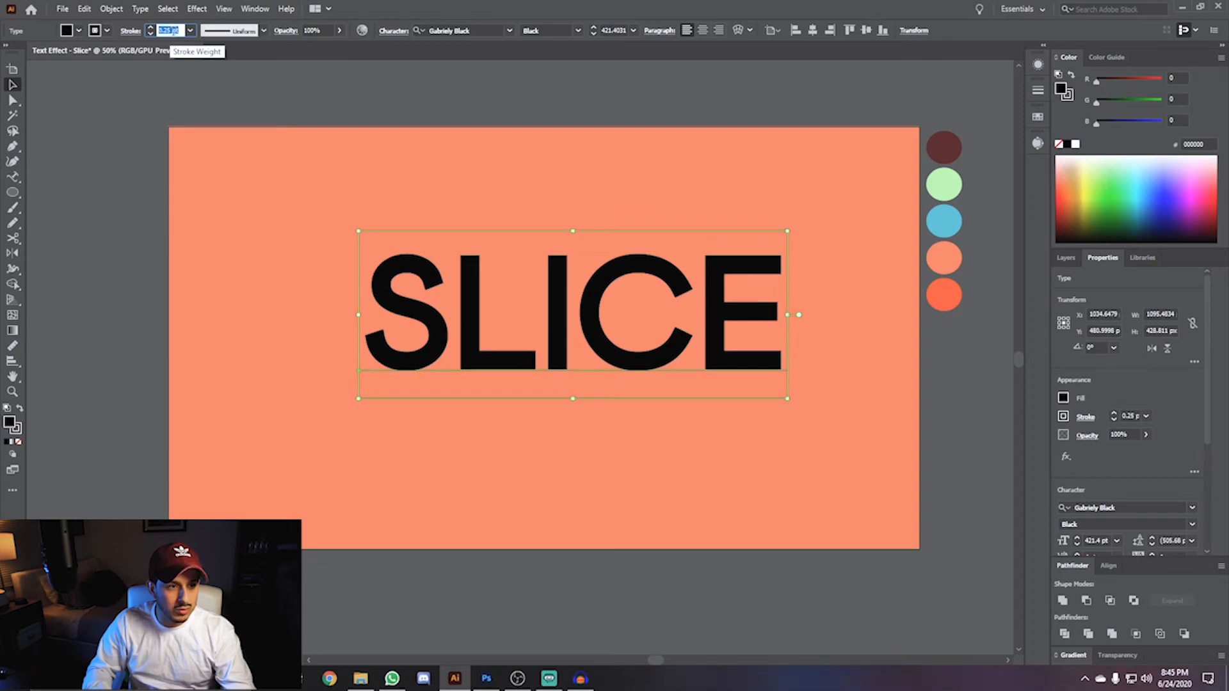
{"action": "key", "text": "Up"}
{"action": "key", "text": "Up"}
{"action": "key", "text": "Up"}
{"action": "key", "text": "Up"}
{"action": "key", "text": "Up"}
{"action": "key", "text": "Up"}
{"action": "key", "text": "Up"}
{"action": "key", "text": "Up"}
{"action": "key", "text": "Up"}
{"action": "key", "text": "Up"}
{"action": "key", "text": "Up"}
{"action": "key", "text": "Up"}
{"action": "key", "text": "Up"}
{"action": "key", "text": "Up"}
{"action": "key", "text": "Up"}
{"action": "key", "text": "Up"}
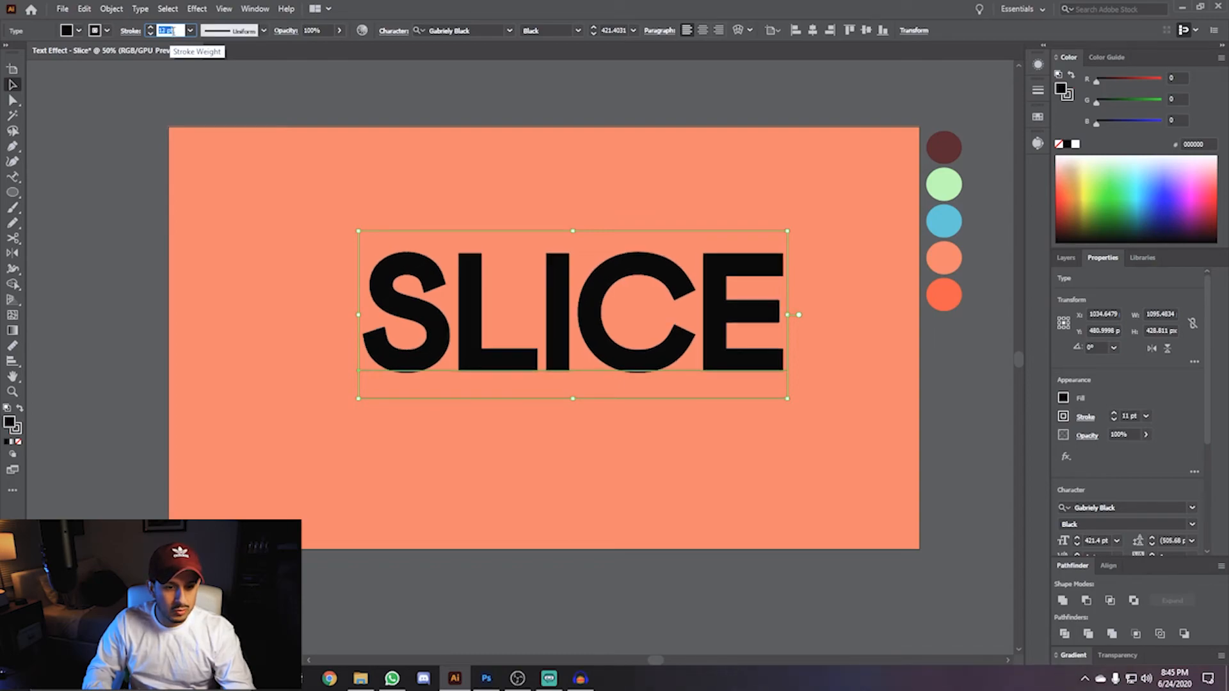
{"action": "key", "text": "Up"}
{"action": "key", "text": "Up"}
{"action": "key", "text": "Up"}
{"action": "key", "text": "Up"}
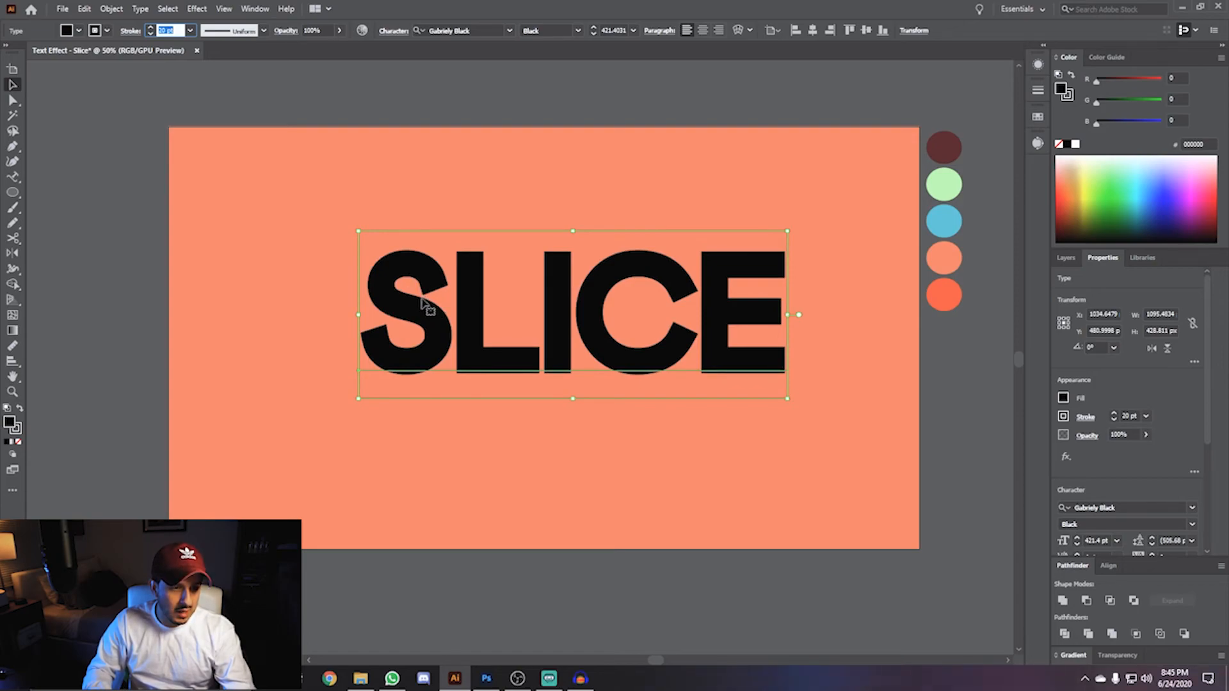
{"action": "key", "text": "Down"}
{"action": "key", "text": "Down"}
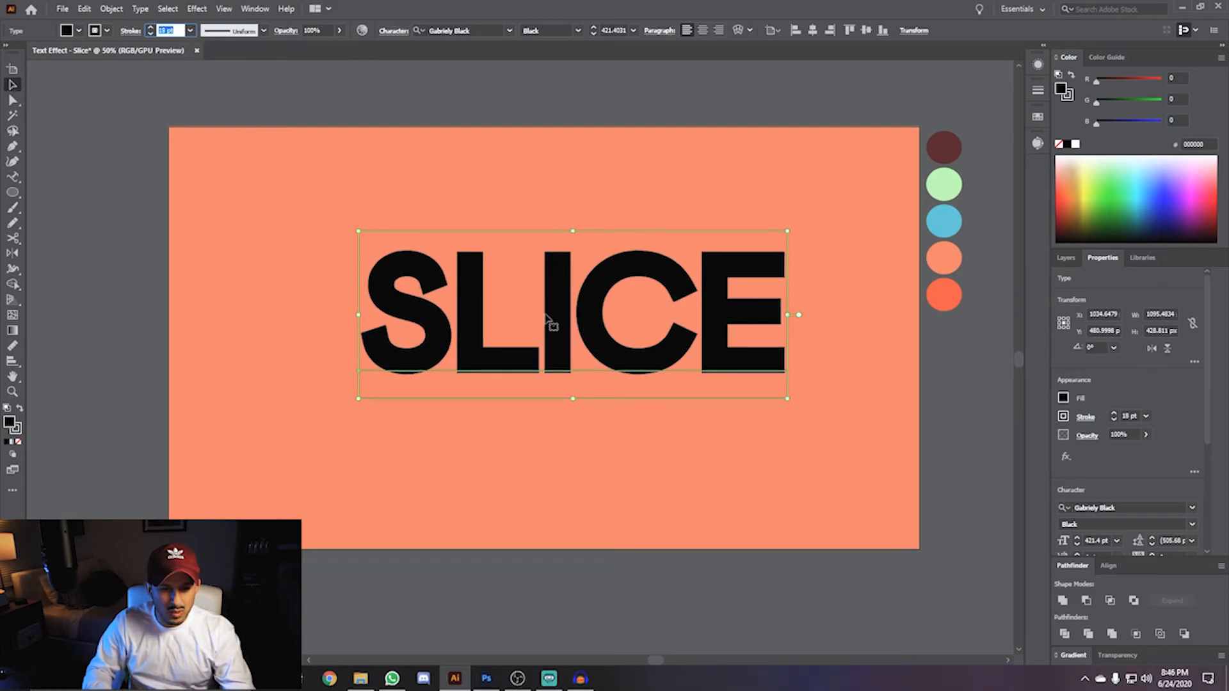
- Increase the text's character tracking to 5
{"action": "scroll", "coordinate": [1146, 487], "scroll_direction": "down", "scroll_amount": 2}
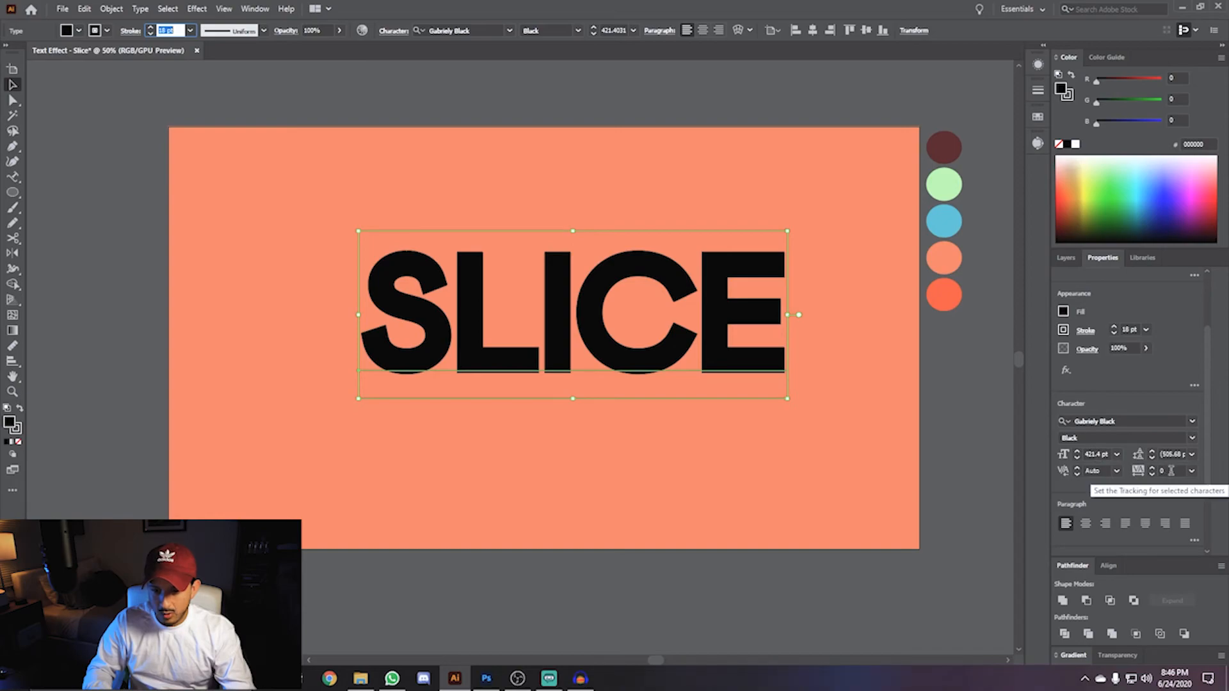
{"action": "left_click", "coordinate": [1171, 471]}
{"action": "key", "text": "Up"}
{"action": "key", "text": "Up"}
{"action": "key", "text": "Up"}
{"action": "key", "text": "Up"}
{"action": "key", "text": "Up"}
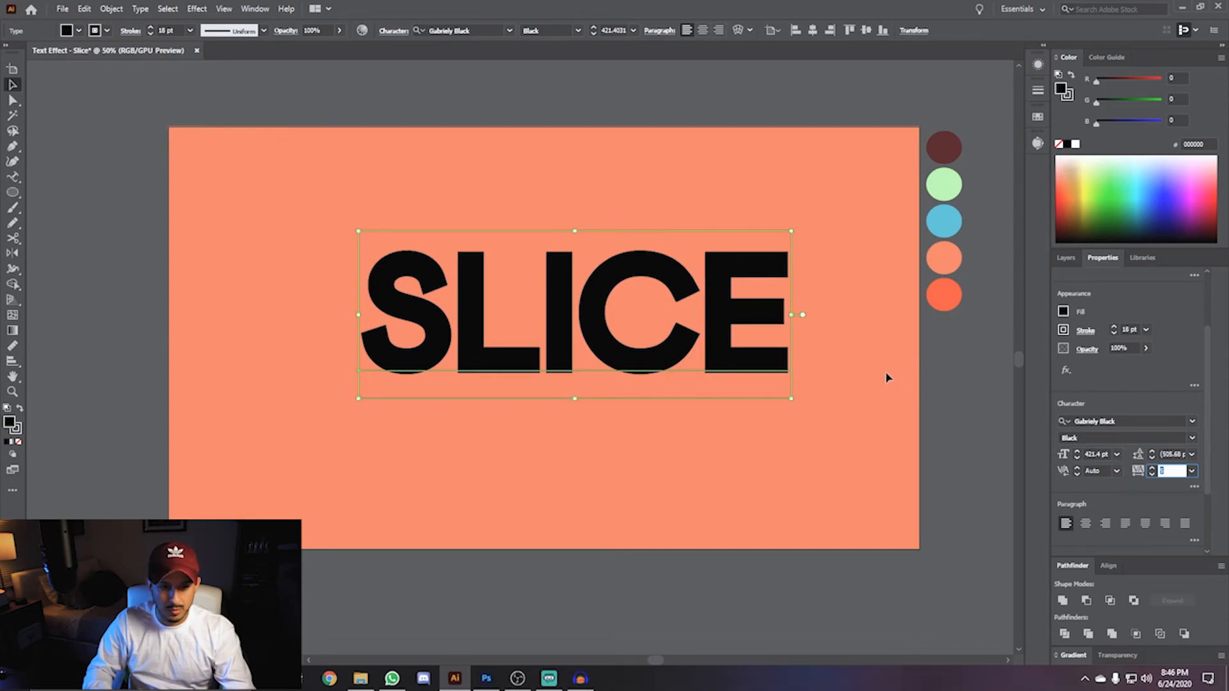
- Expand the SLICE text into outlined shapes with Object > Expand
{"action": "left_click", "coordinate": [111, 9]}
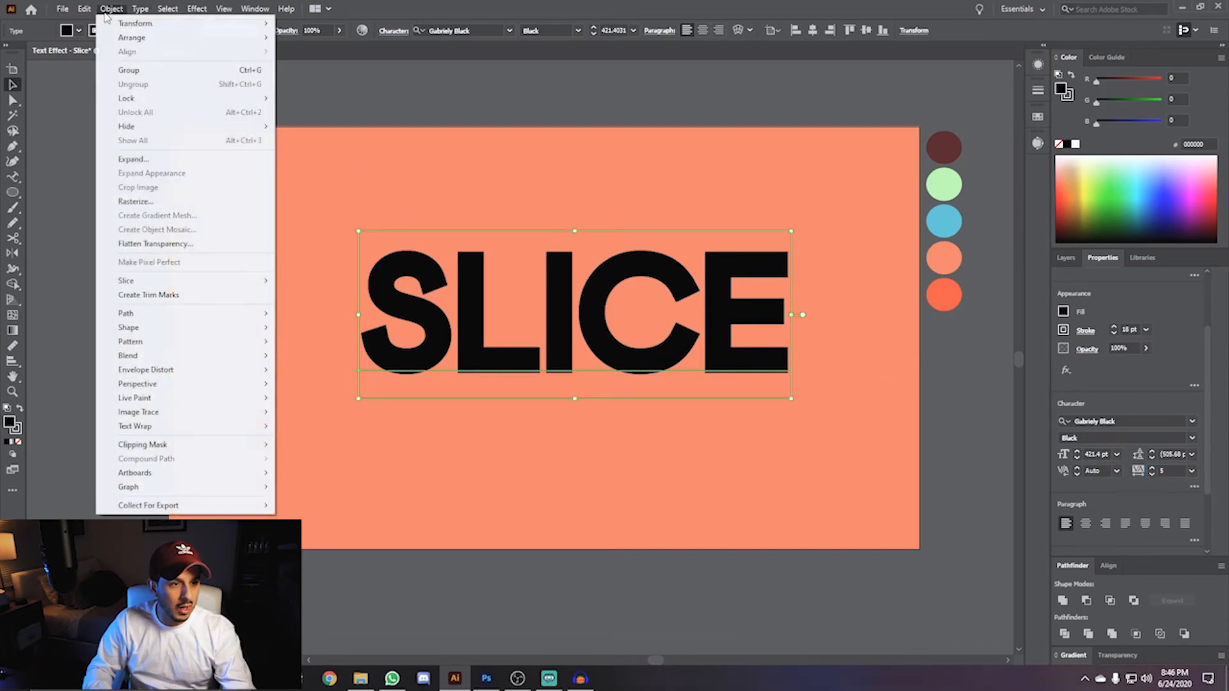
{"action": "left_click", "coordinate": [131, 160]}
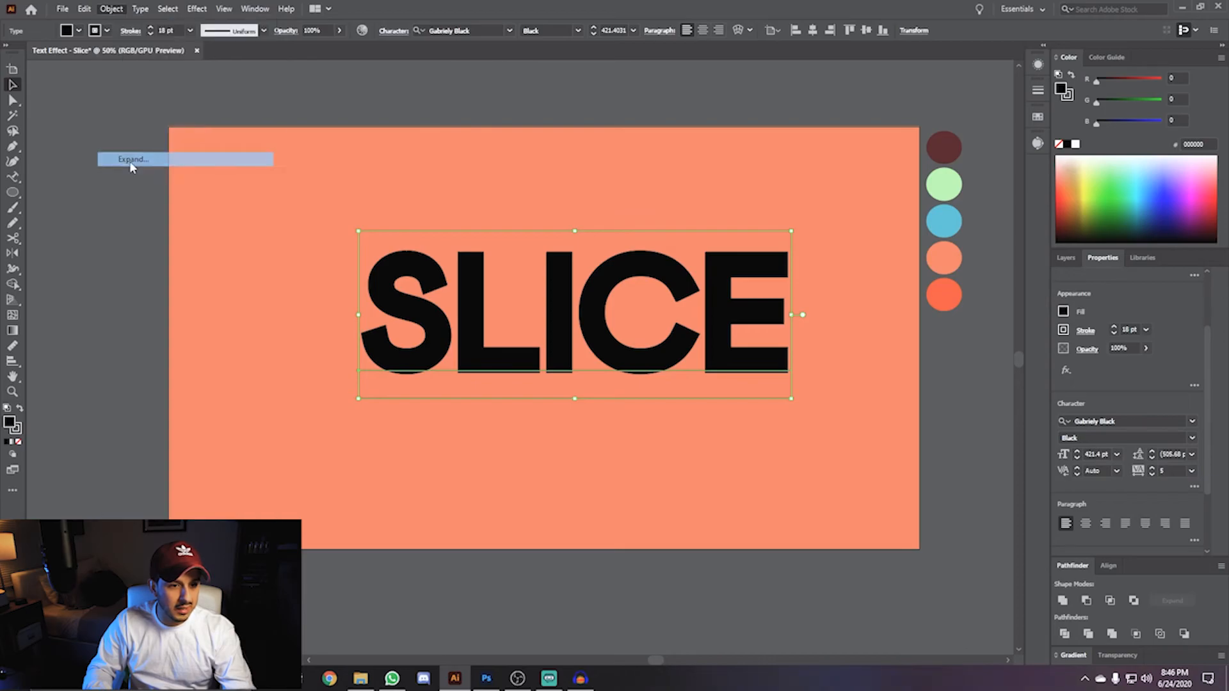
{"action": "left_click", "coordinate": [583, 413]}
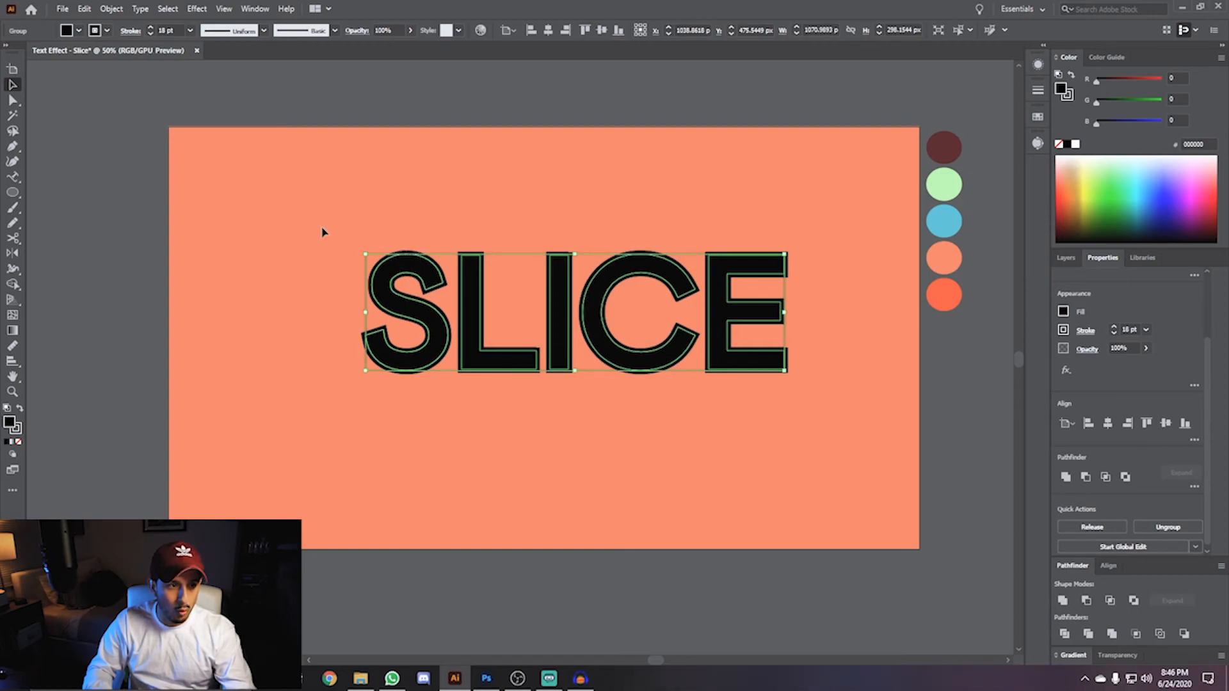
- Expand the outlined text again, including its fill and stroke, into separate shapes
{"action": "left_click", "coordinate": [111, 9]}
{"action": "left_click", "coordinate": [124, 159]}
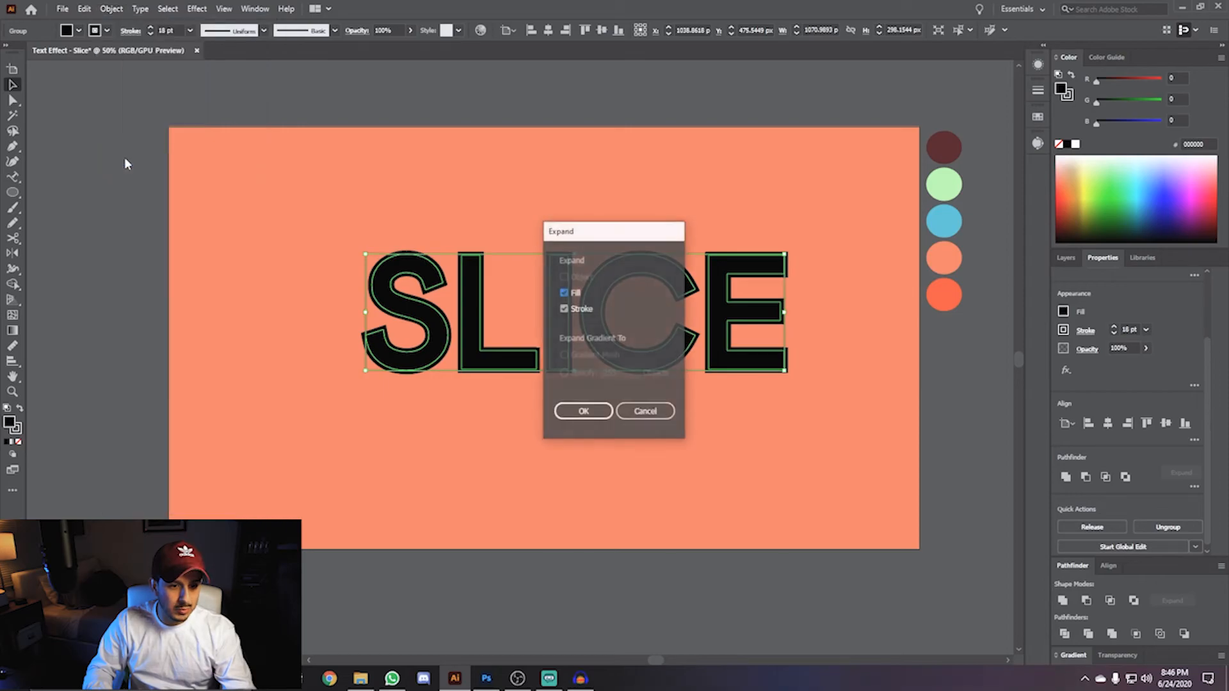
{"action": "left_click", "coordinate": [566, 413]}
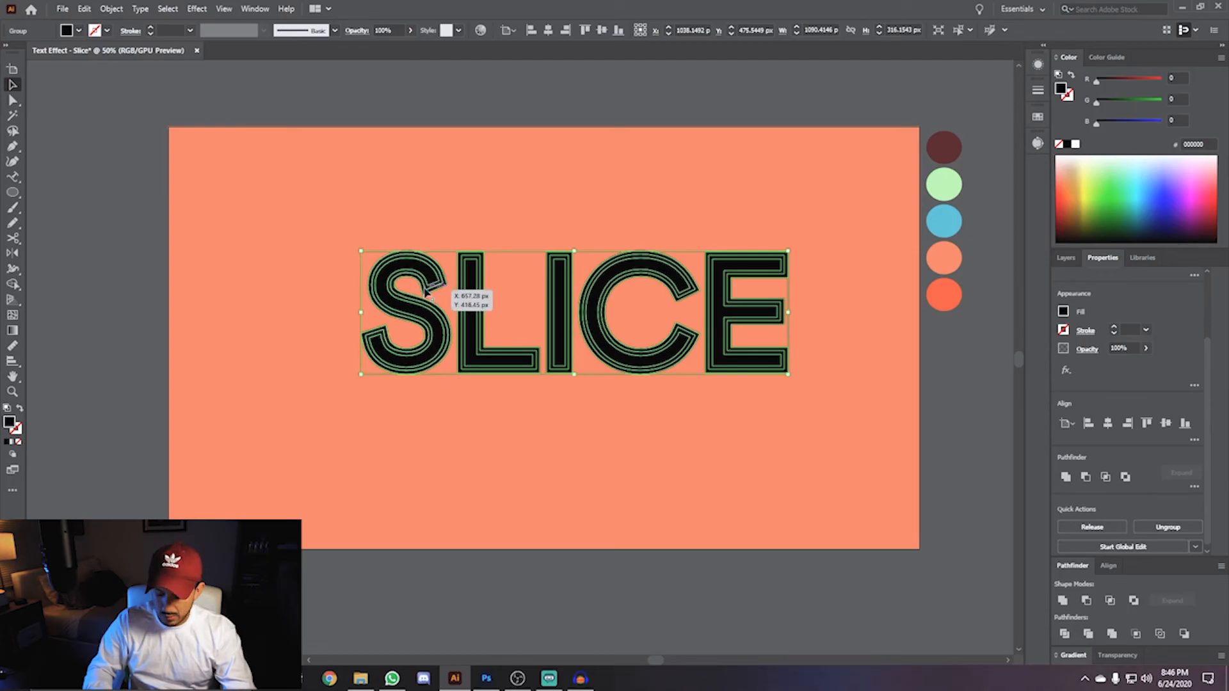
- Unite the expanded fill and stroke shapes of the letters with Pathfinder Unite
{"action": "scroll", "coordinate": [429, 292], "scroll_direction": "up", "scroll_amount": 5}
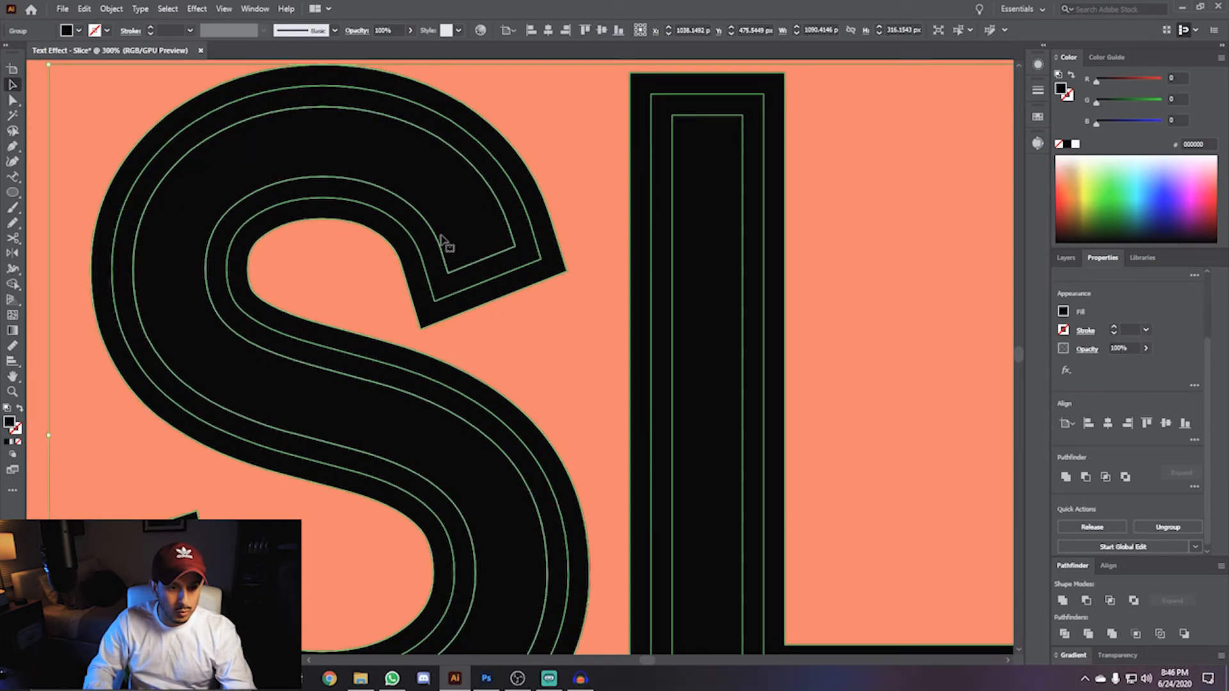
{"action": "key", "text": "ctrl+0"}
{"action": "scroll", "coordinate": [807, 335], "scroll_direction": "up", "scroll_amount": 1}
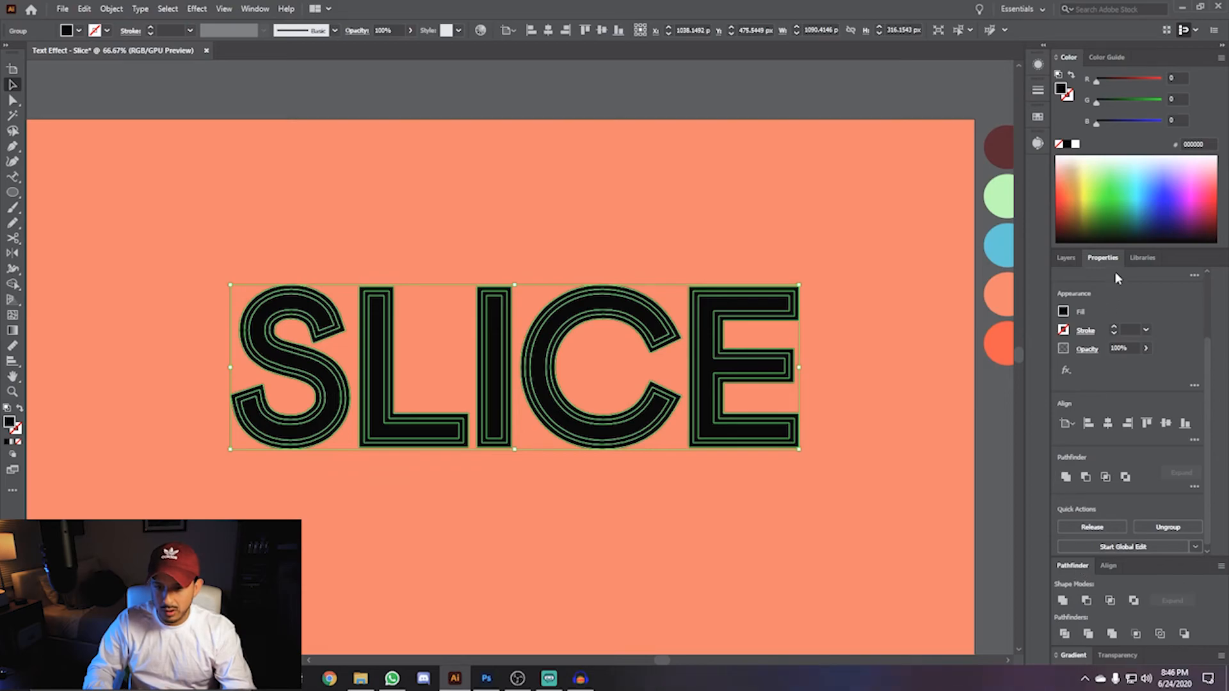
{"action": "left_click", "coordinate": [1062, 600]}
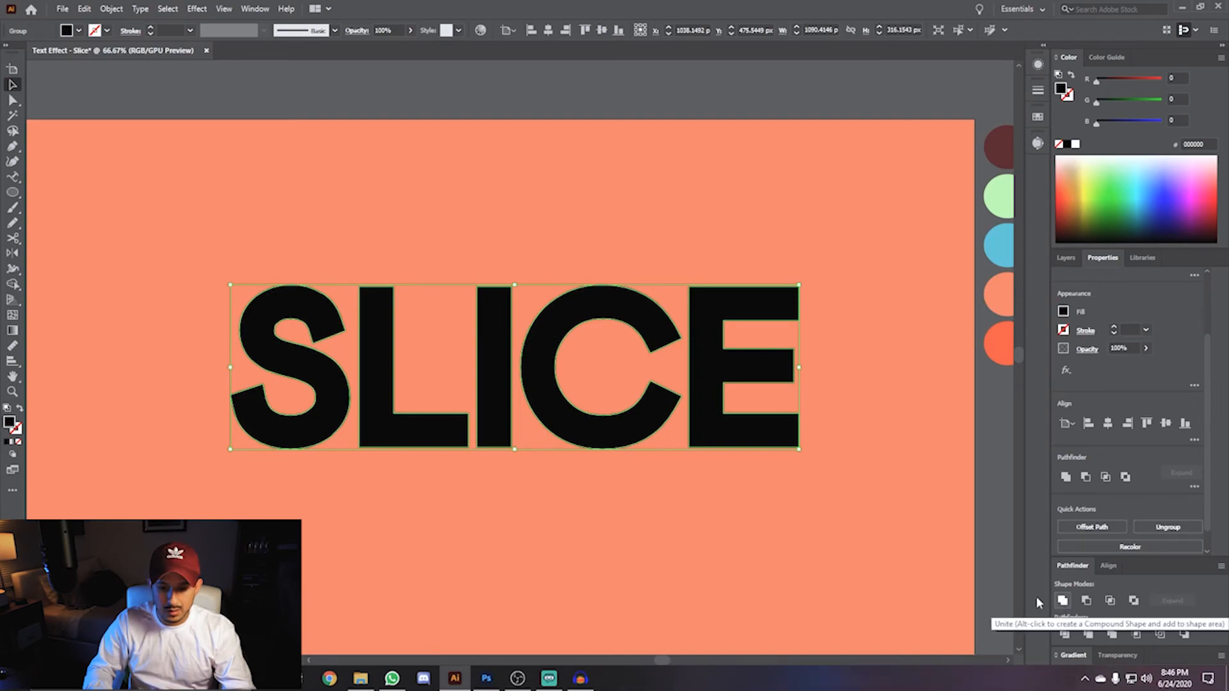
- Move the SLICE text slightly down on the artboard
{"action": "left_click", "coordinate": [250, 263]}
{"action": "left_click_drag", "start_coordinate": [324, 321], "coordinate": [288, 329]}
{"action": "key", "text": "space"}
{"action": "scroll", "coordinate": [289, 333], "scroll_direction": "down", "scroll_amount": 2}
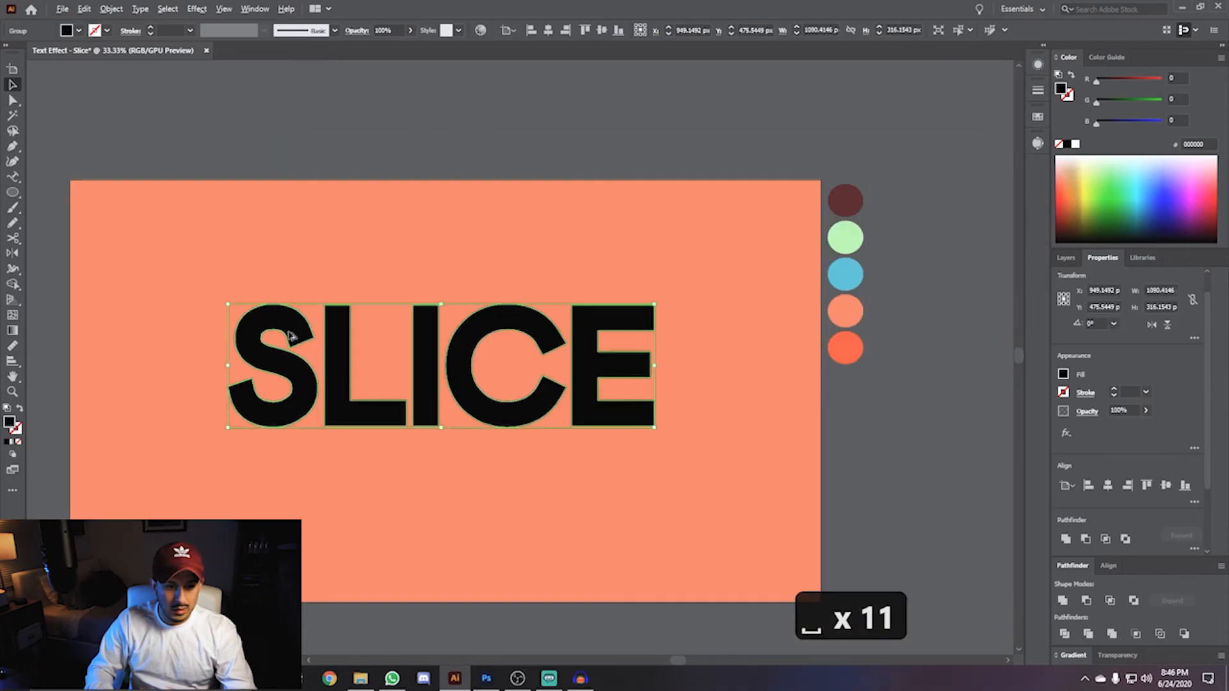
{"action": "left_click_drag", "start_coordinate": [425, 358], "coordinate": [429, 384]}
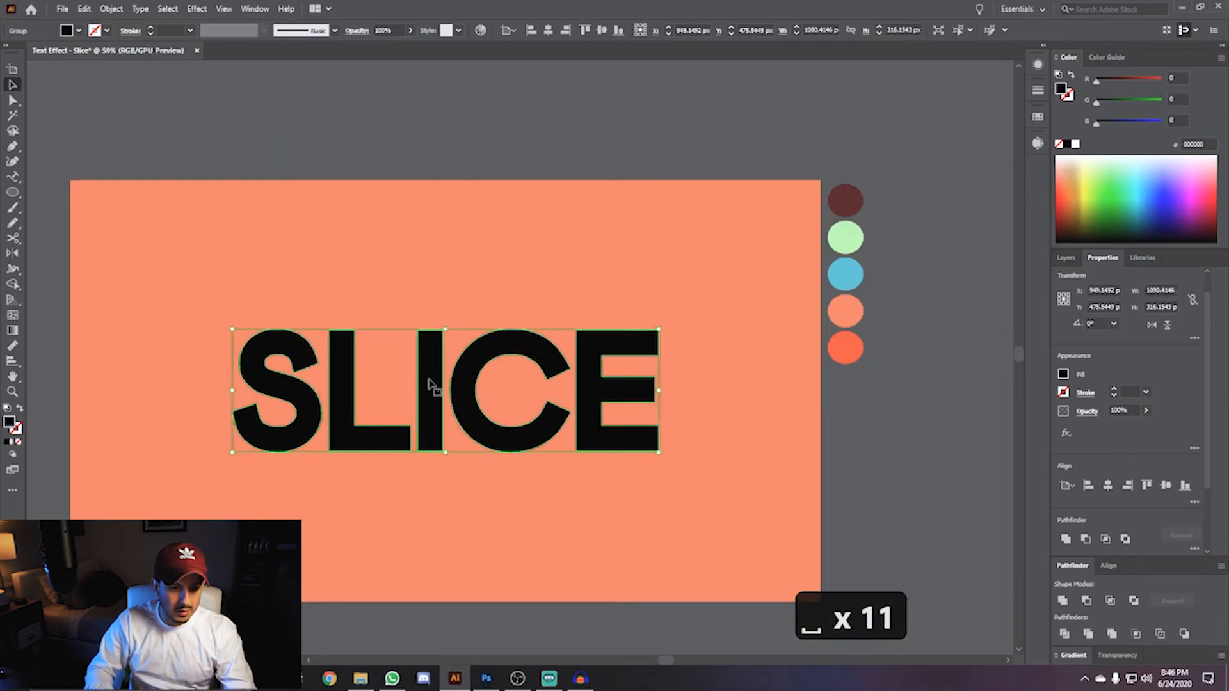
- Fill the SLICE text with the blue swatch colour using the Eyedropper
{"action": "key", "text": "i"}
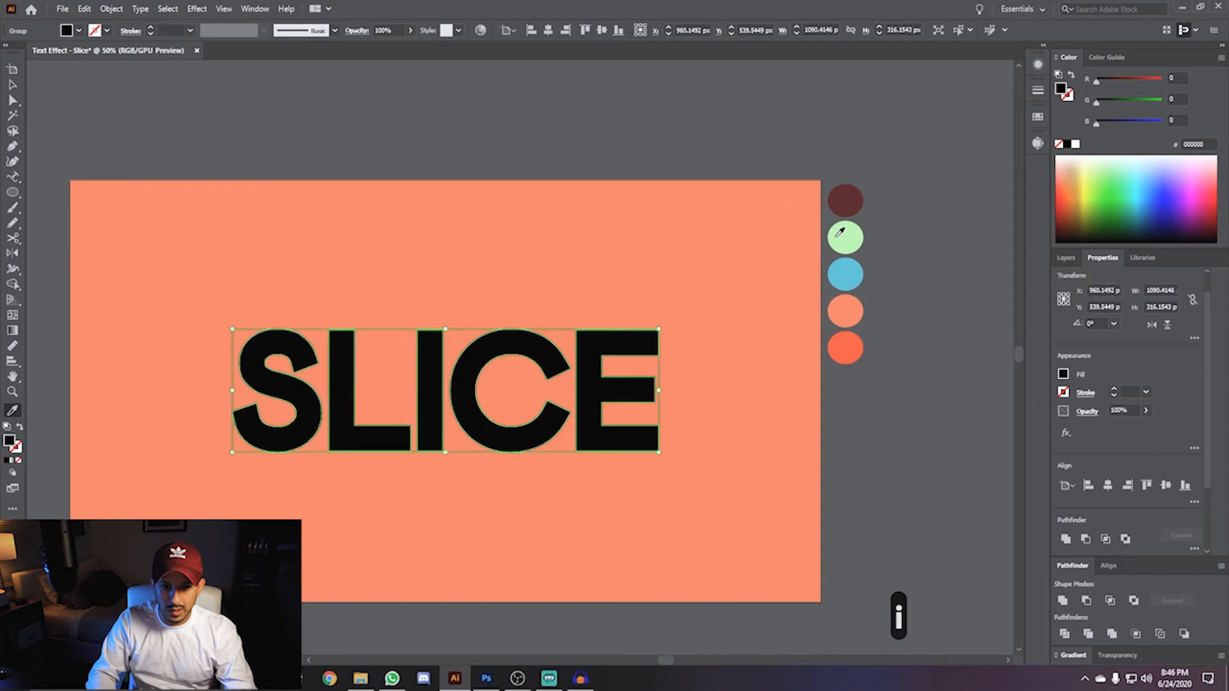
{"action": "left_click", "coordinate": [845, 272]}
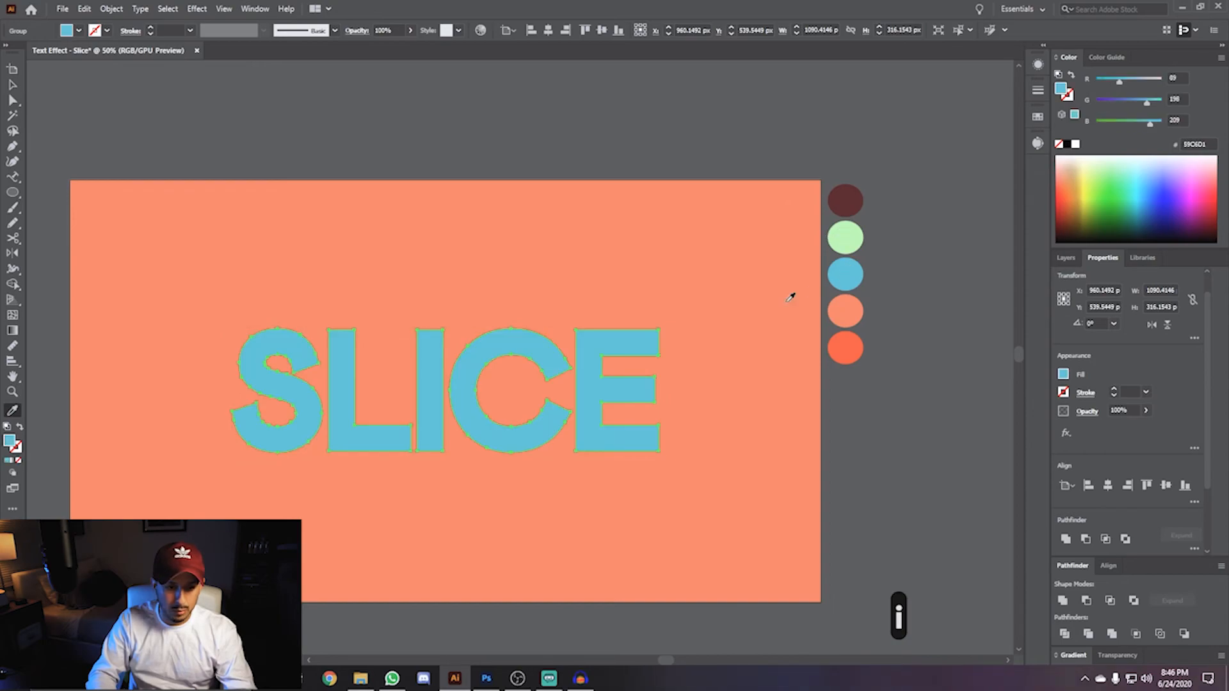
{"action": "key", "text": "v"}
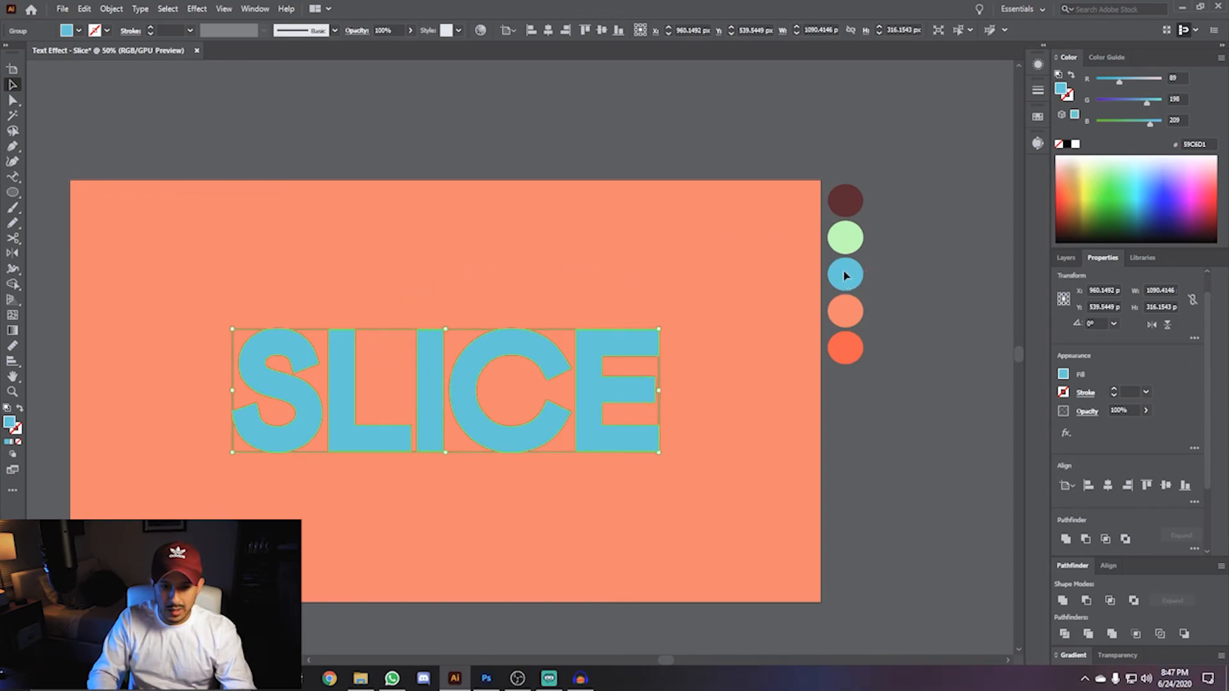
- Draw a straight diagonal line with the Pen tool across the text, from lower left to upper right
{"action": "left_click", "coordinate": [542, 307]}
{"action": "left_click", "coordinate": [466, 367]}
{"action": "key", "text": "space"}
{"action": "left_click_drag", "start_coordinate": [348, 271], "coordinate": [568, 252]}
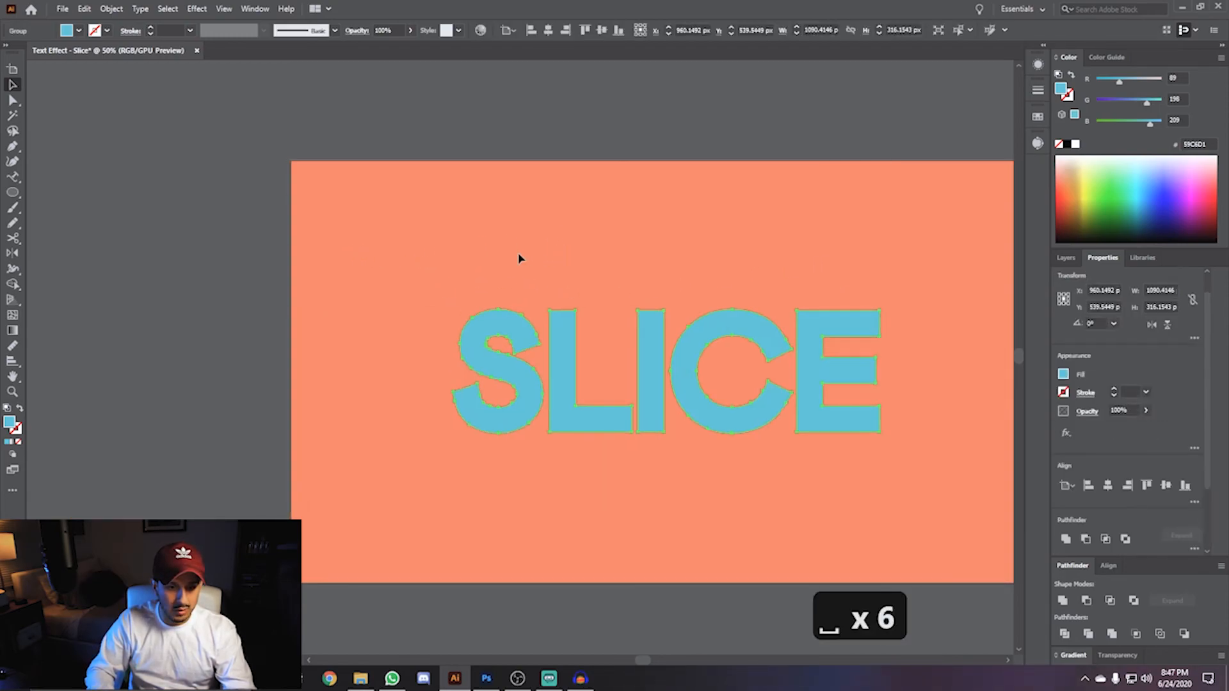
{"action": "left_click_drag", "start_coordinate": [659, 252], "coordinate": [516, 253]}
{"action": "left_click", "coordinate": [516, 252]}
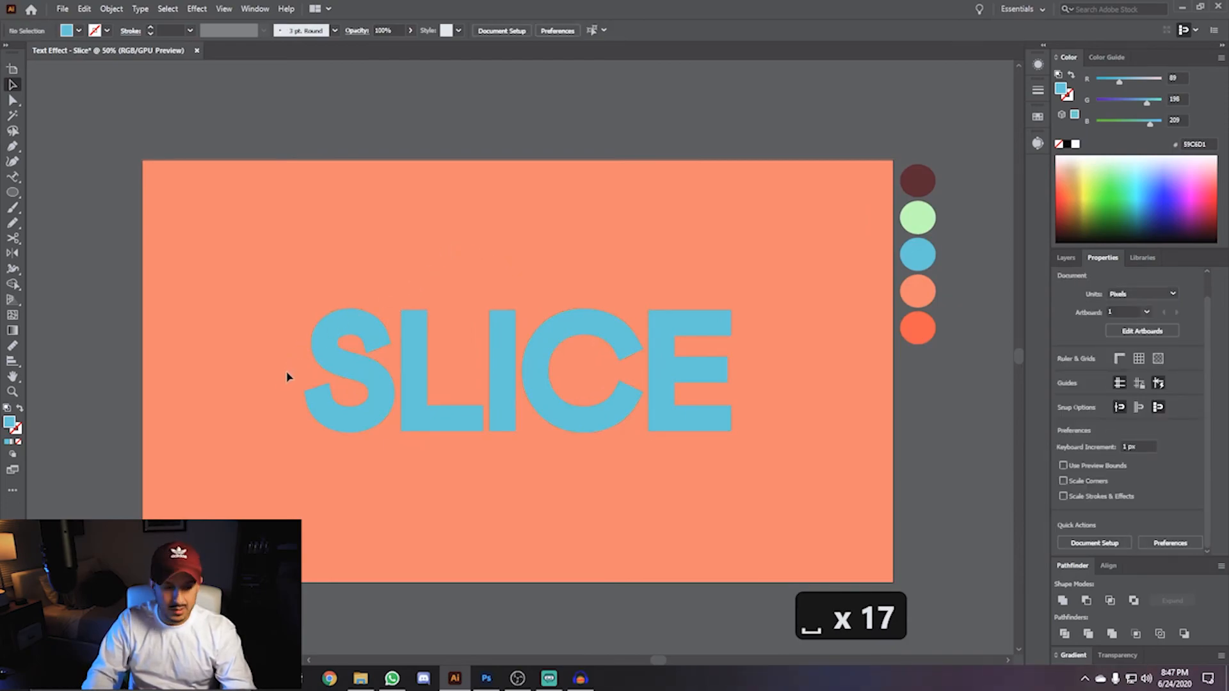
{"action": "key", "text": "p"}
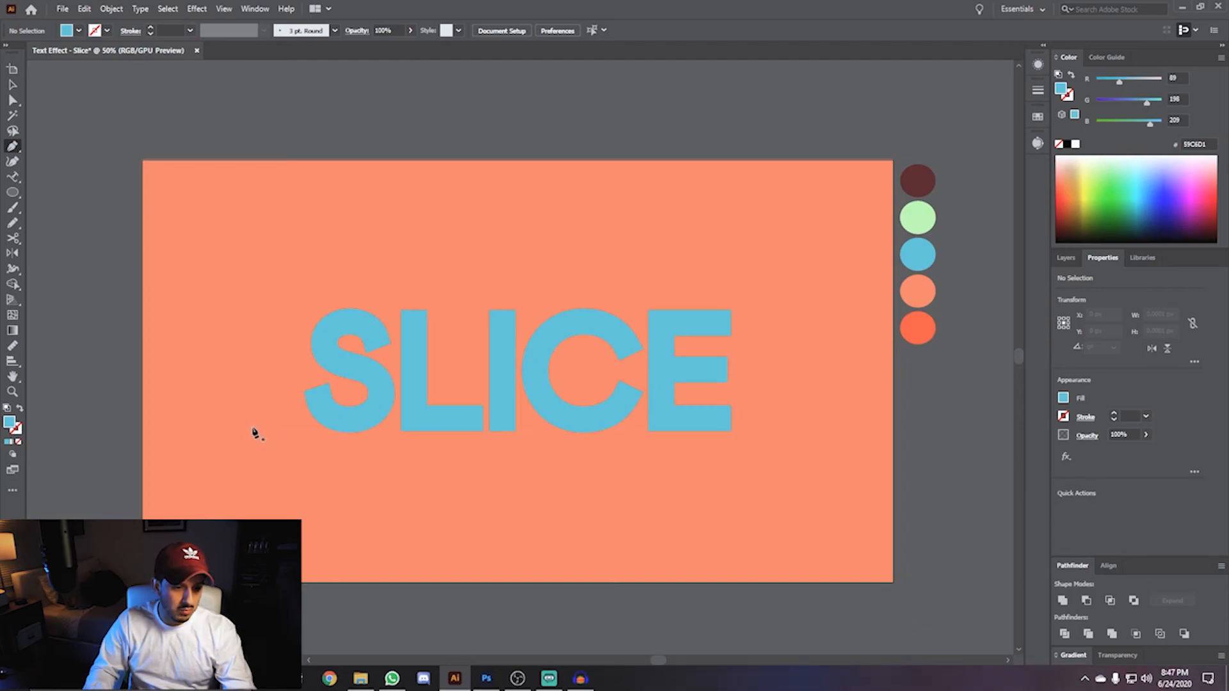
{"action": "left_click", "coordinate": [252, 427]}
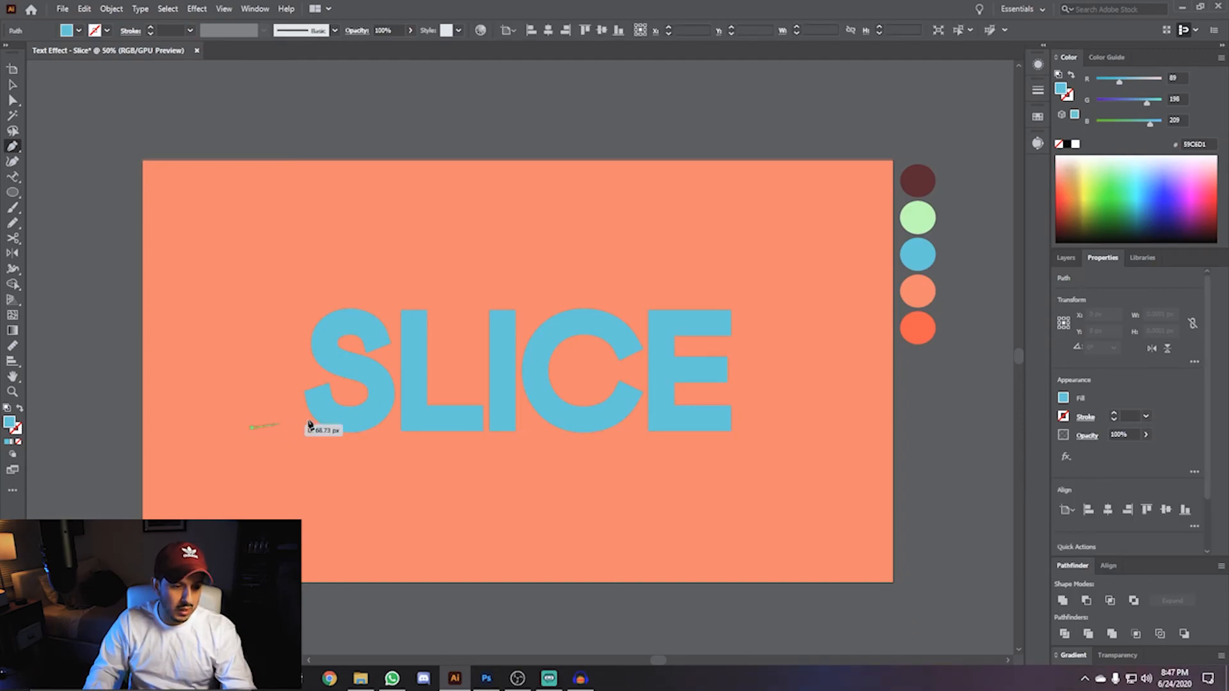
{"action": "left_click", "coordinate": [820, 329]}
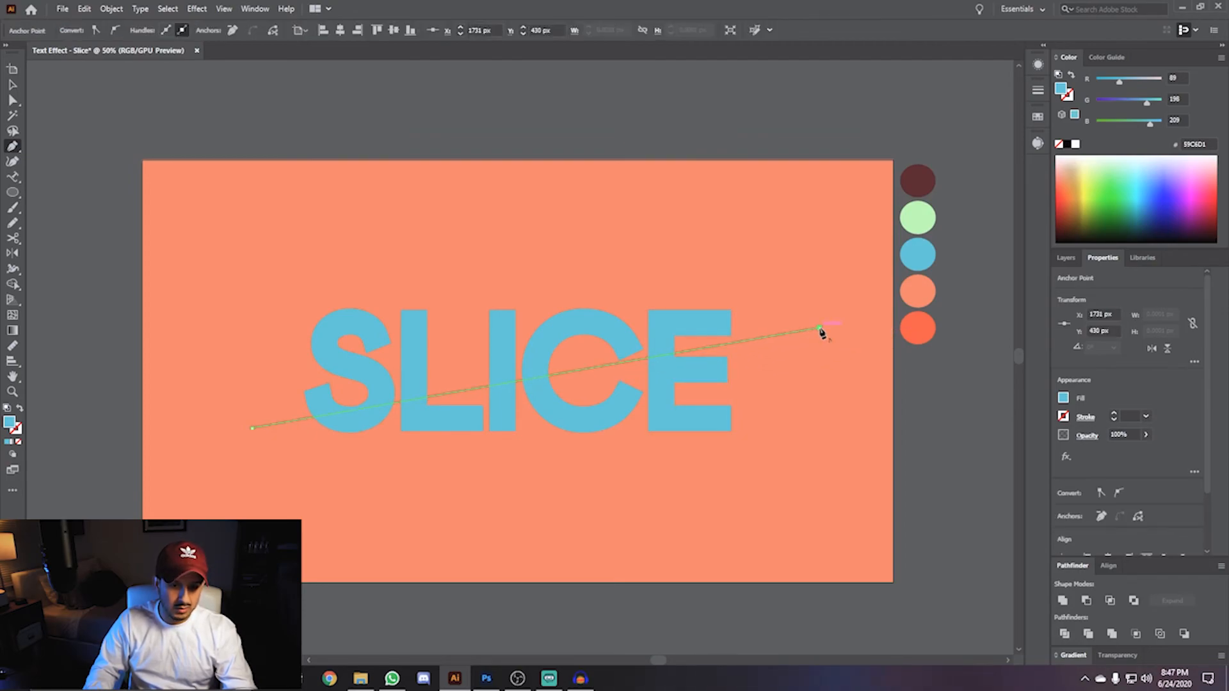
{"action": "key", "text": "Escape"}
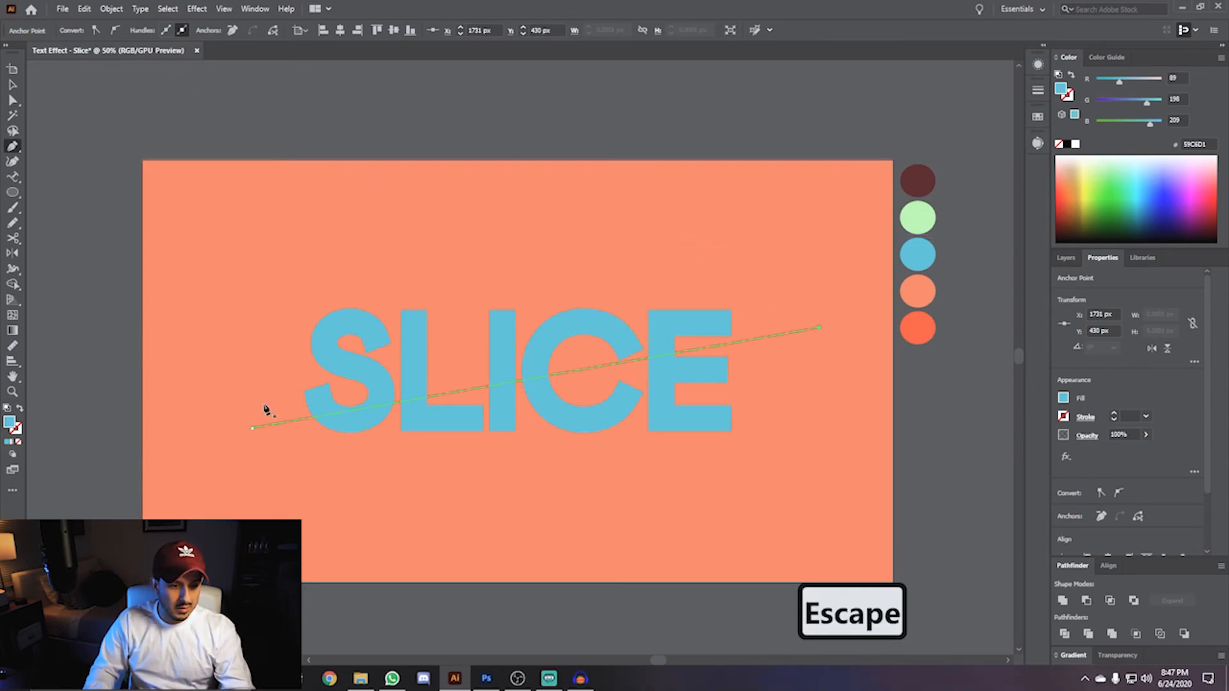
{"action": "key", "text": "v"}
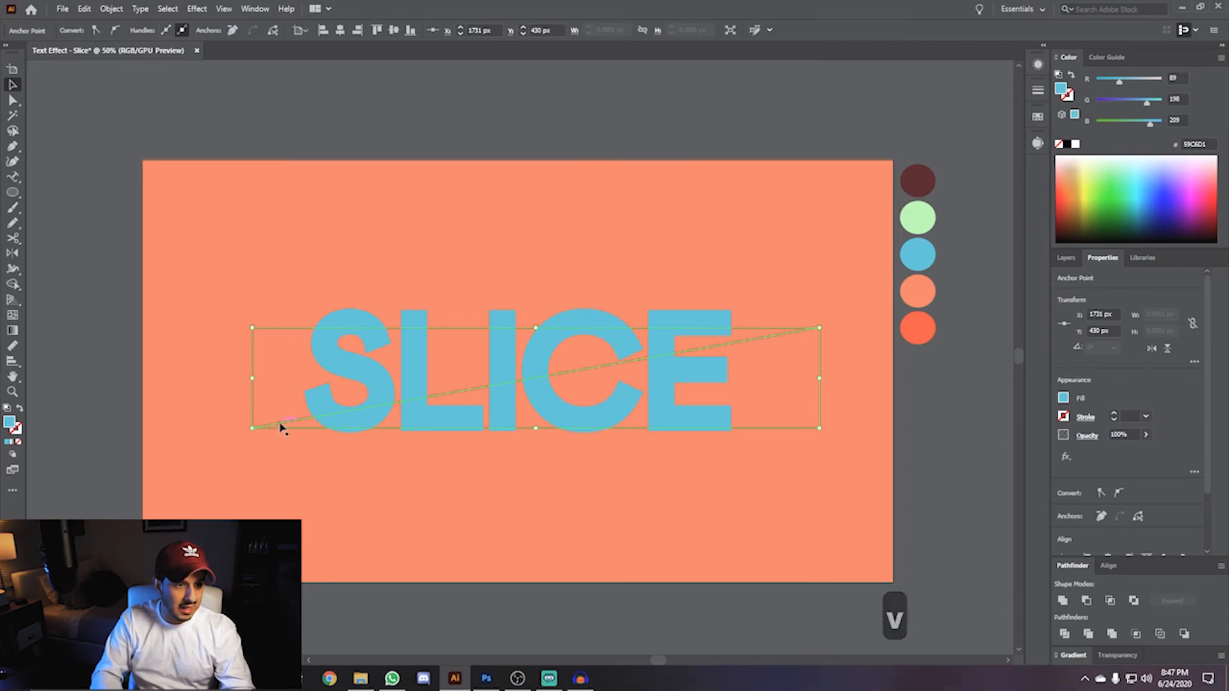
- Select the diagonal line and expand its stroke with Object > Expand
{"action": "left_click", "coordinate": [282, 452]}
{"action": "left_click", "coordinate": [279, 426]}
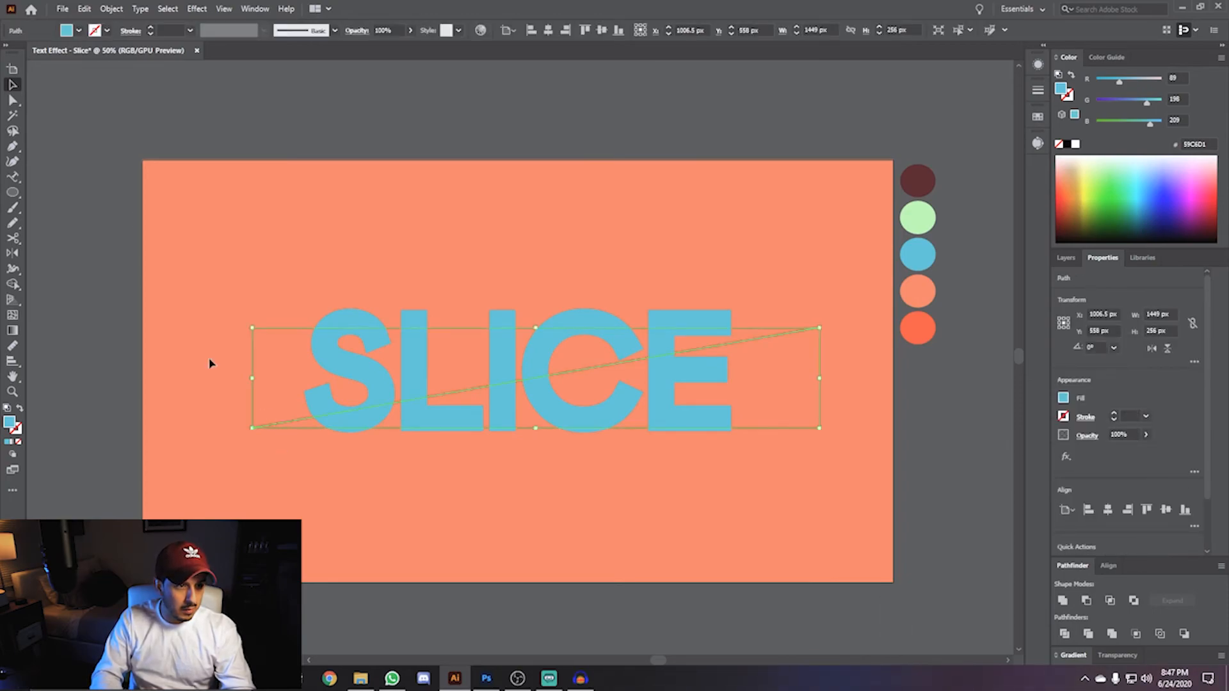
{"action": "left_click", "coordinate": [112, 9]}
{"action": "left_click", "coordinate": [123, 166]}
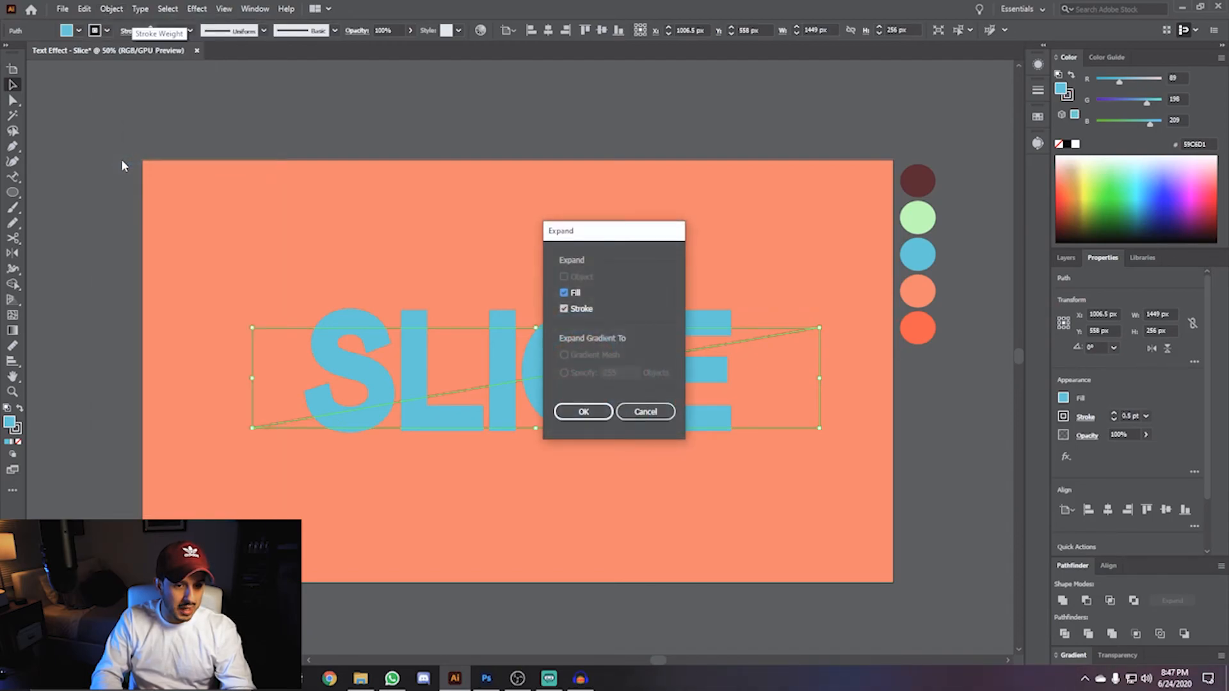
{"action": "left_click", "coordinate": [583, 413]}
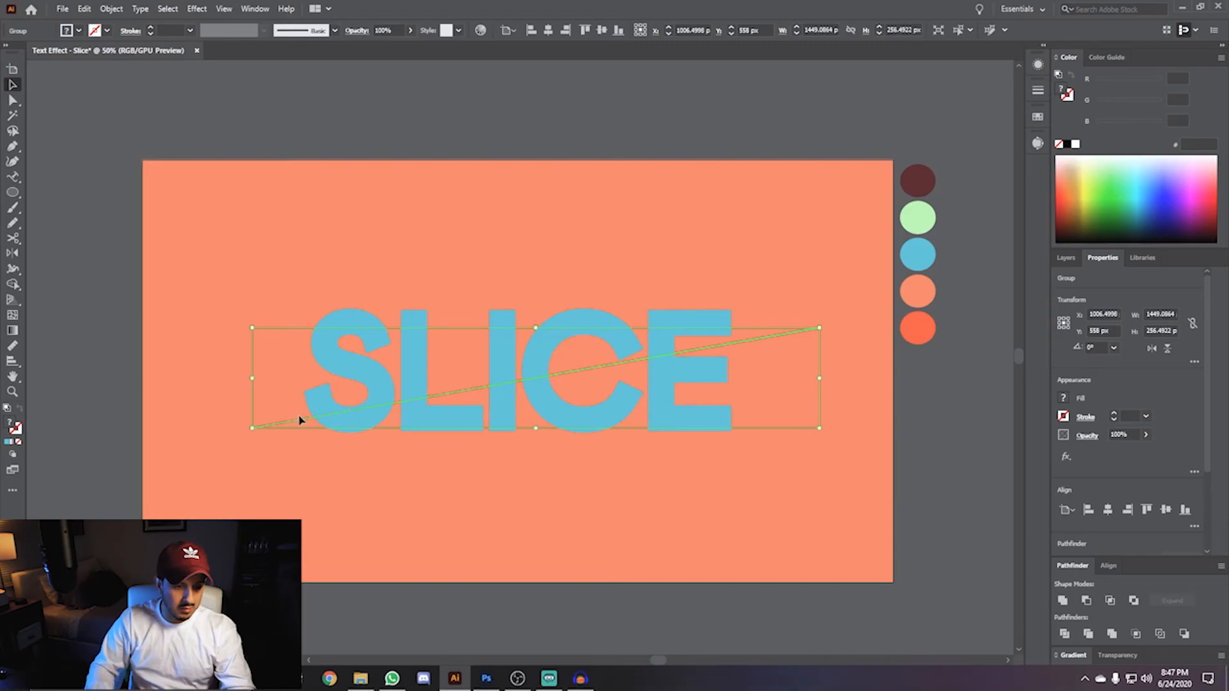
- Unite the expanded line into a single path with Pathfinder Unite
{"action": "scroll", "coordinate": [298, 419], "scroll_direction": "up", "scroll_amount": 10}
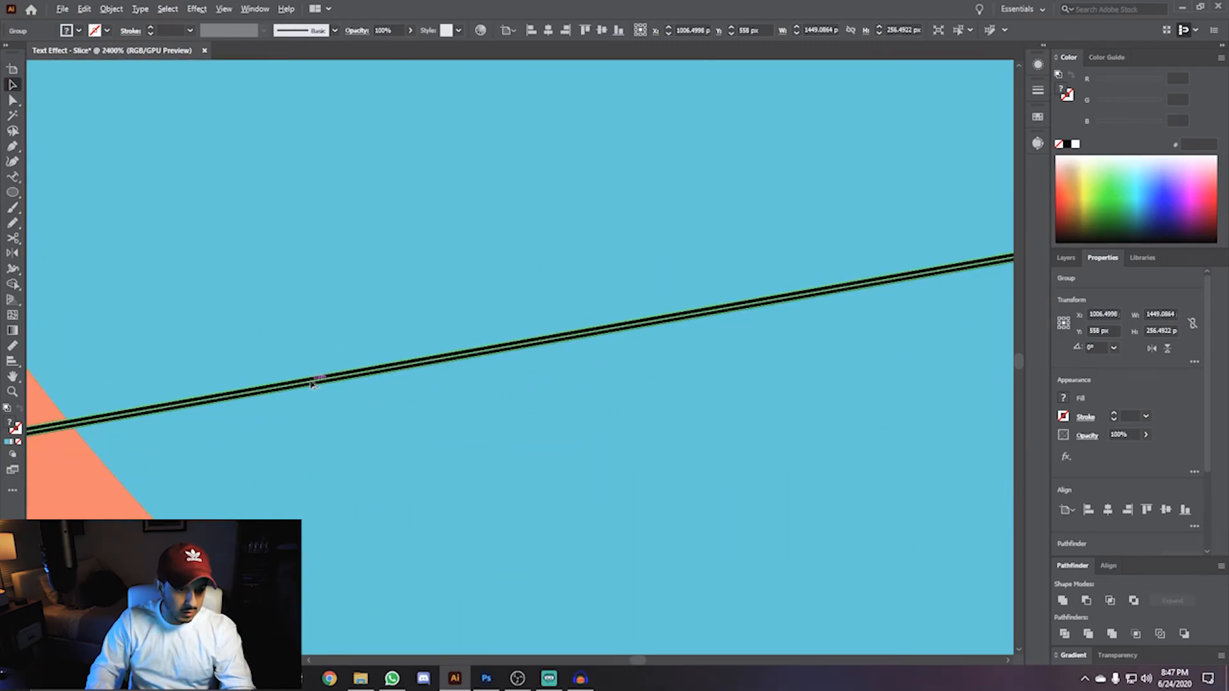
{"action": "scroll", "coordinate": [310, 384], "scroll_direction": "down", "scroll_amount": 10}
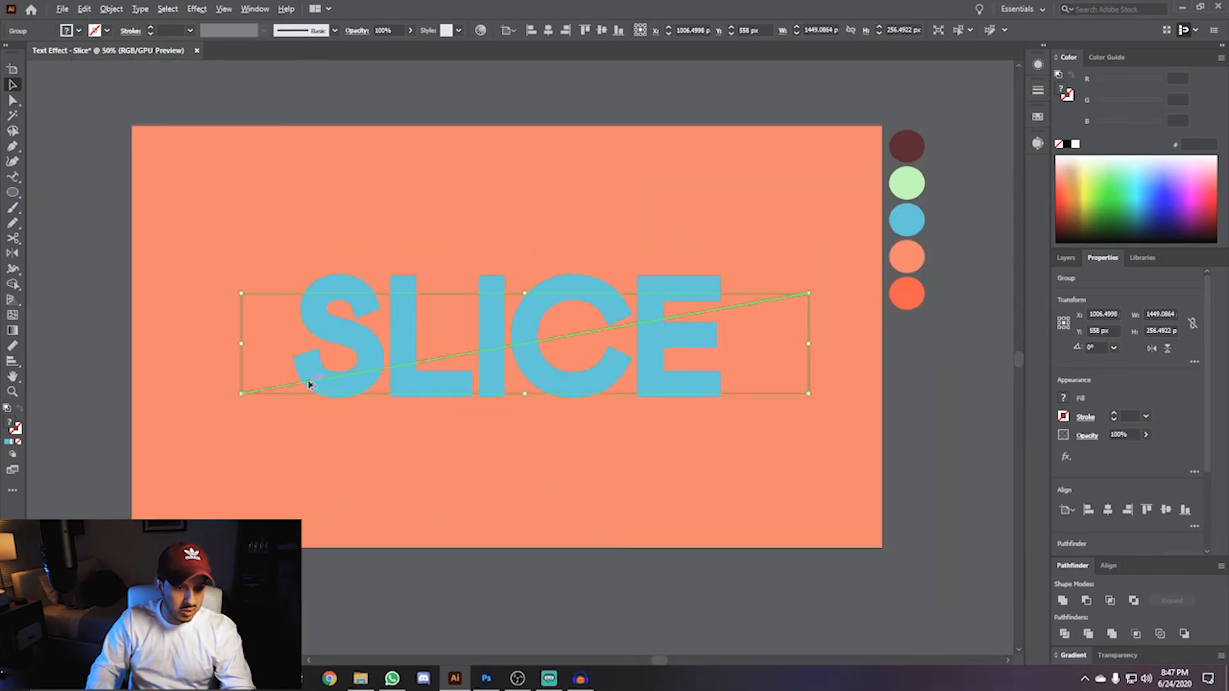
{"action": "scroll", "coordinate": [430, 289], "scroll_direction": "up", "scroll_amount": 1}
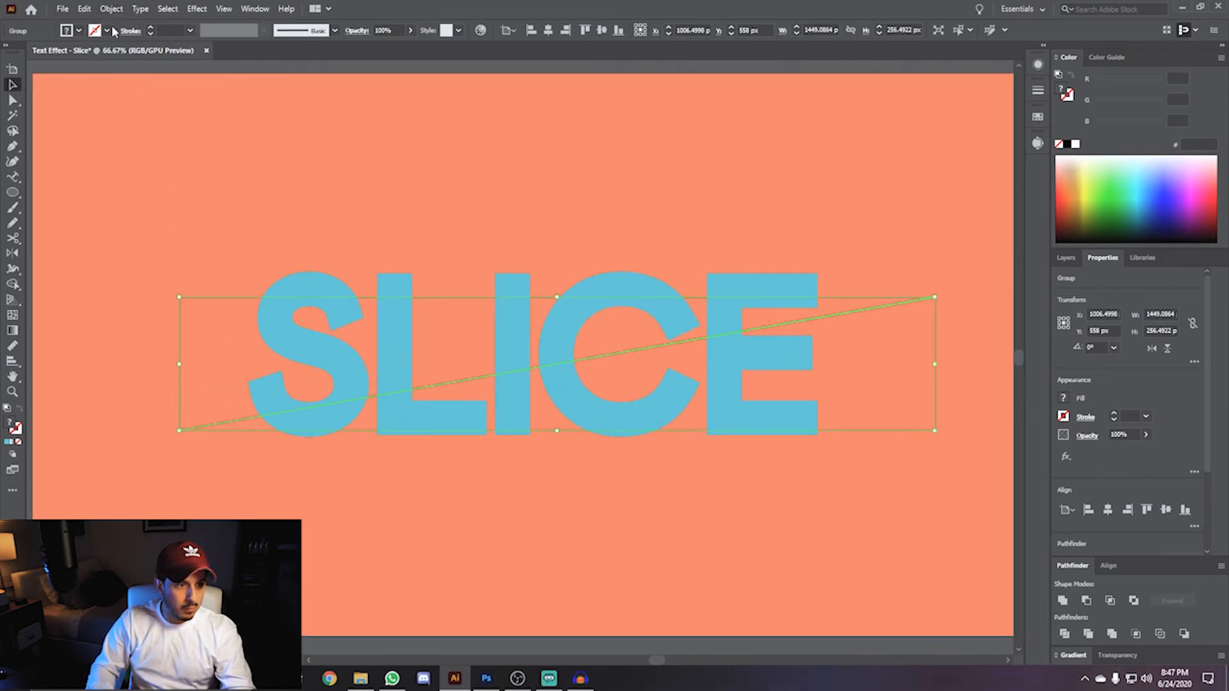
{"action": "left_click", "coordinate": [1063, 601]}
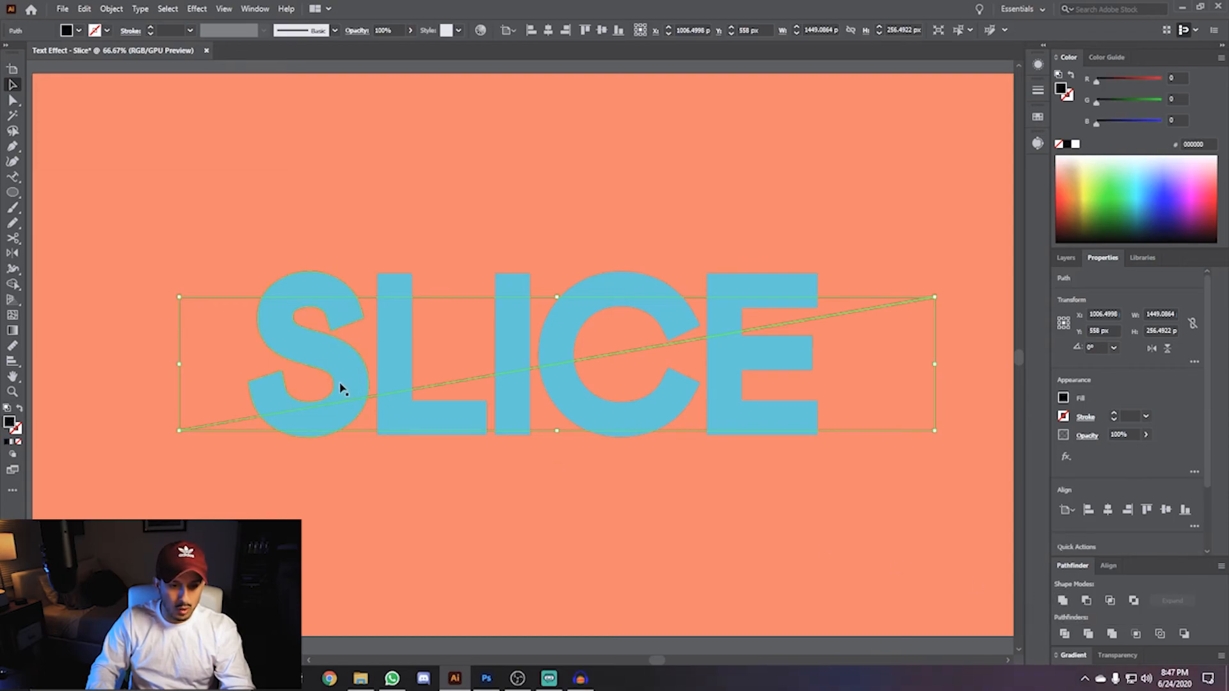
- Select the SLICE letters and make them a compound path
{"action": "left_click", "coordinate": [313, 282]}
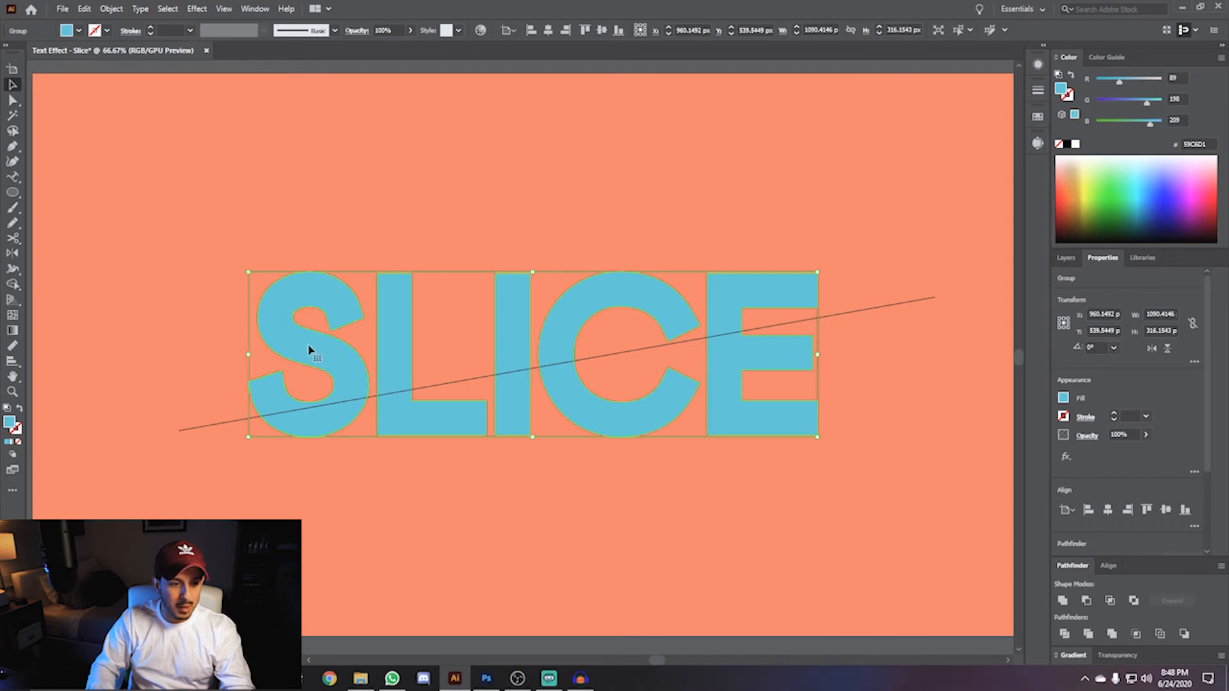
{"action": "left_click", "coordinate": [111, 9]}
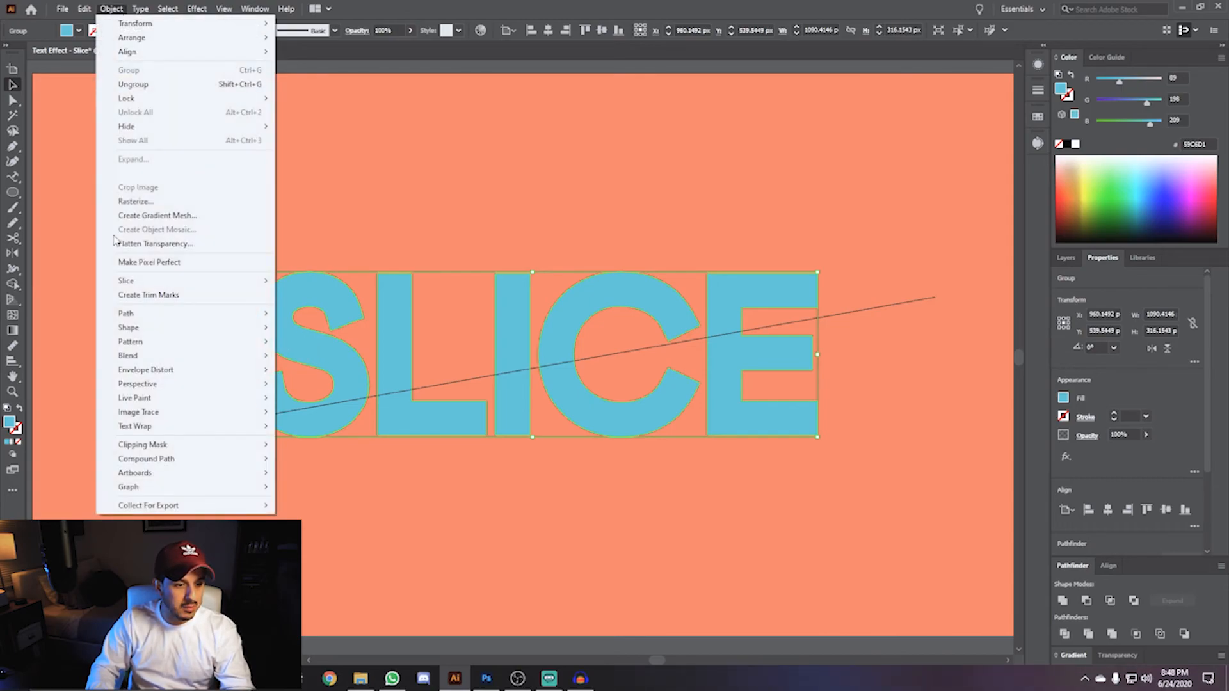
{"action": "mouse_move", "coordinate": [157, 462]}
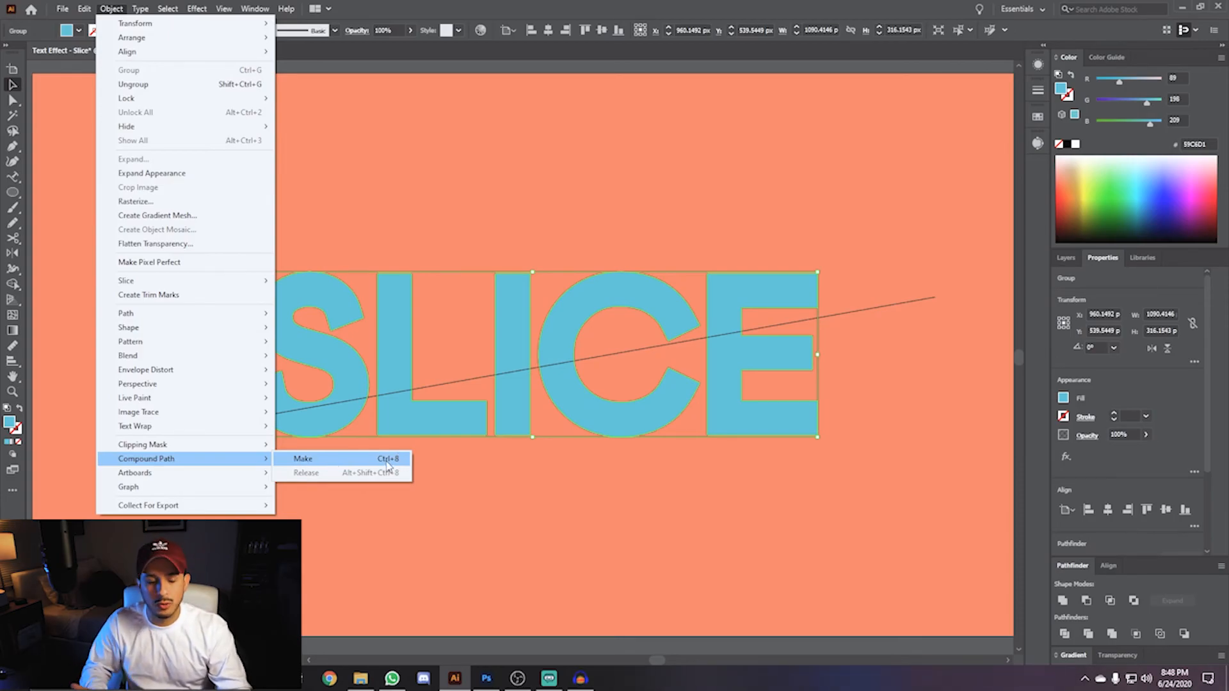
{"action": "left_click", "coordinate": [433, 477]}
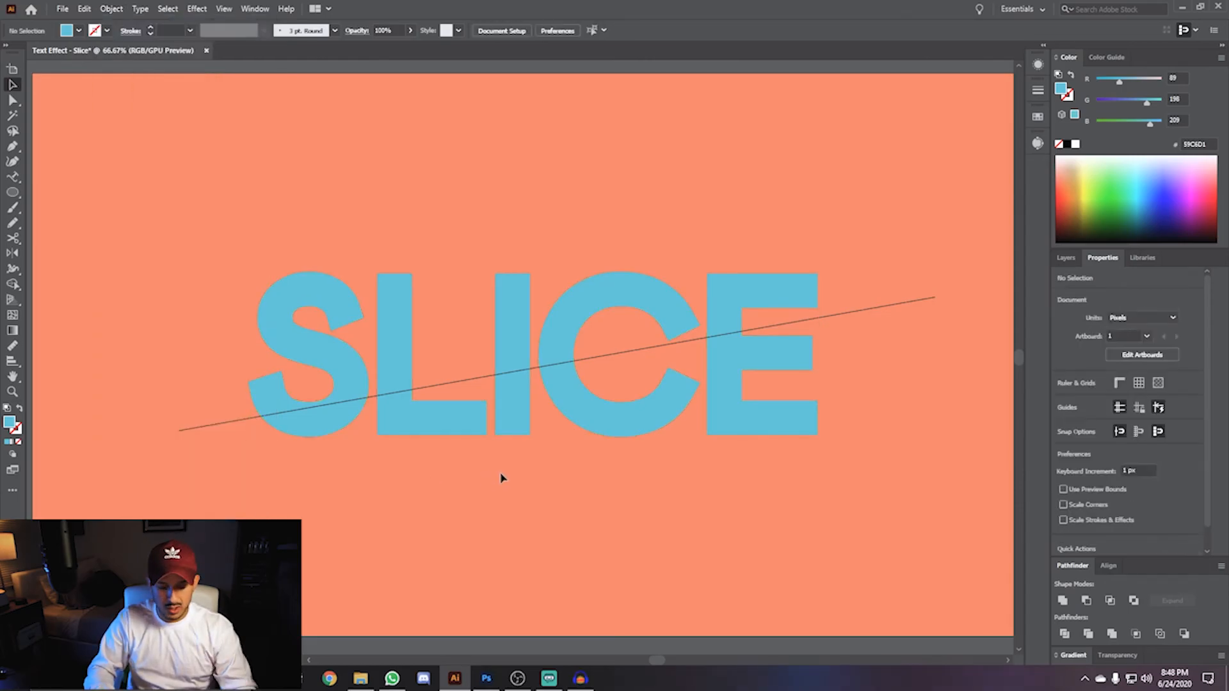
{"action": "left_click", "coordinate": [318, 292]}
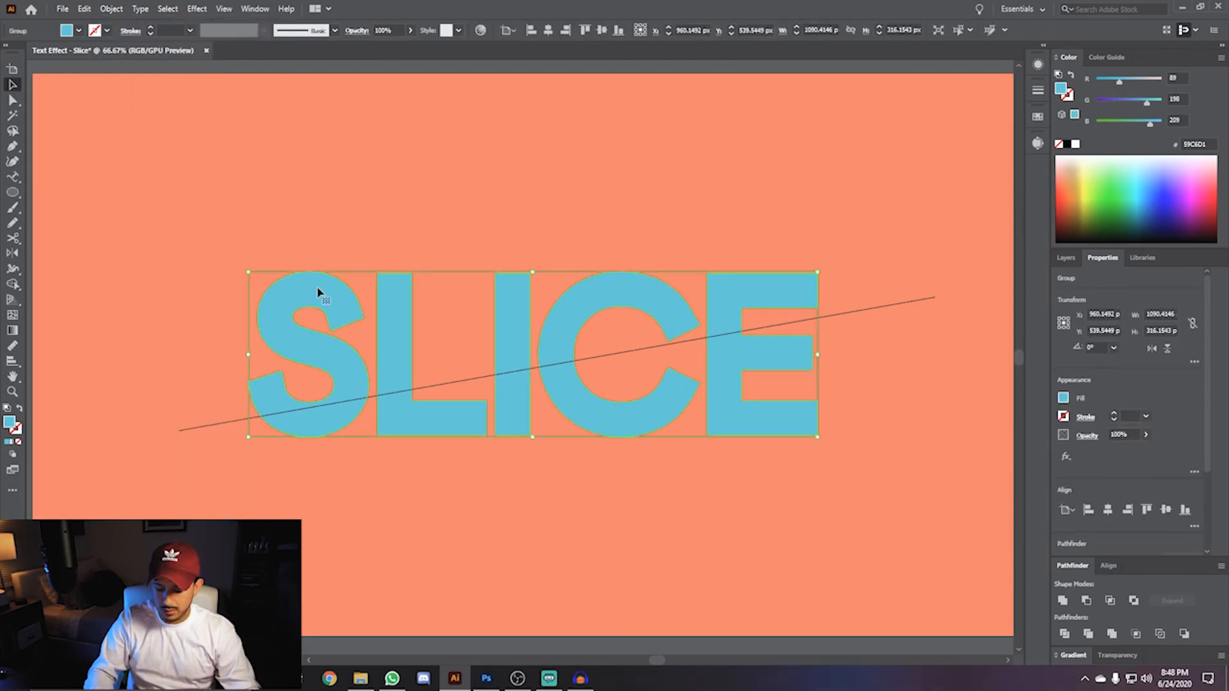
{"action": "key", "text": "ctrl+8"}
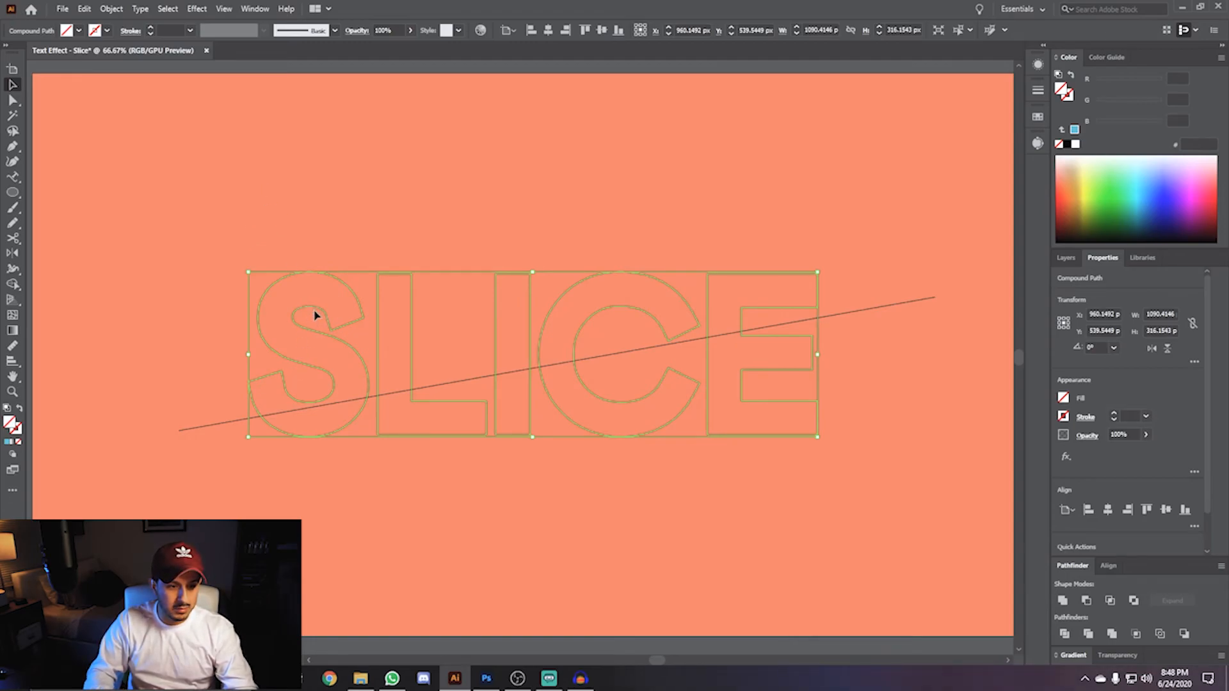
- Refill the compound text path with the blue swatch colour using the Eyedropper
{"action": "scroll", "coordinate": [763, 347], "scroll_direction": "down", "scroll_amount": 2}
{"action": "key", "text": "space"}
{"action": "left_click_drag", "start_coordinate": [814, 273], "coordinate": [705, 258]}
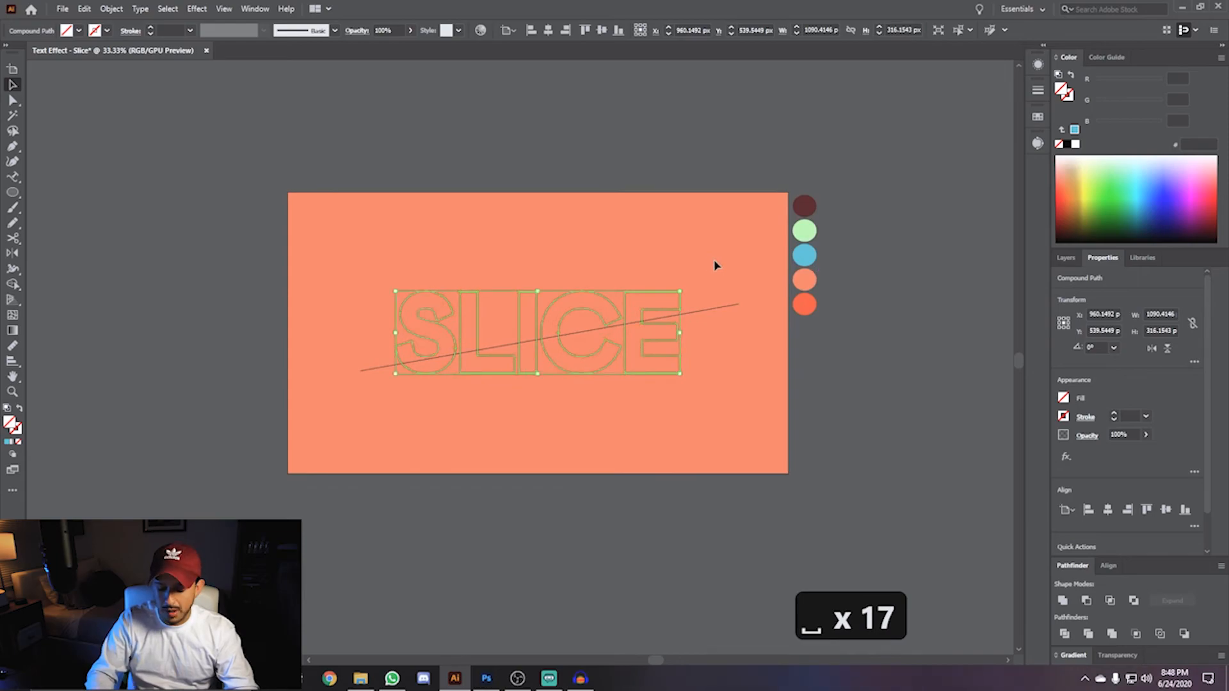
{"action": "key", "text": "i"}
{"action": "left_click", "coordinate": [803, 251]}
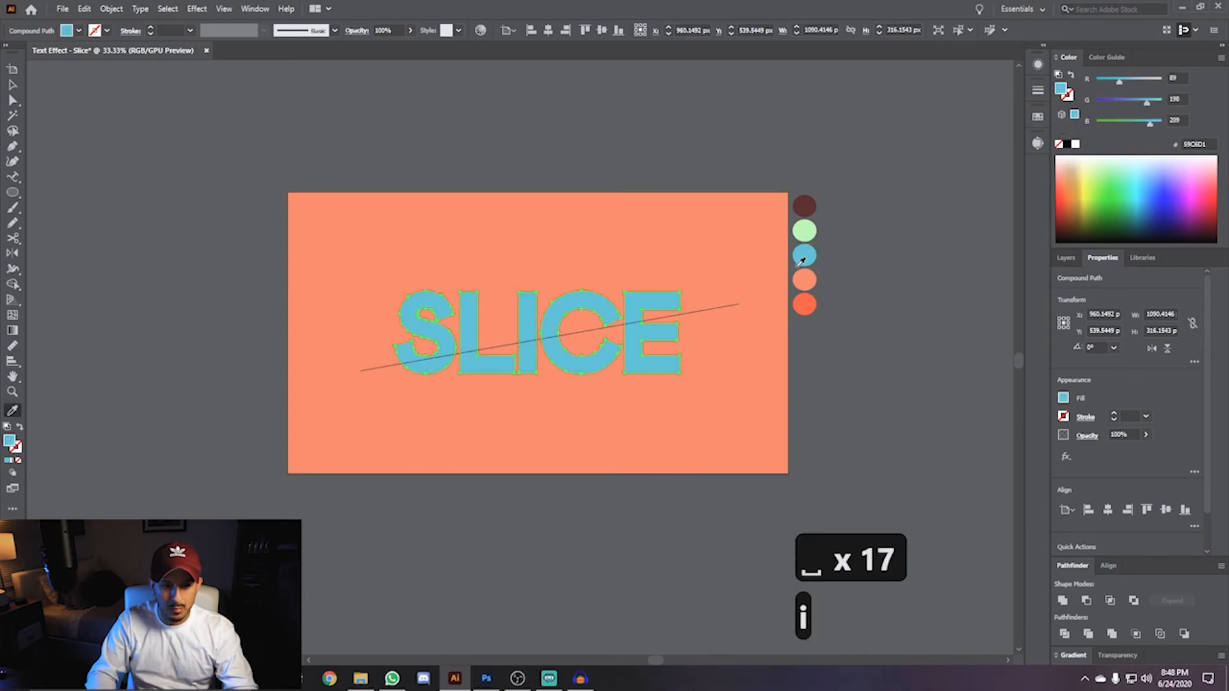
- Select the text together with the diagonal line and apply Pathfinder Minus Front to cut the letters
{"action": "key", "text": "v"}
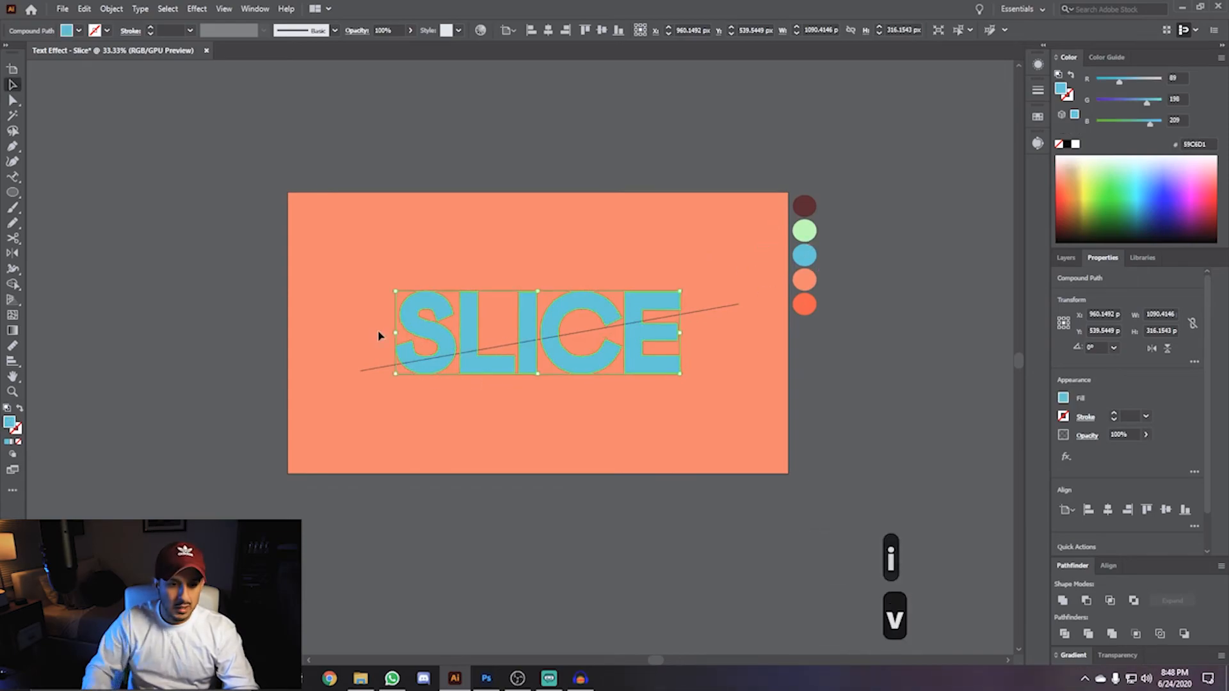
{"action": "left_click", "coordinate": [382, 371], "text": "shift"}
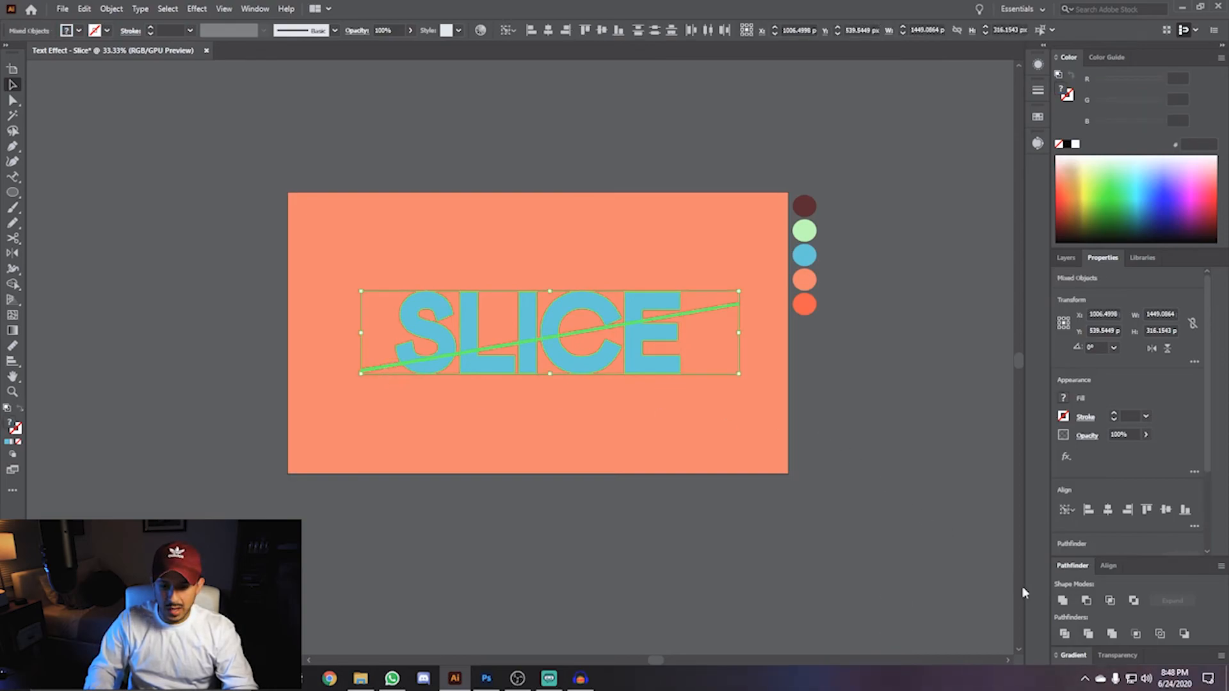
{"action": "left_click", "coordinate": [1086, 601]}
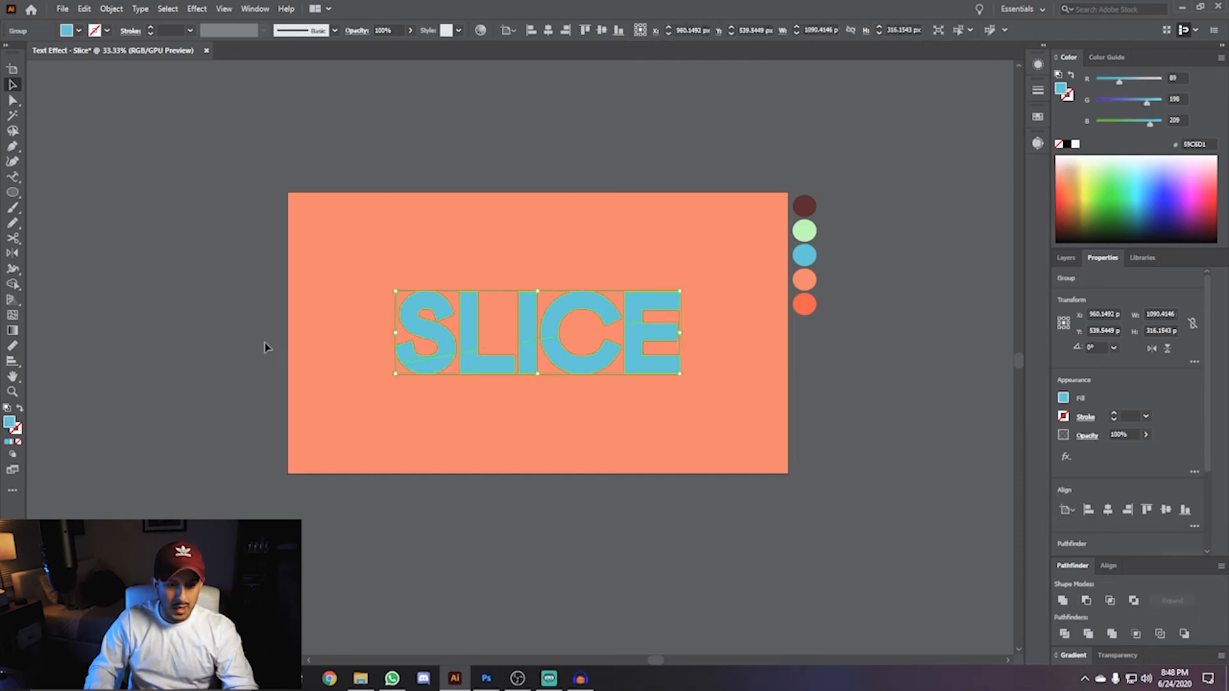
- Ungroup the cut SLICE text so its pieces can be moved separately
{"action": "scroll", "coordinate": [408, 365], "scroll_direction": "up", "scroll_amount": 9}
{"action": "scroll", "coordinate": [293, 362], "scroll_direction": "down", "scroll_amount": 5}
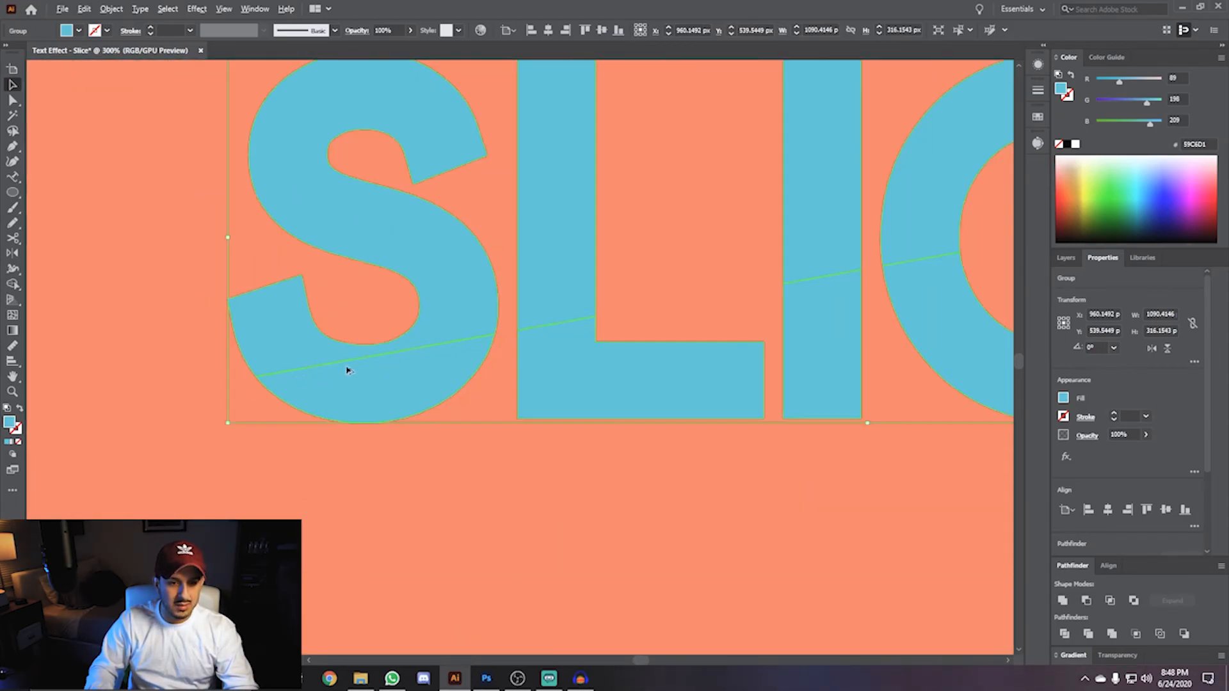
{"action": "scroll", "coordinate": [399, 369], "scroll_direction": "down", "scroll_amount": 5}
{"action": "scroll", "coordinate": [440, 363], "scroll_direction": "up", "scroll_amount": 1}
{"action": "key", "text": "space"}
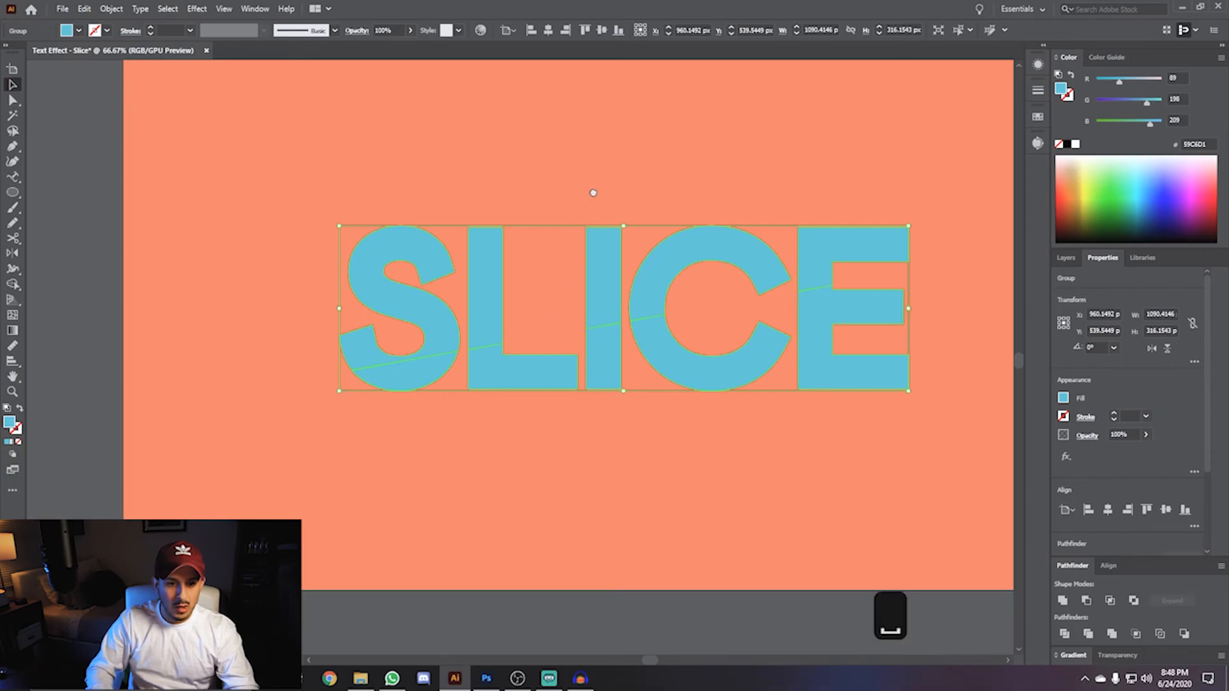
{"action": "left_click_drag", "start_coordinate": [600, 193], "coordinate": [516, 208]}
{"action": "scroll", "coordinate": [374, 351], "scroll_direction": "down", "scroll_amount": 1}
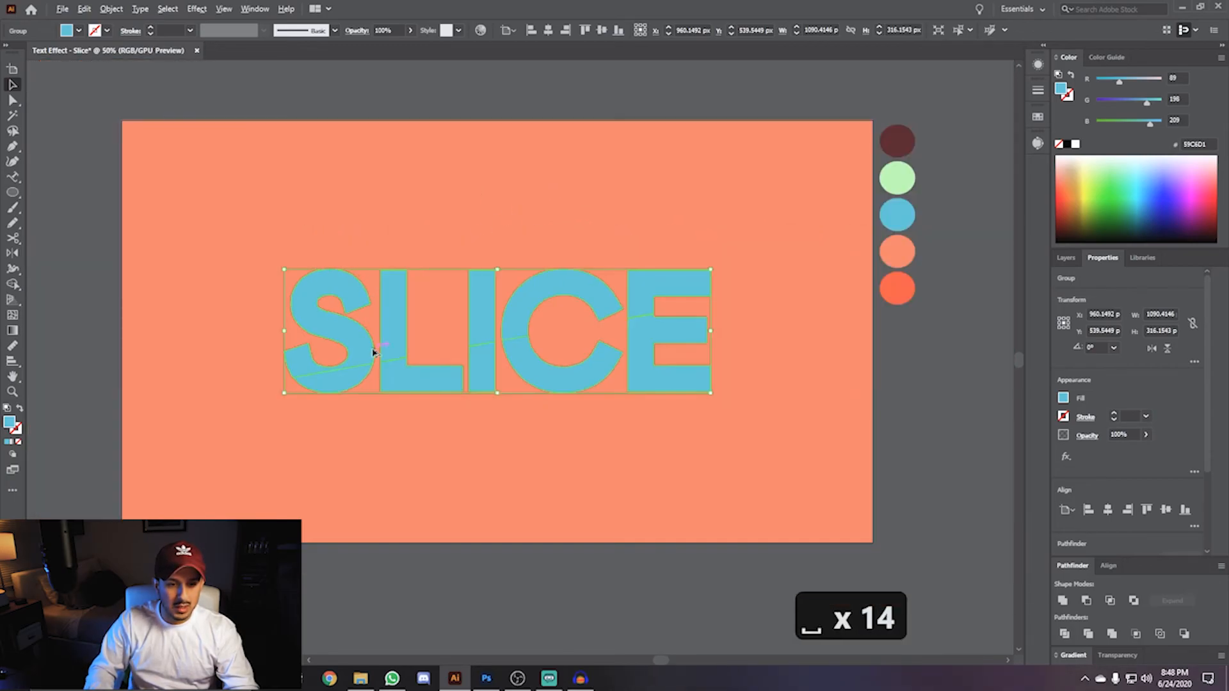
{"action": "right_click", "coordinate": [388, 306]}
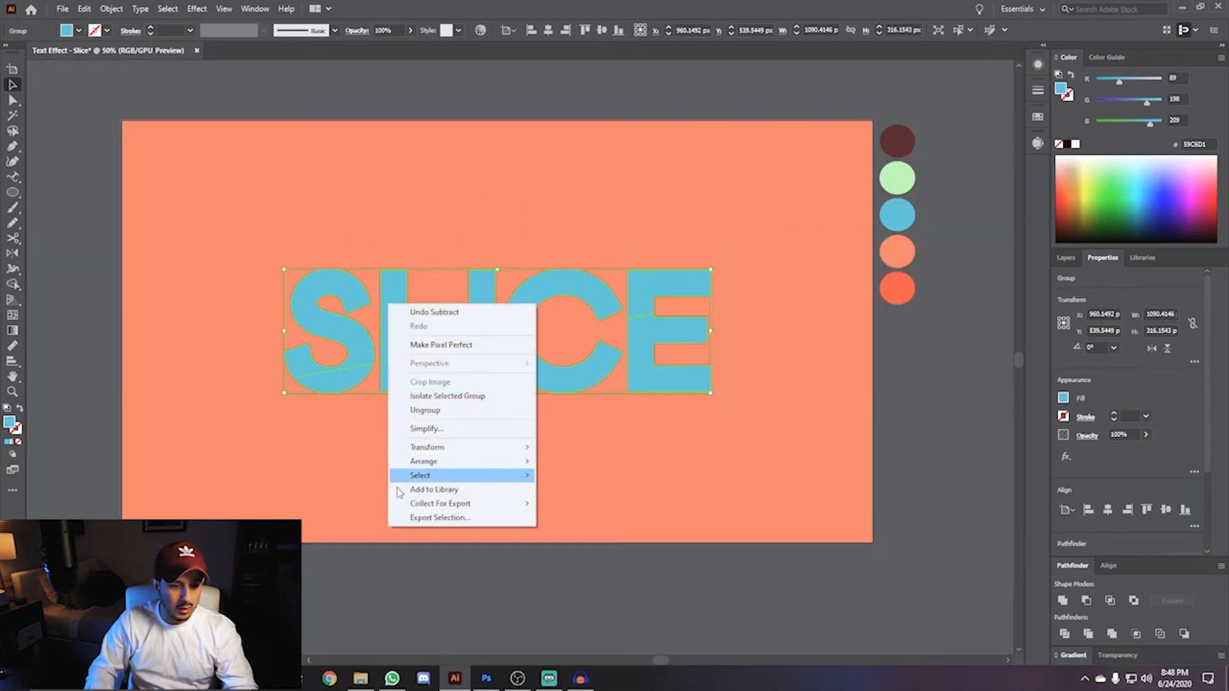
{"action": "left_click", "coordinate": [423, 410]}
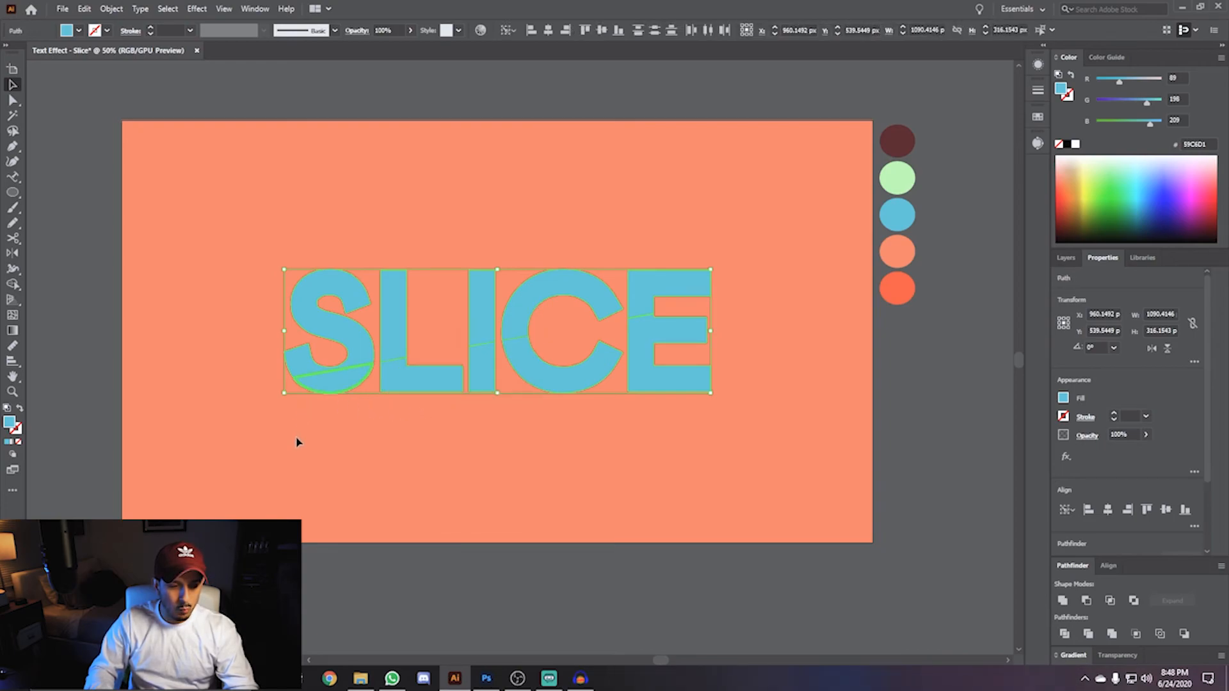
- Select the lower pieces of the letters below the cut and nudge them downward
{"action": "left_click", "coordinate": [328, 384]}
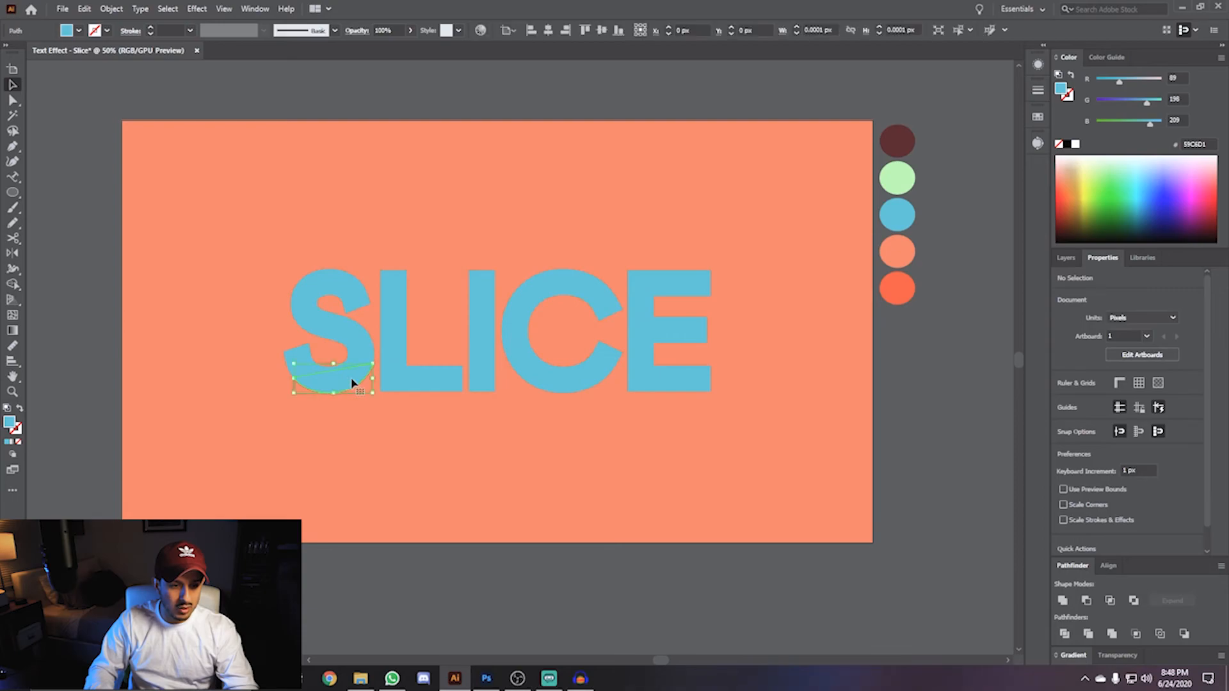
{"action": "left_click", "coordinate": [405, 378], "text": "shift"}
{"action": "left_click", "coordinate": [490, 366], "text": "shift"}
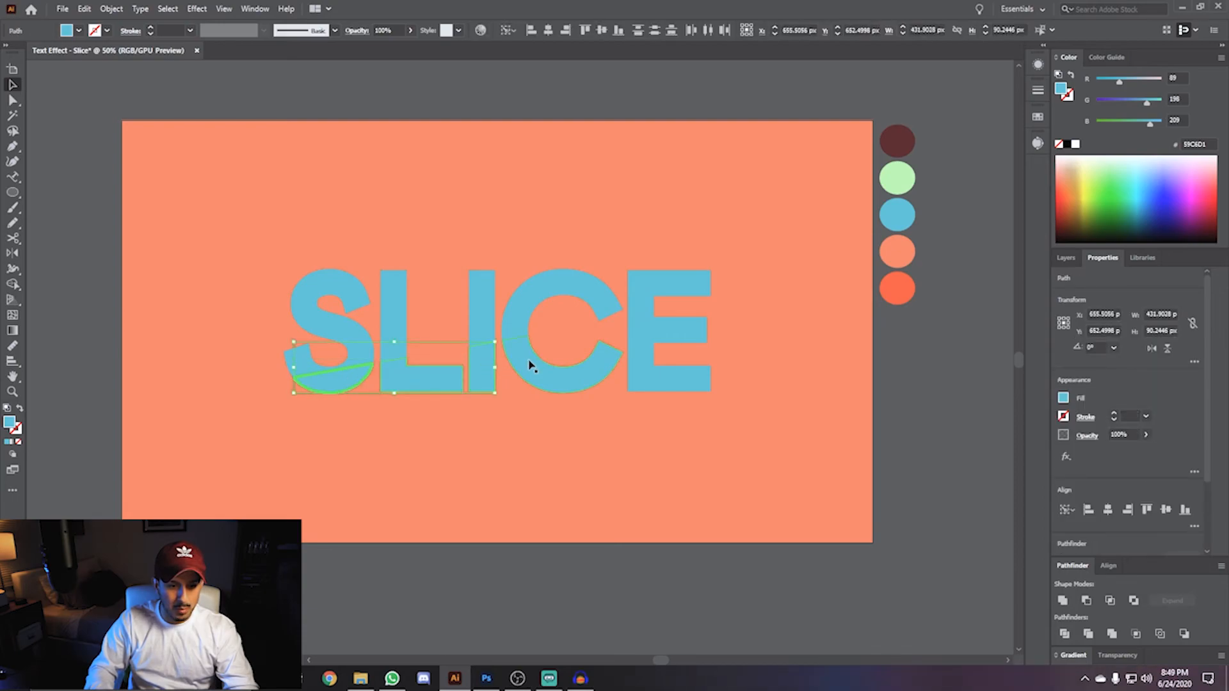
{"action": "left_click", "coordinate": [645, 360], "text": "shift"}
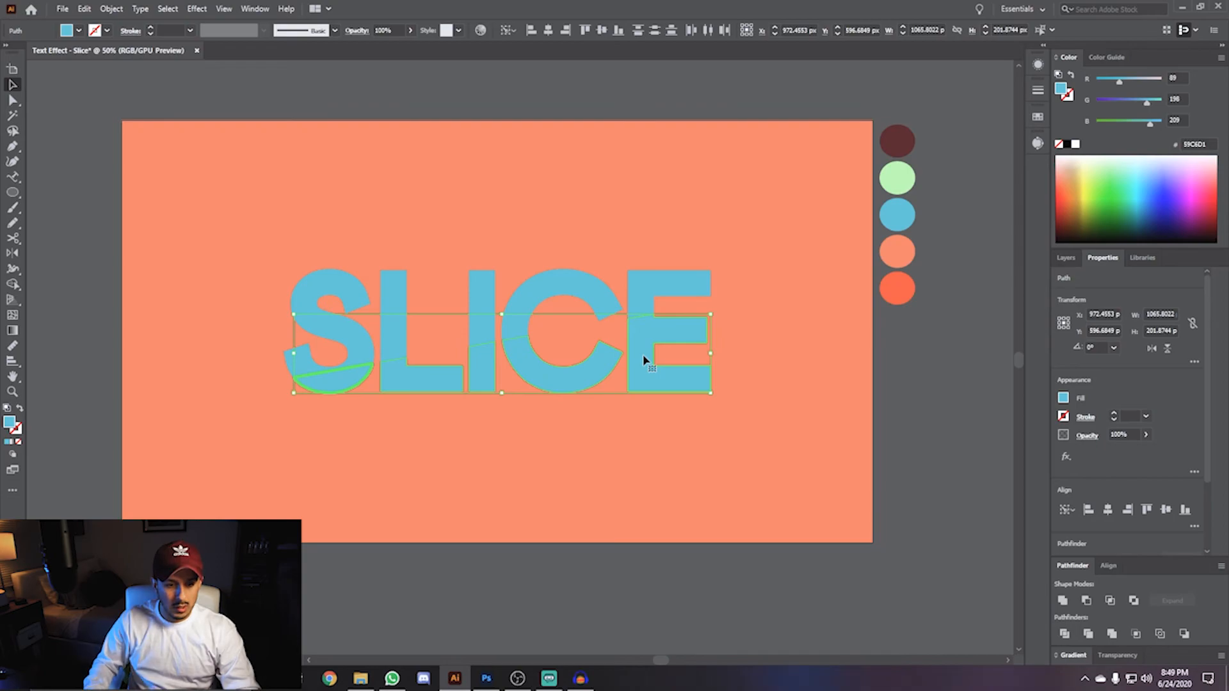
{"action": "key", "text": "Down"}
{"action": "key", "text": "Down"}
{"action": "key", "text": "Down"}
{"action": "key", "text": "Down"}
{"action": "key", "text": "Down"}
{"action": "key", "text": "Down"}
{"action": "key", "text": "Down"}
{"action": "key", "text": "Down"}
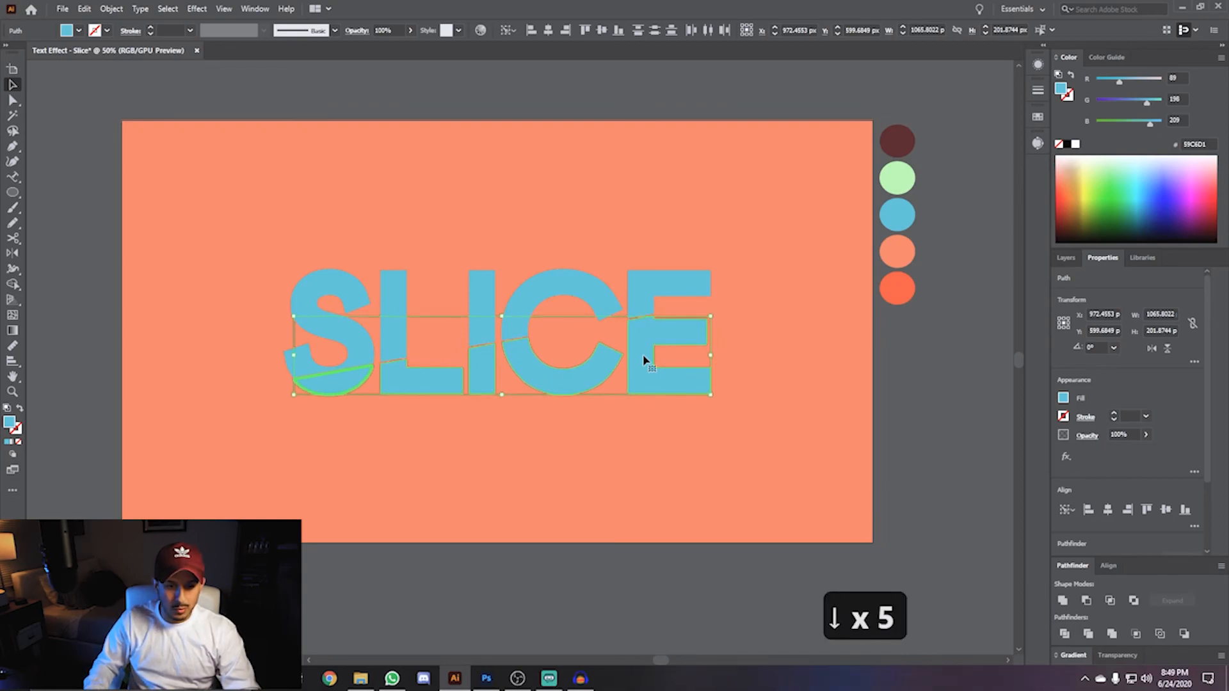
{"action": "key", "text": "Down"}
{"action": "key", "text": "Down"}
{"action": "key", "text": "Down"}
{"action": "key", "text": "Down"}
{"action": "key", "text": "Down"}
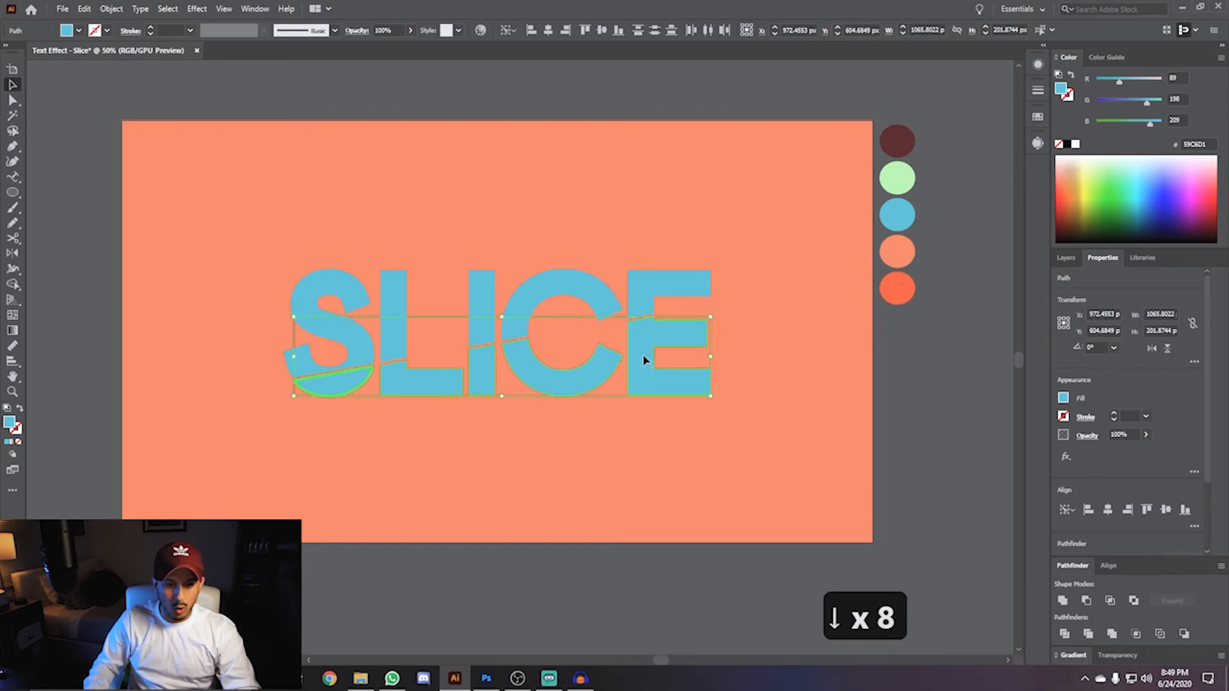
{"action": "key", "text": "shift+Down"}
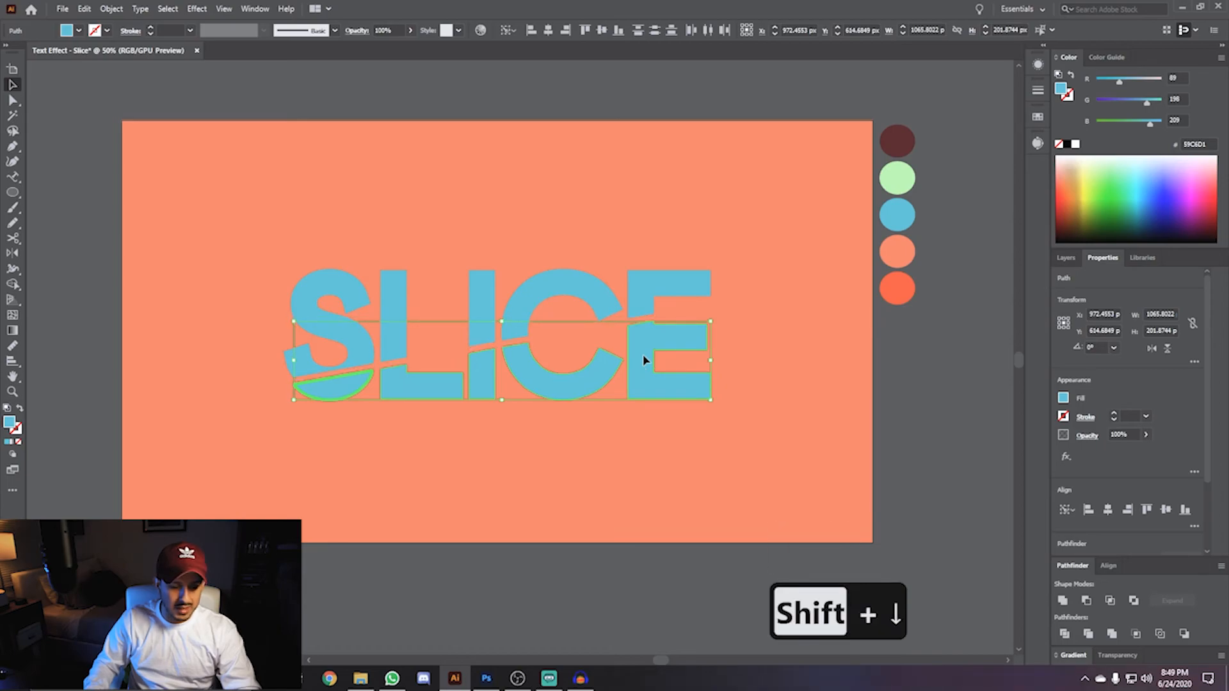
- Nudge the lower letter pieces to the left and fine-tune their vertical offset
{"action": "key", "text": "shift+Left"}
{"action": "key", "text": "shift+Left"}
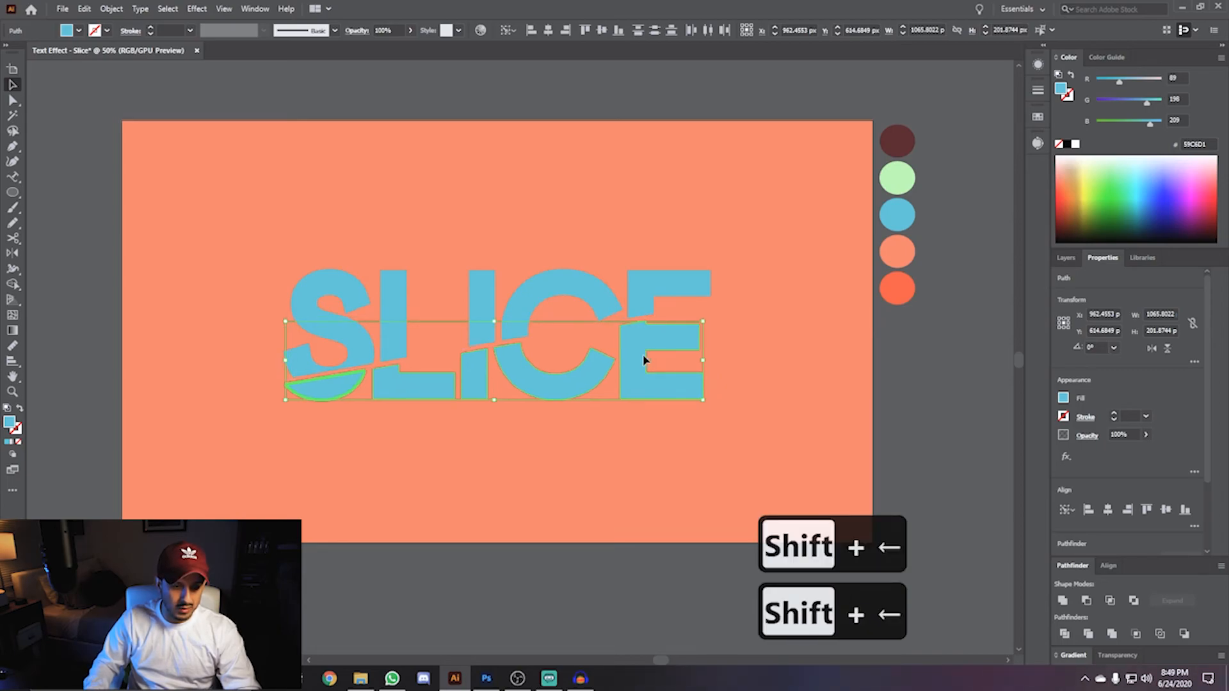
{"action": "key", "text": "shift+Left"}
{"action": "key", "text": "shift+Right"}
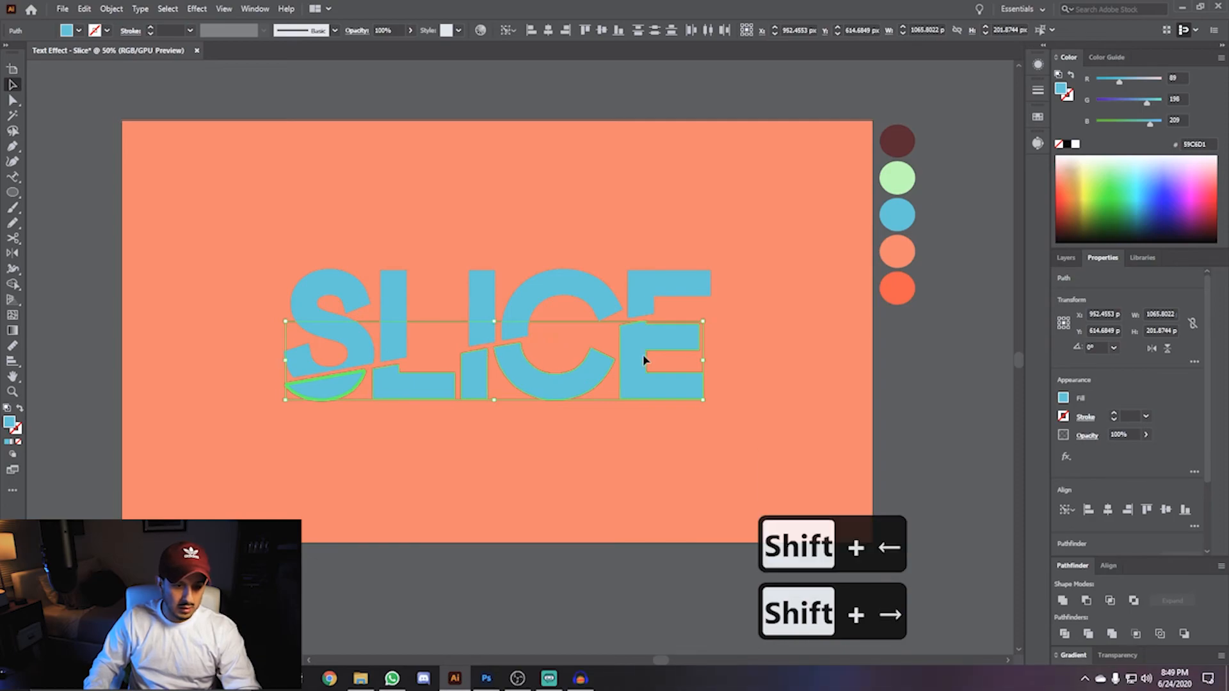
{"action": "key", "text": "shift+Up"}
{"action": "key", "text": "shift+Down"}
{"action": "key", "text": "Up"}
{"action": "key", "text": "Up"}
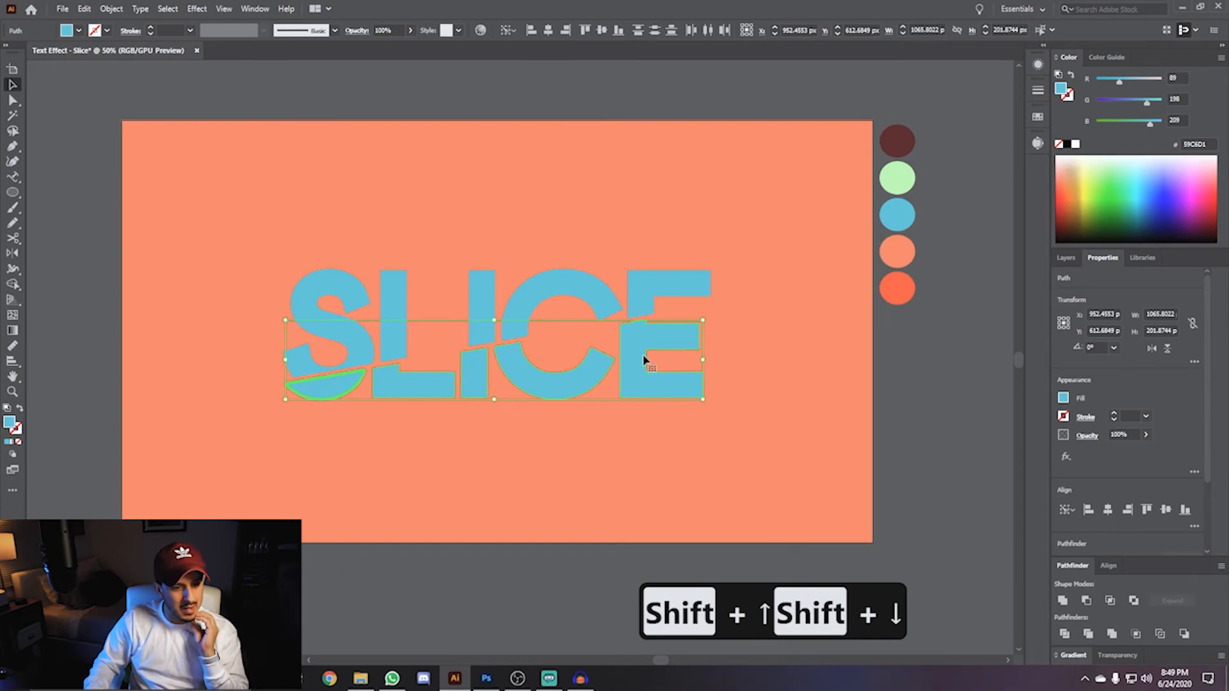
{"action": "key", "text": "shift+Left"}
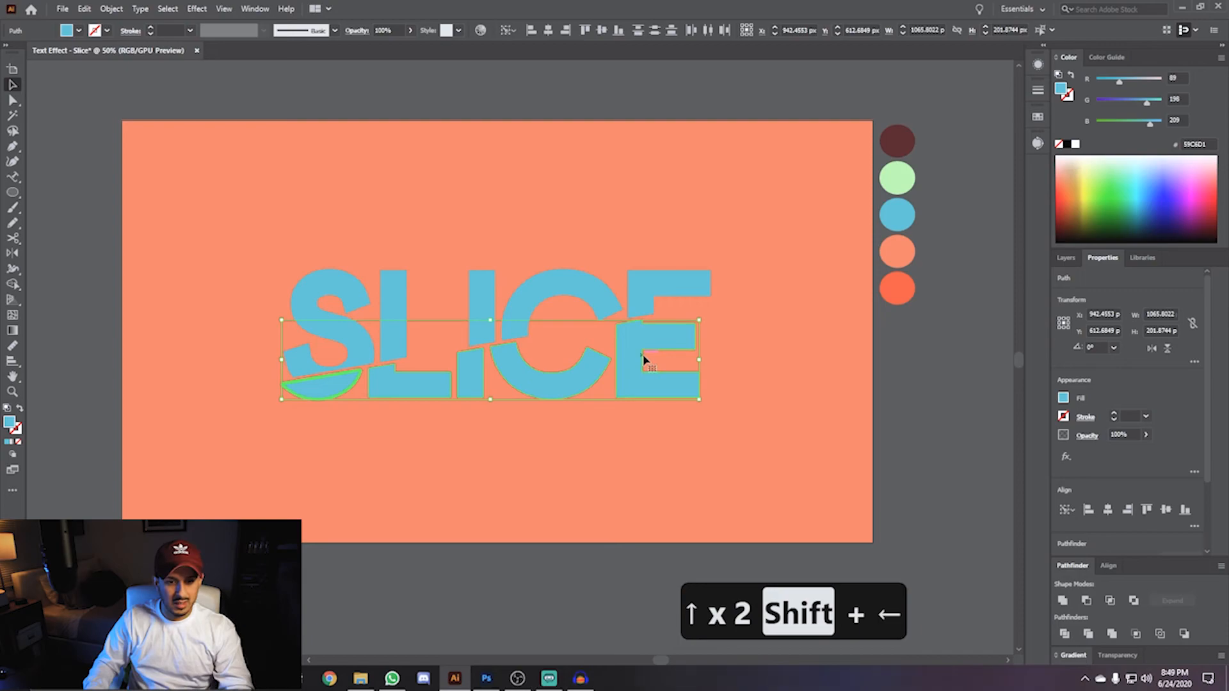
- Select all the letter pieces, group them, and move the group slightly upward
{"action": "left_click", "coordinate": [282, 327]}
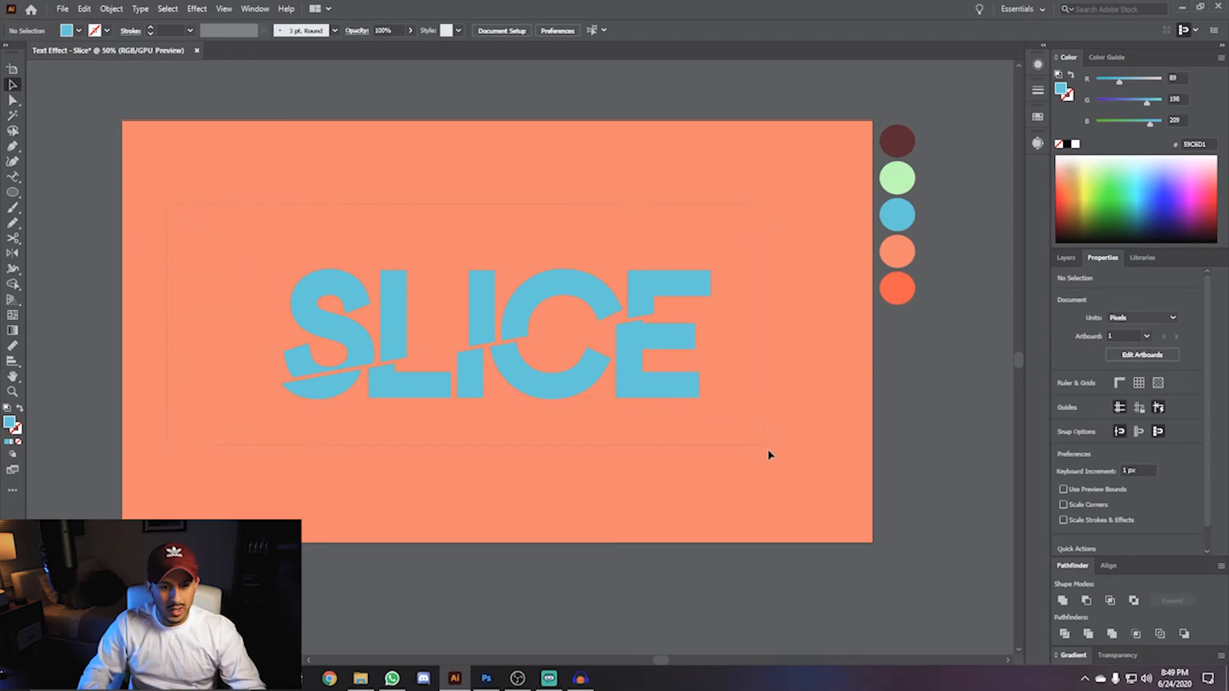
{"action": "key", "text": "ctrl+a"}
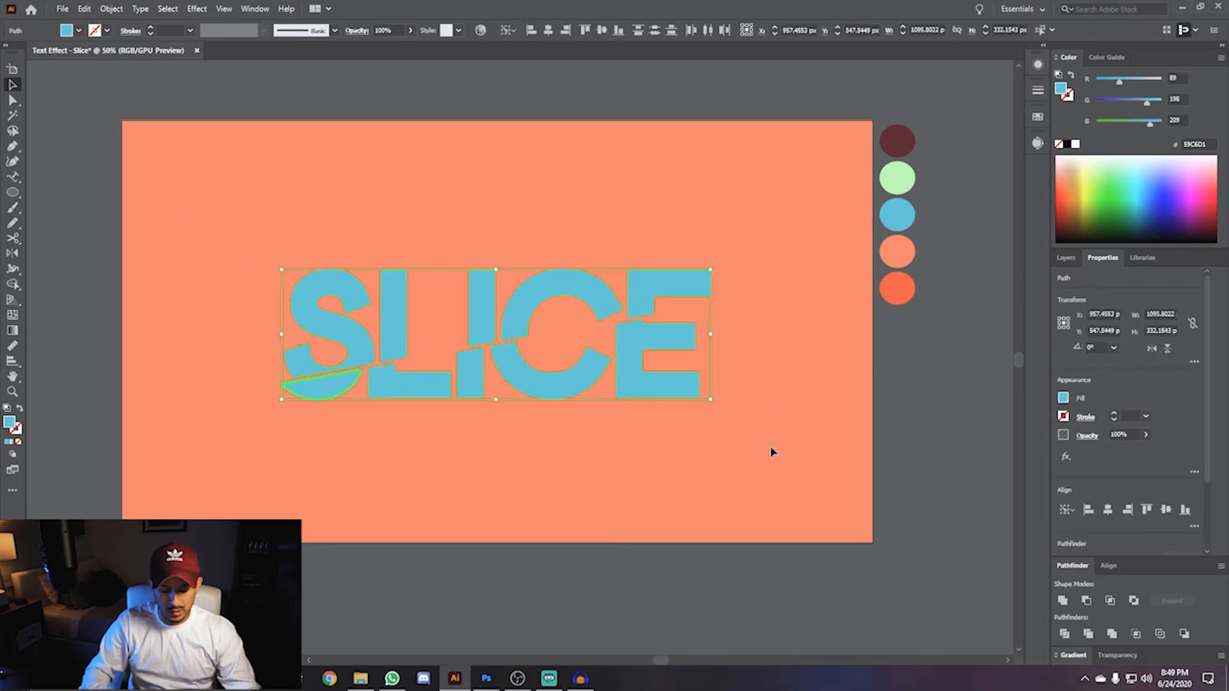
{"action": "key", "text": "a"}
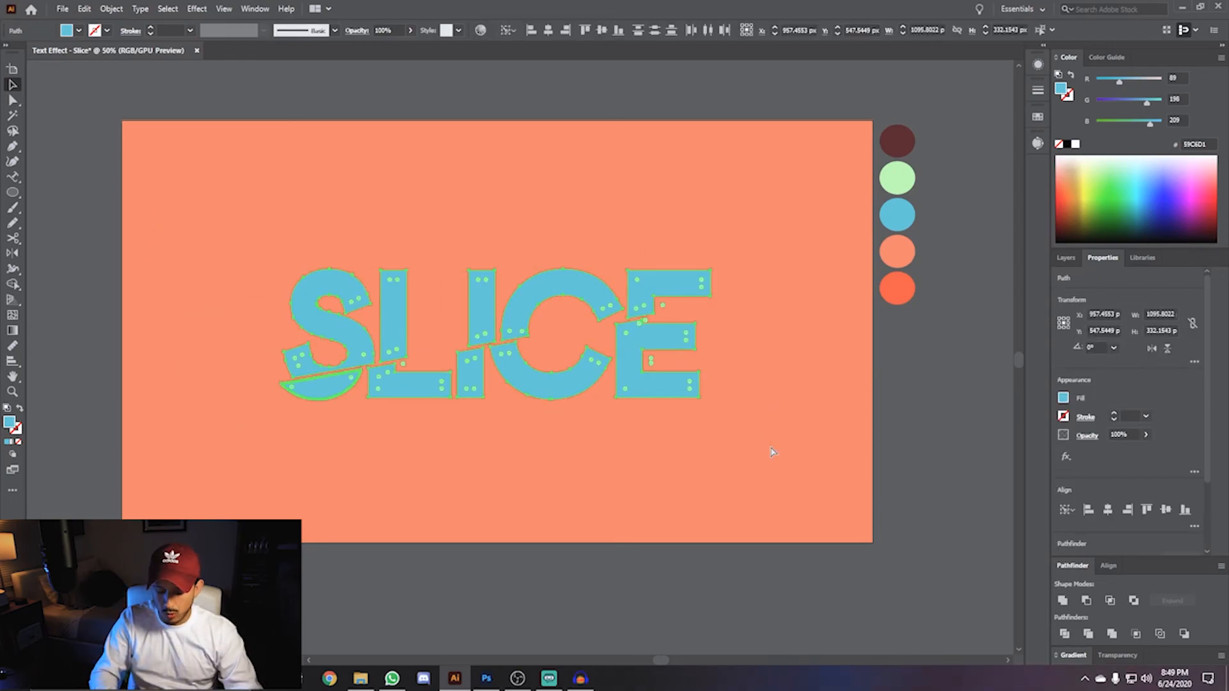
{"action": "key", "text": "ctrl+g"}
{"action": "key", "text": "v"}
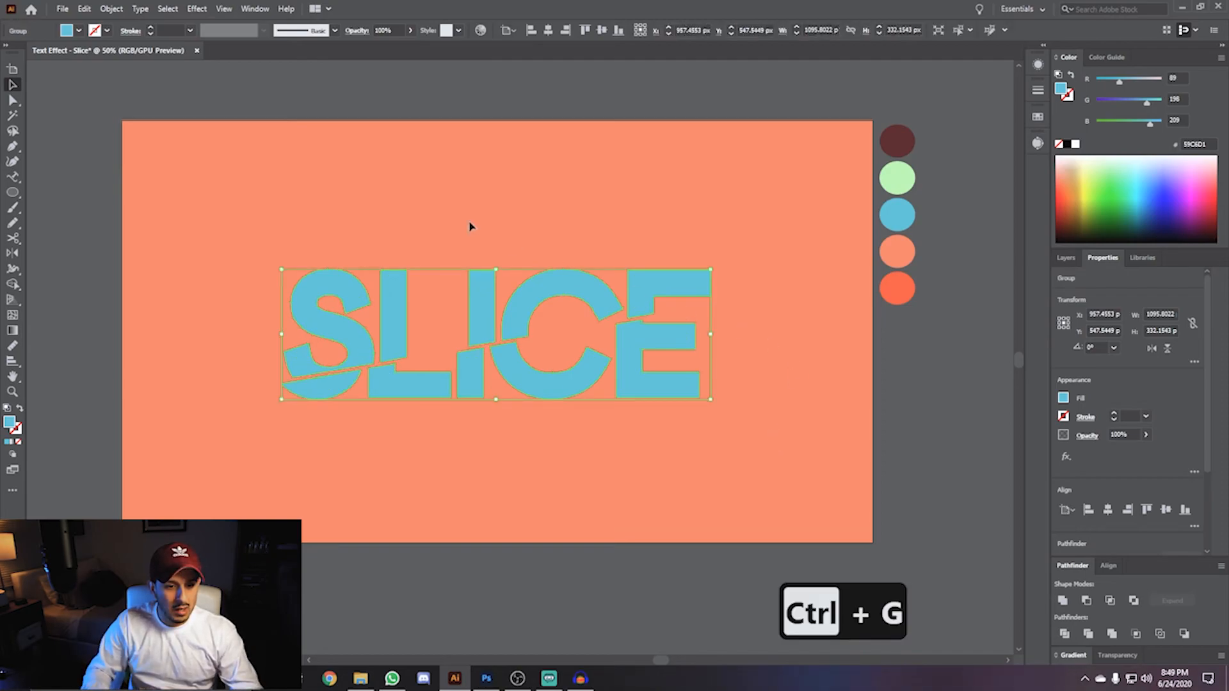
{"action": "left_click_drag", "start_coordinate": [392, 307], "coordinate": [393, 296]}
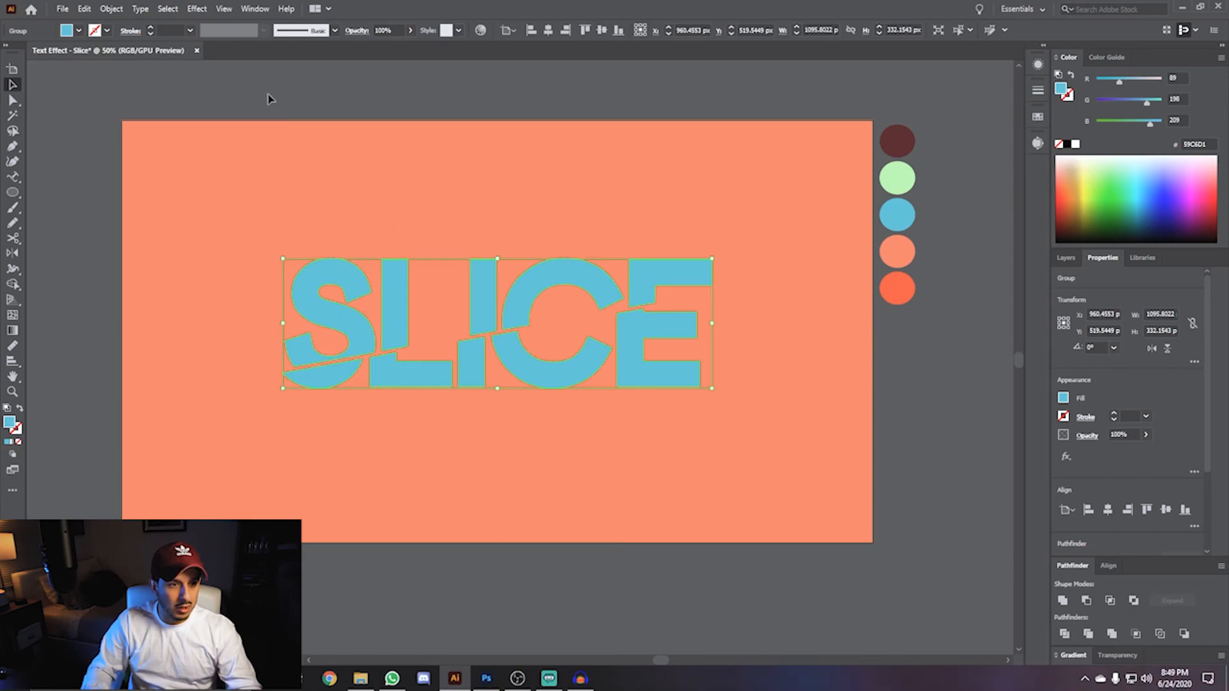
- Apply a 3D Extrude & Bevel effect with custom rotation of about 46°, -19°, 6° and 50 pt extrude depth
{"action": "left_click", "coordinate": [196, 9]}
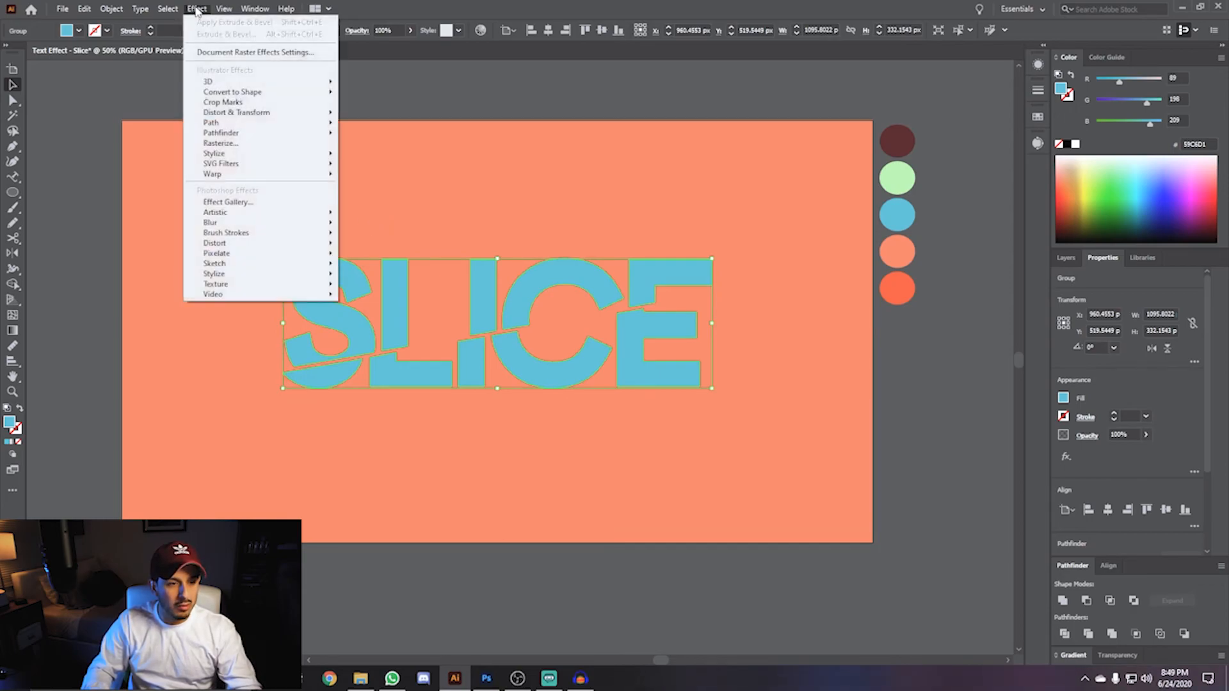
{"action": "mouse_move", "coordinate": [217, 82]}
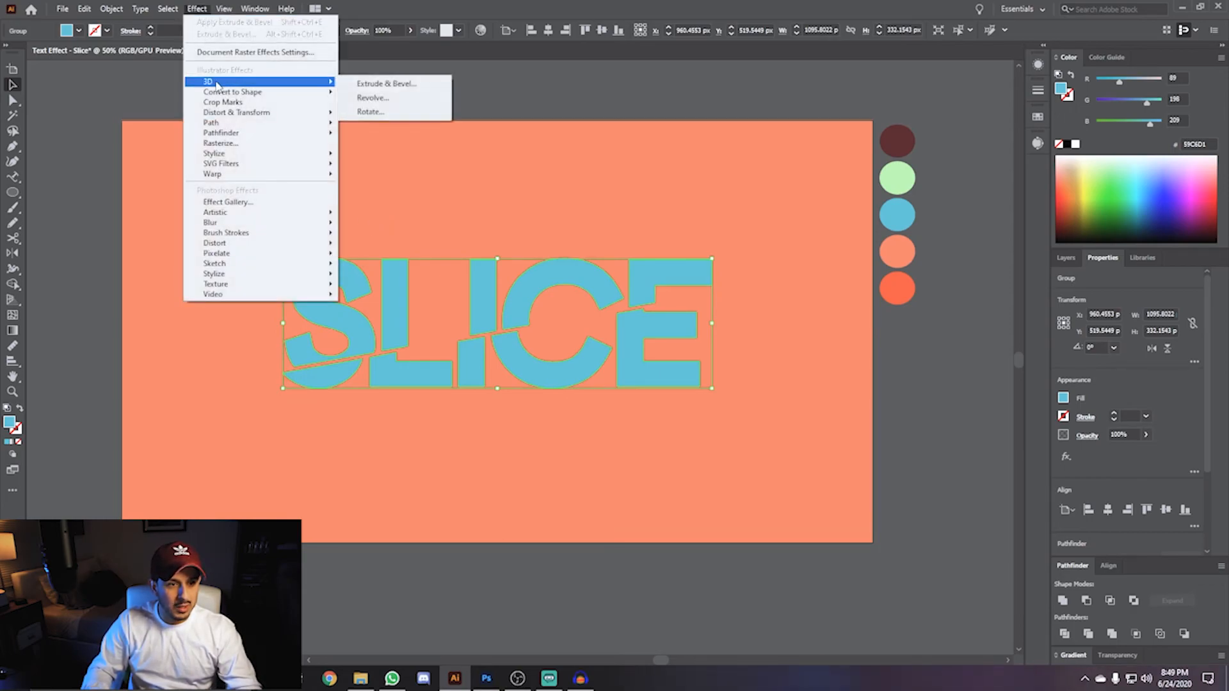
{"action": "left_click", "coordinate": [382, 84]}
{"action": "left_click_drag", "start_coordinate": [626, 225], "coordinate": [898, 337]}
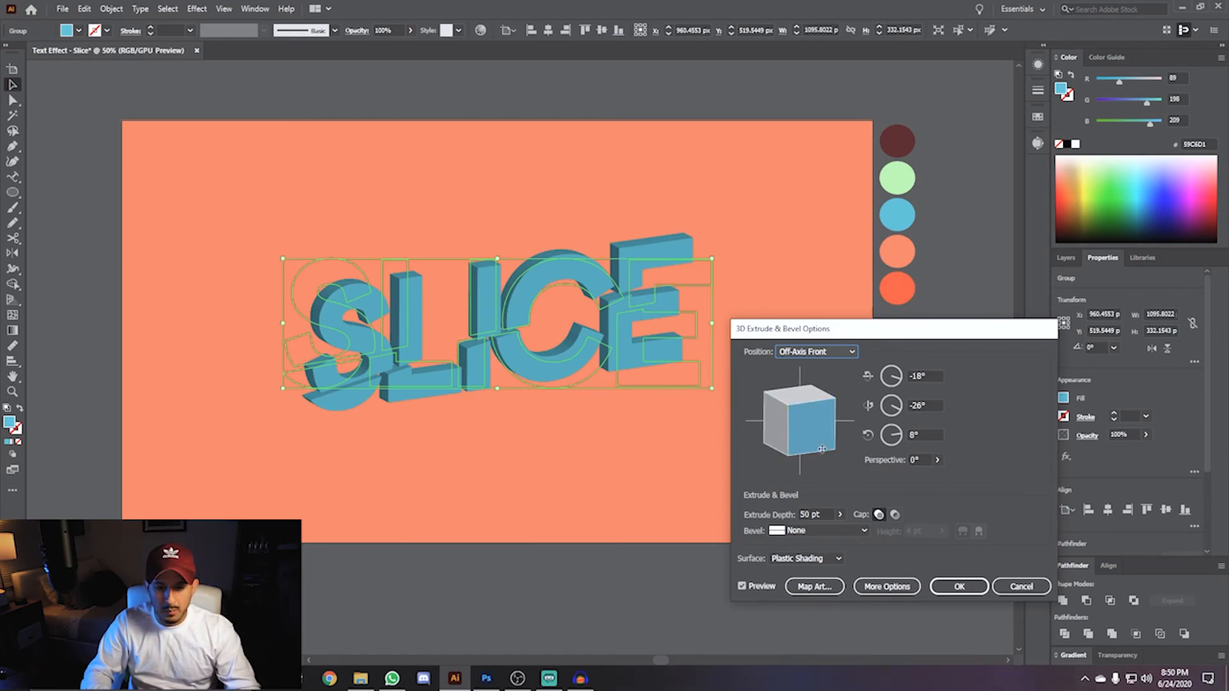
{"action": "left_click_drag", "start_coordinate": [816, 436], "coordinate": [806, 398]}
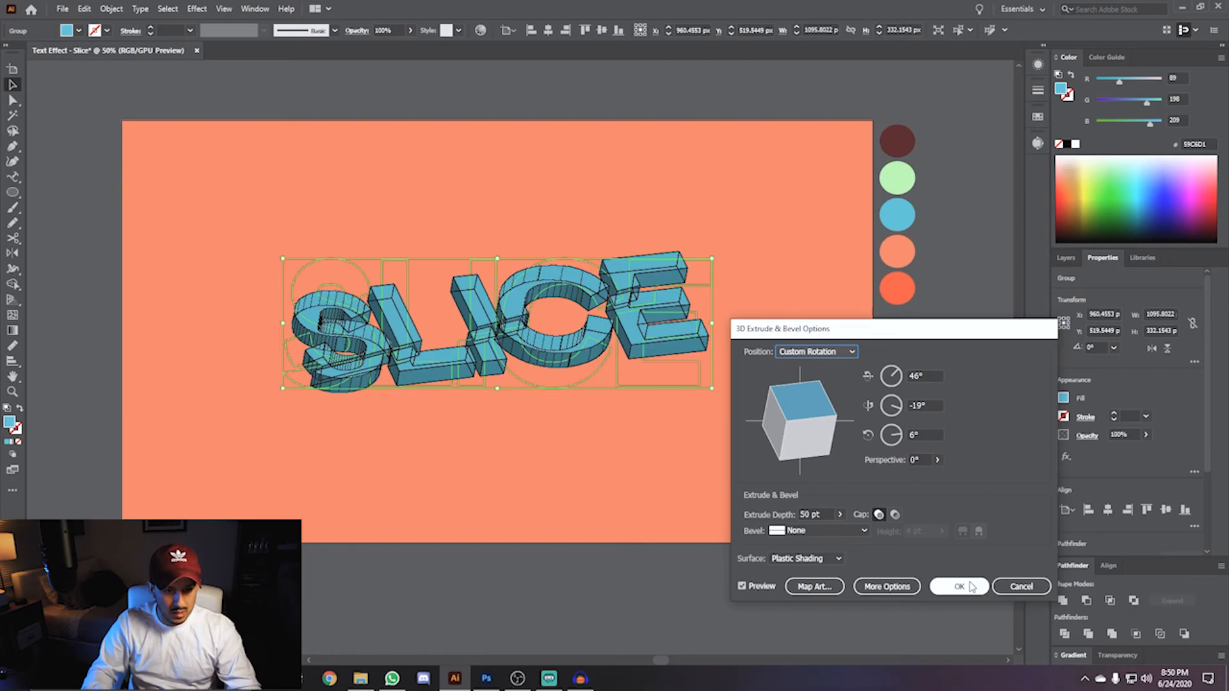
{"action": "left_click", "coordinate": [952, 590]}
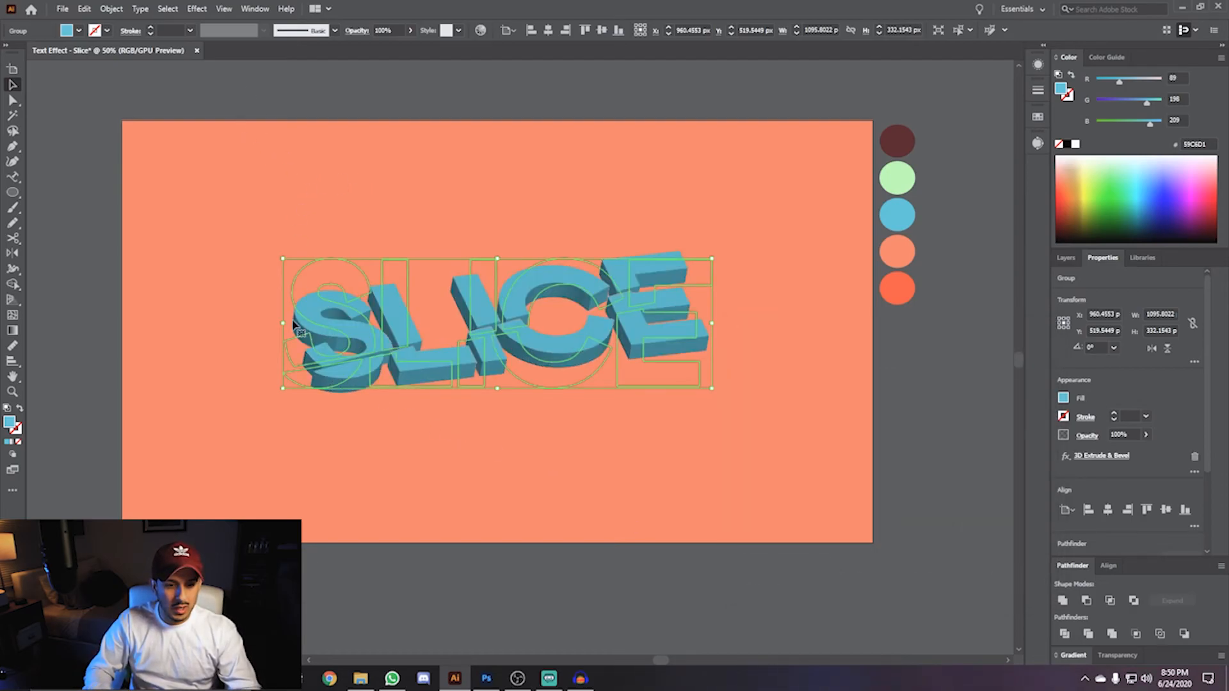
- Expand the 3D text's appearance and ungroup the resulting artwork
{"action": "left_click_drag", "start_coordinate": [332, 234], "coordinate": [397, 250]}
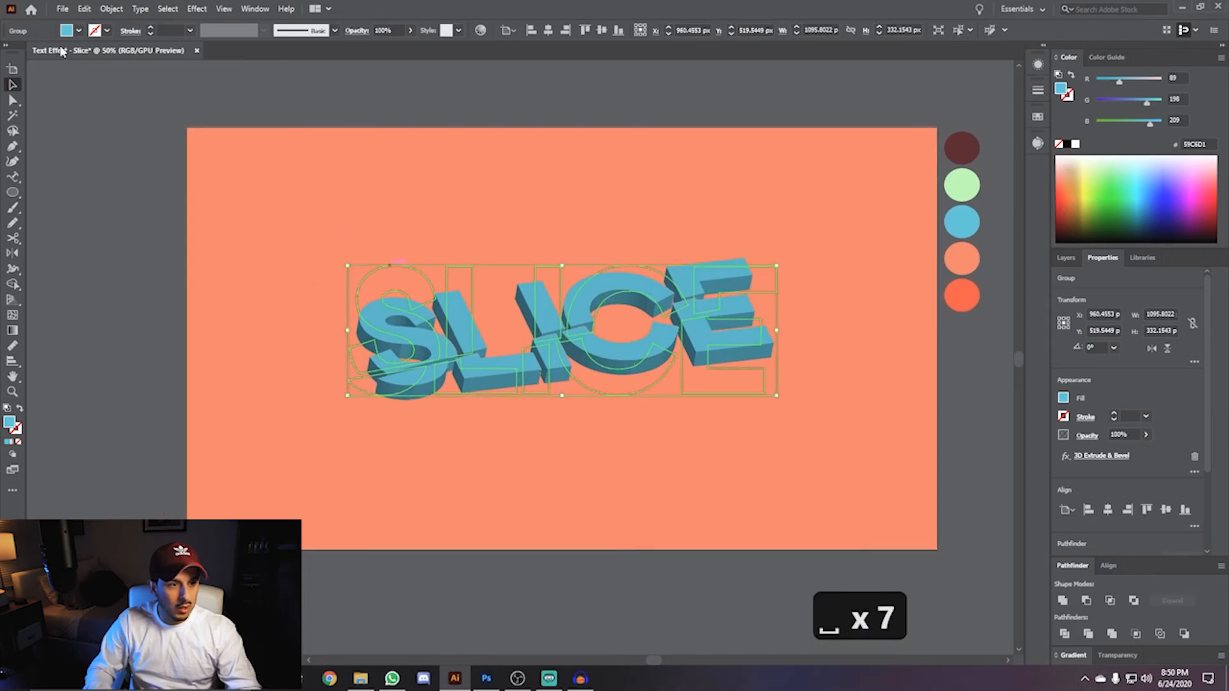
{"action": "left_click", "coordinate": [111, 8]}
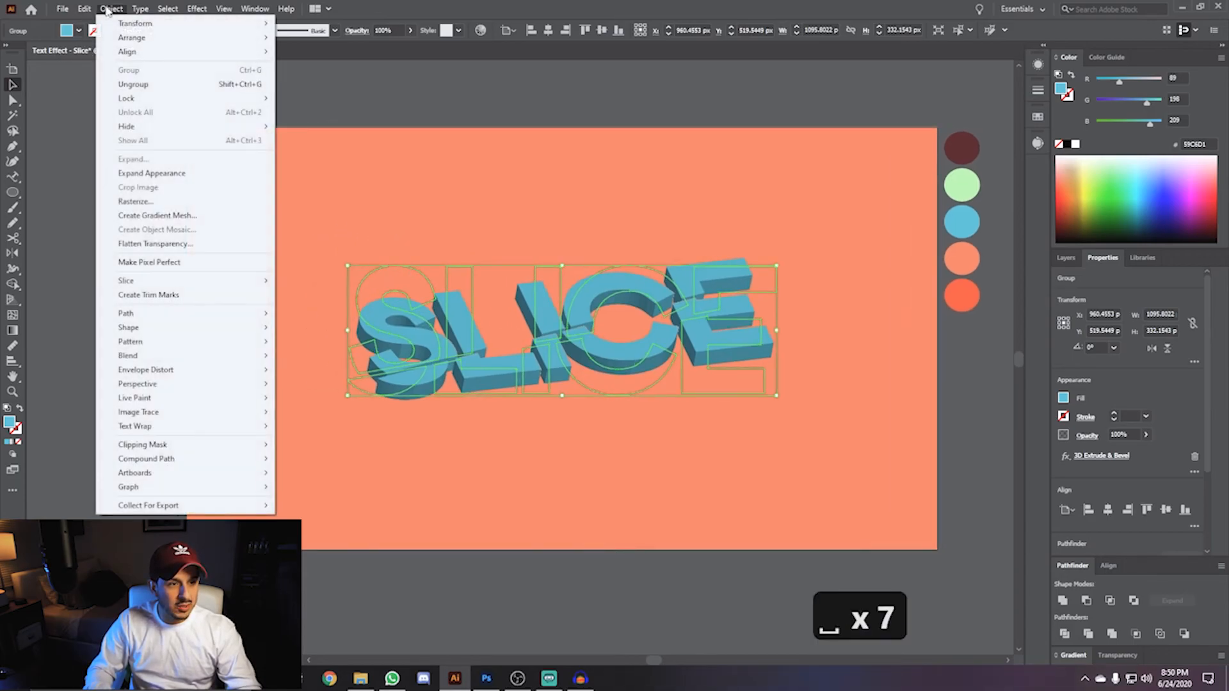
{"action": "left_click", "coordinate": [135, 173]}
{"action": "right_click", "coordinate": [398, 342]}
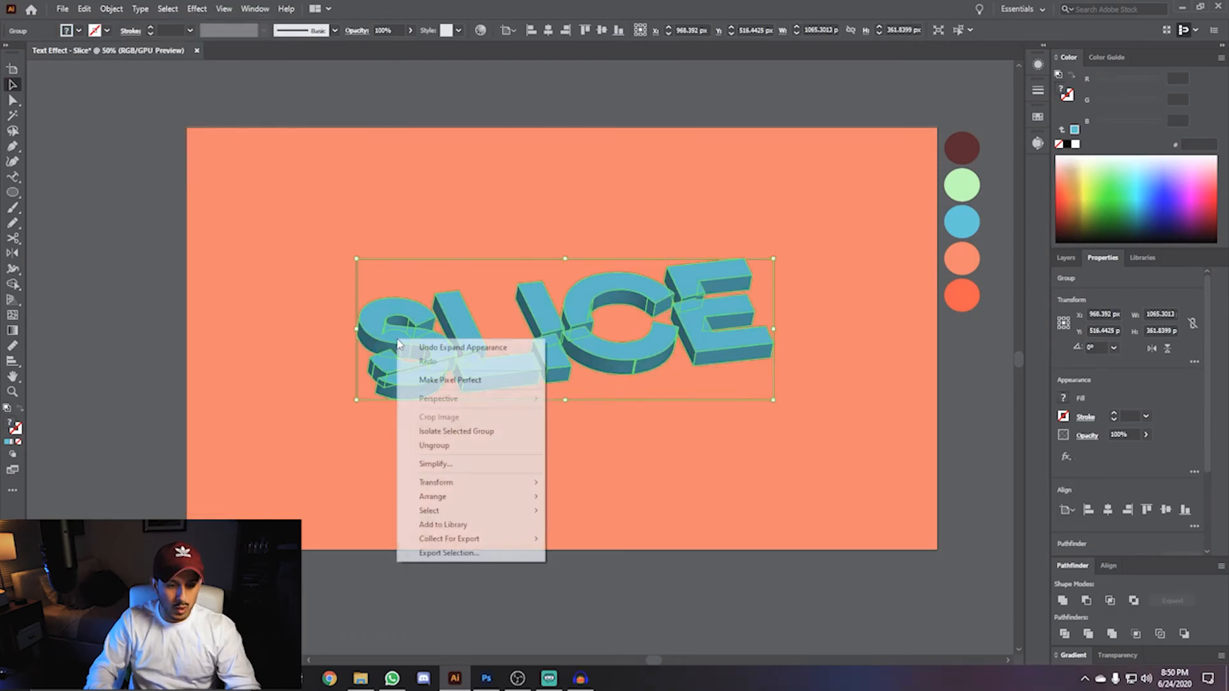
{"action": "left_click", "coordinate": [423, 446]}
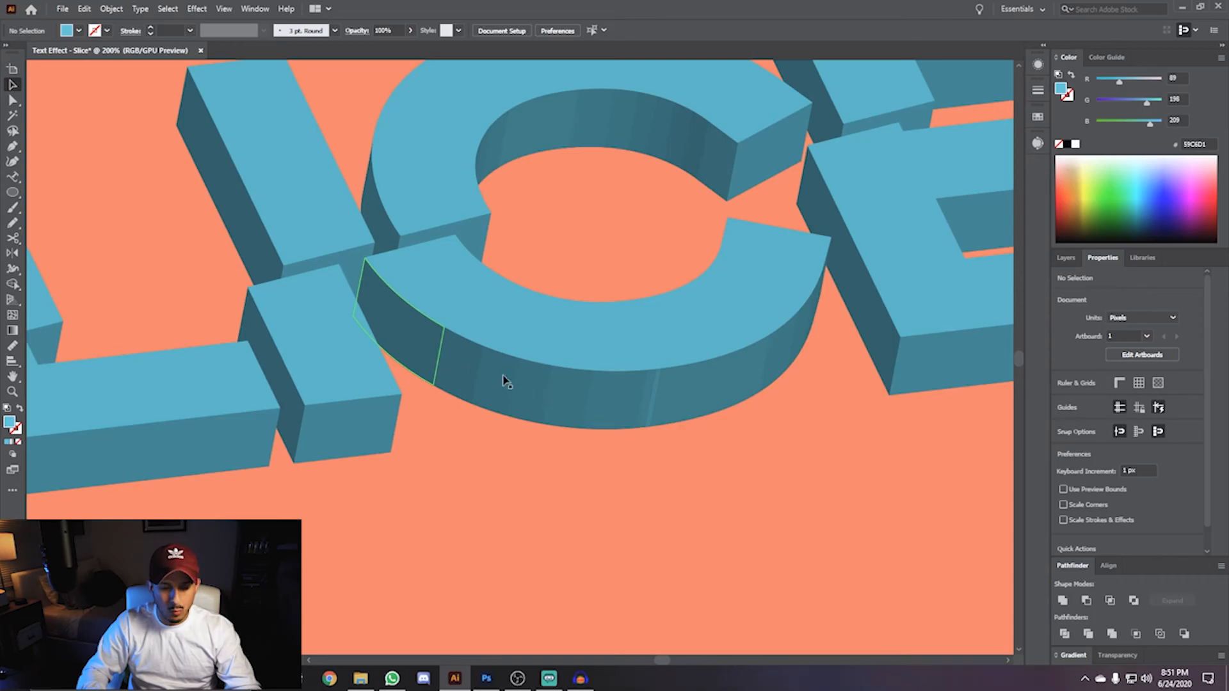
- Ungroup the nested groups of the extruded L, I and S letter pieces
{"action": "scroll", "coordinate": [416, 347], "scroll_direction": "down", "scroll_amount": 1}
{"action": "left_click", "coordinate": [448, 365]}
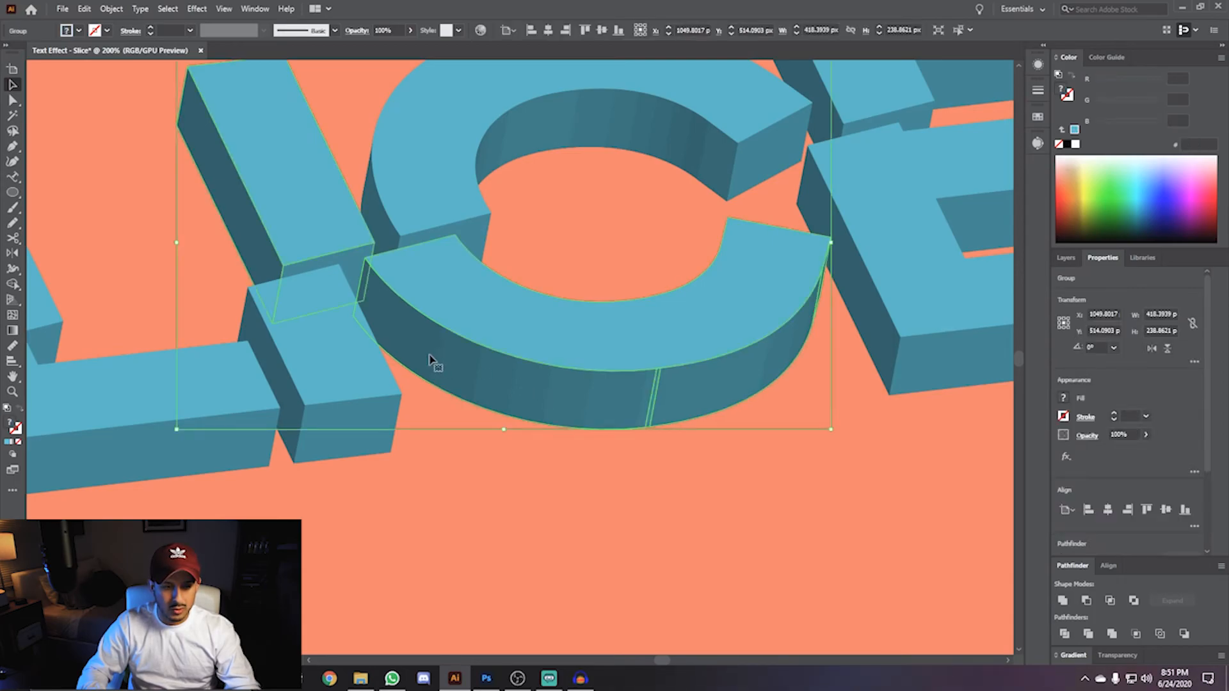
{"action": "scroll", "coordinate": [431, 359], "scroll_direction": "down", "scroll_amount": 1}
{"action": "key", "text": "space"}
{"action": "left_click_drag", "start_coordinate": [268, 352], "coordinate": [471, 375]}
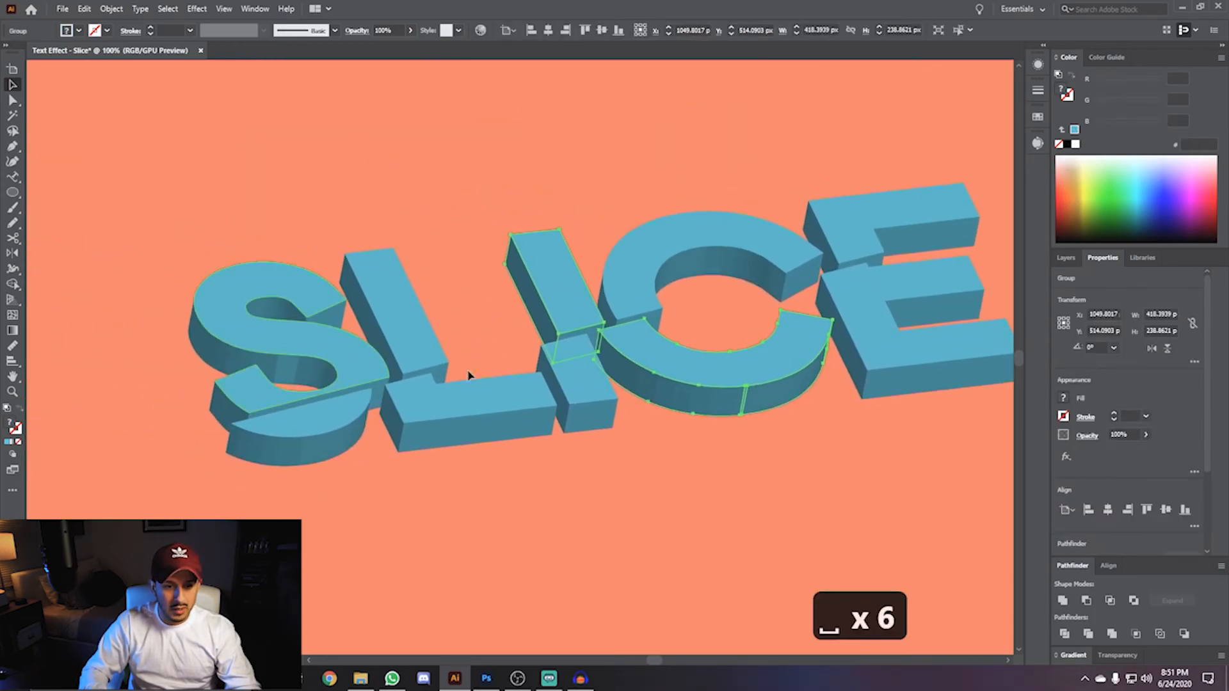
{"action": "right_click", "coordinate": [548, 313]}
{"action": "left_click", "coordinate": [575, 410]}
{"action": "left_click", "coordinate": [557, 467]}
{"action": "right_click", "coordinate": [262, 343]}
{"action": "left_click", "coordinate": [302, 450]}
- Ungroup the remaining nested groups of the extruded C and E pieces
{"action": "left_click", "coordinate": [583, 391]}
{"action": "right_click", "coordinate": [591, 392]}
{"action": "left_click", "coordinate": [618, 502]}
{"action": "right_click", "coordinate": [877, 349]}
{"action": "left_click", "coordinate": [902, 456]}
{"action": "left_click", "coordinate": [871, 210]}
{"action": "right_click", "coordinate": [871, 209]}
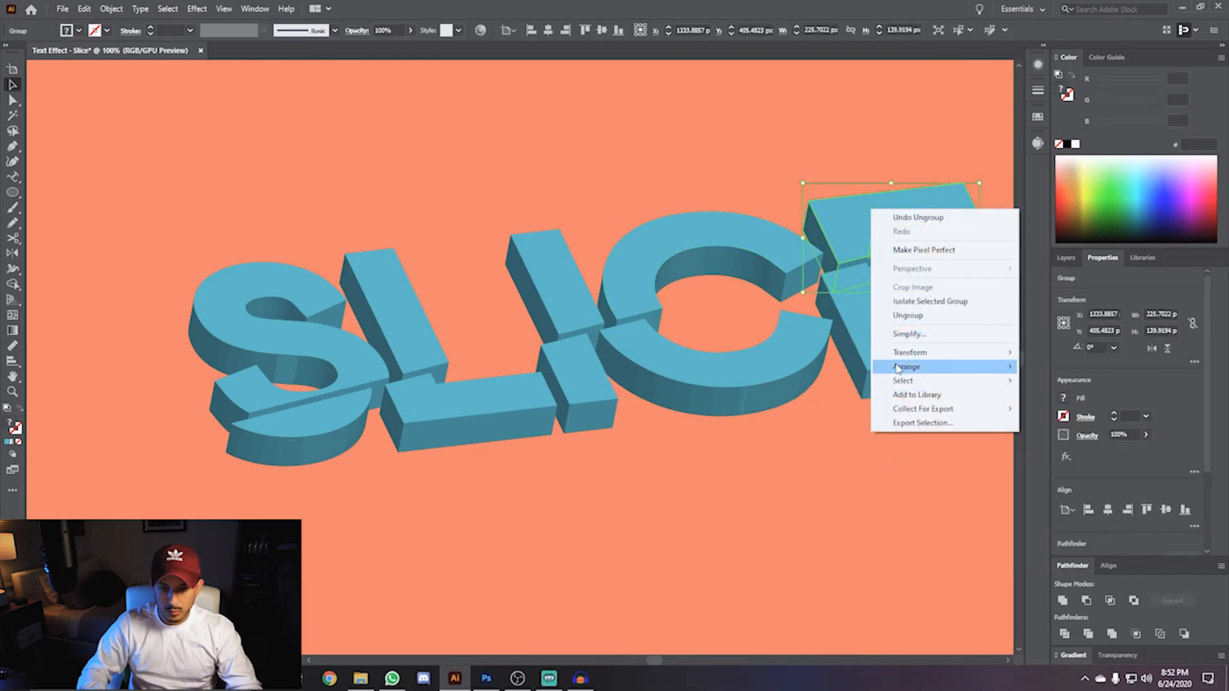
{"action": "left_click", "coordinate": [883, 315]}
{"action": "left_click", "coordinate": [680, 480]}
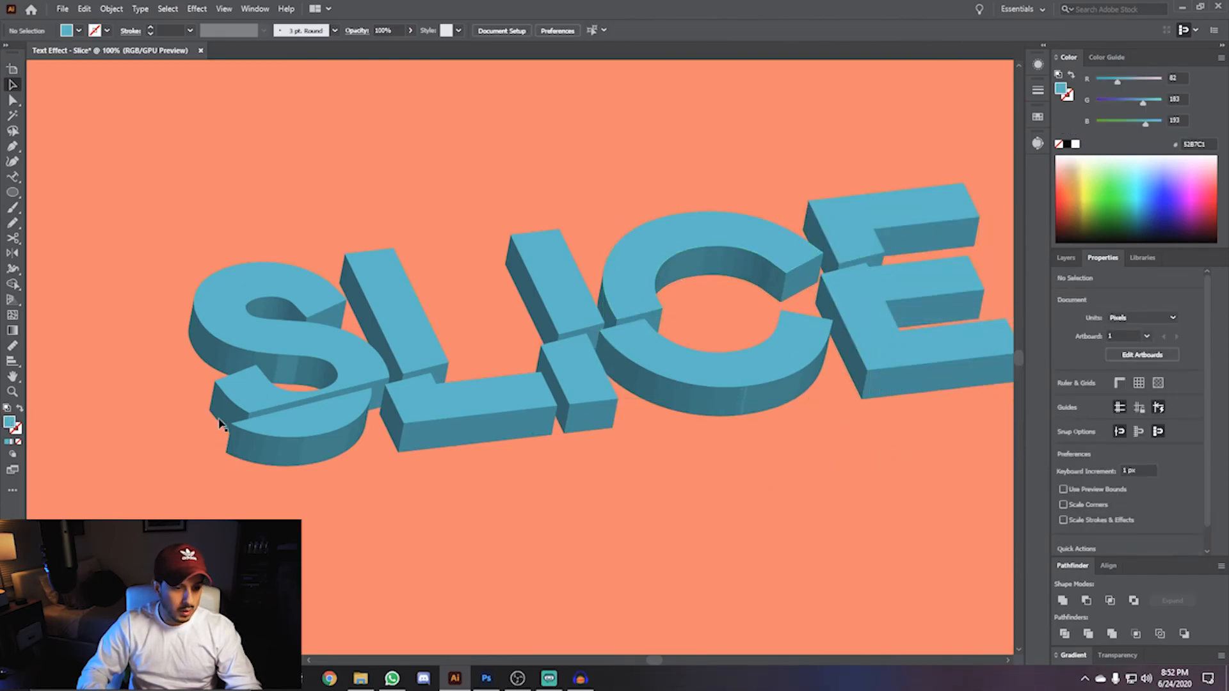
- Unite the split side-face segments of the upper S into a single shape
{"action": "left_click", "coordinate": [199, 341]}
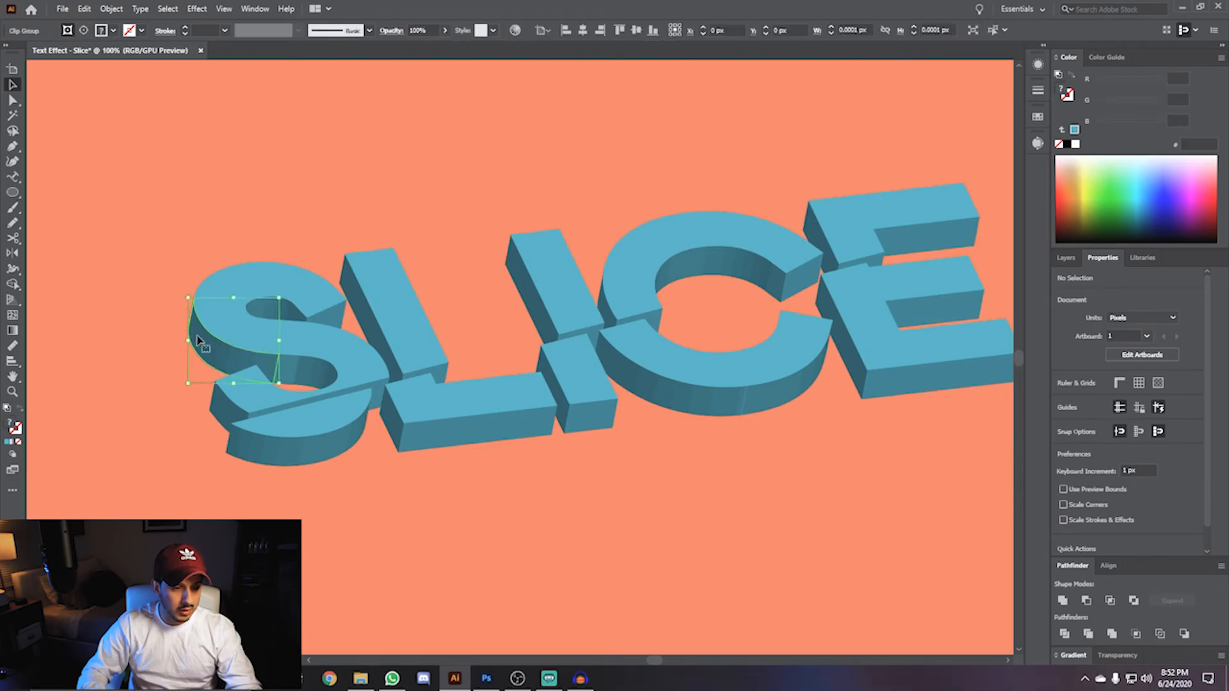
{"action": "scroll", "coordinate": [256, 364], "scroll_direction": "up", "scroll_amount": 3}
{"action": "left_click", "coordinate": [332, 393], "text": "shift"}
{"action": "left_click", "coordinate": [445, 416], "text": "shift"}
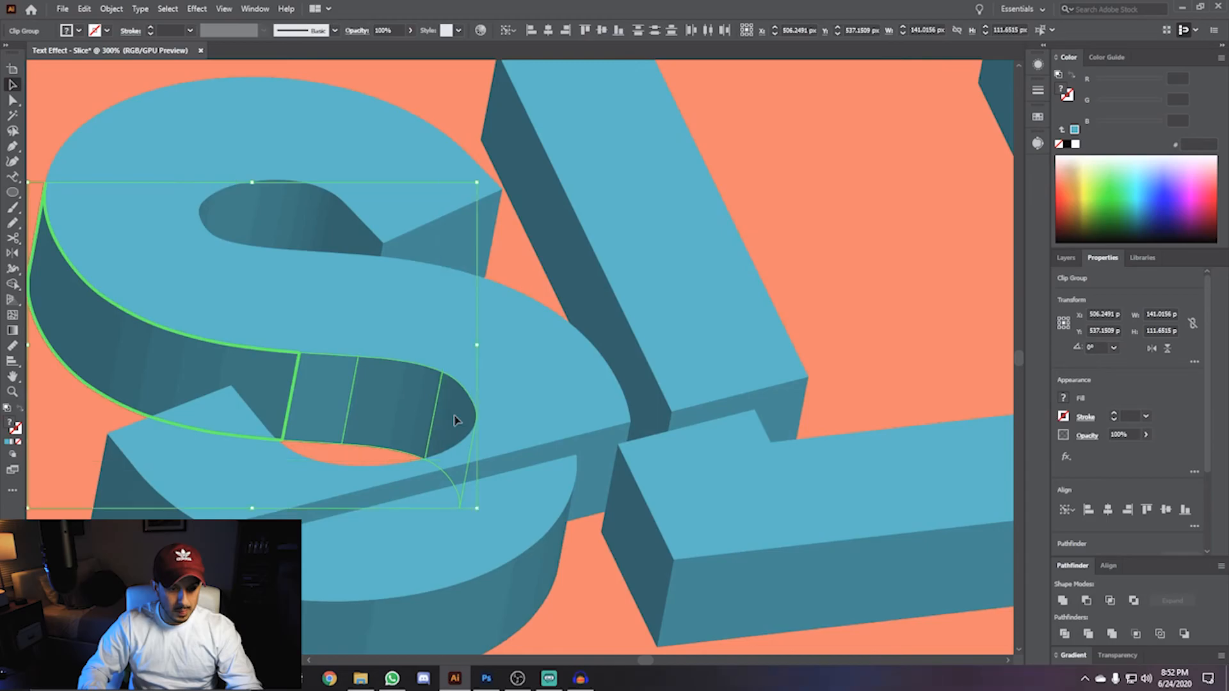
{"action": "left_click", "coordinate": [1070, 601]}
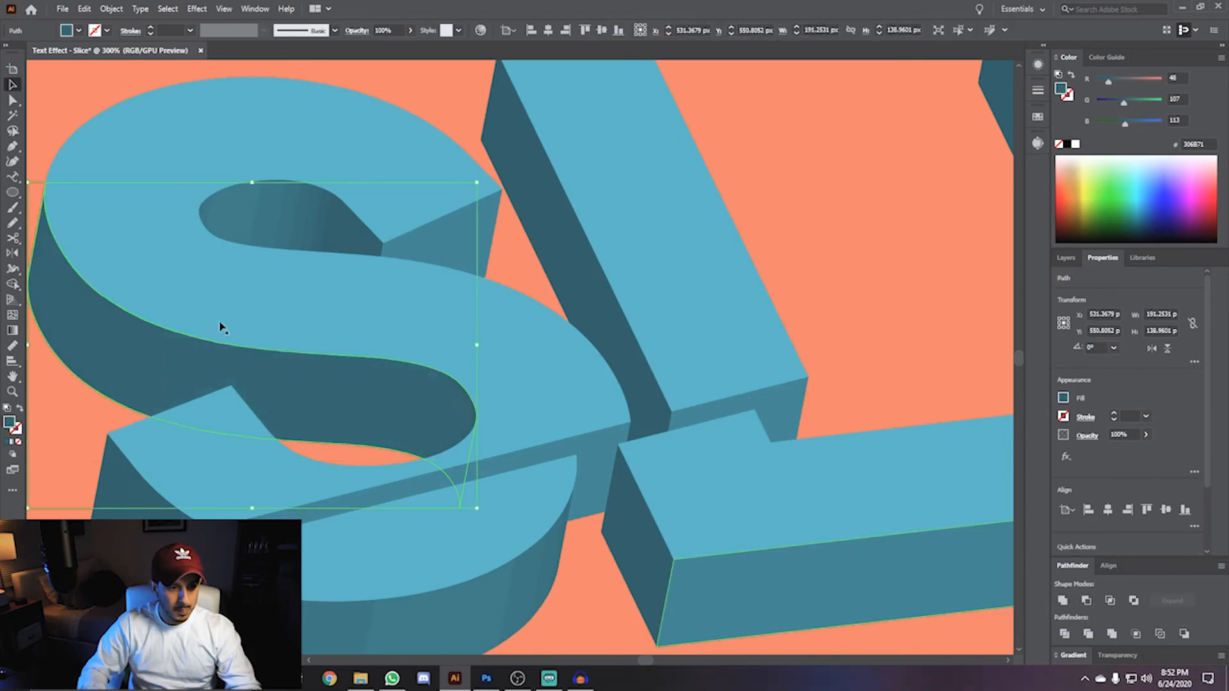
- Unite the side-face segments along the S's lower curve into single shapes
{"action": "left_click", "coordinate": [224, 221]}
{"action": "scroll", "coordinate": [201, 210], "scroll_direction": "up", "scroll_amount": 4}
{"action": "left_click", "coordinate": [203, 216], "text": "shift"}
{"action": "left_click", "coordinate": [832, 326], "text": "shift"}
{"action": "left_click", "coordinate": [1063, 600]}
{"action": "scroll", "coordinate": [523, 229], "scroll_direction": "down", "scroll_amount": 7}
{"action": "left_click", "coordinate": [513, 374]}
{"action": "scroll", "coordinate": [612, 345], "scroll_direction": "up", "scroll_amount": 4}
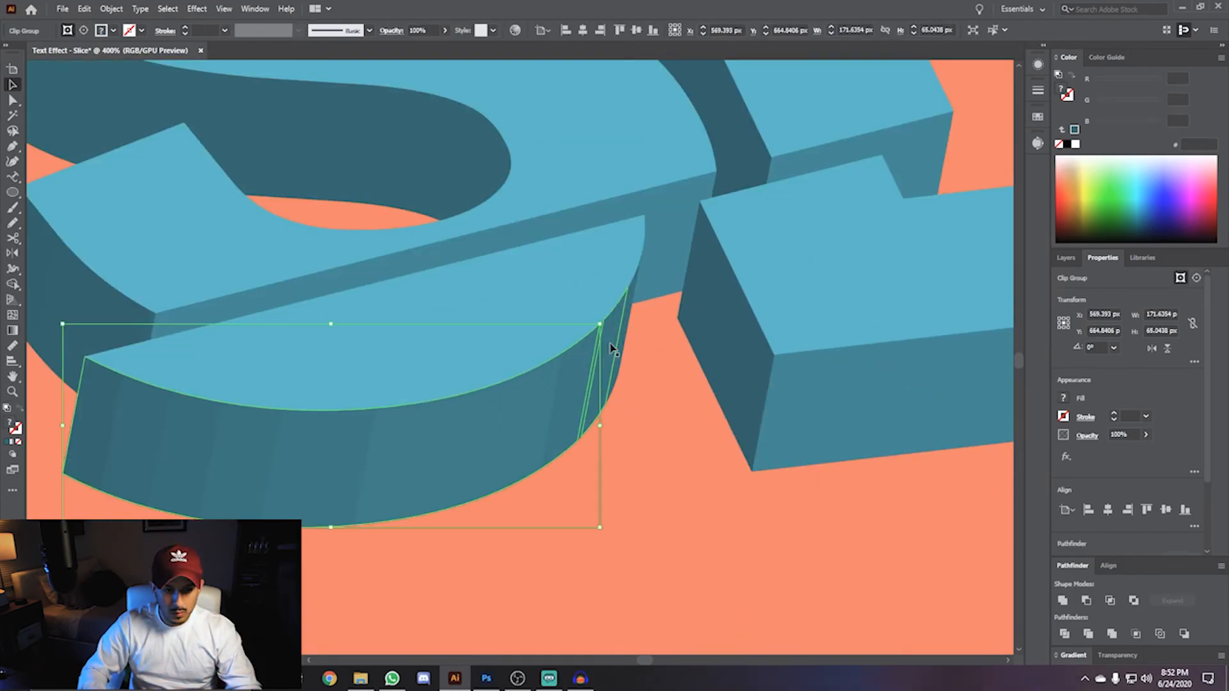
{"action": "scroll", "coordinate": [584, 403], "scroll_direction": "up", "scroll_amount": 6}
{"action": "left_click", "coordinate": [675, 401], "text": "shift"}
{"action": "scroll", "coordinate": [676, 401], "scroll_direction": "down", "scroll_amount": 7}
{"action": "scroll", "coordinate": [707, 399], "scroll_direction": "up", "scroll_amount": 5}
{"action": "left_click", "coordinate": [709, 401], "text": "shift"}
{"action": "left_click", "coordinate": [1064, 602]}
- Unite the thin side-face slivers along the S's bottom edge with their neighbouring faces
{"action": "scroll", "coordinate": [704, 397], "scroll_direction": "down", "scroll_amount": 5}
{"action": "left_click_drag", "start_coordinate": [474, 372], "coordinate": [710, 471]}
{"action": "left_click", "coordinate": [515, 443]}
{"action": "left_click", "coordinate": [562, 462], "text": "shift"}
{"action": "left_click", "coordinate": [1064, 602]}
{"action": "left_click_drag", "start_coordinate": [877, 409], "coordinate": [183, 457]}
{"action": "left_click_drag", "start_coordinate": [928, 454], "coordinate": [308, 456]}
{"action": "left_click", "coordinate": [475, 465]}
{"action": "scroll", "coordinate": [755, 490], "scroll_direction": "up", "scroll_amount": 5}
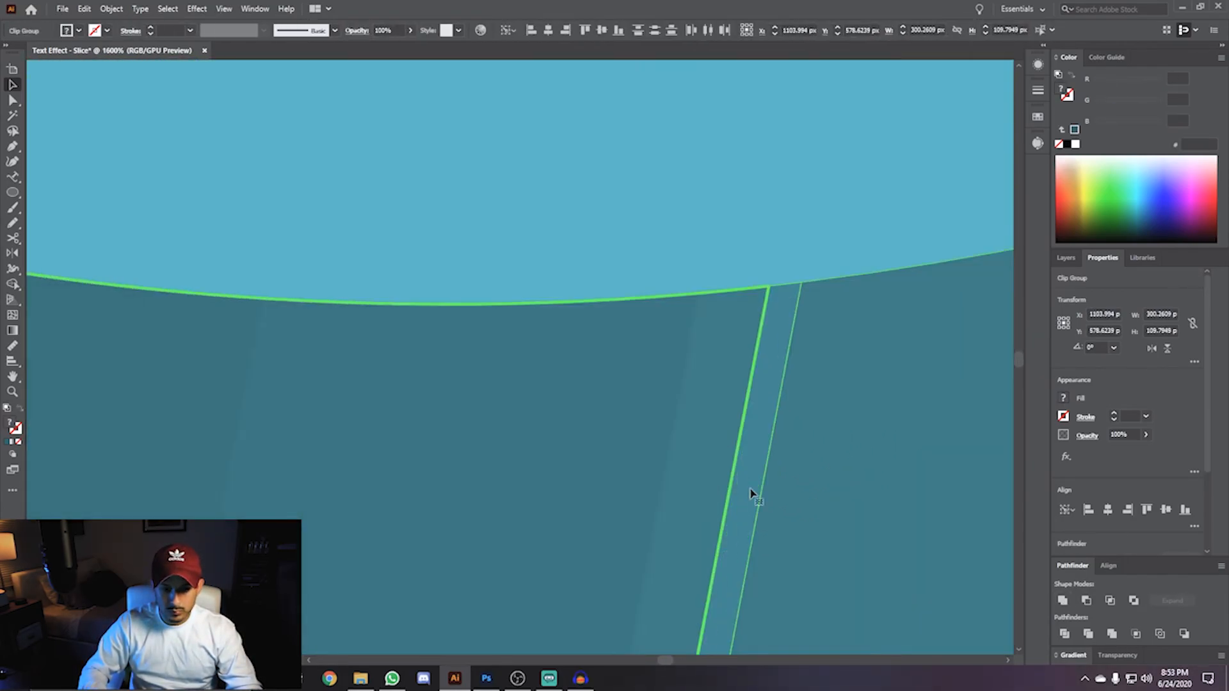
{"action": "scroll", "coordinate": [752, 494], "scroll_direction": "down", "scroll_amount": 6}
{"action": "scroll", "coordinate": [856, 349], "scroll_direction": "up", "scroll_amount": 6}
{"action": "left_click", "coordinate": [856, 349], "text": "shift"}
{"action": "scroll", "coordinate": [852, 339], "scroll_direction": "down", "scroll_amount": 6}
{"action": "left_click", "coordinate": [1063, 601]}
- Unite the remaining sliver pieces at the S's lower end into its side face
{"action": "left_click", "coordinate": [389, 355]}
{"action": "left_click", "coordinate": [531, 250]}
{"action": "scroll", "coordinate": [506, 268], "scroll_direction": "up", "scroll_amount": 5}
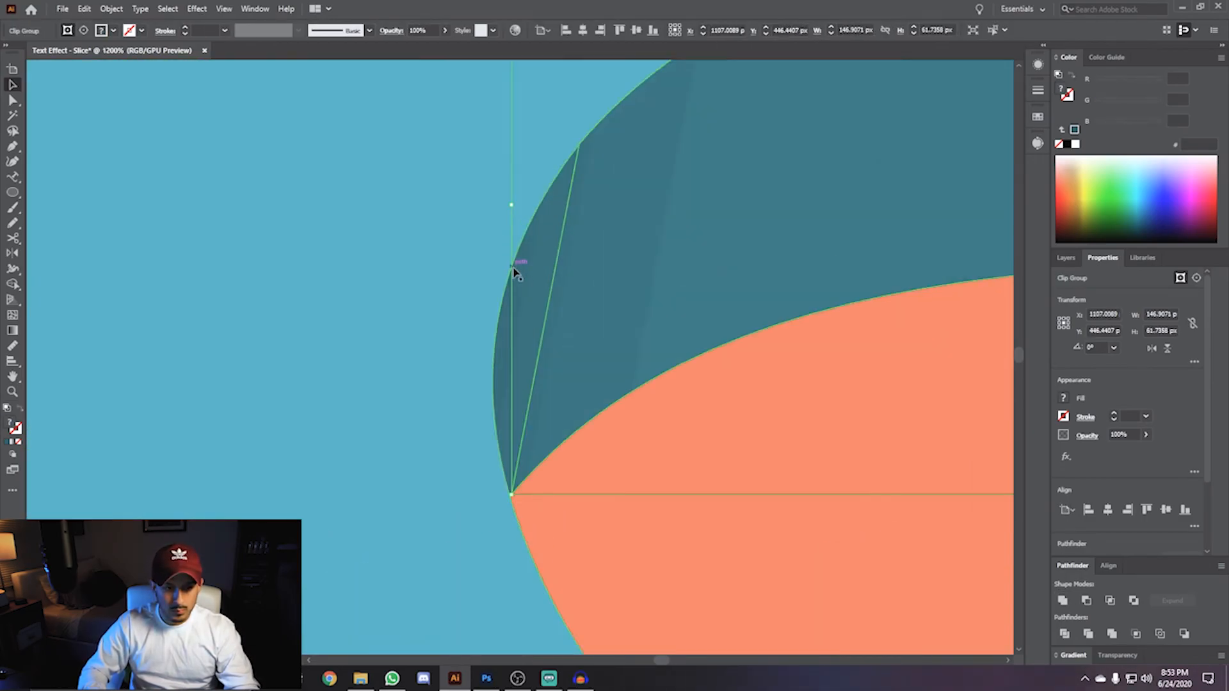
{"action": "left_click", "coordinate": [502, 359], "text": "shift"}
{"action": "scroll", "coordinate": [502, 358], "scroll_direction": "down", "scroll_amount": 4}
{"action": "left_click_drag", "start_coordinate": [879, 325], "coordinate": [493, 301]}
{"action": "left_click", "coordinate": [494, 302], "text": "shift"}
{"action": "left_click", "coordinate": [1063, 601]}
- Select all the letter pieces and give them a 2 pt stroke with round corner joins
{"action": "scroll", "coordinate": [589, 472], "scroll_direction": "down", "scroll_amount": 3}
{"action": "left_click_drag", "start_coordinate": [442, 480], "coordinate": [686, 422]}
{"action": "left_click", "coordinate": [476, 351]}
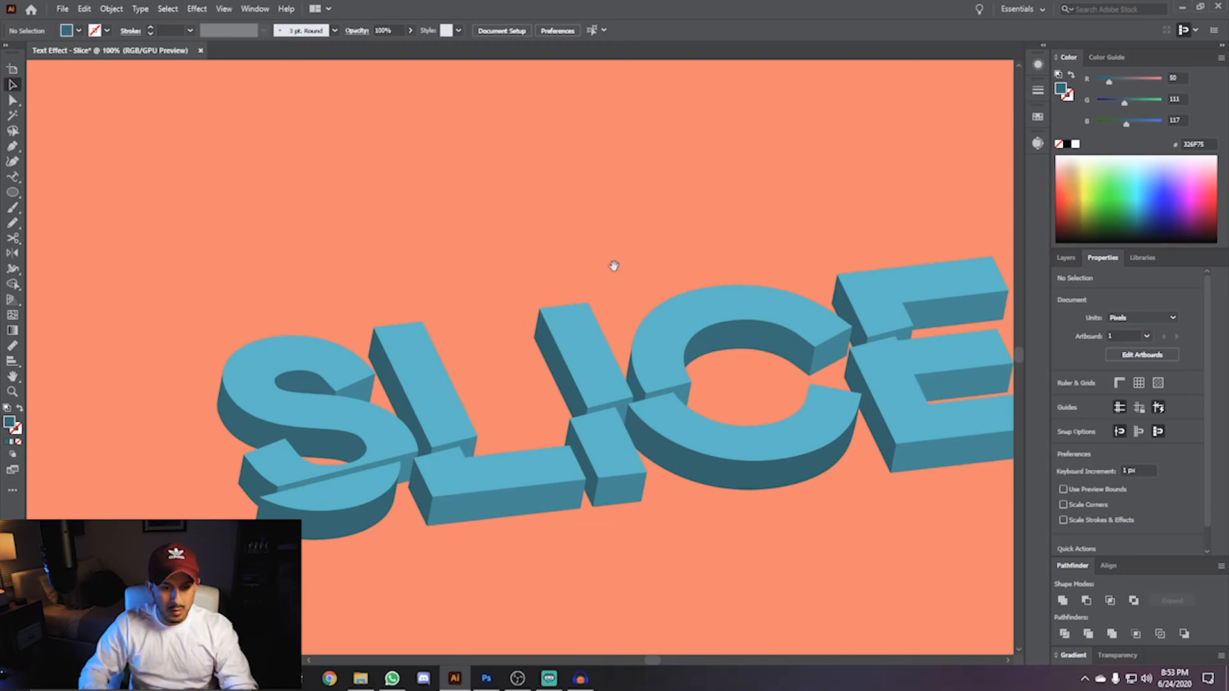
{"action": "left_click_drag", "start_coordinate": [614, 277], "coordinate": [497, 252]}
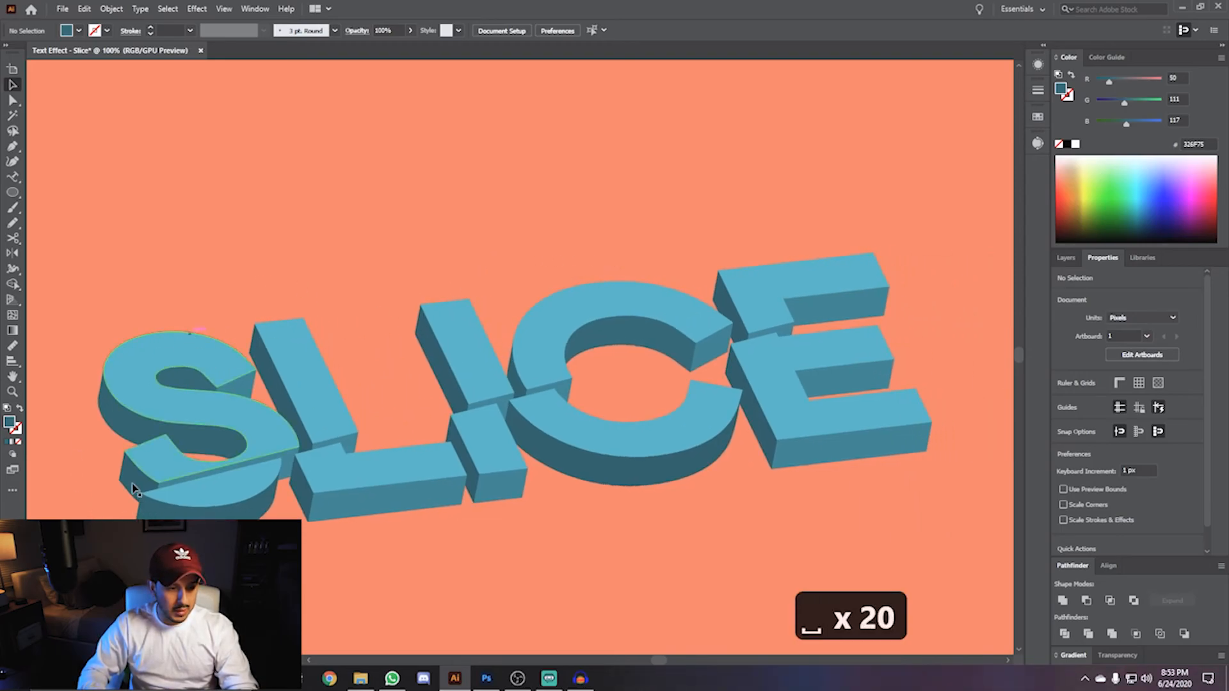
{"action": "mouse_move", "coordinate": [196, 278]}
{"action": "left_mouse_down"}
{"action": "mouse_move", "coordinate": [247, 279]}
{"action": "mouse_move", "coordinate": [209, 280]}
{"action": "left_mouse_up"}
{"action": "scroll", "coordinate": [208, 281], "scroll_direction": "down", "scroll_amount": 1}
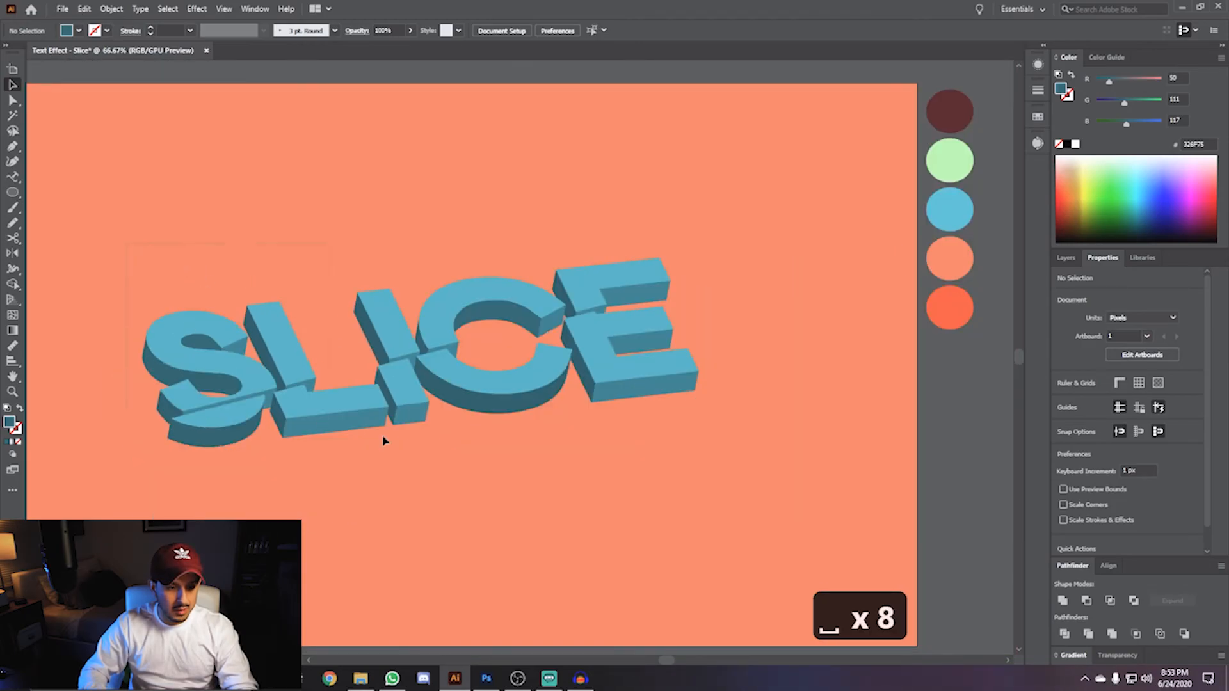
{"action": "left_click_drag", "start_coordinate": [752, 459], "coordinate": [349, 416]}
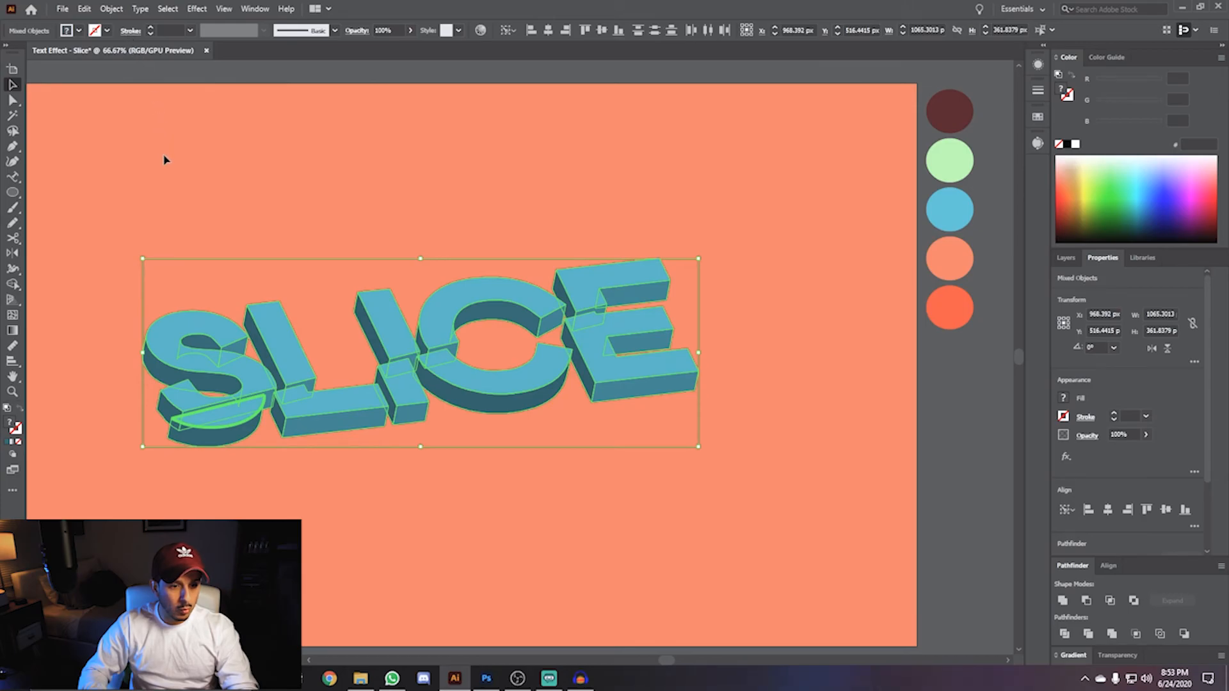
{"action": "scroll", "coordinate": [172, 30], "scroll_direction": "up", "scroll_amount": 1}
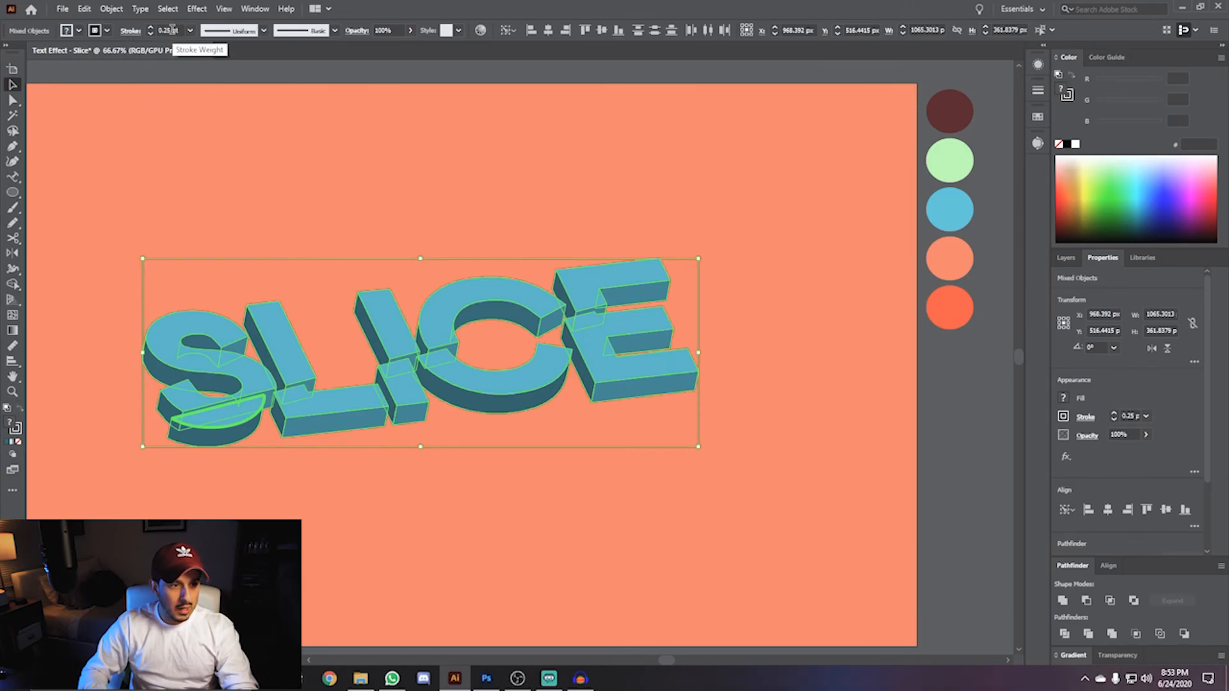
{"action": "scroll", "coordinate": [171, 30], "scroll_direction": "up", "scroll_amount": 1}
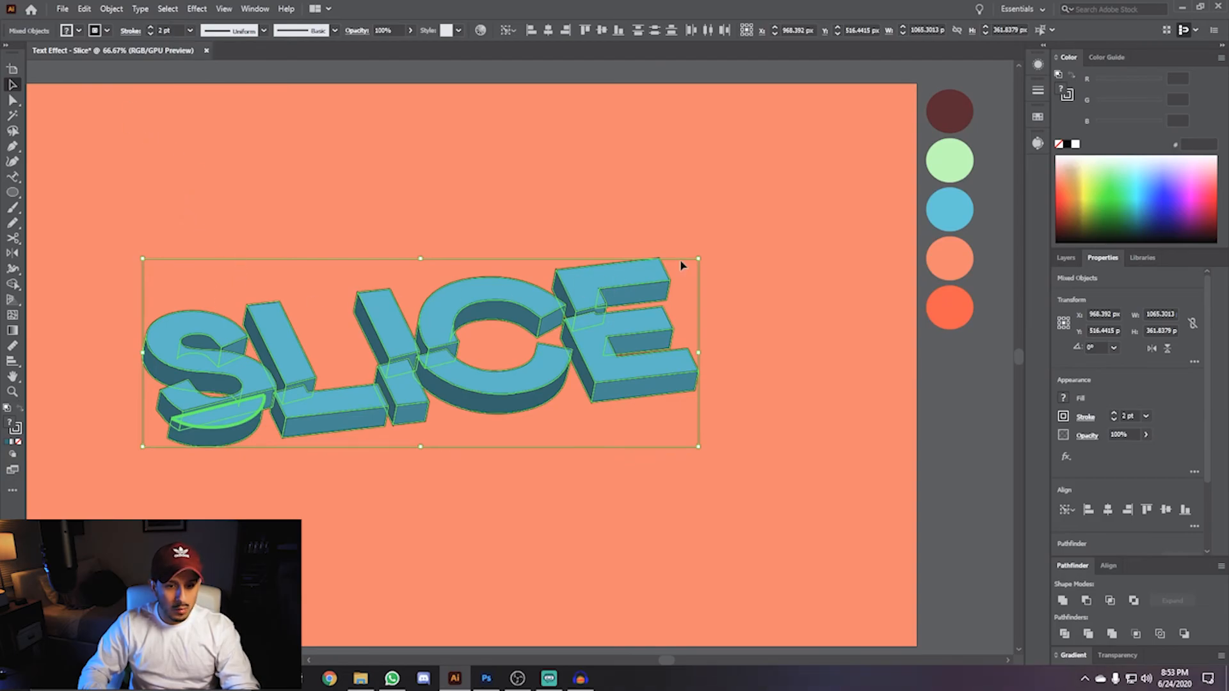
{"action": "scroll", "coordinate": [666, 259], "scroll_direction": "up", "scroll_amount": 6}
{"action": "scroll", "coordinate": [342, 313], "scroll_direction": "down", "scroll_amount": 3}
{"action": "left_click_drag", "start_coordinate": [288, 324], "coordinate": [661, 289]}
{"action": "scroll", "coordinate": [543, 298], "scroll_direction": "up", "scroll_amount": 5}
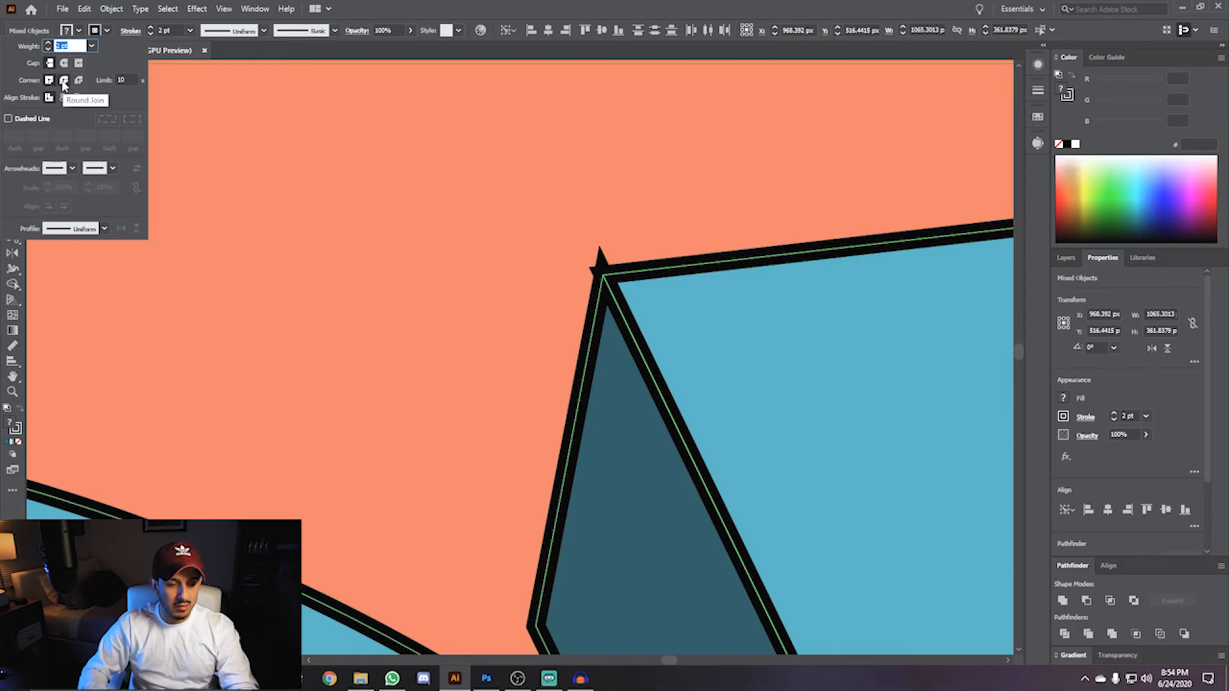
{"action": "left_click", "coordinate": [64, 82]}
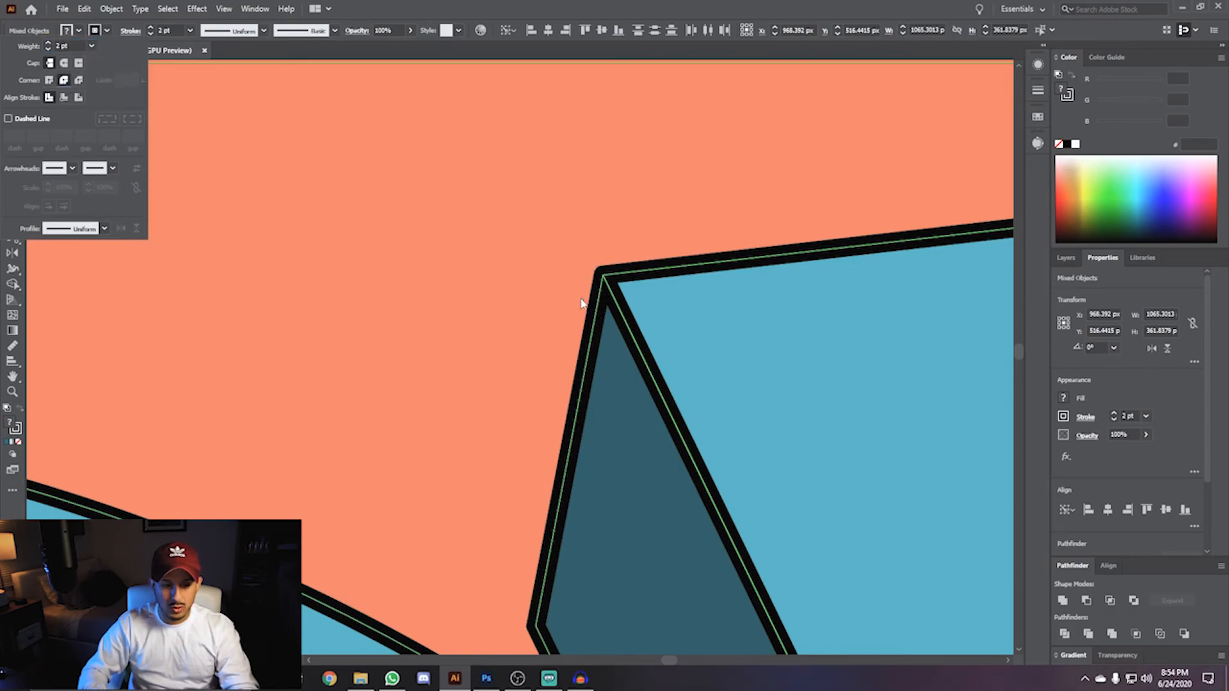
- Expand the selected lettering's fill and stroke into outlined shapes
{"action": "left_click", "coordinate": [240, 266]}
{"action": "key", "text": "ctrl+1"}
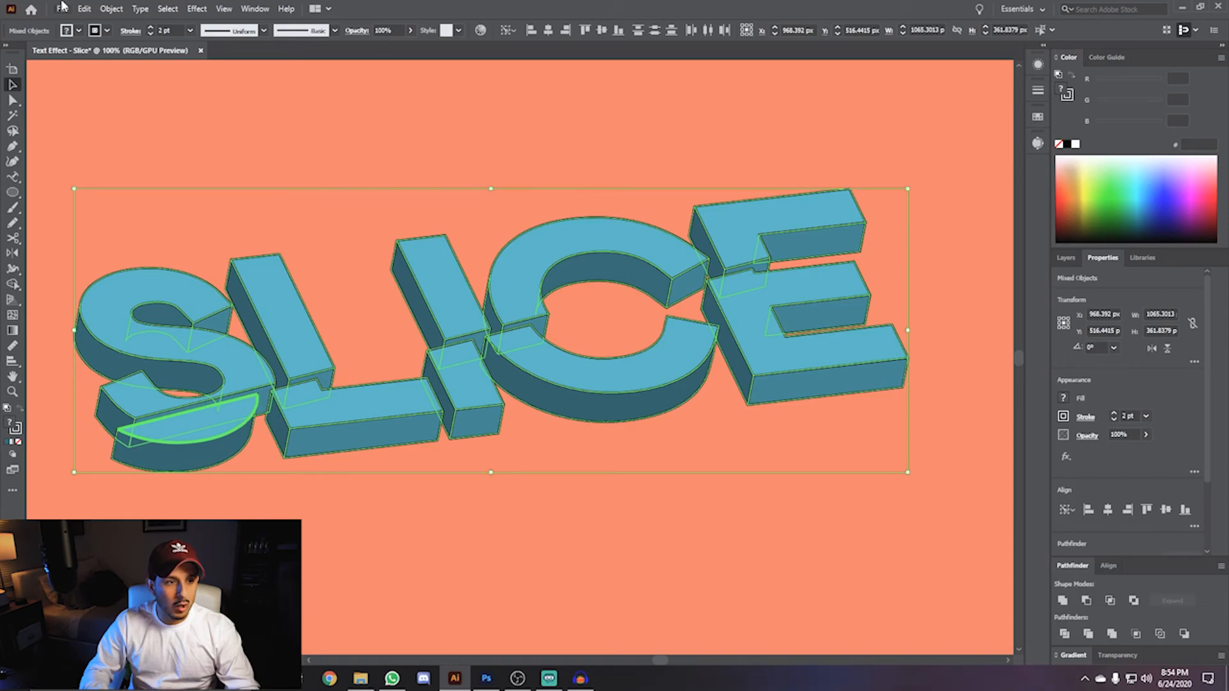
{"action": "left_click", "coordinate": [110, 9]}
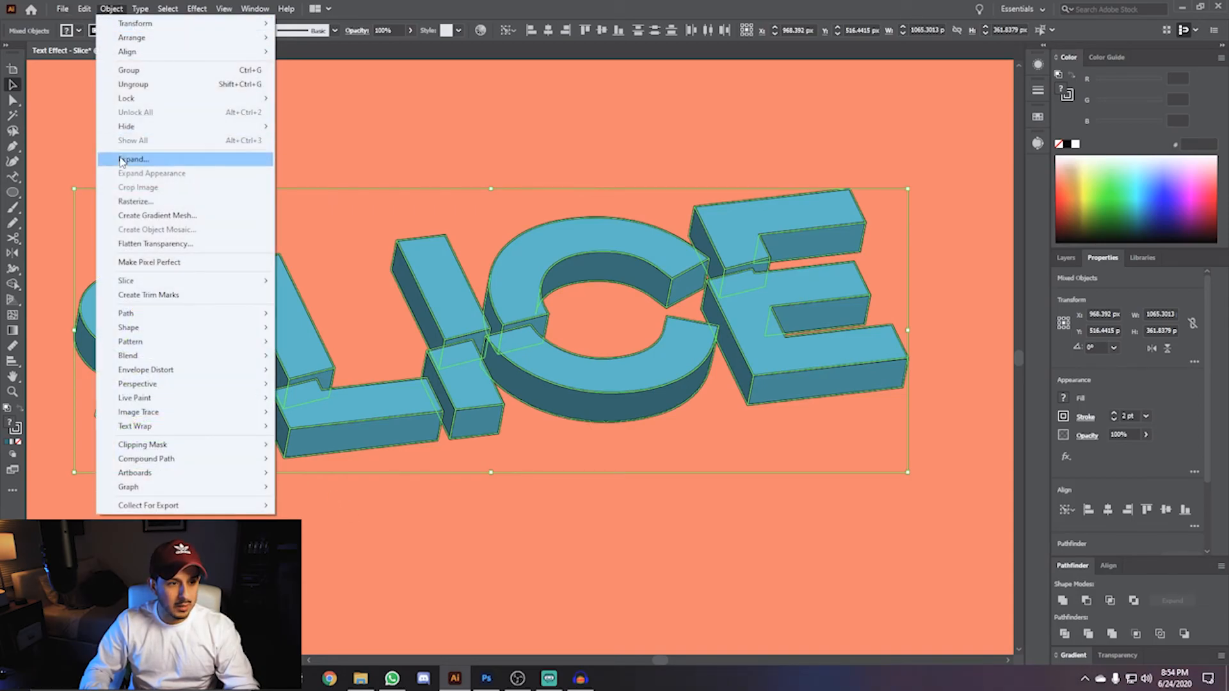
{"action": "left_click", "coordinate": [120, 159]}
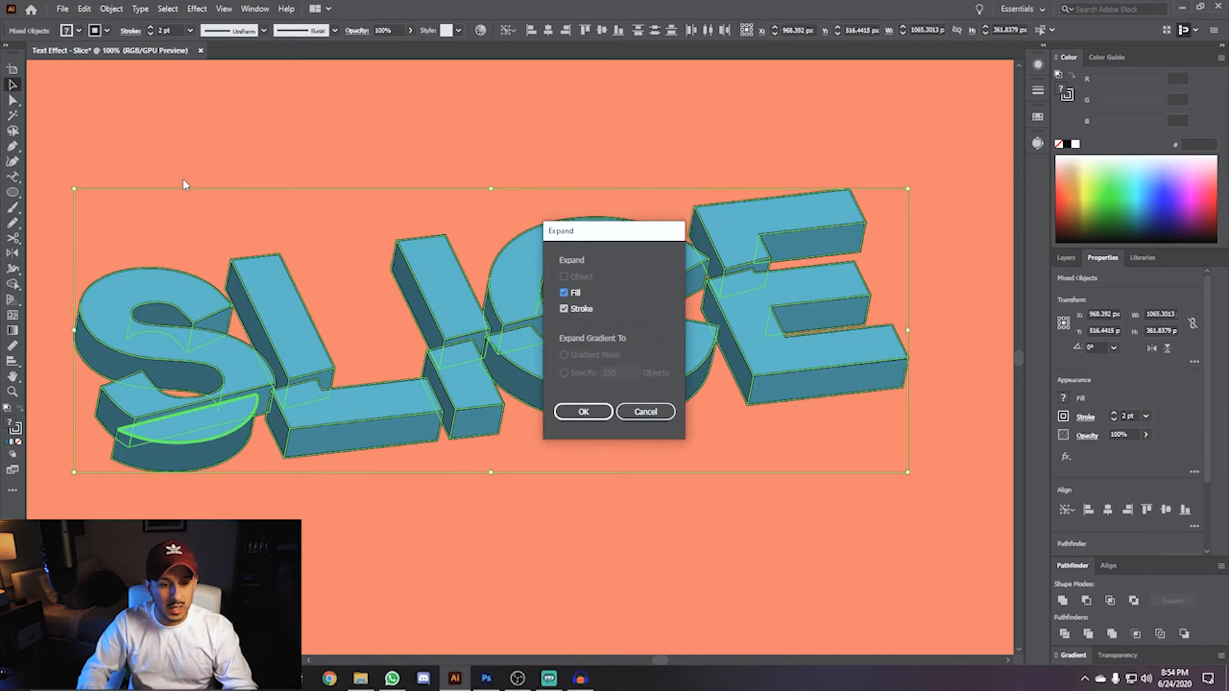
{"action": "left_click", "coordinate": [592, 413]}
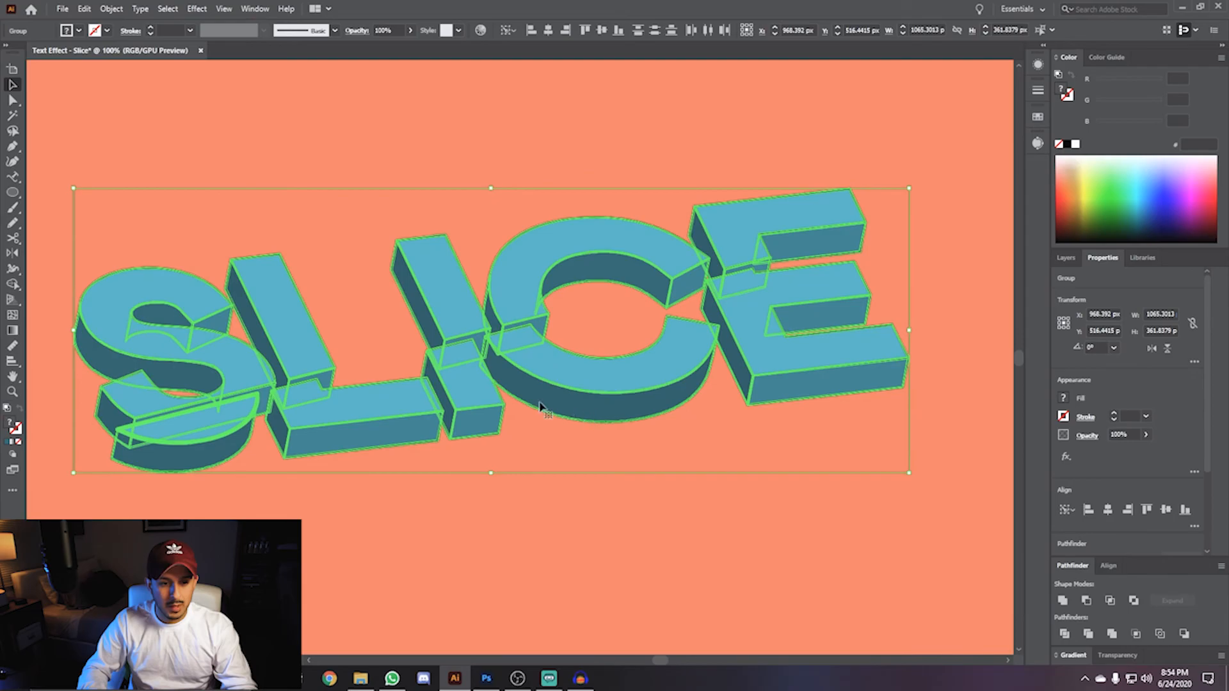
- Ungroup the expanded group of the S's top face twice to separate fill and outline
{"action": "scroll", "coordinate": [161, 390], "scroll_direction": "up", "scroll_amount": 2}
{"action": "left_click_drag", "start_coordinate": [224, 369], "coordinate": [341, 373]}
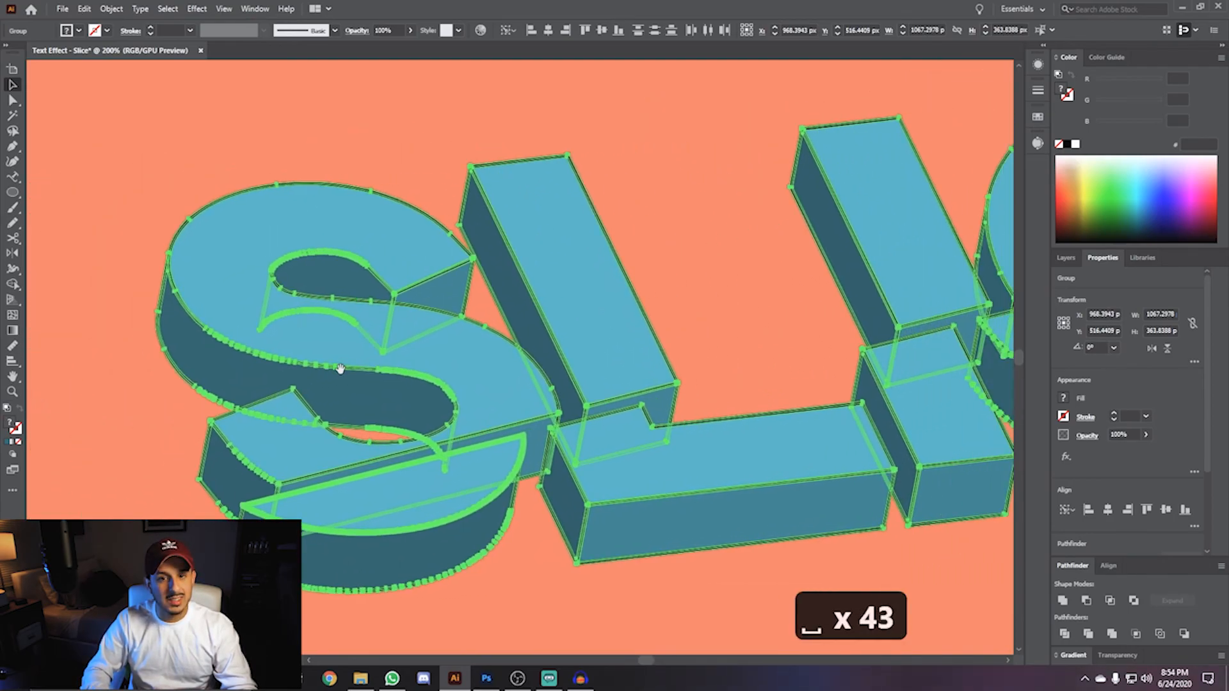
{"action": "left_click", "coordinate": [98, 363]}
{"action": "left_click", "coordinate": [237, 335]}
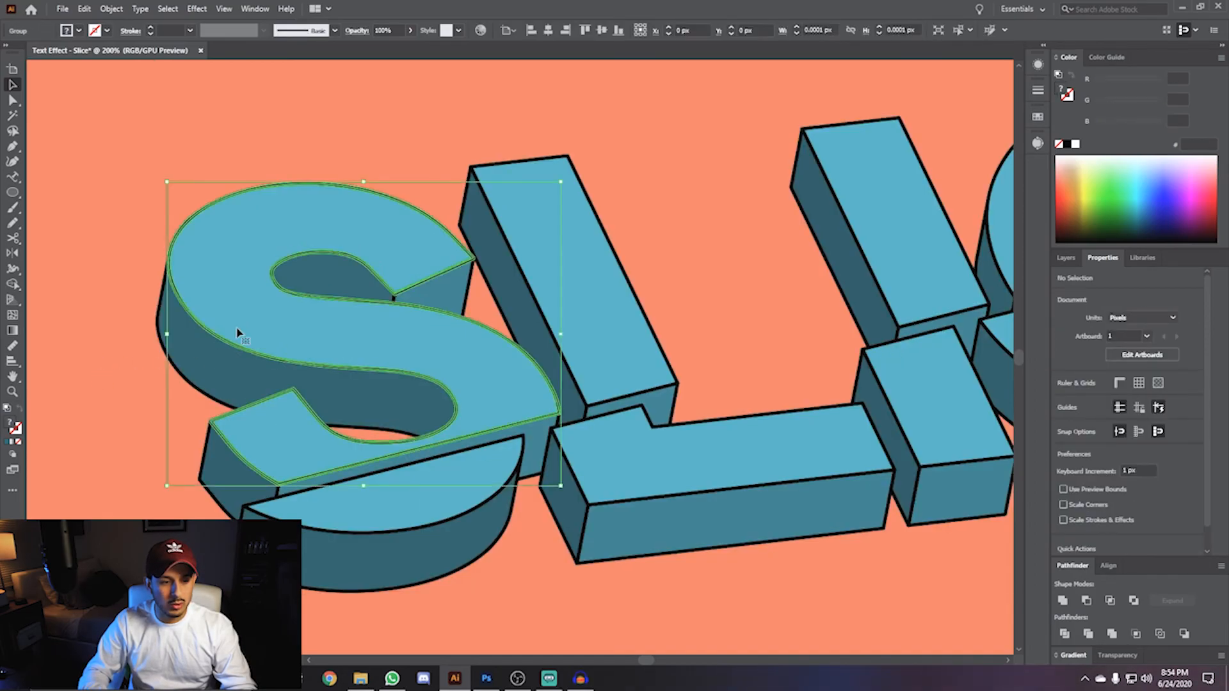
{"action": "scroll", "coordinate": [236, 334], "scroll_direction": "down", "scroll_amount": 4}
{"action": "scroll", "coordinate": [236, 334], "scroll_direction": "up", "scroll_amount": 3}
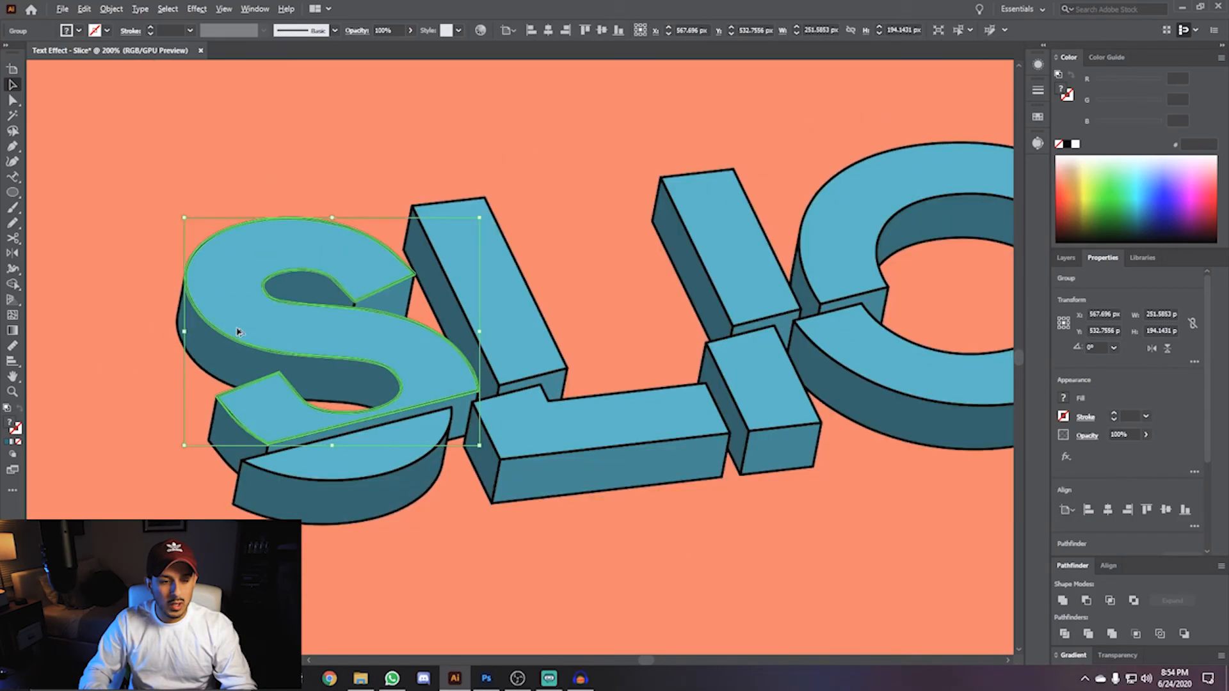
{"action": "scroll", "coordinate": [237, 332], "scroll_direction": "up", "scroll_amount": 2}
{"action": "scroll", "coordinate": [237, 331], "scroll_direction": "up", "scroll_amount": 2}
{"action": "scroll", "coordinate": [237, 331], "scroll_direction": "down", "scroll_amount": 1}
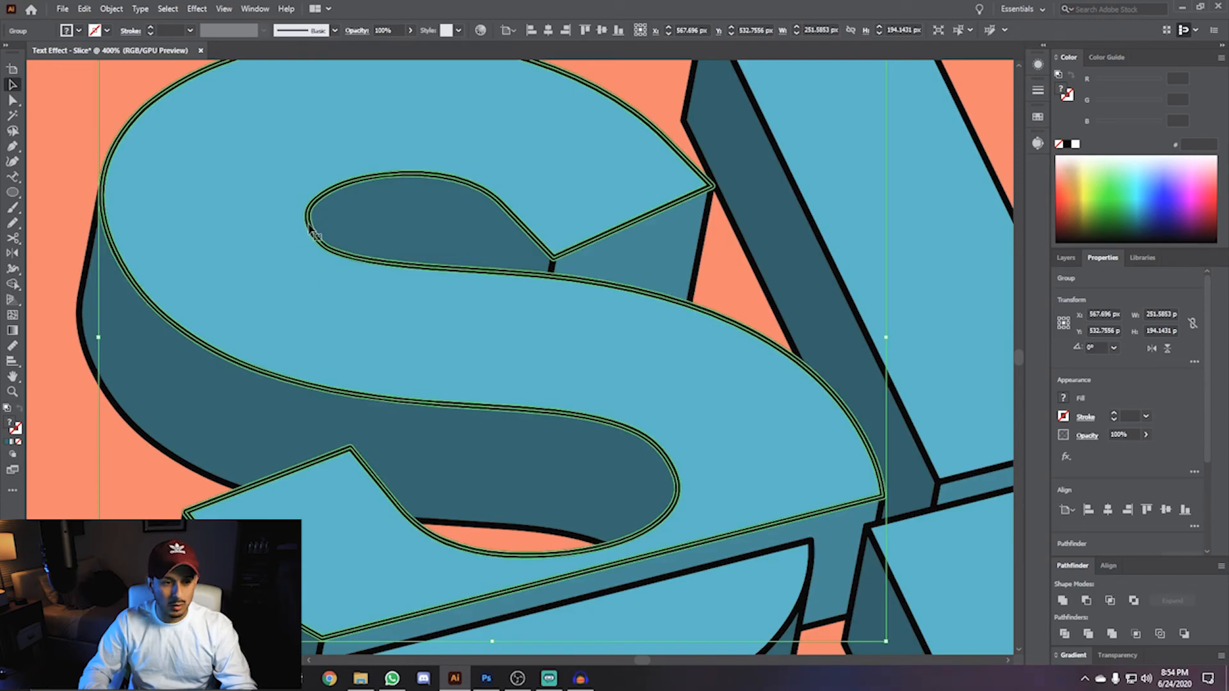
{"action": "right_click", "coordinate": [240, 248]}
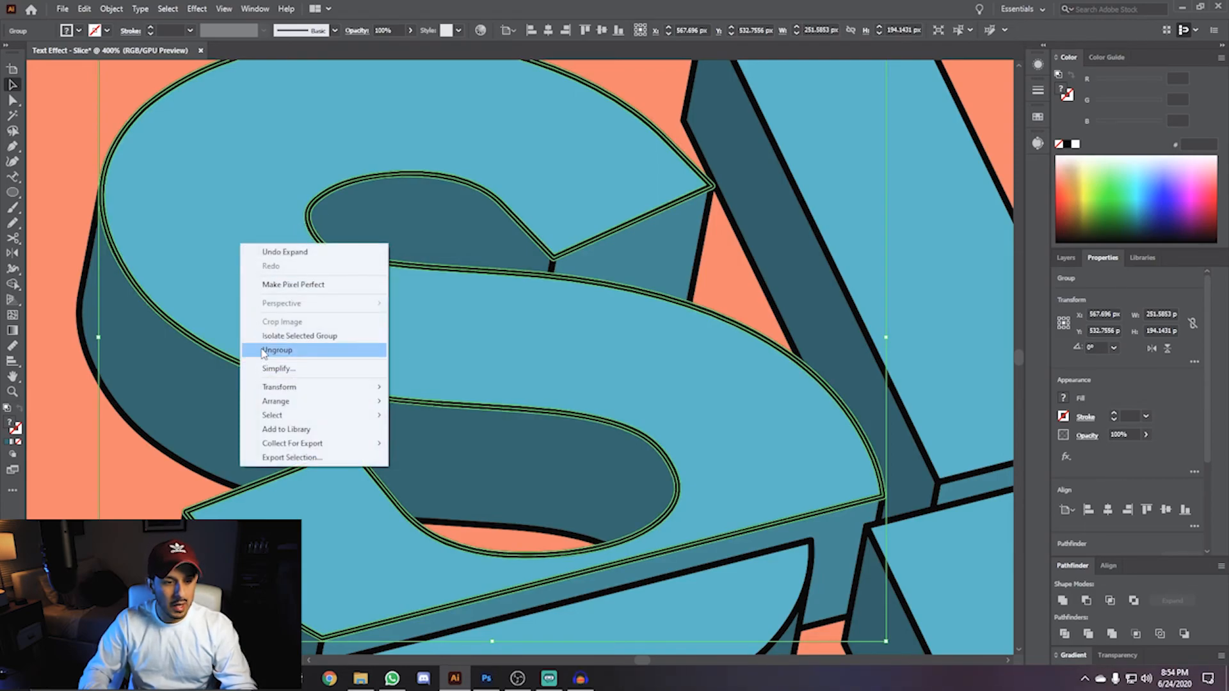
{"action": "left_click", "coordinate": [261, 354]}
{"action": "right_click", "coordinate": [259, 327]}
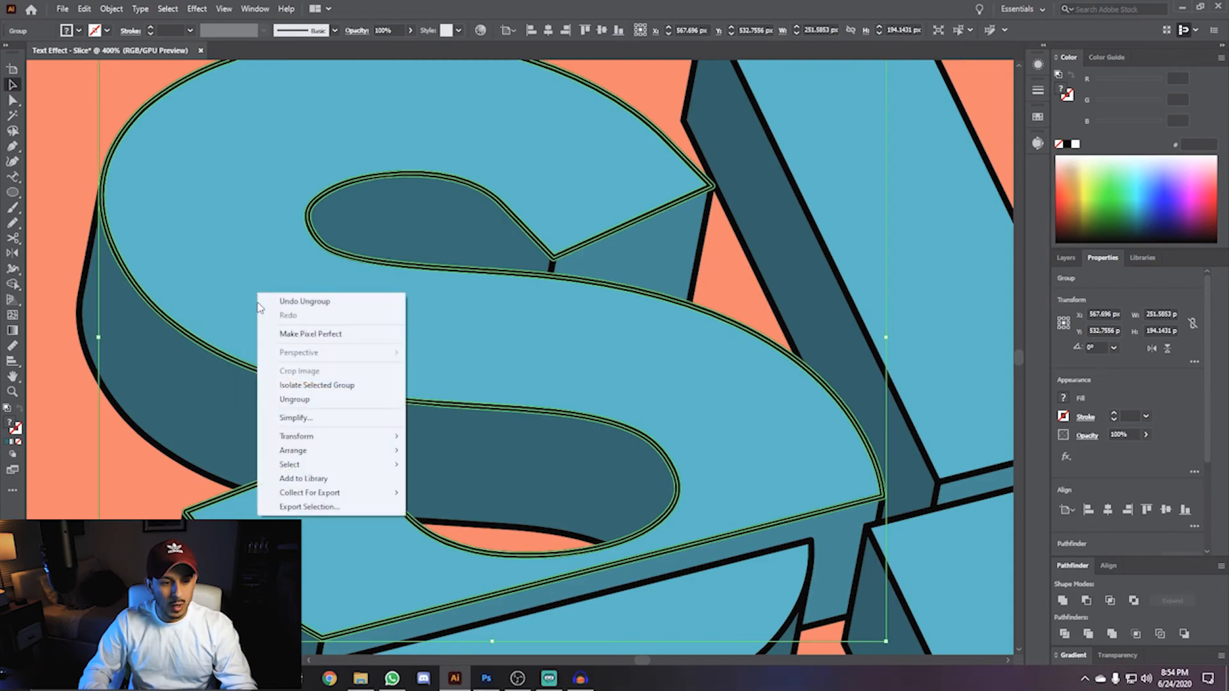
{"action": "left_click", "coordinate": [274, 400]}
{"action": "left_click", "coordinate": [54, 423]}
{"action": "left_click", "coordinate": [220, 273]}
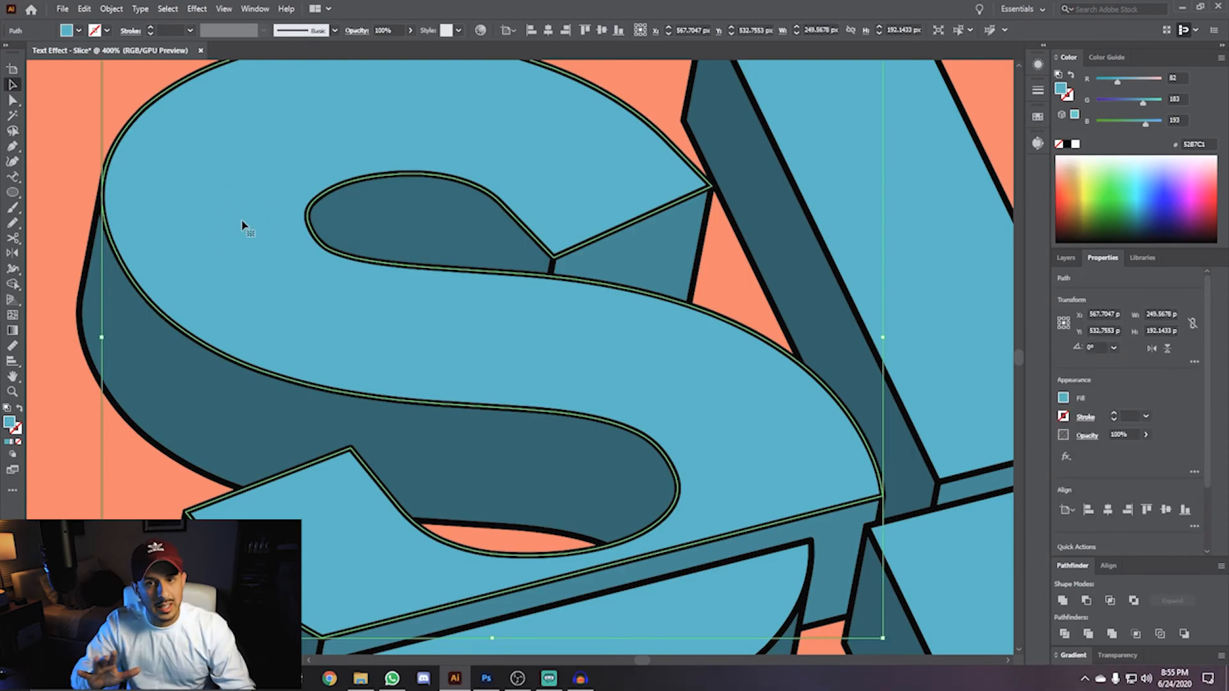
- Ungroup the expanded groups of the S and L pieces one by one
{"action": "scroll", "coordinate": [244, 256], "scroll_direction": "down", "scroll_amount": 1}
{"action": "scroll", "coordinate": [244, 256], "scroll_direction": "down", "scroll_amount": 2}
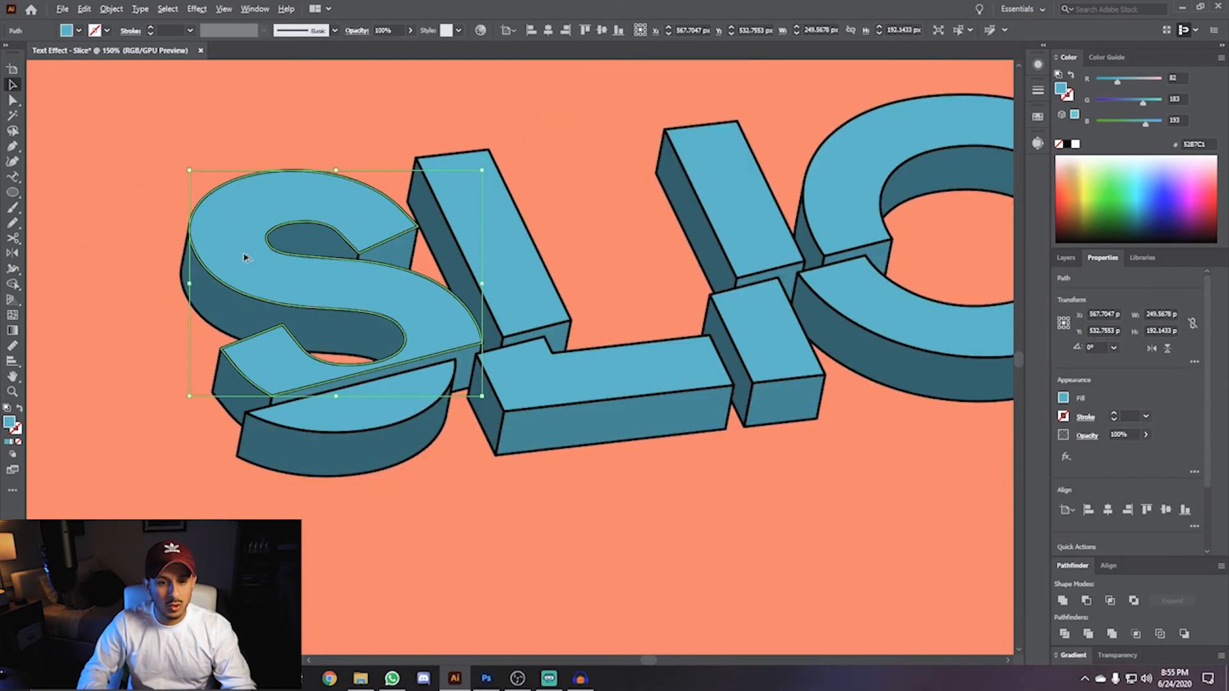
{"action": "scroll", "coordinate": [244, 256], "scroll_direction": "down", "scroll_amount": 1}
{"action": "scroll", "coordinate": [244, 256], "scroll_direction": "up", "scroll_amount": 1}
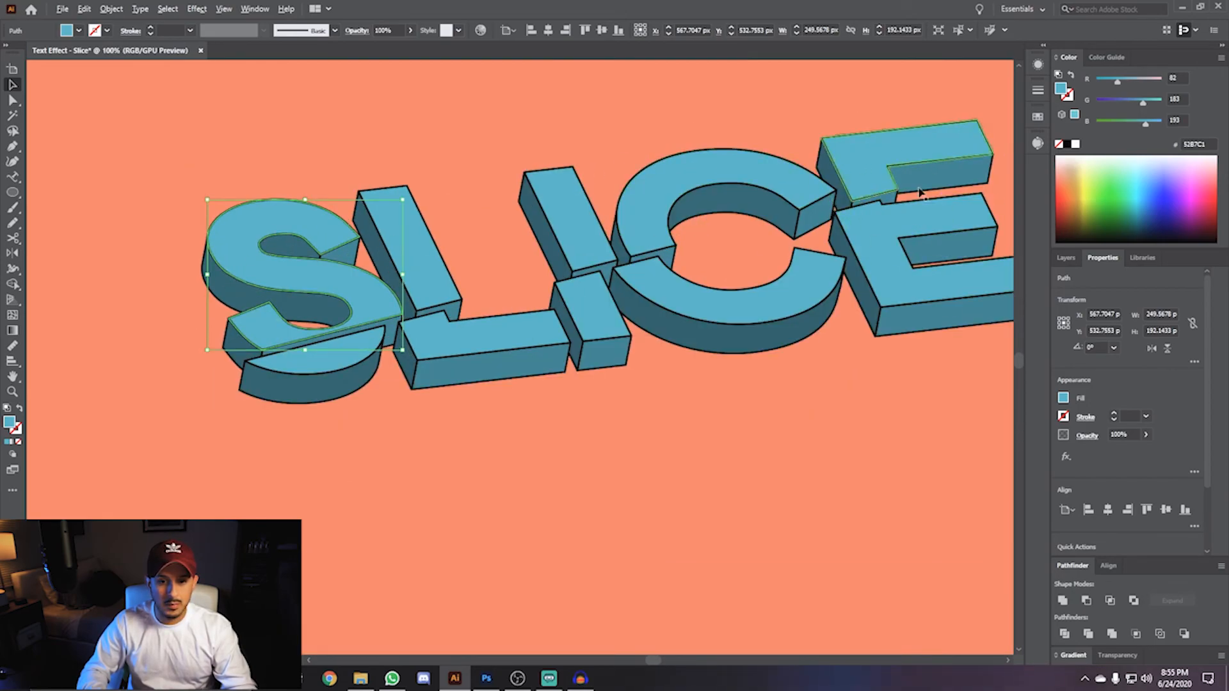
{"action": "scroll", "coordinate": [249, 252], "scroll_direction": "up", "scroll_amount": 2}
{"action": "scroll", "coordinate": [250, 253], "scroll_direction": "up", "scroll_amount": 1}
{"action": "left_click", "coordinate": [138, 406]}
{"action": "right_click", "coordinate": [138, 408]}
{"action": "right_click", "coordinate": [297, 277]}
{"action": "left_click", "coordinate": [323, 384]}
{"action": "right_click", "coordinate": [510, 294]}
{"action": "left_click", "coordinate": [535, 401]}
{"action": "left_click", "coordinate": [349, 282]}
{"action": "left_click", "coordinate": [395, 482]}
{"action": "right_click", "coordinate": [640, 519]}
{"action": "left_click", "coordinate": [674, 404]}
{"action": "right_click", "coordinate": [536, 573]}
{"action": "left_click", "coordinate": [566, 457]}
{"action": "right_click", "coordinate": [583, 632]}
{"action": "left_click", "coordinate": [611, 515]}
{"action": "right_click", "coordinate": [164, 580]}
{"action": "left_click", "coordinate": [193, 465]}
{"action": "right_click", "coordinate": [167, 563]}
{"action": "left_click", "coordinate": [115, 487]}
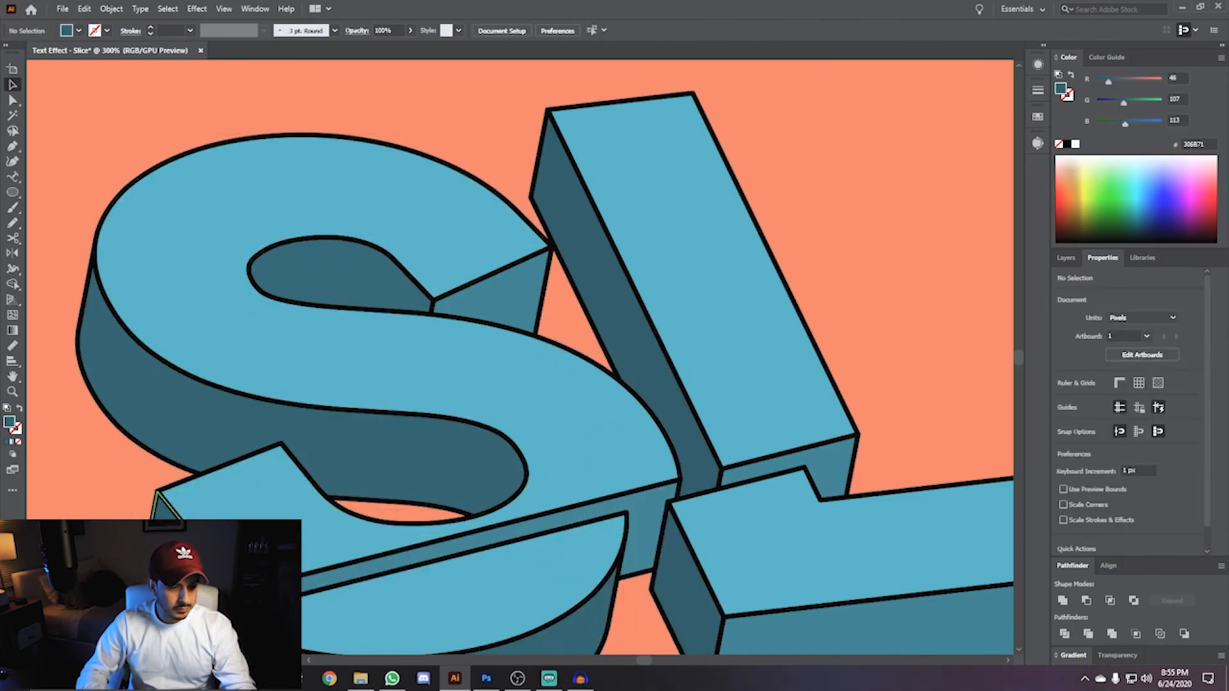
- Ungroup the expanded groups of the L and I letter pieces one by one
{"action": "left_click_drag", "start_coordinate": [675, 404], "coordinate": [308, 377]}
{"action": "right_click", "coordinate": [308, 377]}
{"action": "left_click", "coordinate": [330, 485]}
{"action": "left_click", "coordinate": [398, 358]}
{"action": "left_click", "coordinate": [291, 358]}
{"action": "left_click", "coordinate": [470, 443]}
{"action": "left_click_drag", "start_coordinate": [522, 384], "coordinate": [316, 416]}
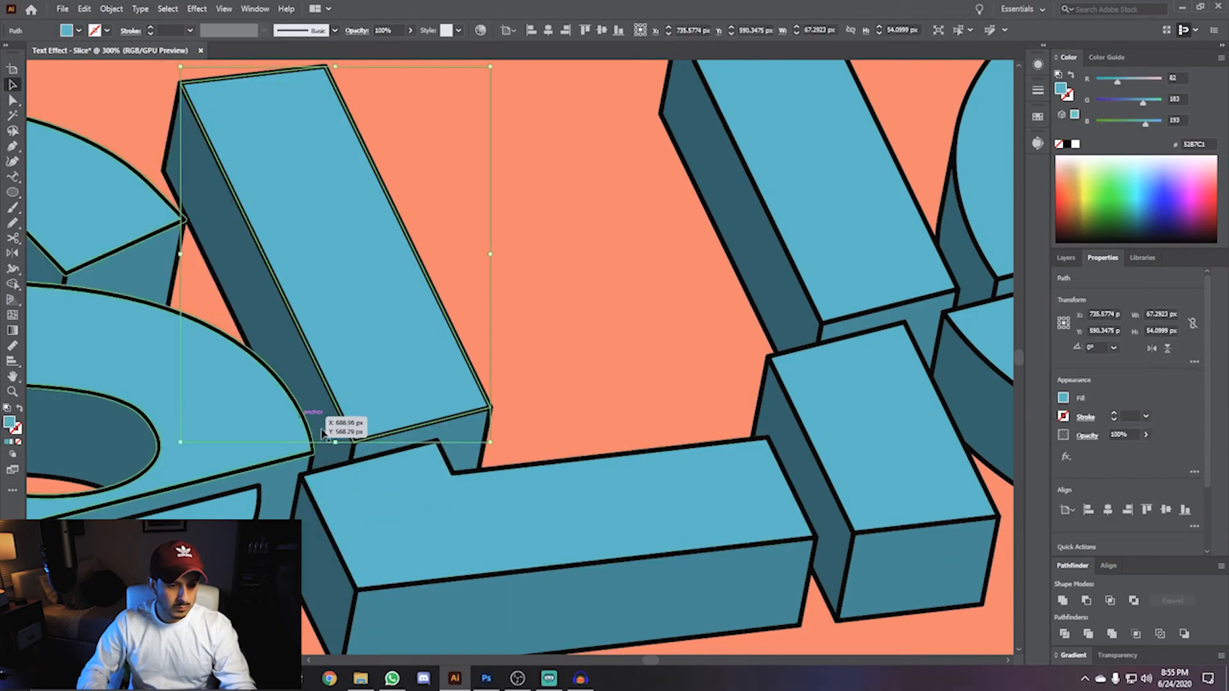
{"action": "right_click", "coordinate": [421, 531]}
{"action": "left_click", "coordinate": [450, 415]}
{"action": "left_click", "coordinate": [373, 546]}
{"action": "left_click", "coordinate": [338, 615]}
{"action": "right_click", "coordinate": [493, 612]}
{"action": "left_click", "coordinate": [524, 496]}
{"action": "left_click_drag", "start_coordinate": [779, 461], "coordinate": [407, 502]}
{"action": "right_click", "coordinate": [410, 347]}
{"action": "left_click", "coordinate": [439, 455]}
{"action": "right_click", "coordinate": [498, 301]}
{"action": "left_click", "coordinate": [525, 408]}
{"action": "right_click", "coordinate": [550, 360]}
{"action": "left_click", "coordinate": [569, 466]}
{"action": "right_click", "coordinate": [526, 496]}
{"action": "left_click", "coordinate": [545, 380]}
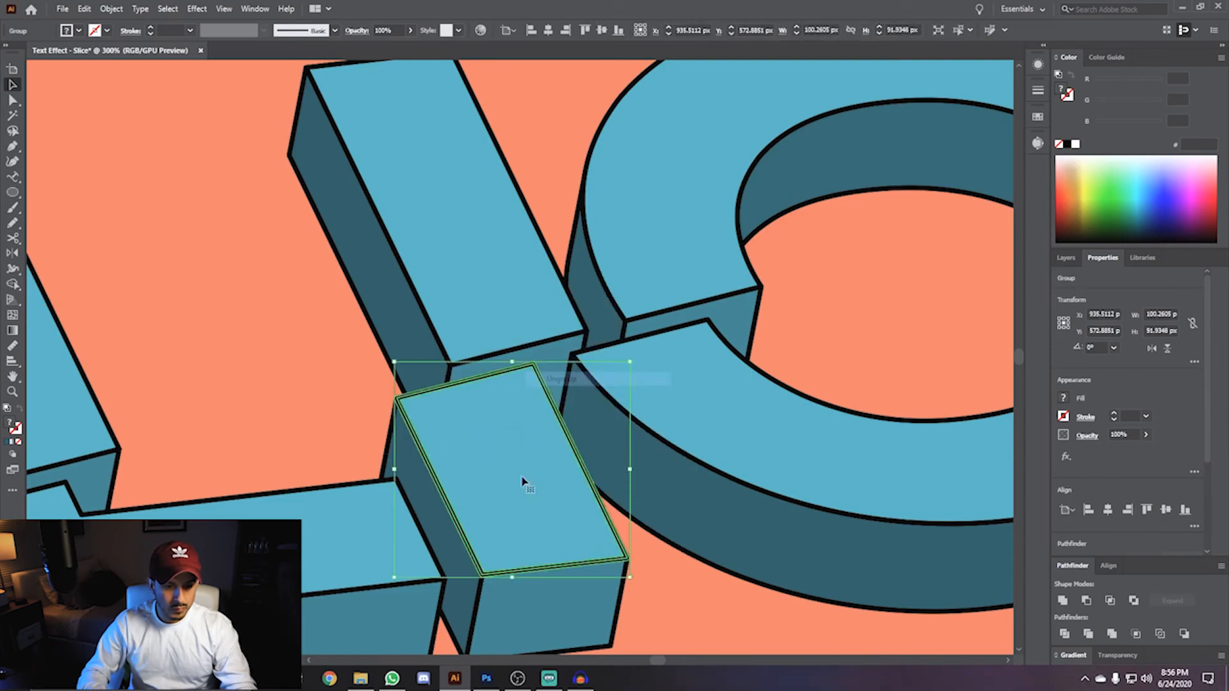
{"action": "right_click", "coordinate": [510, 624]}
{"action": "left_click", "coordinate": [539, 507]}
{"action": "right_click", "coordinate": [450, 561]}
{"action": "left_click", "coordinate": [480, 445]}
{"action": "left_click", "coordinate": [537, 602]}
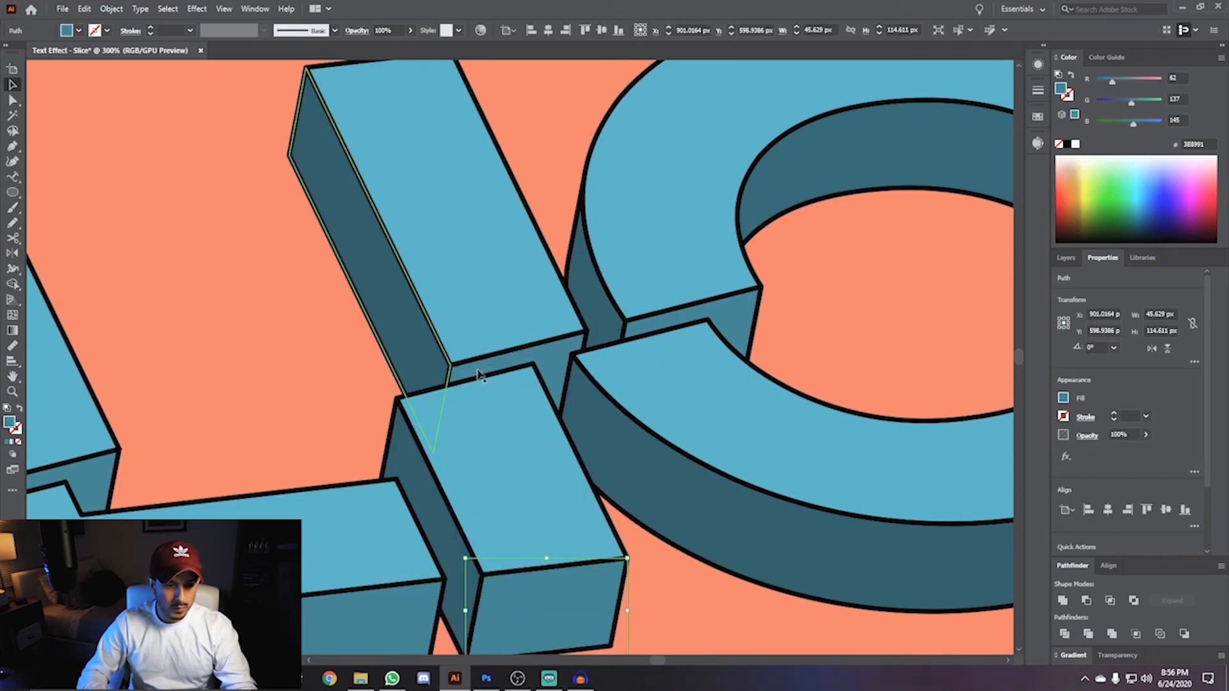
- Ungroup the expanded groups of the C and E letter pieces one by one
{"action": "right_click", "coordinate": [651, 267]}
{"action": "left_click", "coordinate": [683, 375]}
{"action": "right_click", "coordinate": [600, 335]}
{"action": "left_click", "coordinate": [634, 443]}
{"action": "right_click", "coordinate": [603, 324]}
{"action": "right_click", "coordinate": [730, 308]}
{"action": "left_click", "coordinate": [754, 414]}
{"action": "right_click", "coordinate": [730, 325]}
{"action": "left_click", "coordinate": [748, 433]}
{"action": "right_click", "coordinate": [730, 445]}
{"action": "left_click", "coordinate": [757, 327]}
{"action": "right_click", "coordinate": [732, 411]}
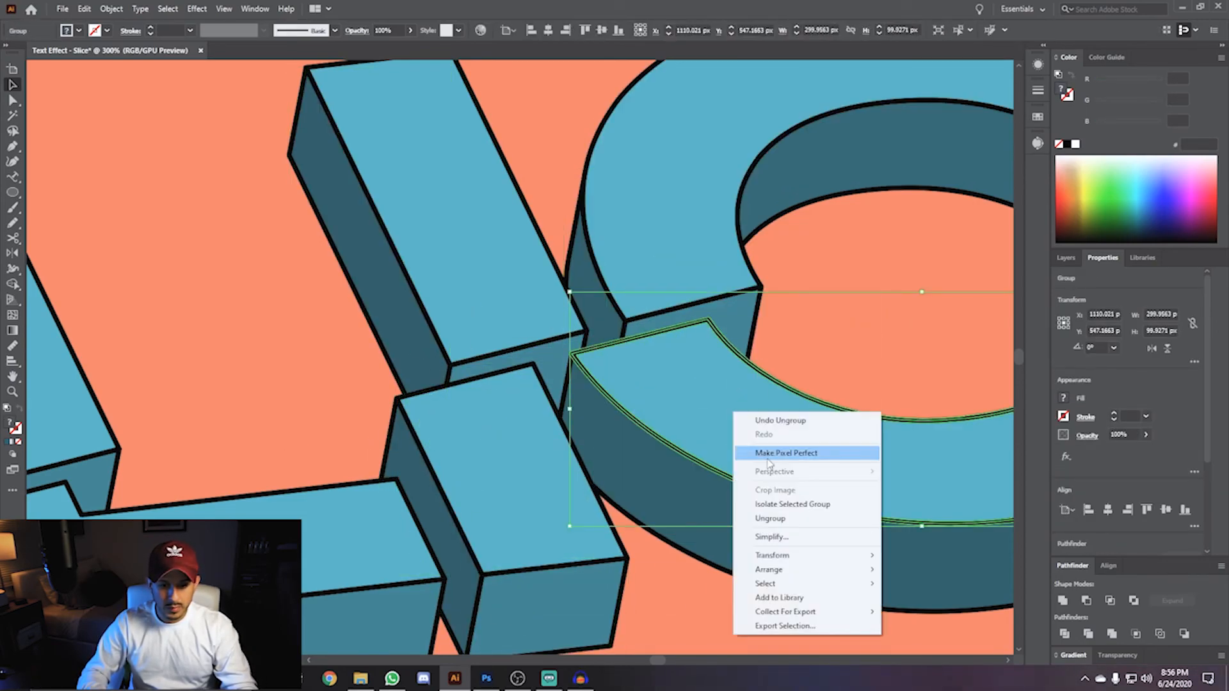
{"action": "right_click", "coordinate": [686, 501]}
{"action": "right_click", "coordinate": [660, 271]}
{"action": "left_click", "coordinate": [674, 377]}
{"action": "right_click", "coordinate": [768, 335]}
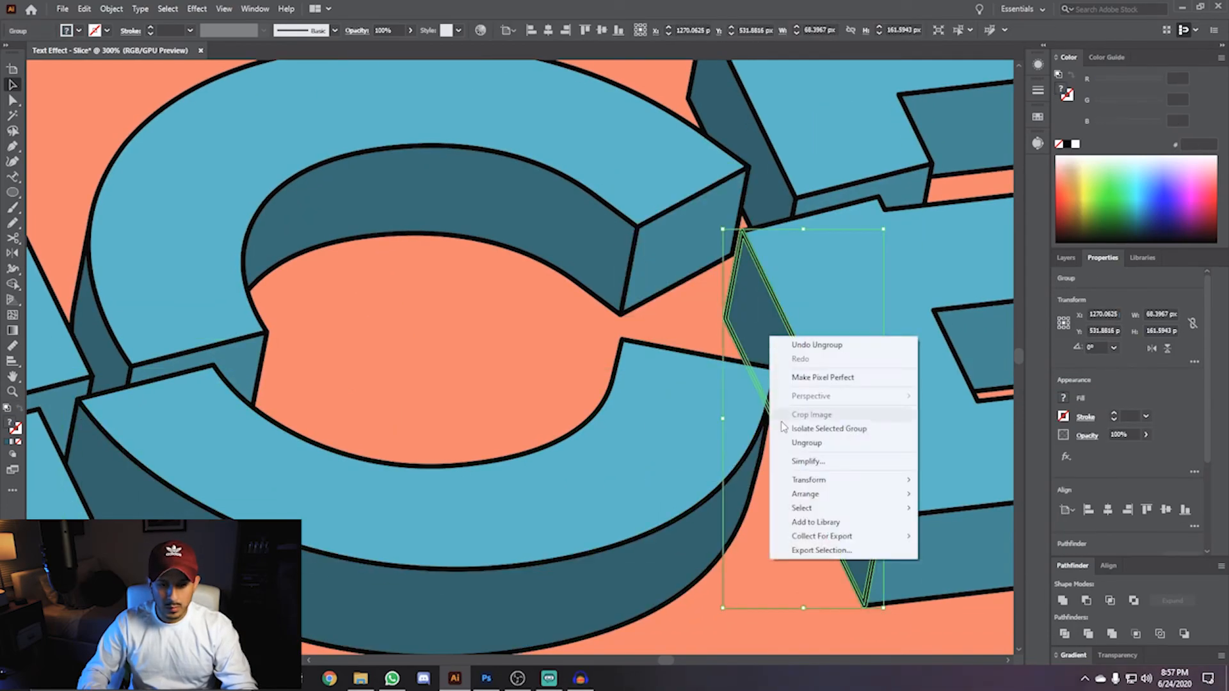
{"action": "left_click", "coordinate": [786, 441]}
{"action": "left_click_drag", "start_coordinate": [841, 304], "coordinate": [414, 359]}
{"action": "right_click", "coordinate": [314, 188]}
{"action": "left_click", "coordinate": [330, 295]}
{"action": "left_click", "coordinate": [540, 175]}
{"action": "left_click", "coordinate": [557, 291]}
{"action": "right_click", "coordinate": [554, 411]}
{"action": "left_click", "coordinate": [571, 517]}
{"action": "left_click", "coordinate": [518, 532]}
{"action": "right_click", "coordinate": [527, 603]}
{"action": "left_click", "coordinate": [545, 486]}
{"action": "left_click", "coordinate": [587, 412]}
{"action": "left_click", "coordinate": [550, 182]}
{"action": "left_click", "coordinate": [338, 259]}
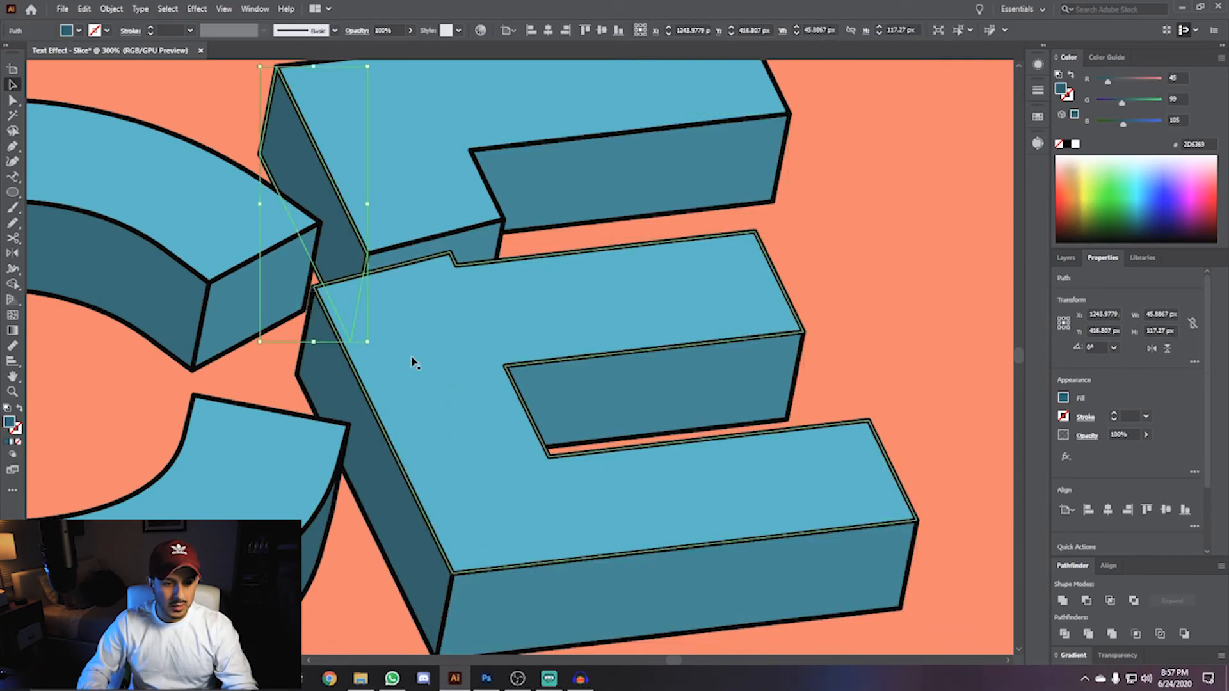
{"action": "left_click", "coordinate": [321, 406]}
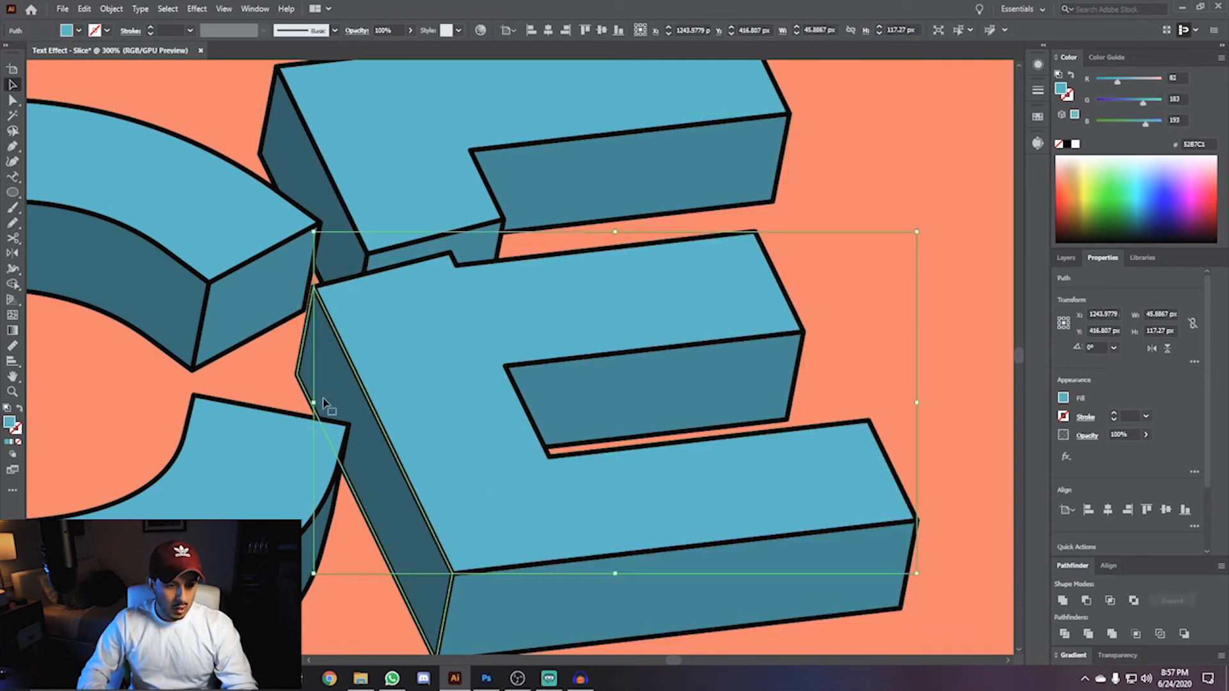
- Select the inner side faces of the S, L, I, C and E pieces and fill them with the dark maroon swatch
{"action": "scroll", "coordinate": [321, 406], "scroll_direction": "down", "scroll_amount": 3}
{"action": "key", "text": "space"}
{"action": "left_click_drag", "start_coordinate": [174, 383], "coordinate": [549, 352]}
{"action": "scroll", "coordinate": [550, 352], "scroll_direction": "down", "scroll_amount": 1}
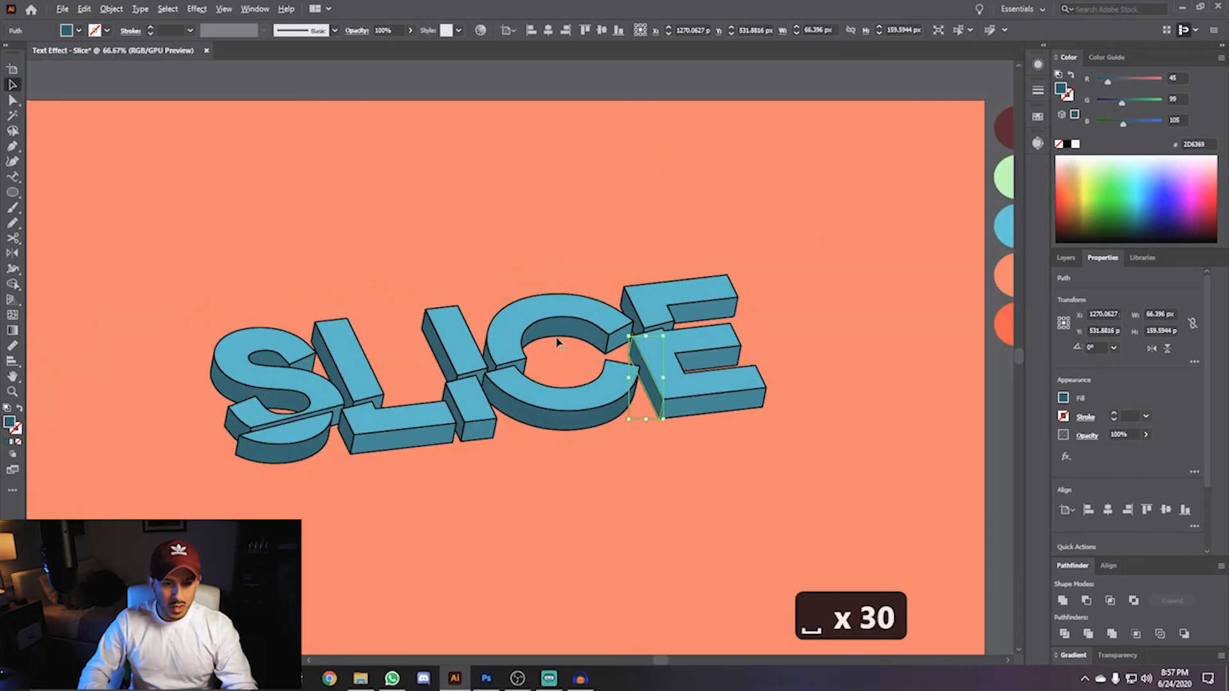
{"action": "key", "text": "space"}
{"action": "left_click_drag", "start_coordinate": [697, 230], "coordinate": [614, 252]}
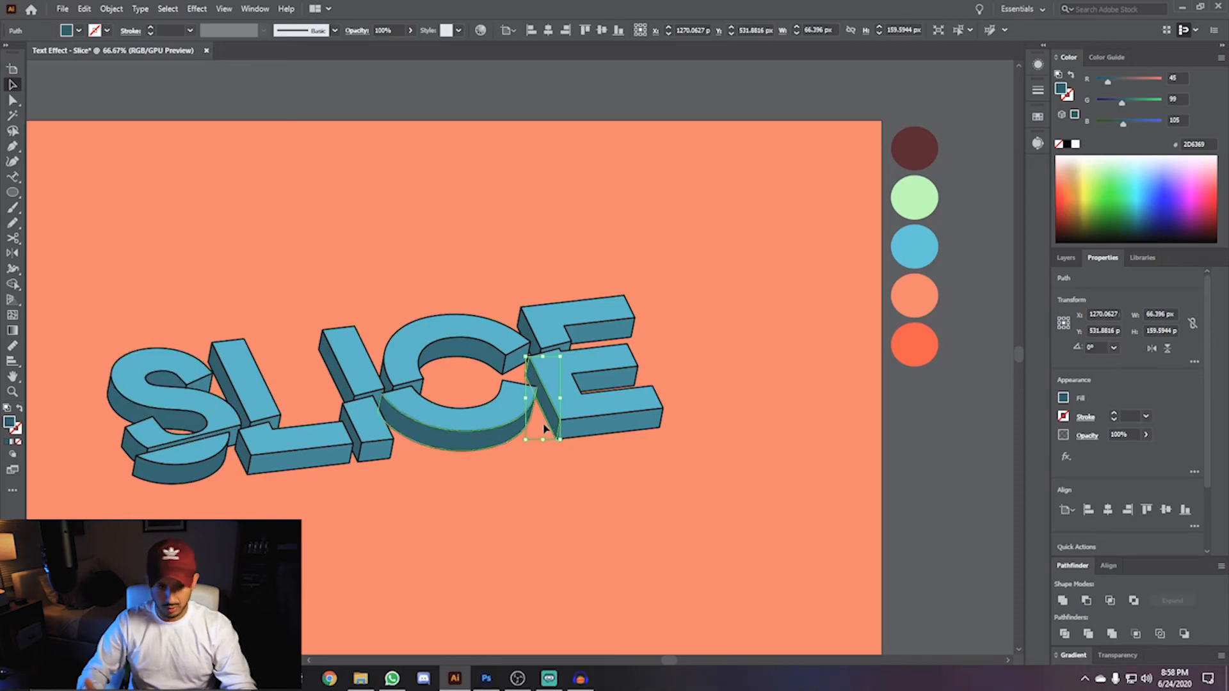
{"action": "left_click", "coordinate": [132, 414]}
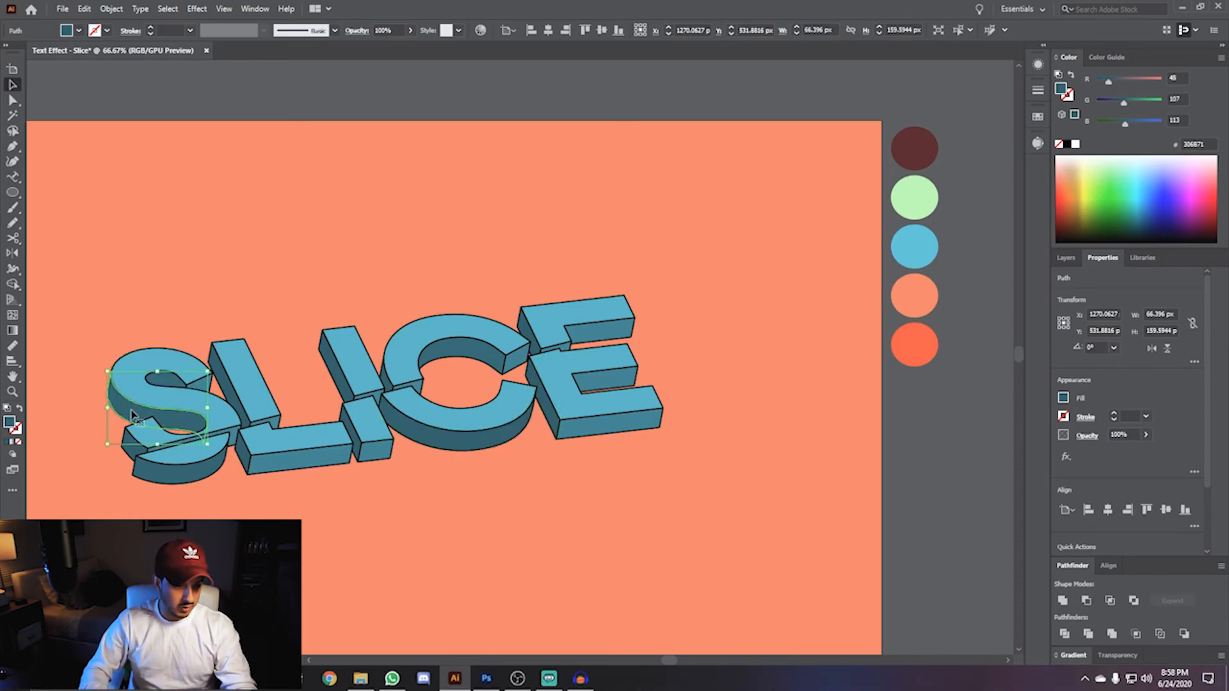
{"action": "left_click", "coordinate": [133, 452], "text": "shift"}
{"action": "left_click", "coordinate": [231, 398], "text": "shift"}
{"action": "left_click", "coordinate": [336, 377], "text": "shift"}
{"action": "left_click", "coordinate": [356, 448], "text": "shift"}
{"action": "left_click", "coordinate": [386, 377], "text": "shift"}
{"action": "left_click", "coordinate": [485, 352], "text": "shift"}
{"action": "left_click", "coordinate": [530, 336], "text": "shift"}
{"action": "left_click", "coordinate": [533, 380], "text": "shift"}
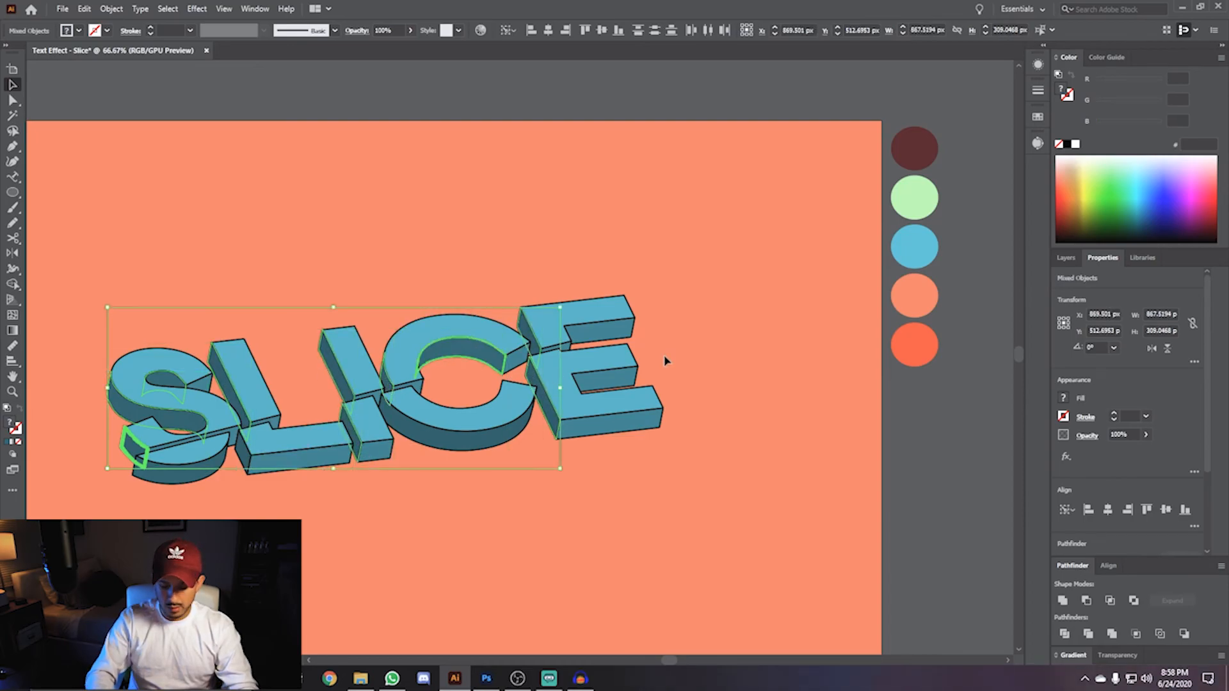
{"action": "key", "text": "i"}
{"action": "left_click", "coordinate": [910, 148]}
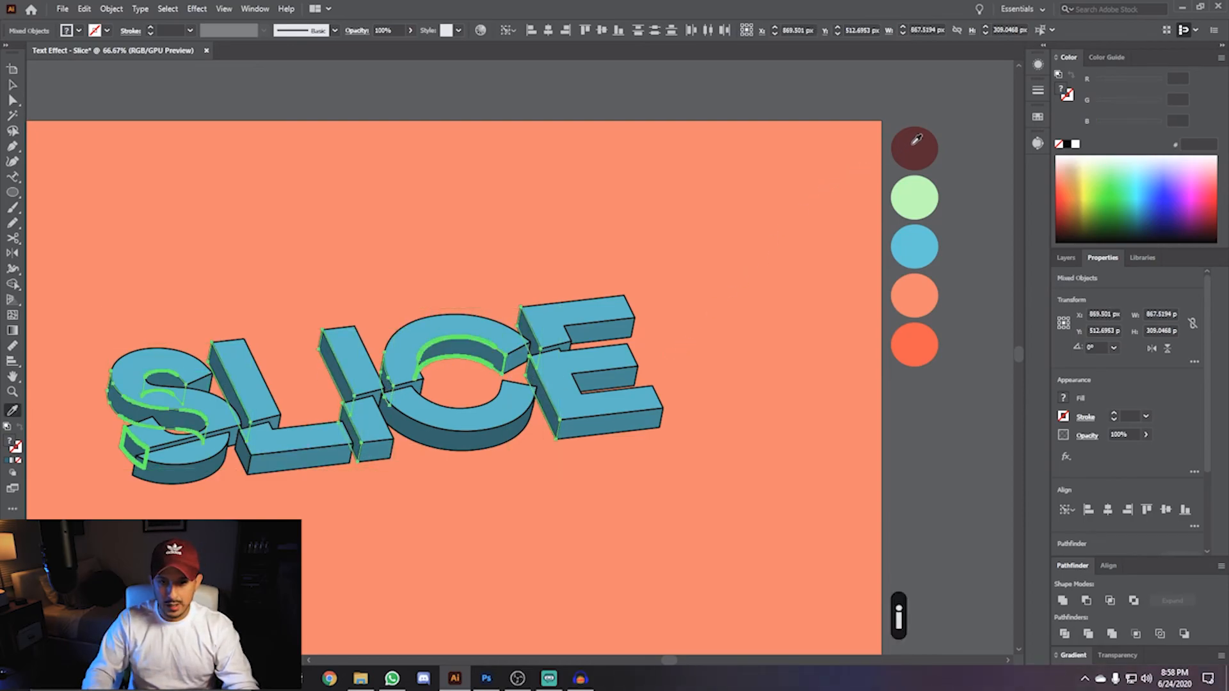
{"action": "left_click", "coordinate": [914, 143]}
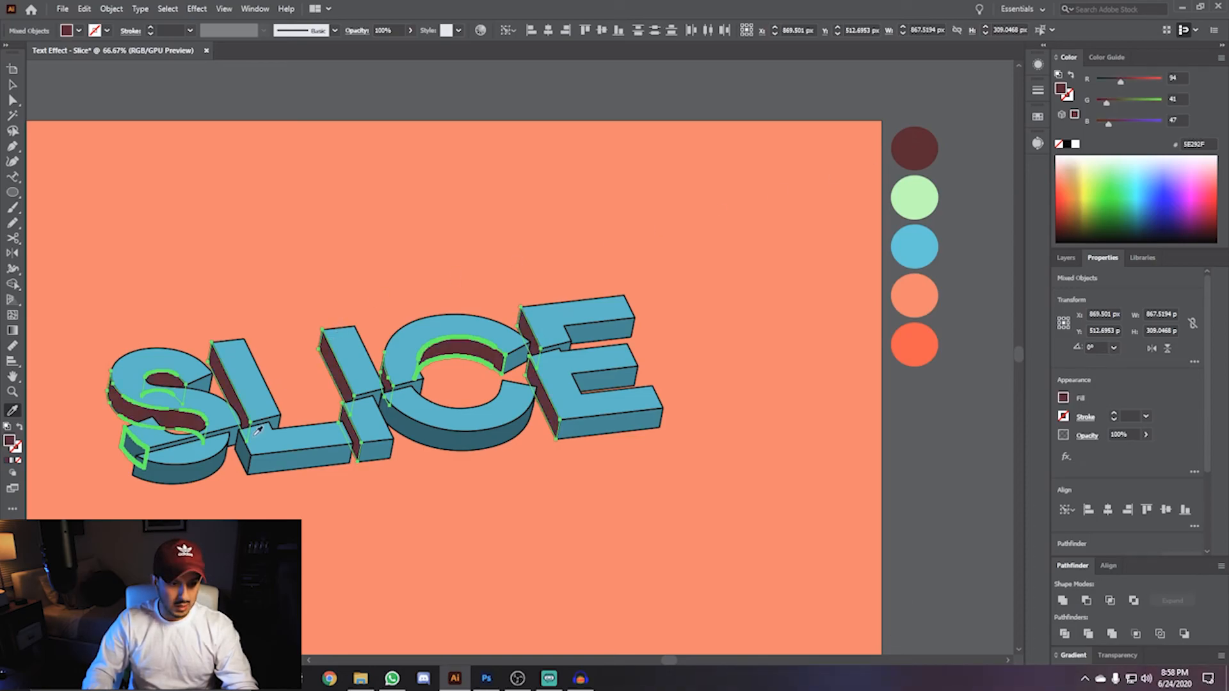
- Add another side face to the selection and apply the dark maroon swatch color to it
{"action": "key", "text": "v"}
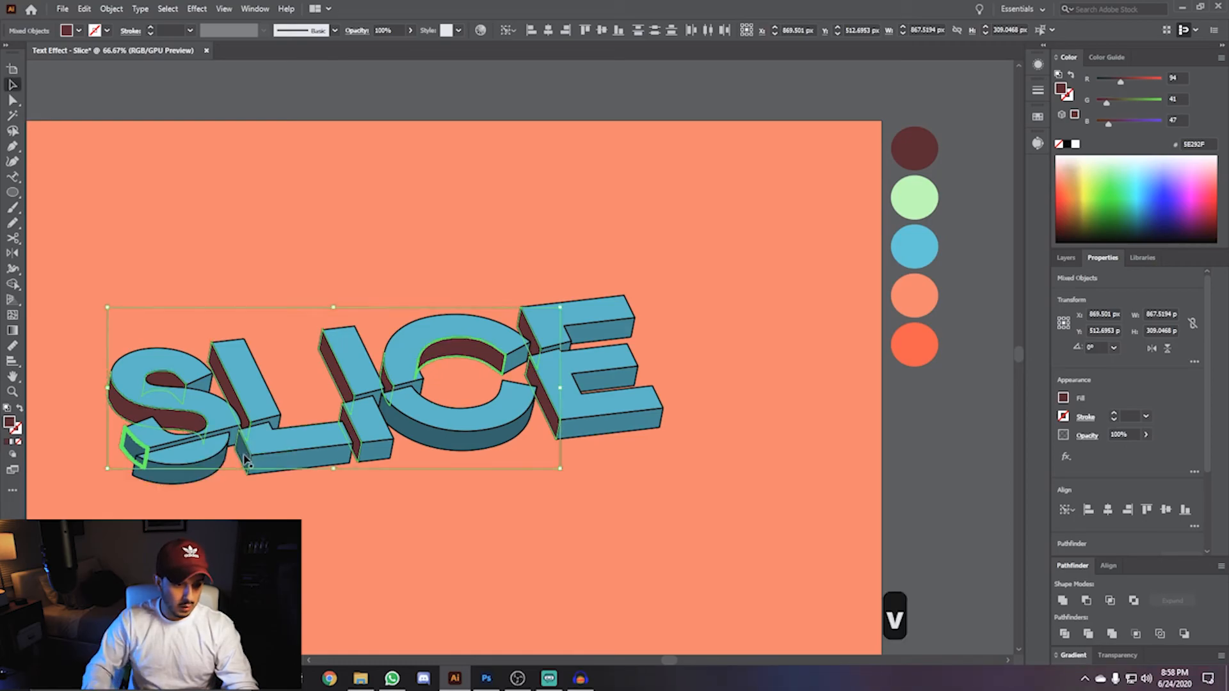
{"action": "left_click", "coordinate": [245, 459], "text": "shift"}
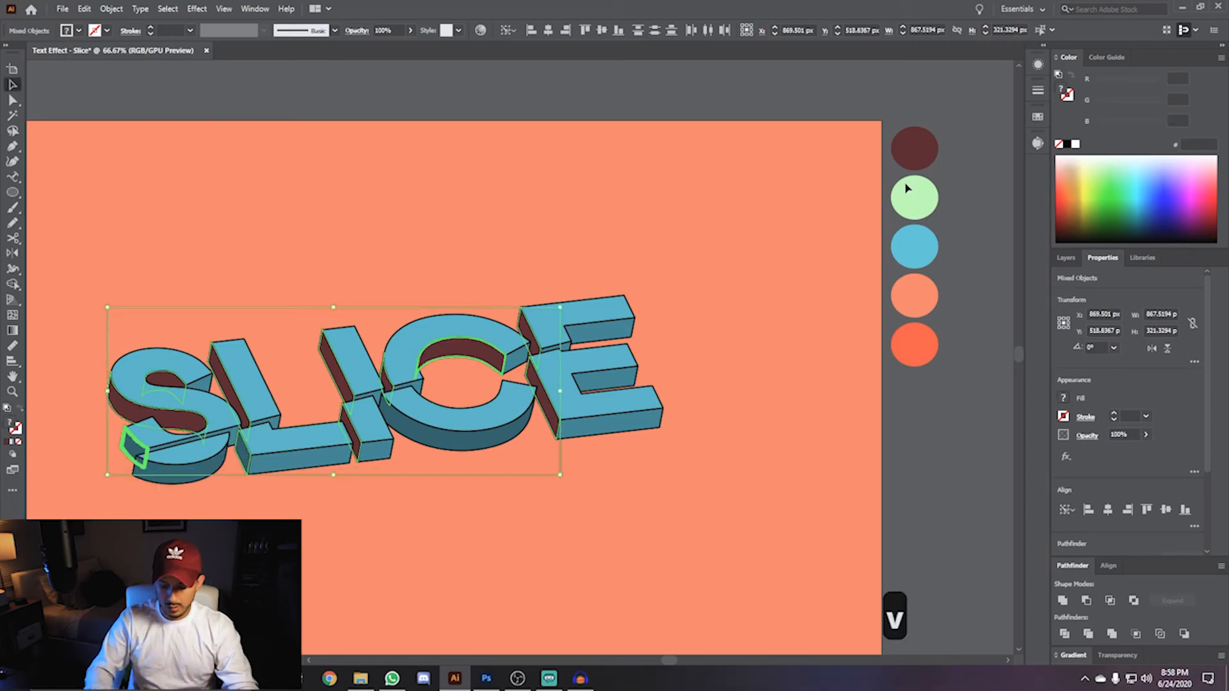
{"action": "key", "text": "i"}
{"action": "left_click", "coordinate": [913, 145]}
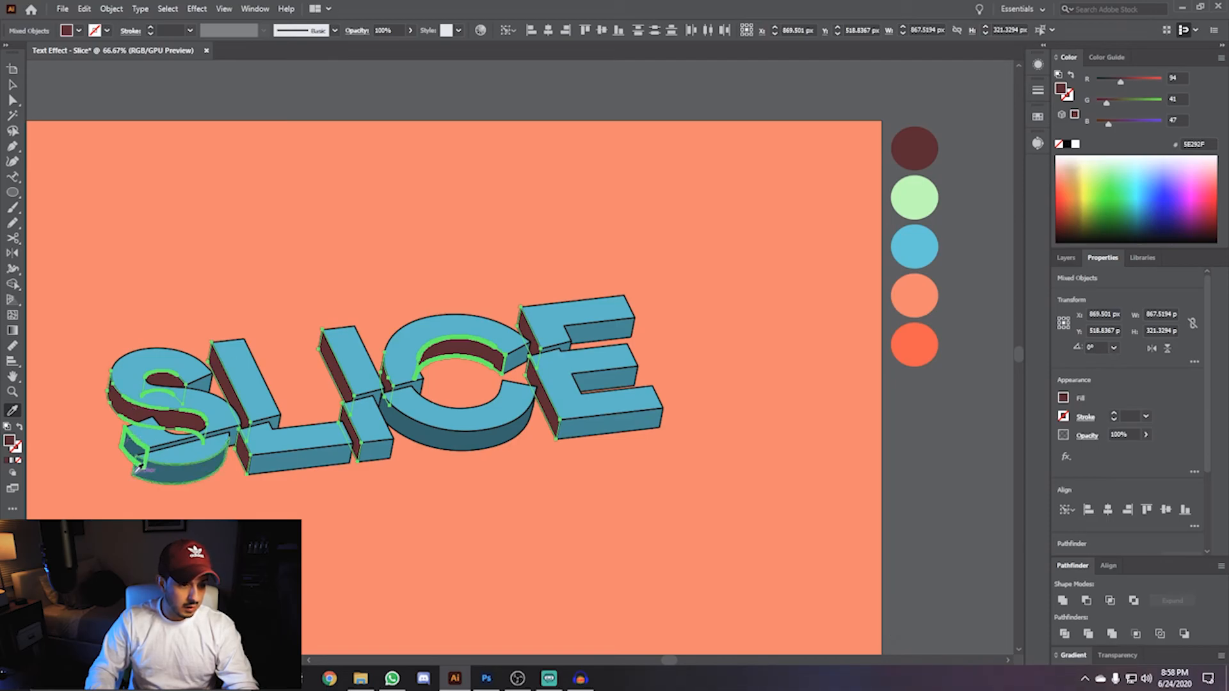
- Fill the S's lower-left end face with the dark maroon color sampled from the S's side
{"action": "key", "text": "v"}
{"action": "left_click", "coordinate": [96, 488]}
{"action": "scroll", "coordinate": [118, 439], "scroll_direction": "up", "scroll_amount": 5}
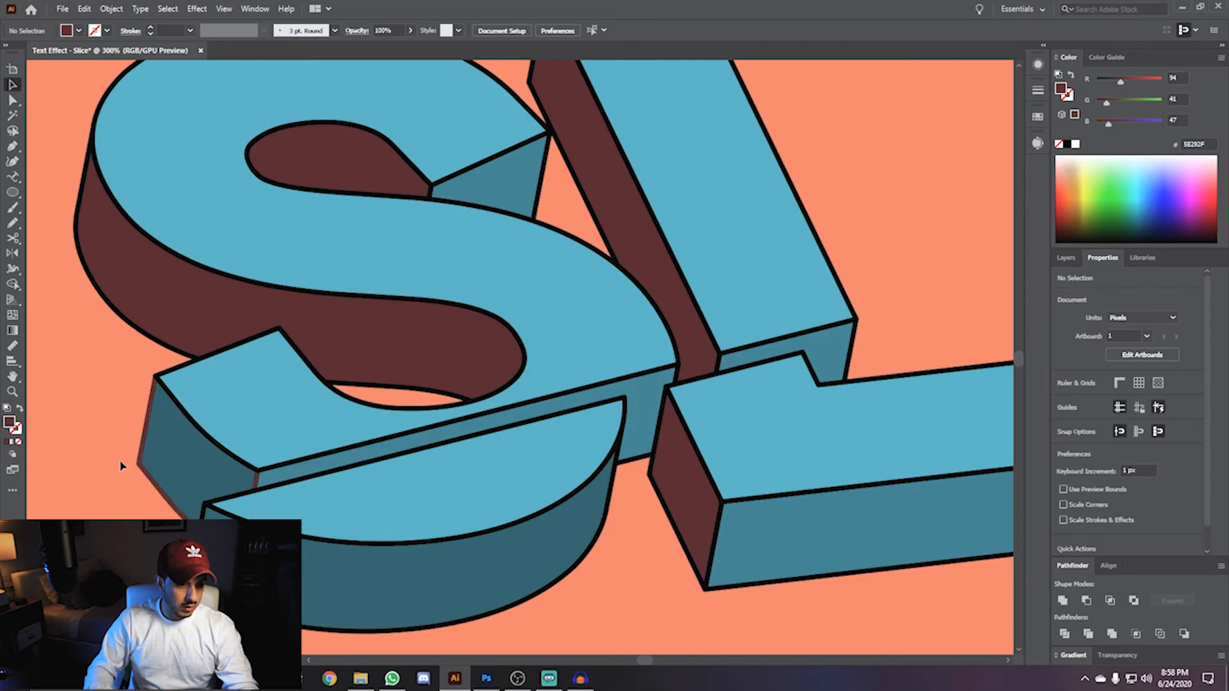
{"action": "left_click", "coordinate": [142, 472]}
{"action": "key", "text": "i"}
{"action": "left_click", "coordinate": [288, 459]}
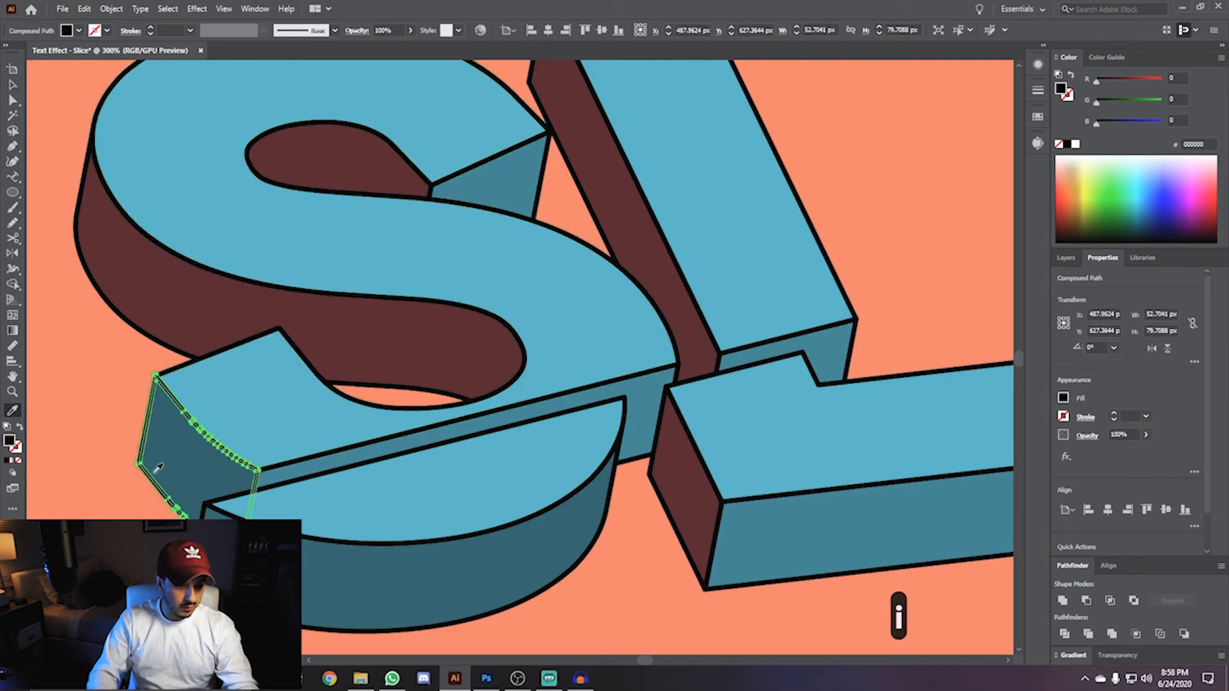
{"action": "key", "text": "v"}
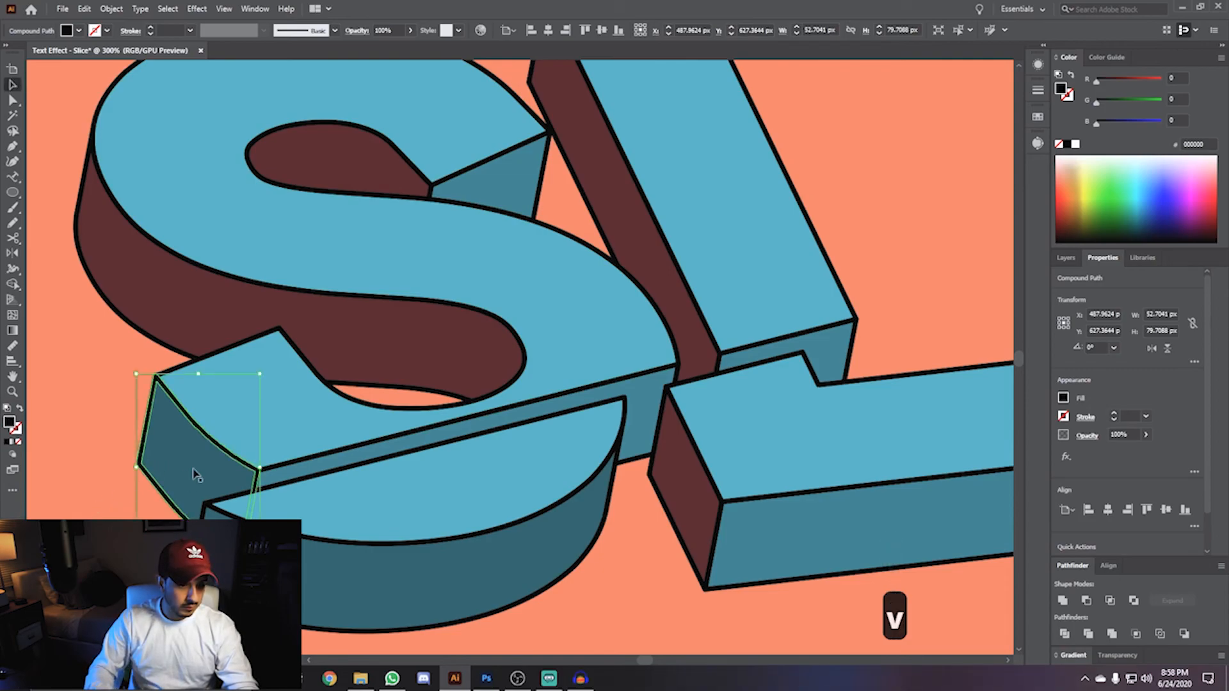
{"action": "left_click", "coordinate": [193, 473]}
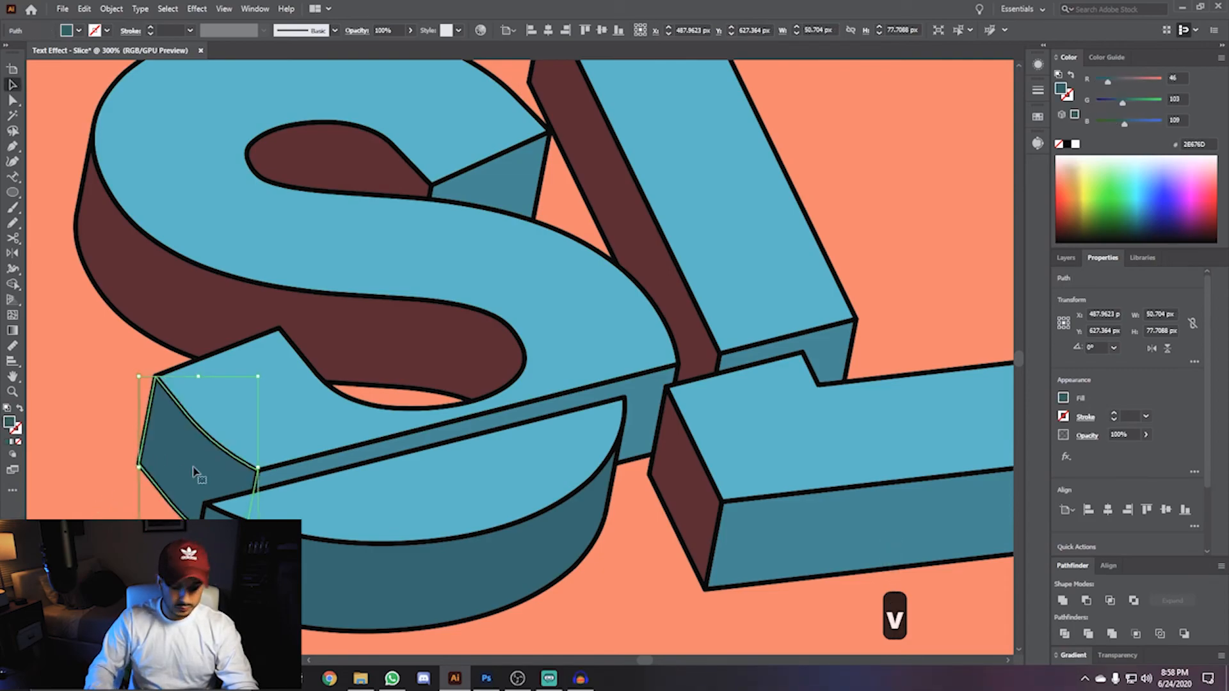
{"action": "key", "text": "i"}
{"action": "left_click", "coordinate": [197, 293]}
- Select the lower front faces of all letter pieces and fill them with the light green swatch
{"action": "left_click", "coordinate": [89, 504]}
{"action": "scroll", "coordinate": [90, 505], "scroll_direction": "down", "scroll_amount": 3}
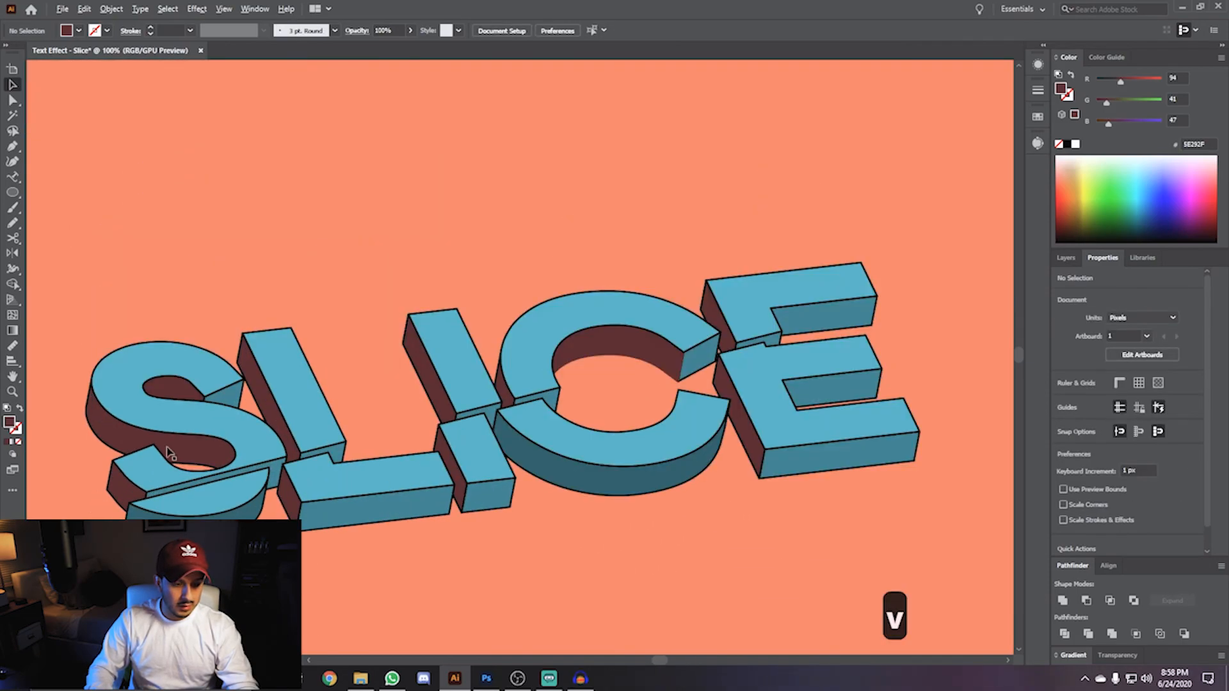
{"action": "left_click", "coordinate": [226, 423]}
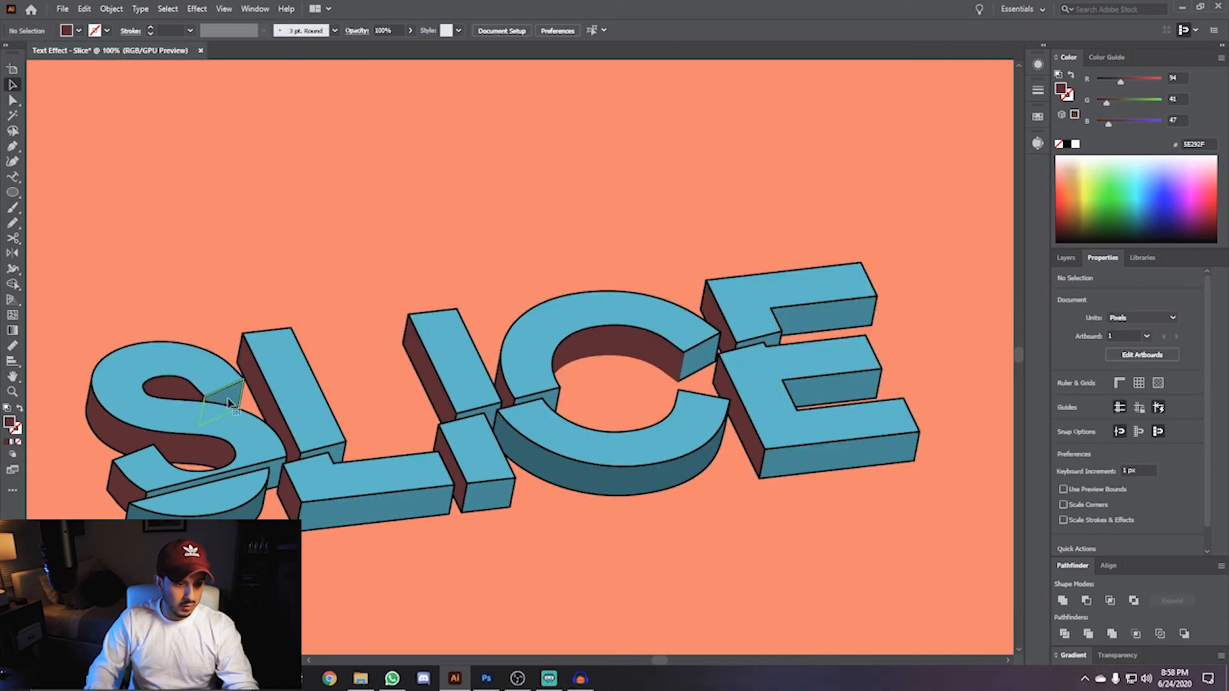
{"action": "left_click", "coordinate": [276, 475], "text": "shift"}
{"action": "left_click", "coordinate": [258, 510], "text": "shift"}
{"action": "left_click", "coordinate": [333, 514], "text": "shift"}
{"action": "left_click", "coordinate": [338, 452], "text": "shift"}
{"action": "left_click", "coordinate": [488, 496], "text": "shift"}
{"action": "left_click", "coordinate": [491, 414], "text": "shift"}
{"action": "left_click", "coordinate": [551, 398], "text": "shift"}
{"action": "left_click", "coordinate": [647, 480], "text": "shift"}
{"action": "left_click", "coordinate": [697, 364], "text": "shift"}
{"action": "left_click", "coordinate": [823, 316], "text": "shift"}
{"action": "left_click", "coordinate": [772, 341], "text": "shift"}
{"action": "left_click", "coordinate": [832, 392], "text": "shift"}
{"action": "left_click", "coordinate": [845, 454], "text": "shift"}
{"action": "scroll", "coordinate": [908, 323], "scroll_direction": "down", "scroll_amount": 2}
{"action": "key", "text": "space"}
{"action": "left_click_drag", "start_coordinate": [901, 278], "coordinate": [581, 293]}
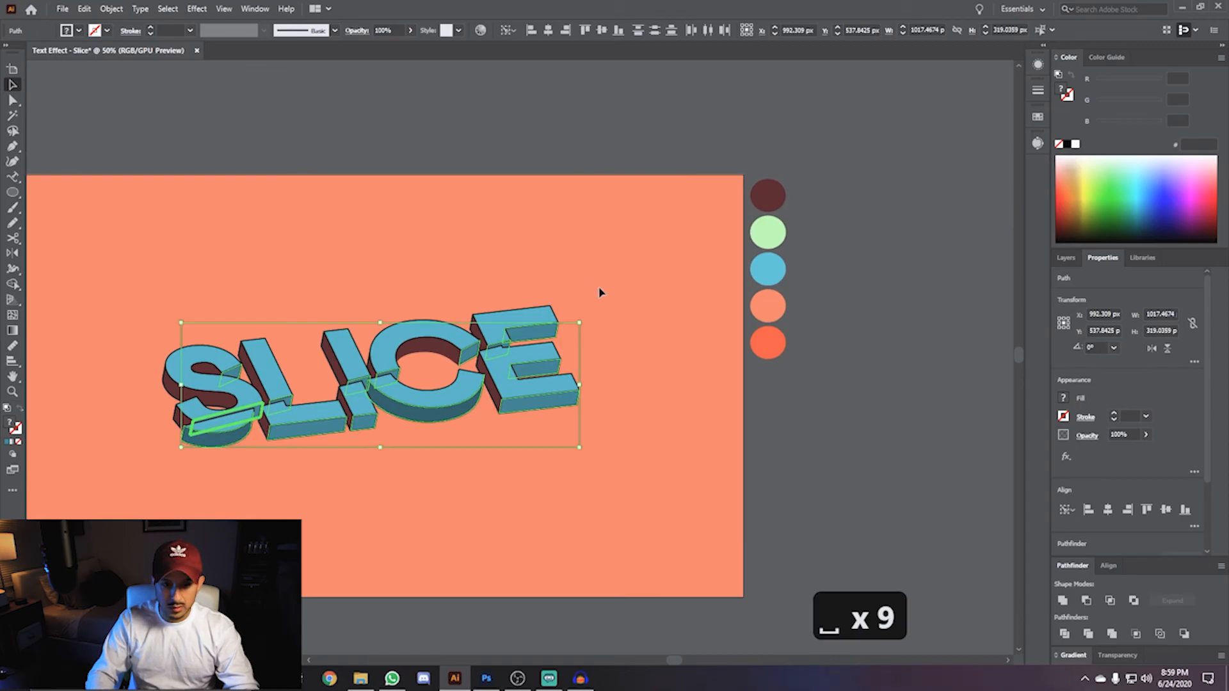
{"action": "key", "text": "i"}
{"action": "left_click", "coordinate": [768, 234]}
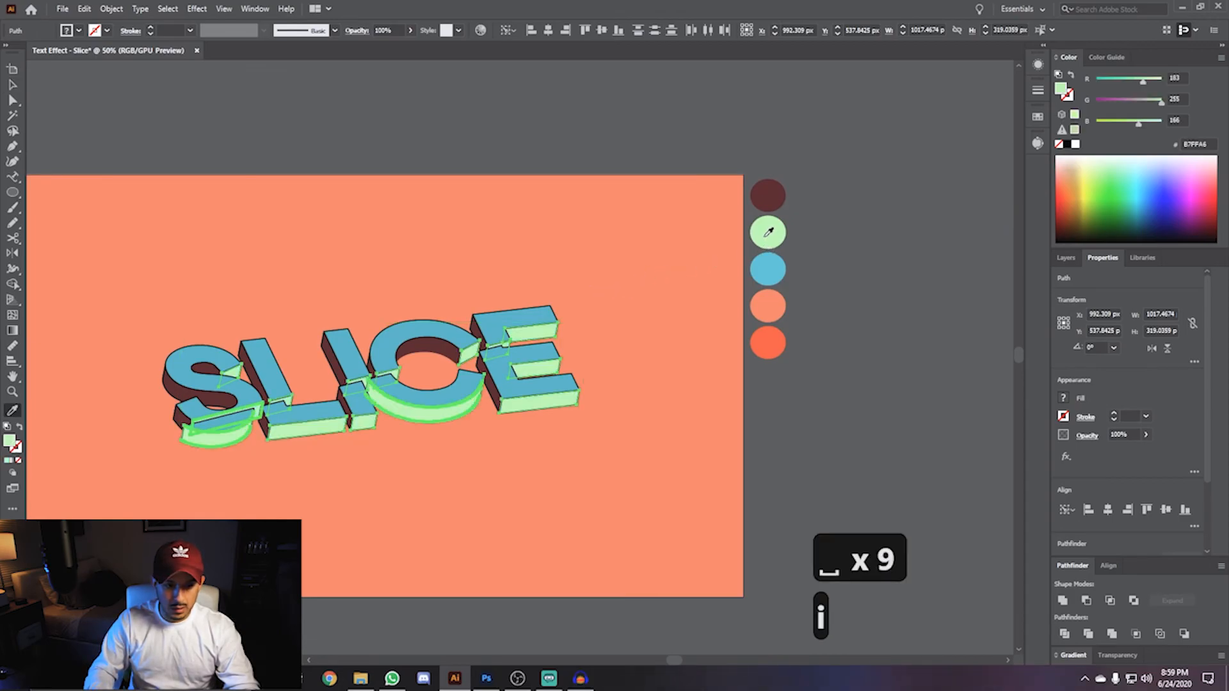
{"action": "key", "text": "v"}
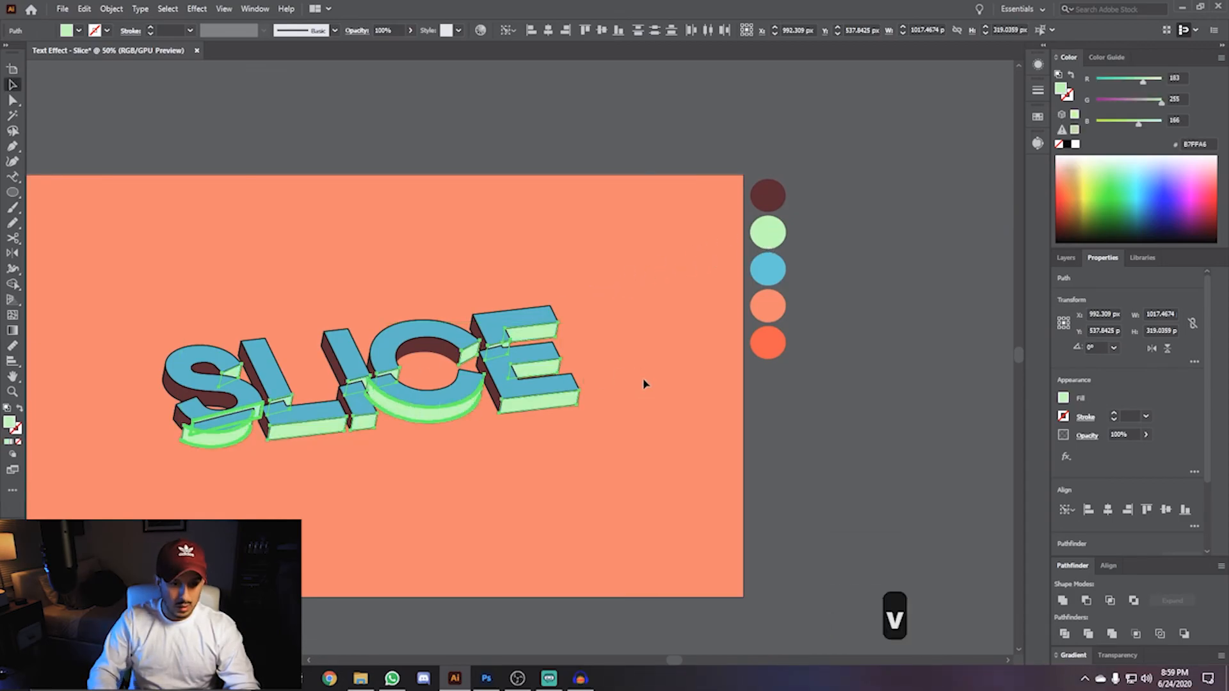
{"action": "left_click", "coordinate": [614, 467]}
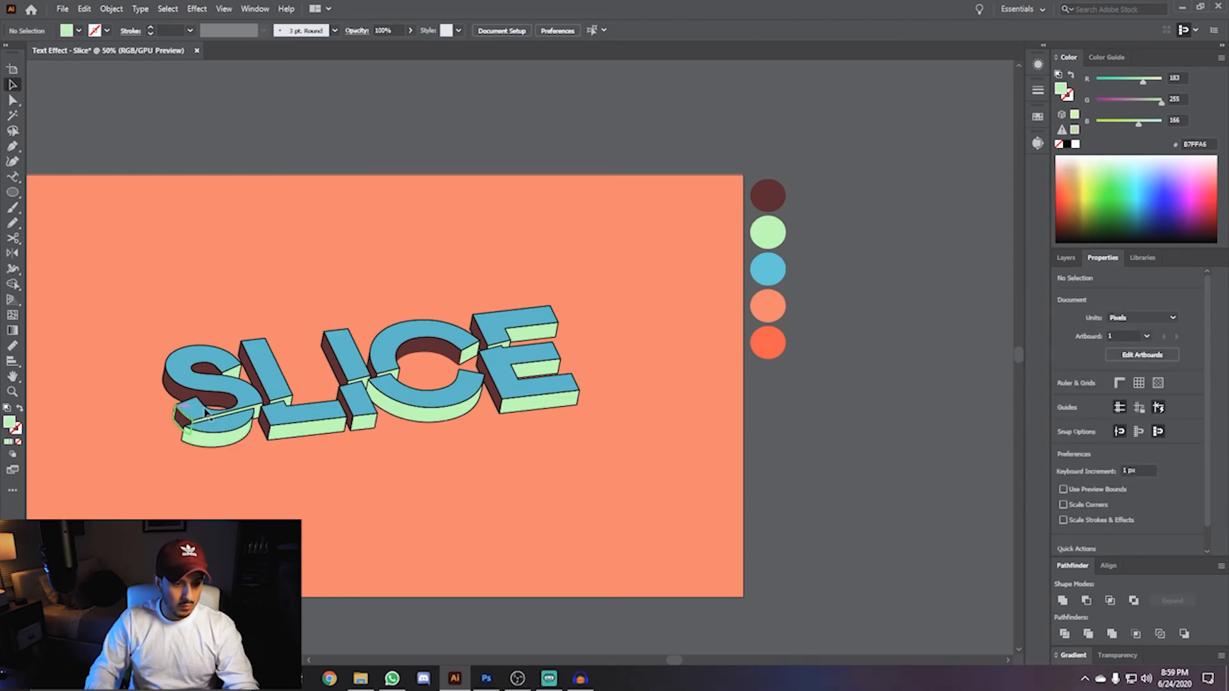
- Darken the small green face at the joint between the L and I to 96CC87 in the Color Picker
{"action": "scroll", "coordinate": [365, 366], "scroll_direction": "up", "scroll_amount": 4}
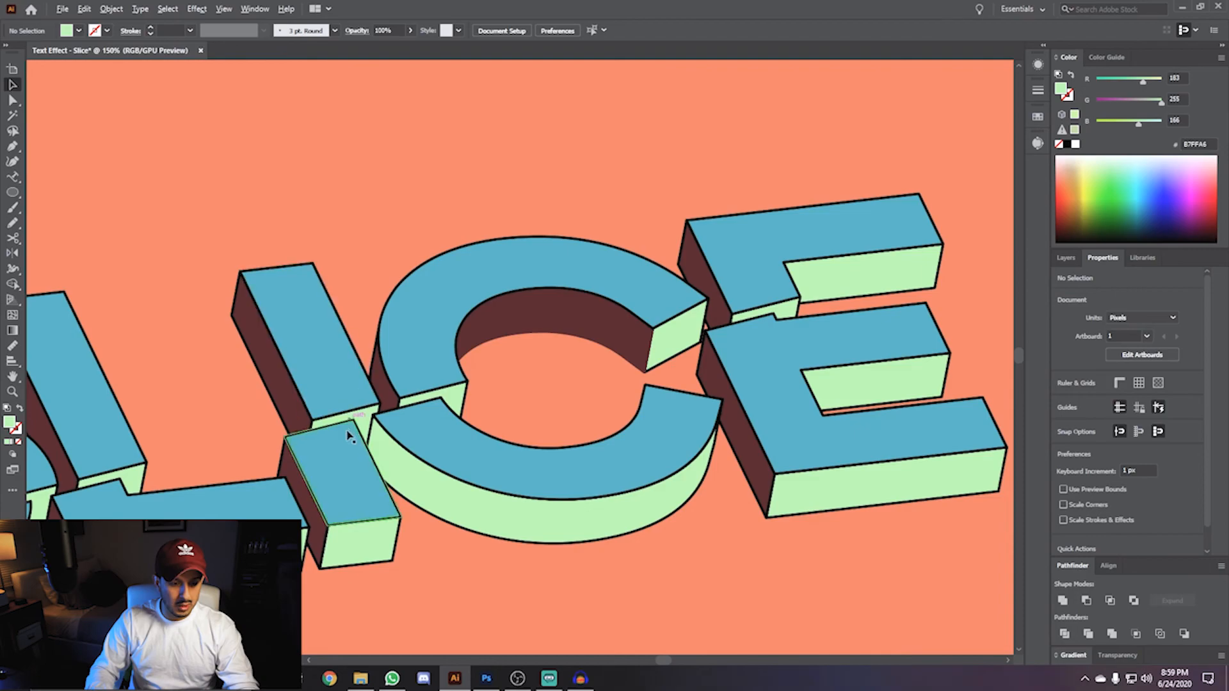
{"action": "scroll", "coordinate": [352, 437], "scroll_direction": "up", "scroll_amount": 2}
{"action": "left_click", "coordinate": [387, 396]}
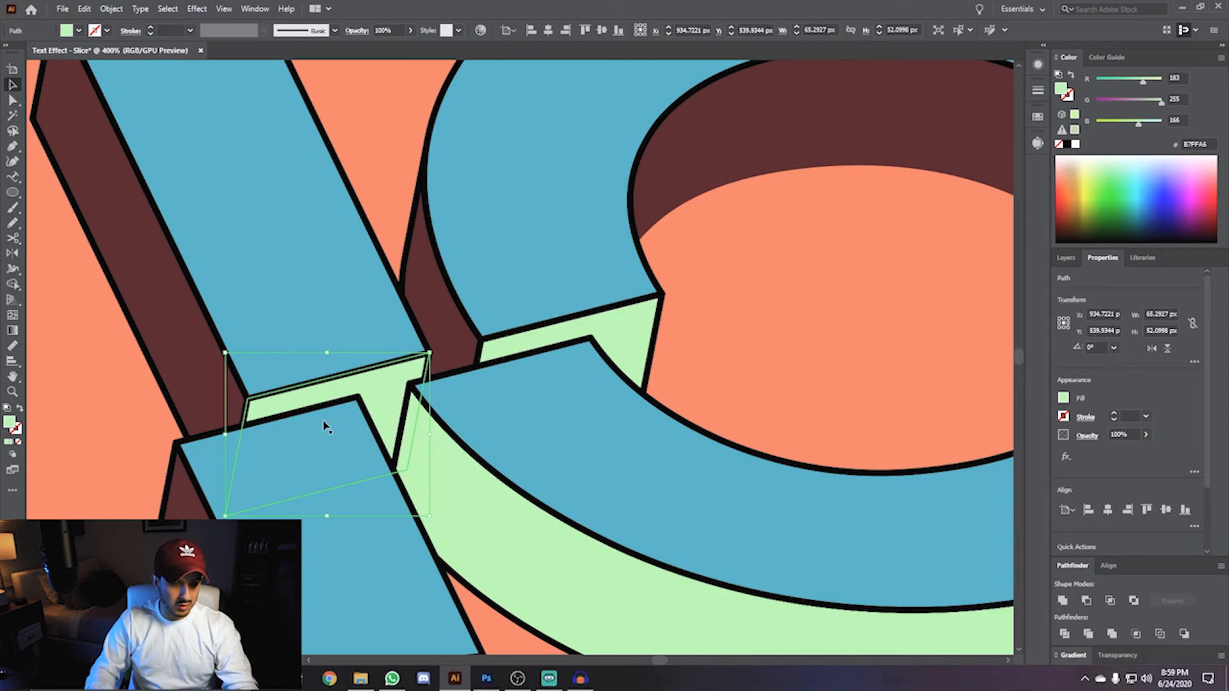
{"action": "double_click", "coordinate": [9, 422]}
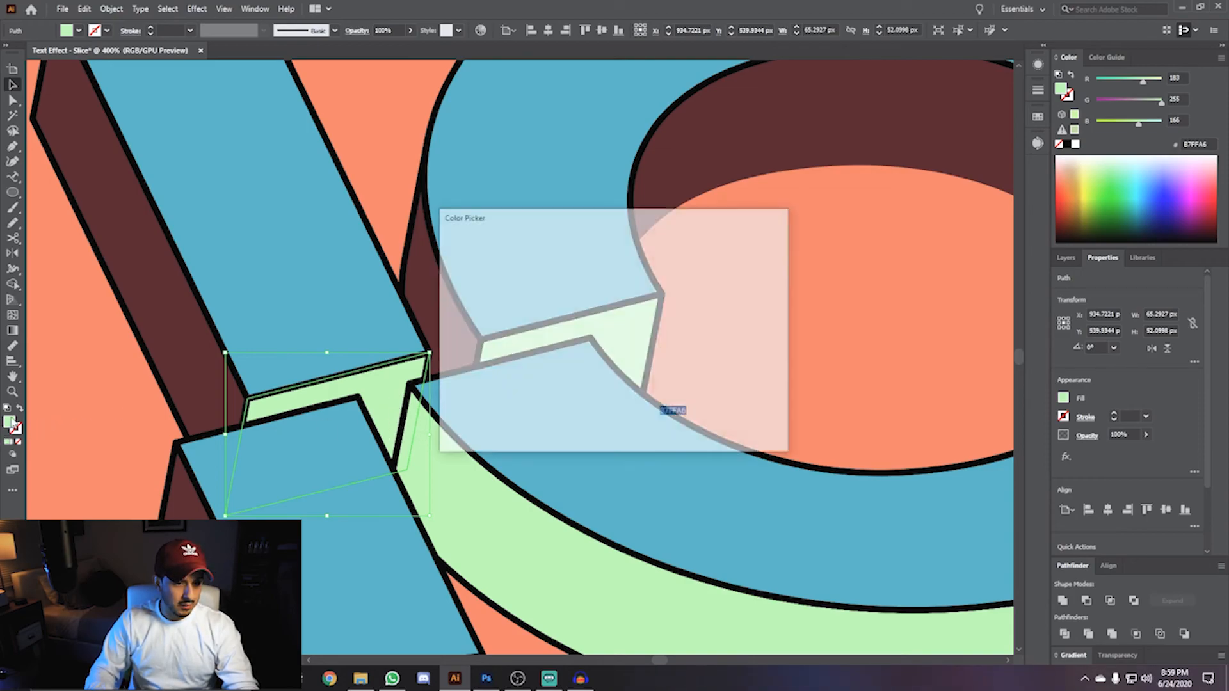
{"action": "left_click_drag", "start_coordinate": [499, 256], "coordinate": [502, 287]}
{"action": "left_click", "coordinate": [749, 258]}
{"action": "scroll", "coordinate": [722, 353], "scroll_direction": "down", "scroll_amount": 1}
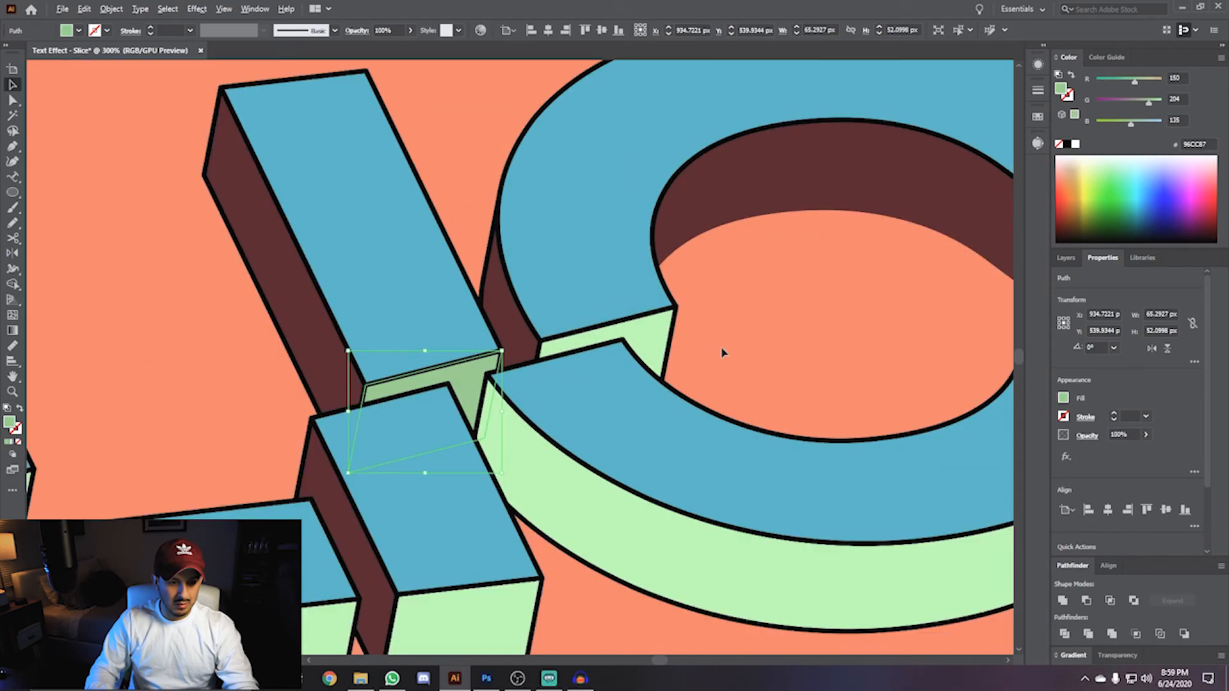
- Apply the same darker green to the other small joint faces by sampling the darkened face
{"action": "scroll", "coordinate": [722, 353], "scroll_direction": "down", "scroll_amount": 4}
{"action": "left_click", "coordinate": [269, 456]}
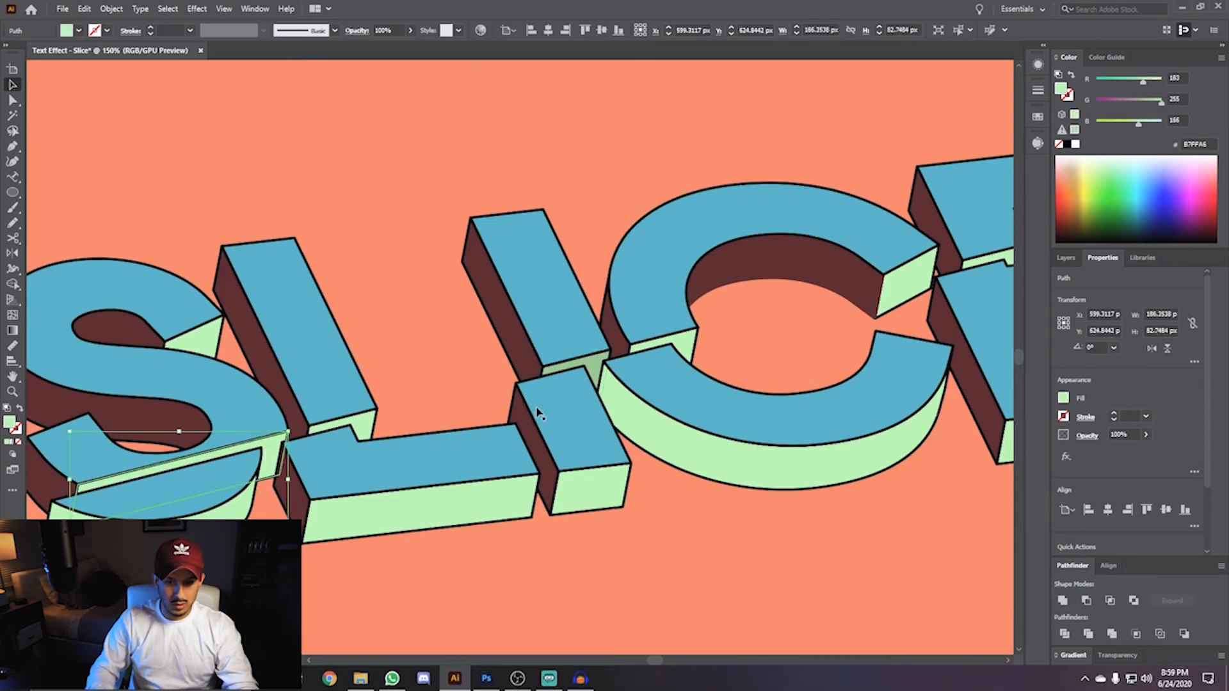
{"action": "left_click_drag", "start_coordinate": [779, 316], "coordinate": [442, 369]}
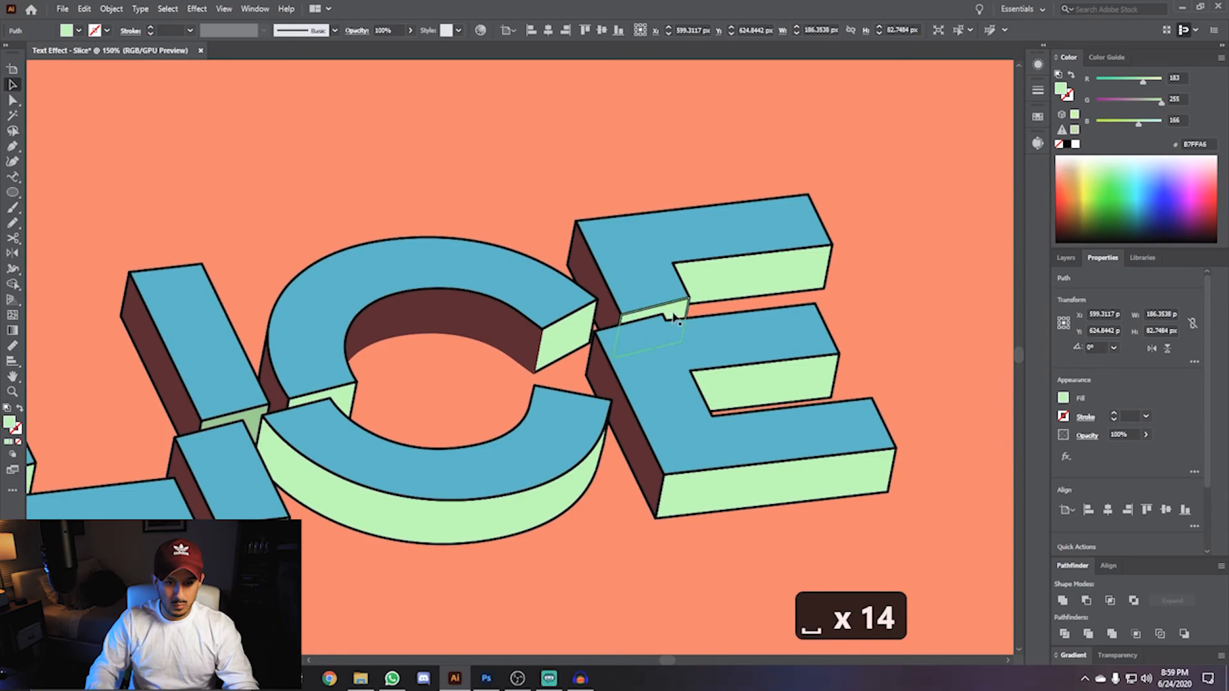
{"action": "left_click", "coordinate": [232, 434], "text": "shift"}
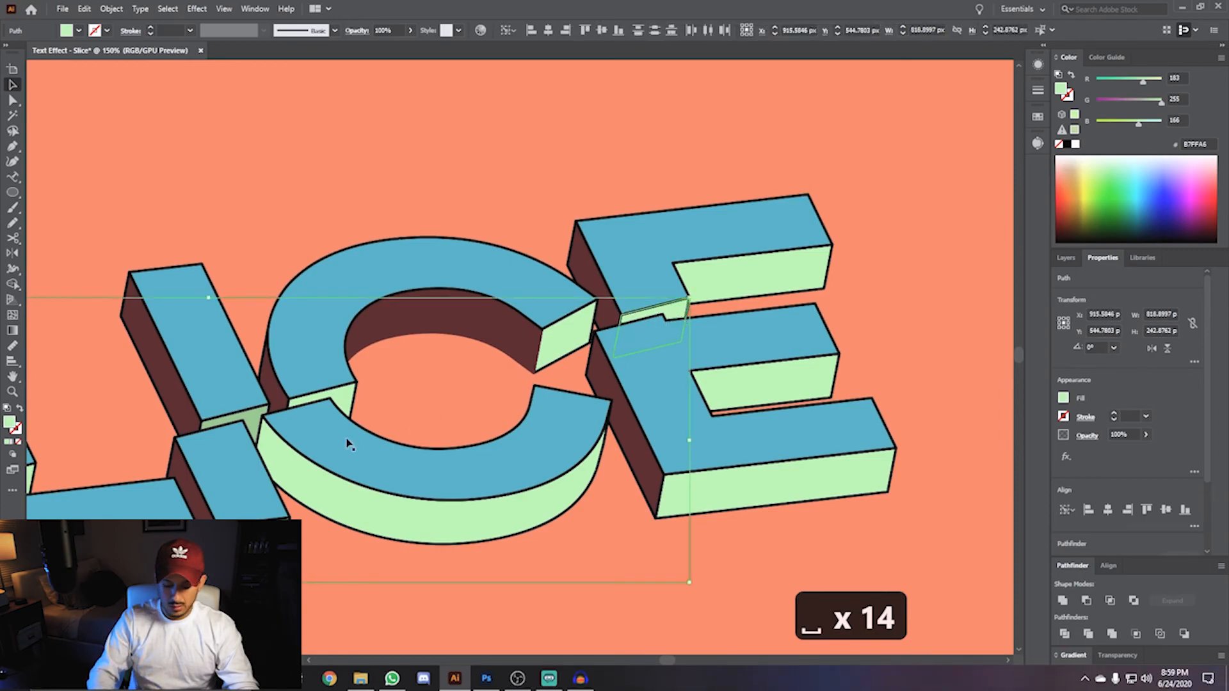
{"action": "key", "text": "i"}
{"action": "left_click", "coordinate": [260, 413]}
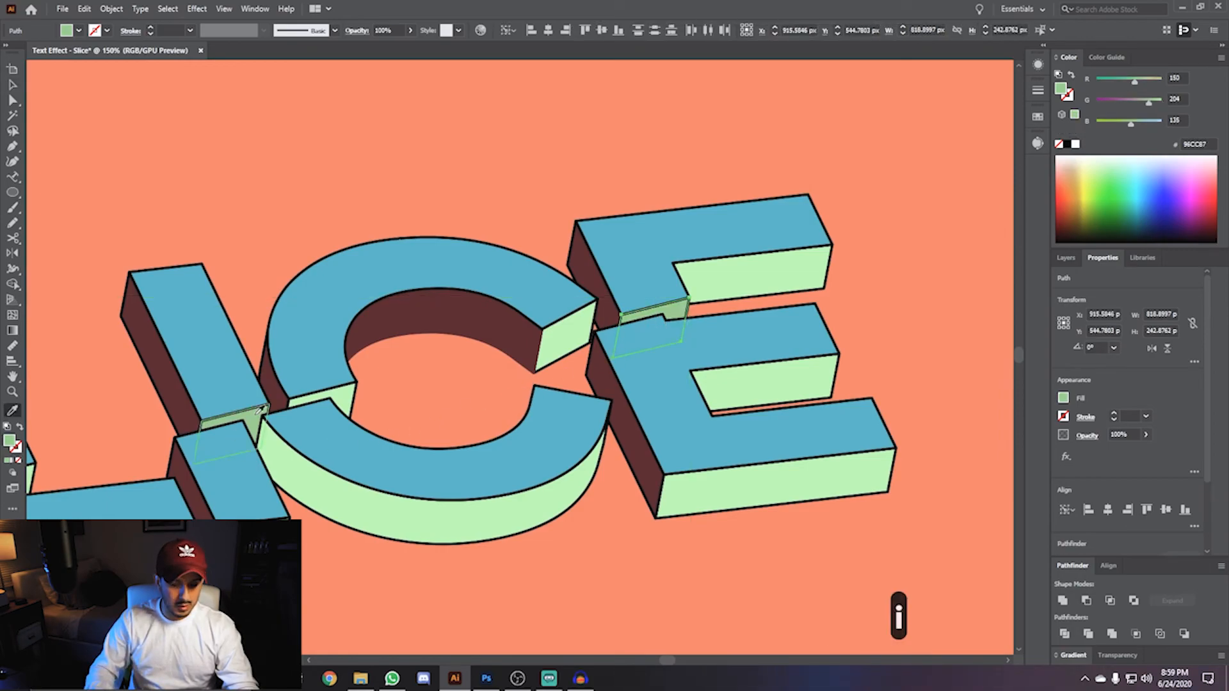
{"action": "key", "text": "v"}
{"action": "left_click", "coordinate": [335, 539]}
- Select all the letter pieces and copy them
{"action": "scroll", "coordinate": [329, 504], "scroll_direction": "down", "scroll_amount": 1}
{"action": "key", "text": "space"}
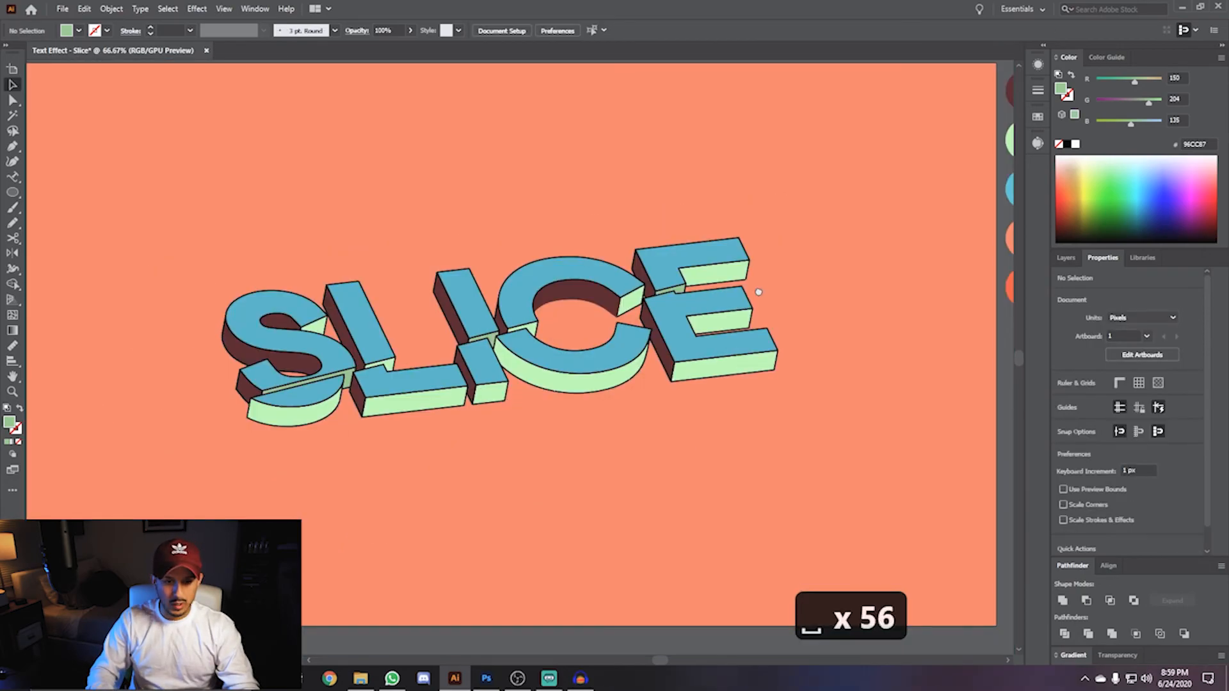
{"action": "mouse_move", "coordinate": [760, 292]}
{"action": "left_mouse_down"}
{"action": "mouse_move", "coordinate": [678, 296]}
{"action": "mouse_move", "coordinate": [753, 292]}
{"action": "left_mouse_up"}
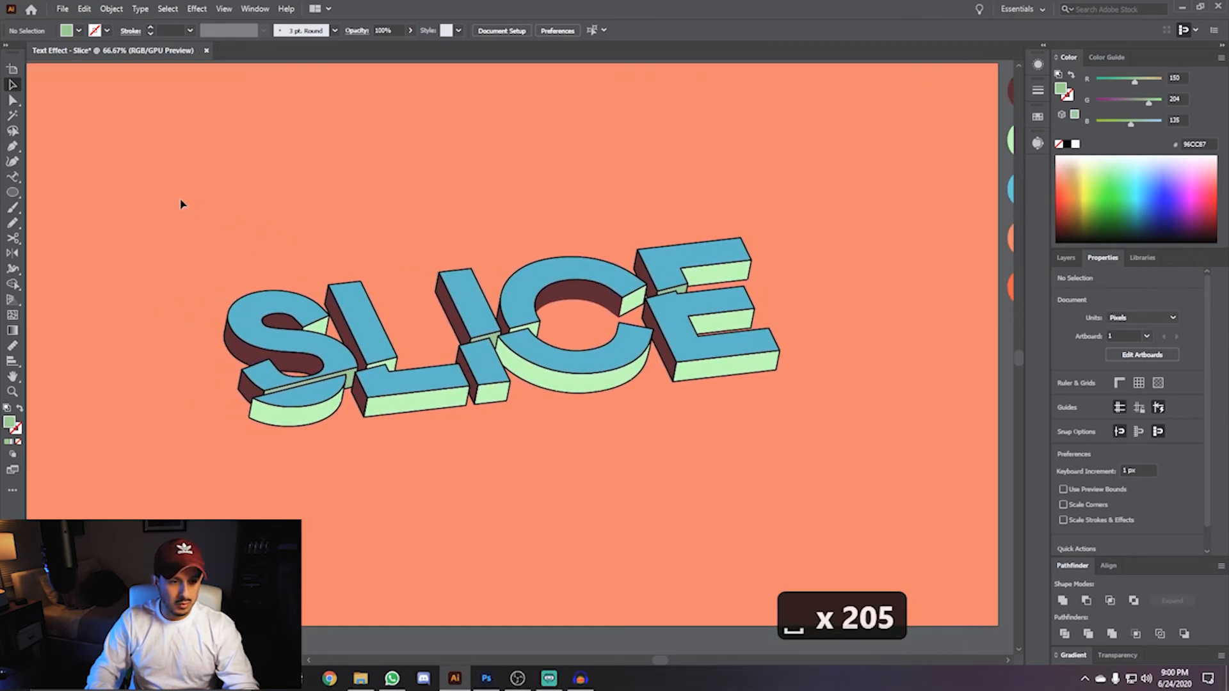
{"action": "left_click_drag", "start_coordinate": [218, 185], "coordinate": [855, 474]}
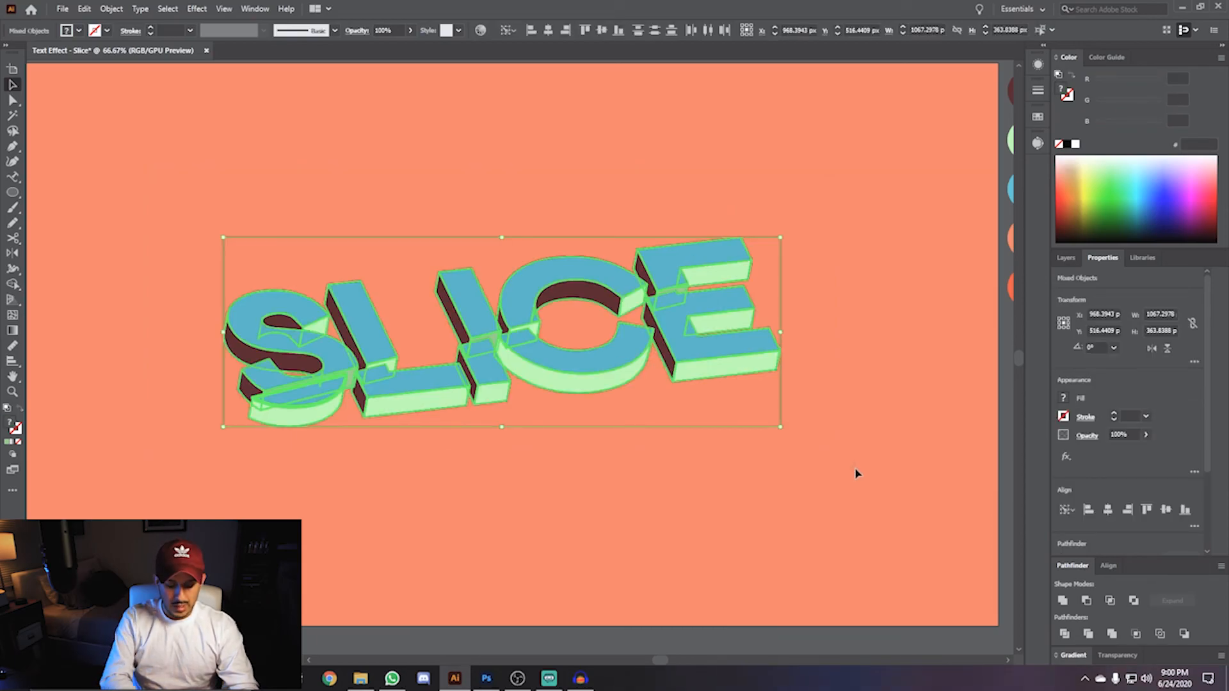
{"action": "key", "text": "ctrl+c"}
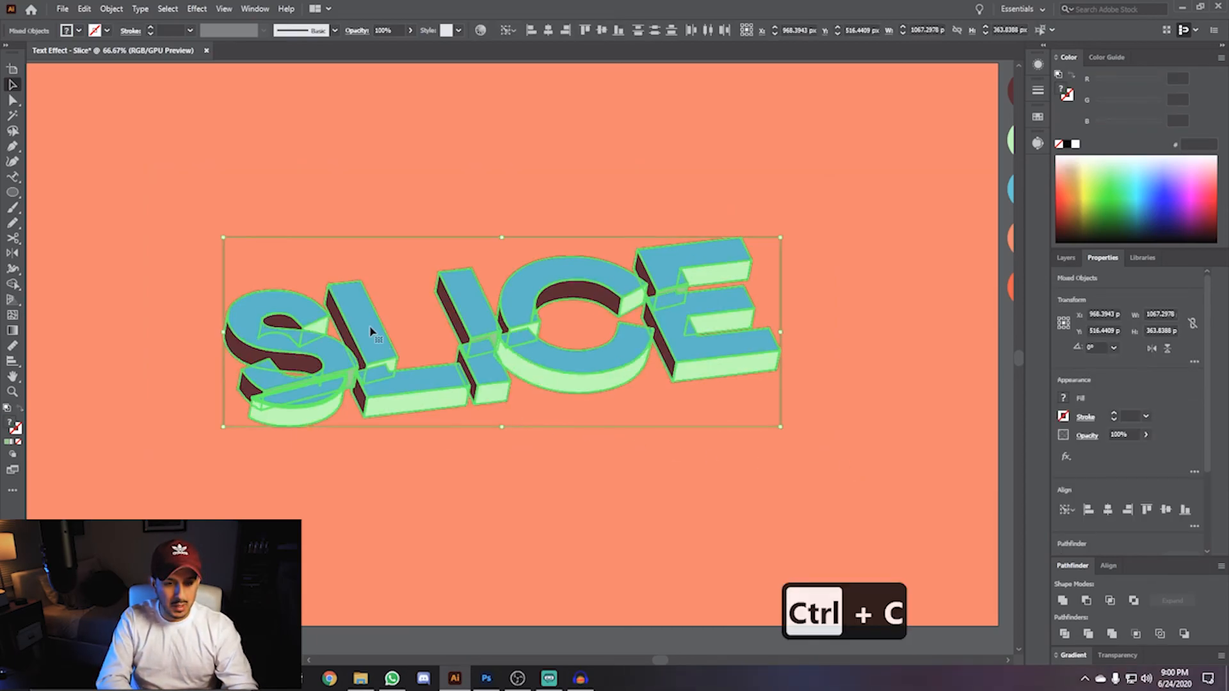
- Merge the selection into one silhouette with Pathfinder Unite and fill it with the red-orange swatch
{"action": "left_click", "coordinate": [1062, 601]}
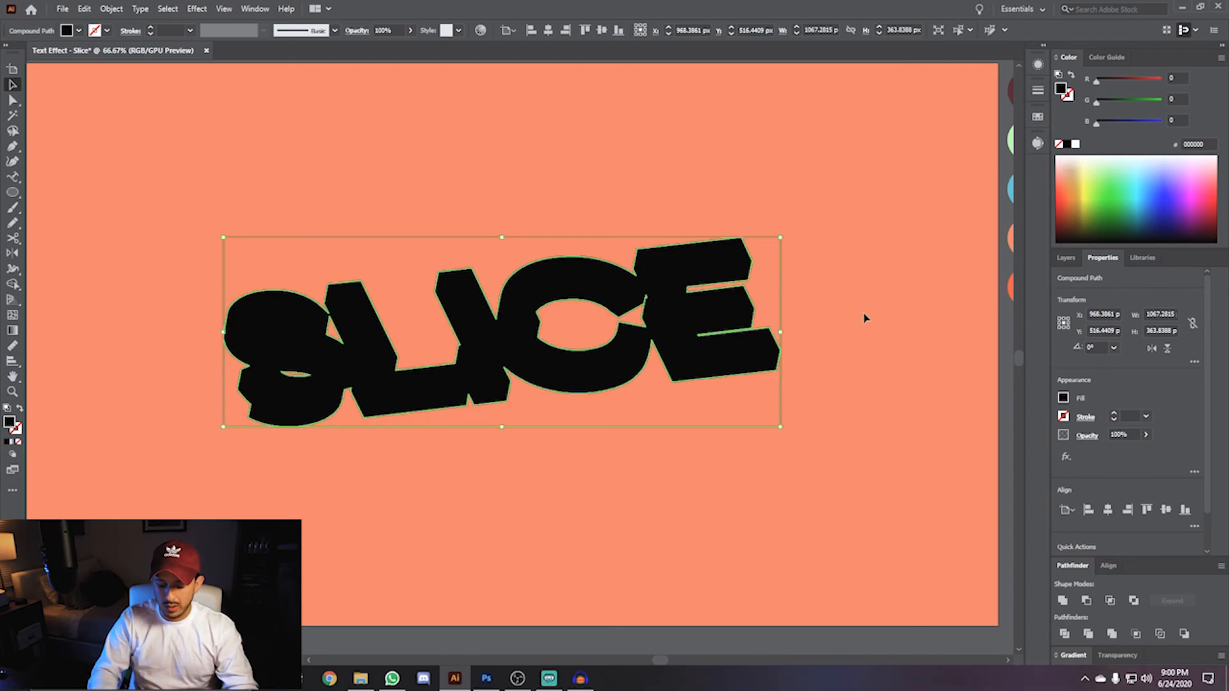
{"action": "key", "text": "i"}
{"action": "scroll", "coordinate": [820, 294], "scroll_direction": "right", "scroll_amount": 2}
{"action": "left_click_drag", "start_coordinate": [821, 294], "coordinate": [834, 297]}
{"action": "left_click", "coordinate": [895, 286]}
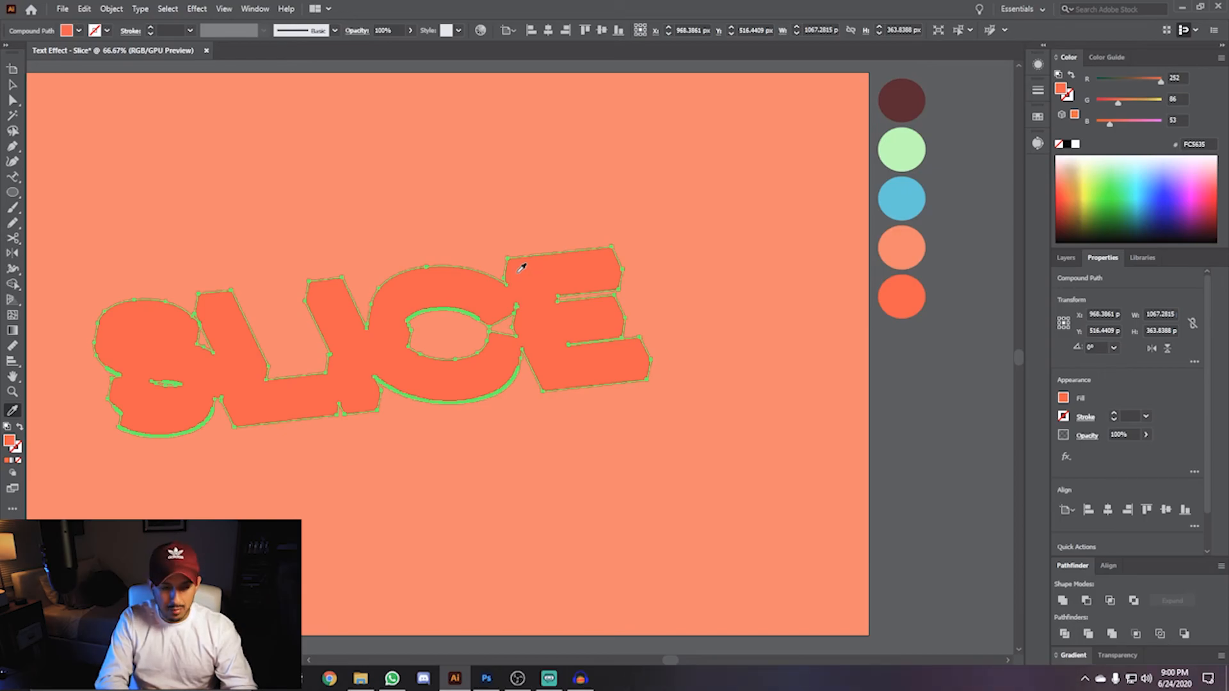
- Paste the copied letter pieces in front of the red-orange silhouette
{"action": "key", "text": "ctrl+f"}
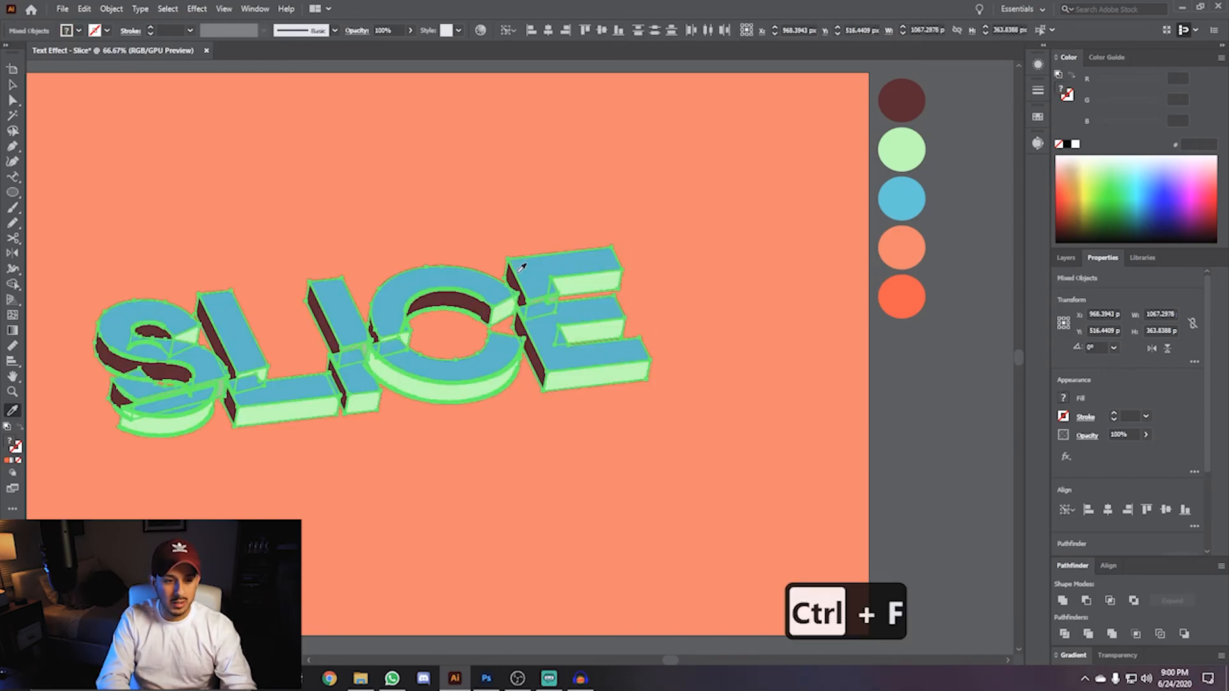
{"action": "key", "text": "space"}
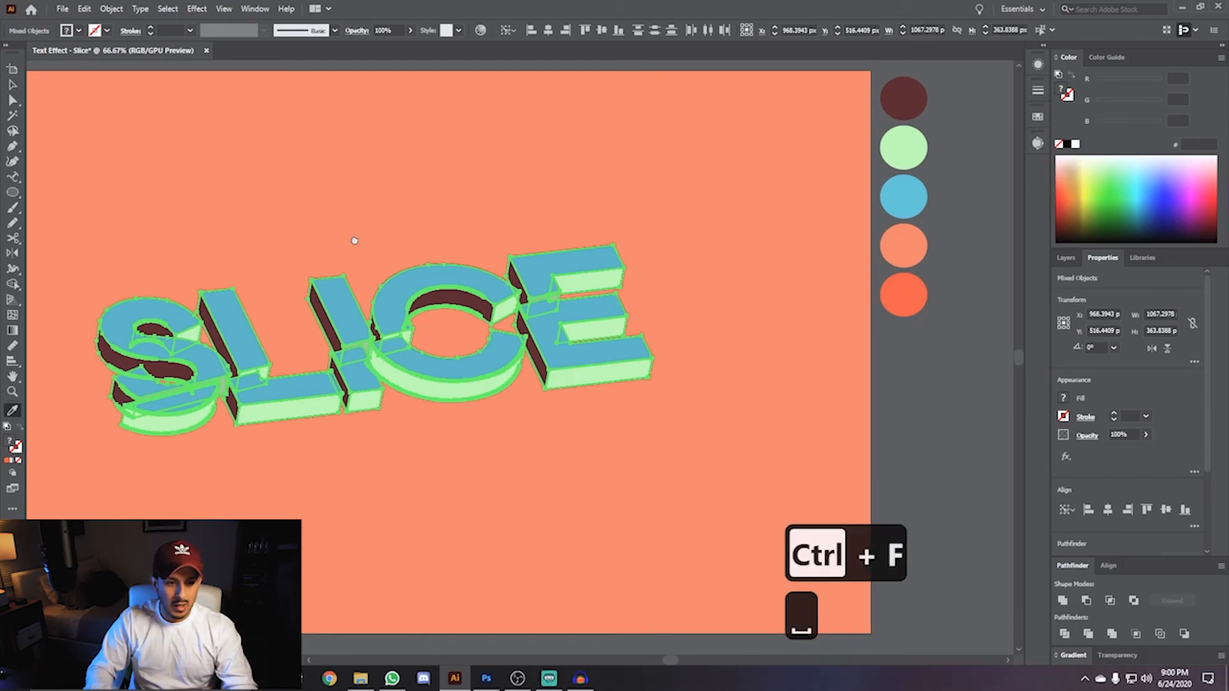
{"action": "left_click_drag", "start_coordinate": [343, 241], "coordinate": [510, 247]}
{"action": "key", "text": "v"}
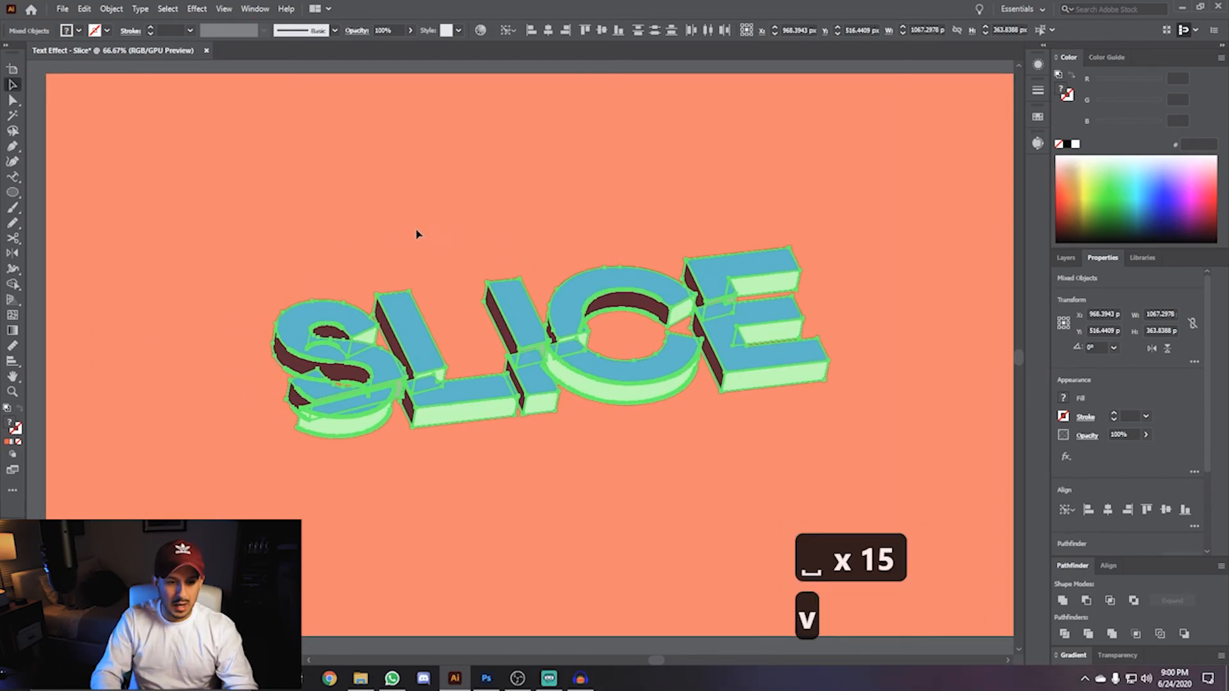
- Select the red-orange silhouette in the Layers list and nudge it up and to the left behind the letters
{"action": "left_click", "coordinate": [407, 233]}
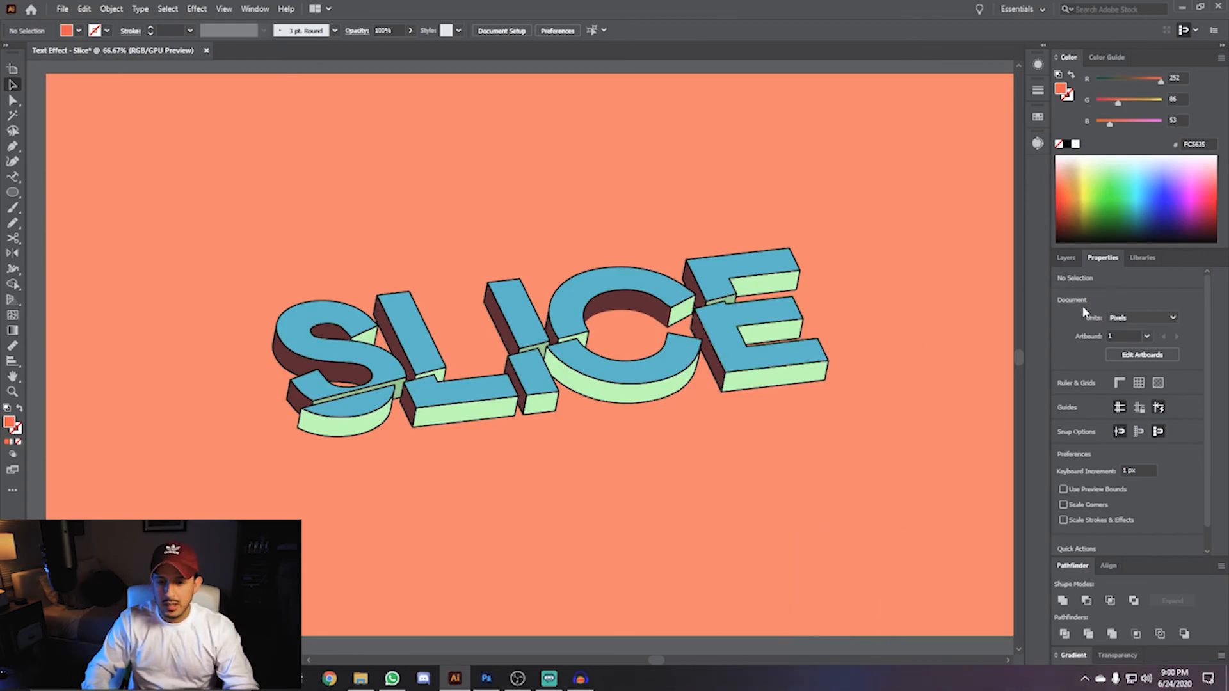
{"action": "left_click", "coordinate": [1066, 259]}
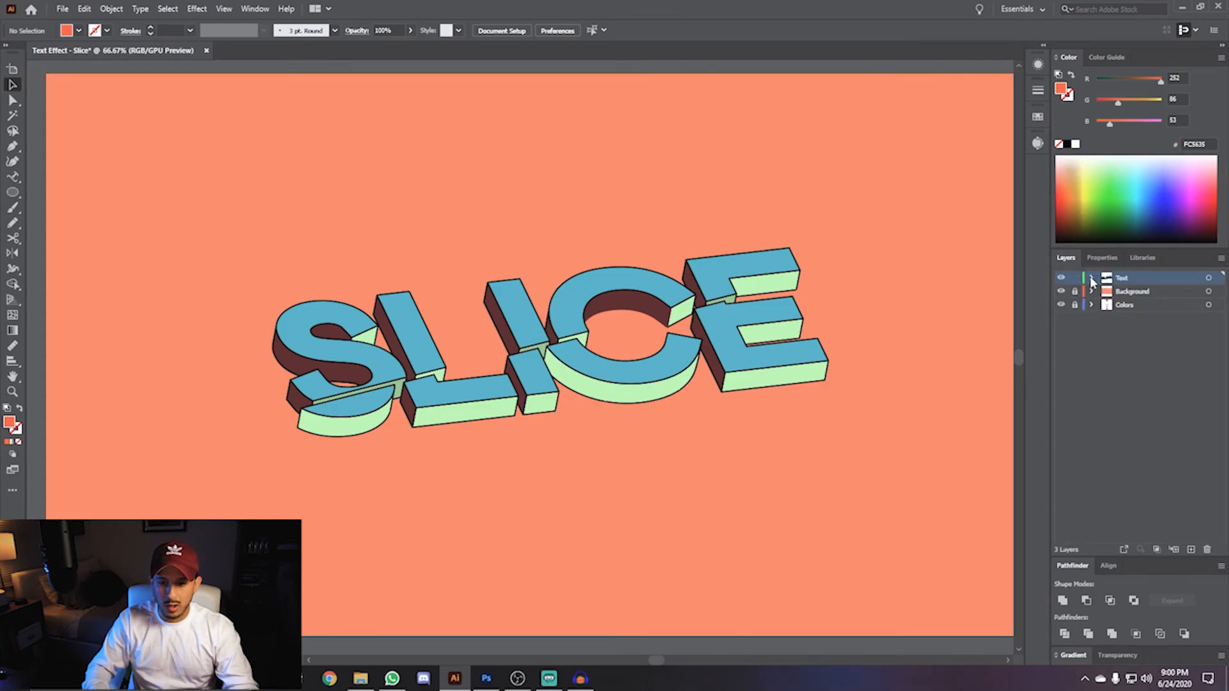
{"action": "left_click", "coordinate": [1091, 280]}
{"action": "scroll", "coordinate": [1096, 341], "scroll_direction": "down", "scroll_amount": 2}
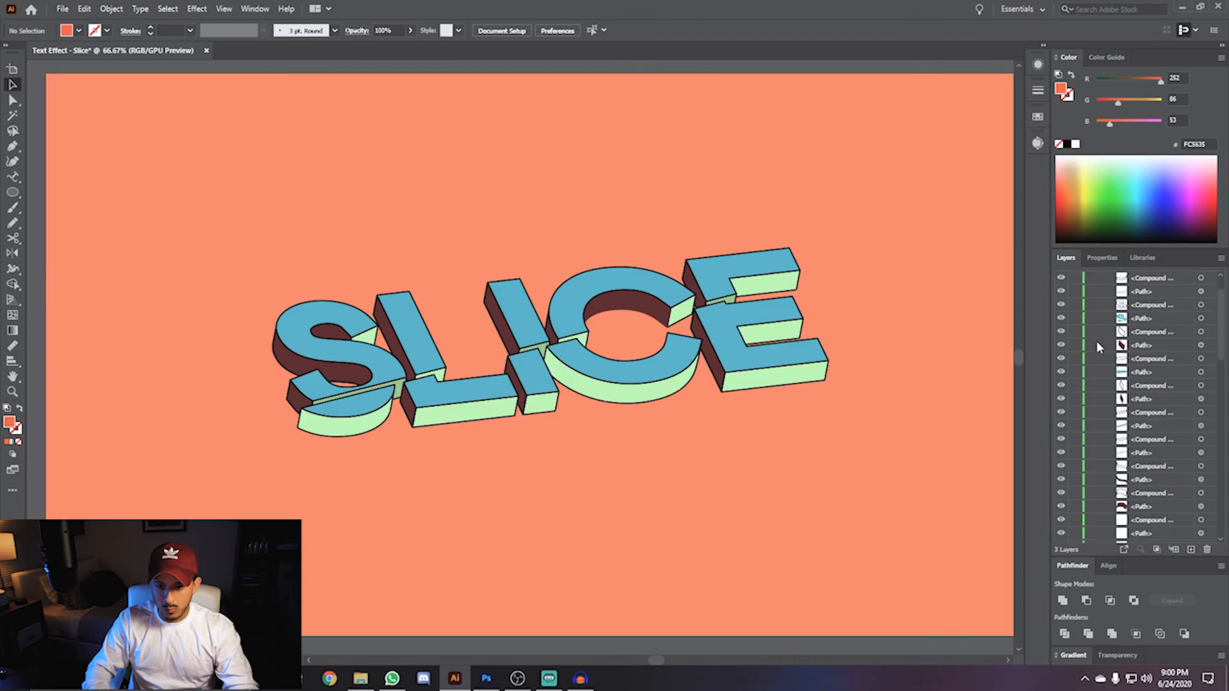
{"action": "scroll", "coordinate": [1097, 341], "scroll_direction": "down", "scroll_amount": 3}
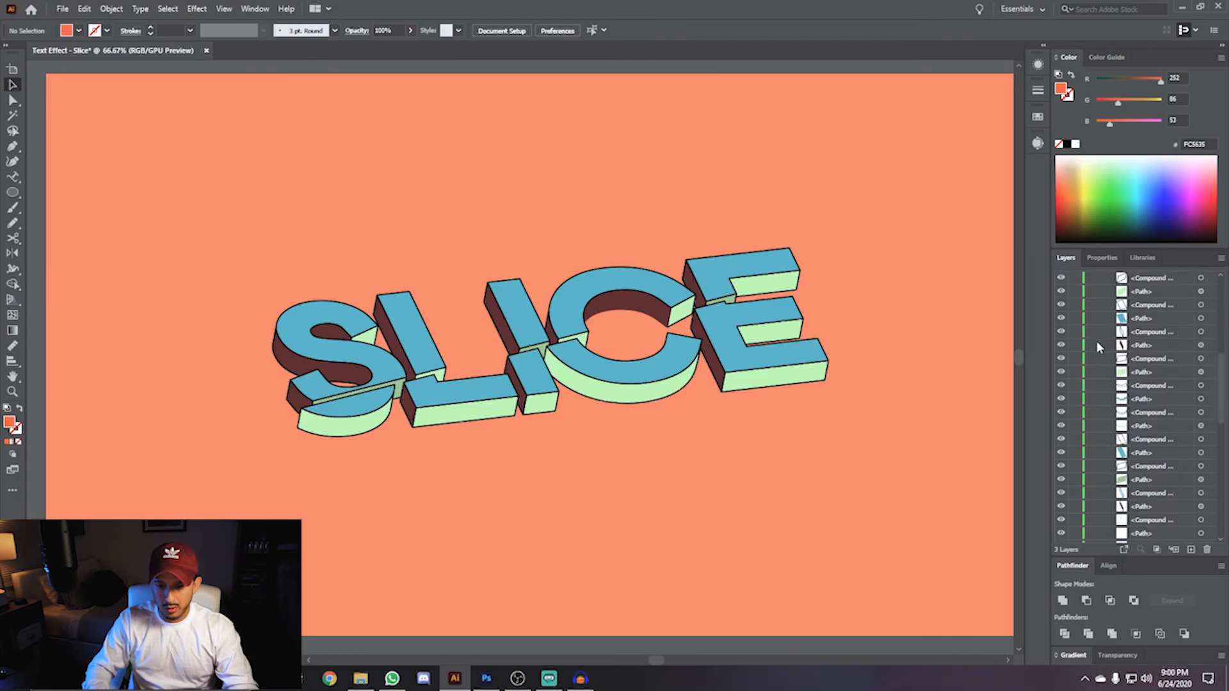
{"action": "scroll", "coordinate": [1096, 340], "scroll_direction": "down", "scroll_amount": 5}
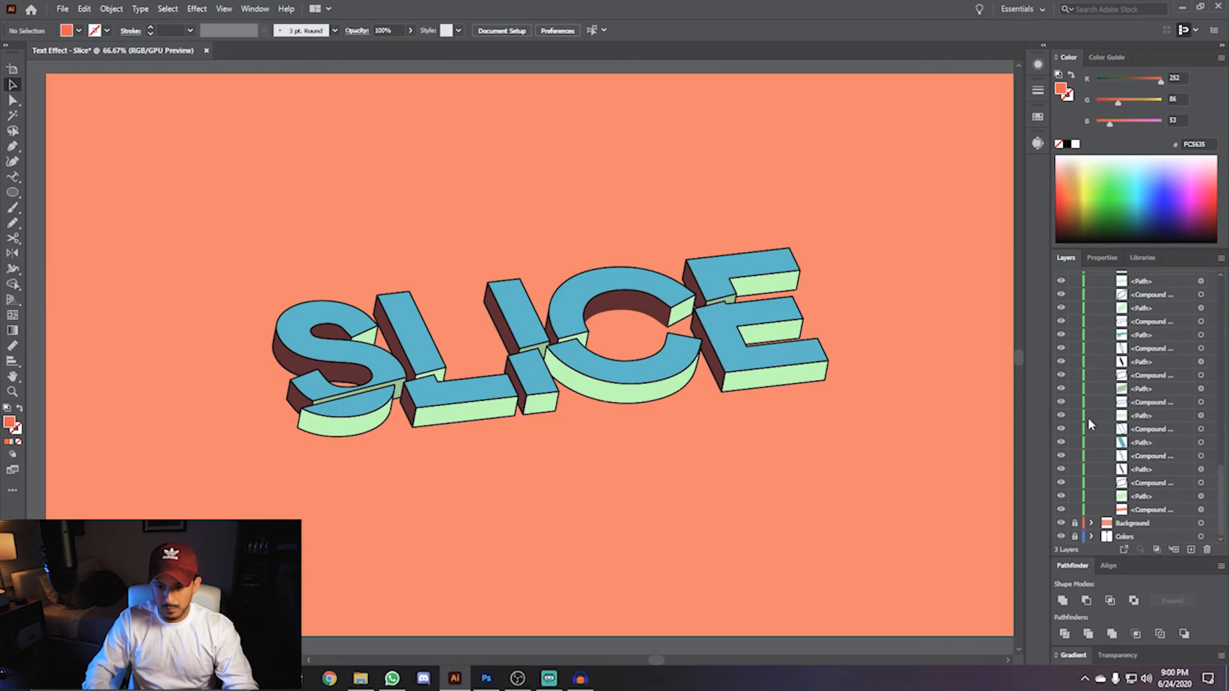
{"action": "left_click", "coordinate": [1177, 511]}
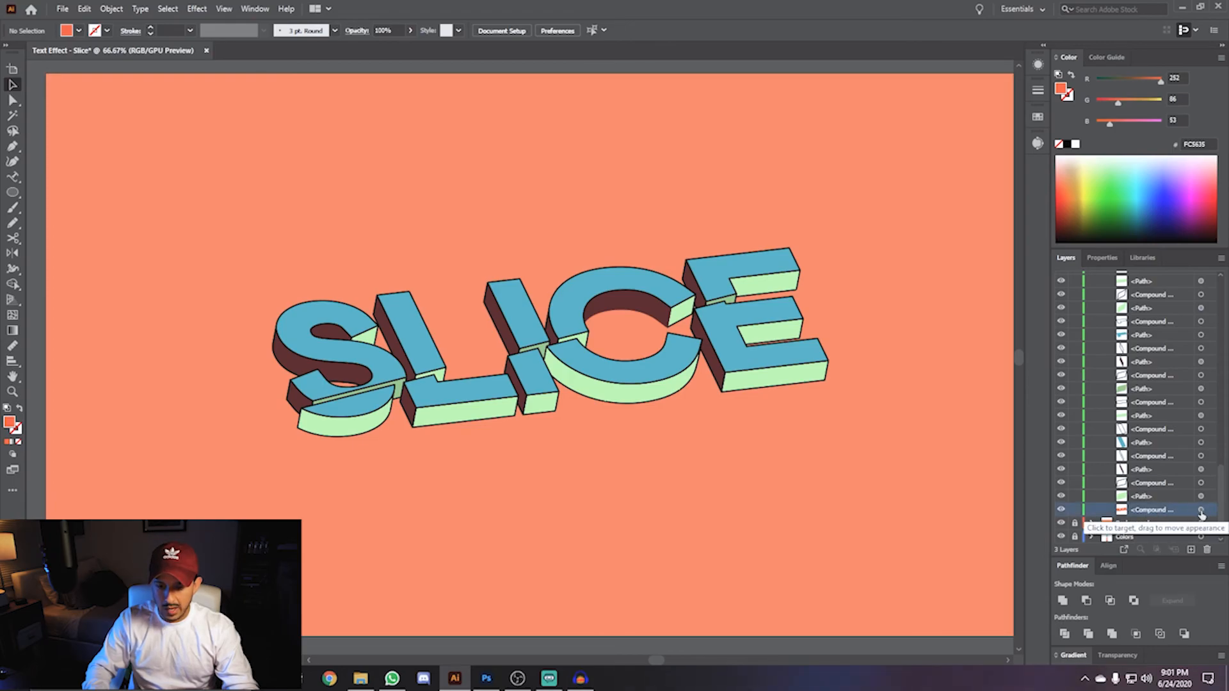
{"action": "left_click", "coordinate": [1202, 511]}
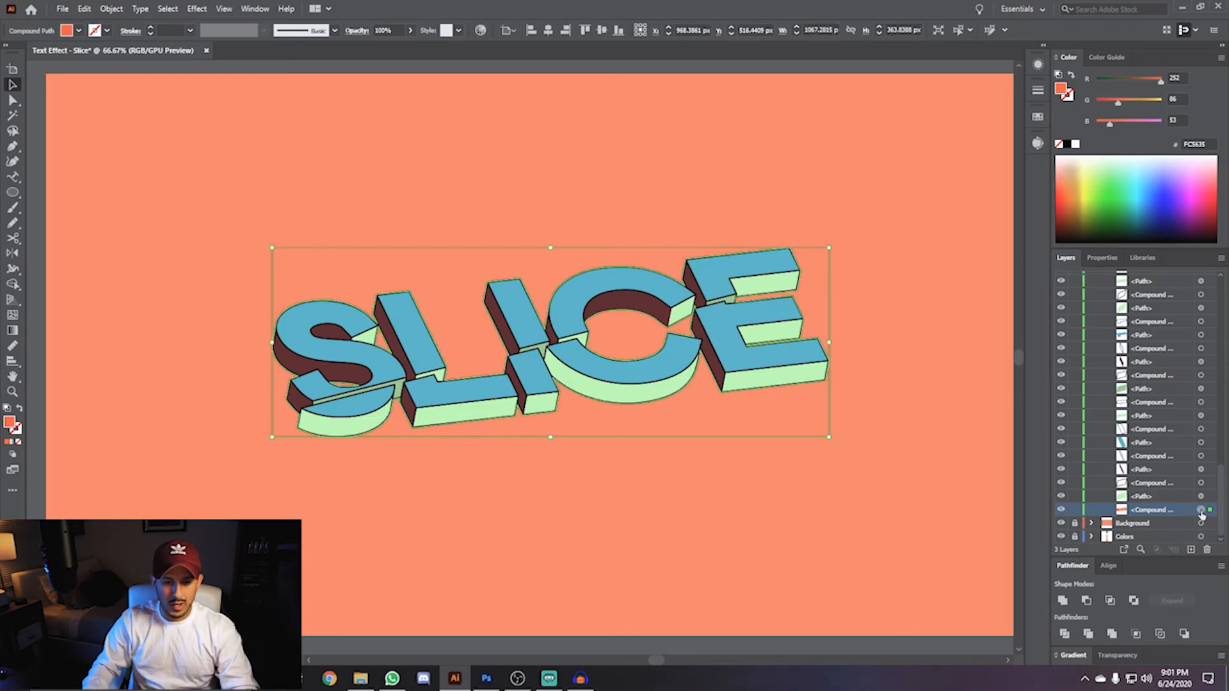
{"action": "key", "text": "shift+Up"}
{"action": "key", "text": "shift+Up"}
{"action": "key", "text": "shift+Left"}
{"action": "key", "text": "shift+Left"}
{"action": "key", "text": "shift+Left"}
{"action": "key", "text": "shift+Left"}
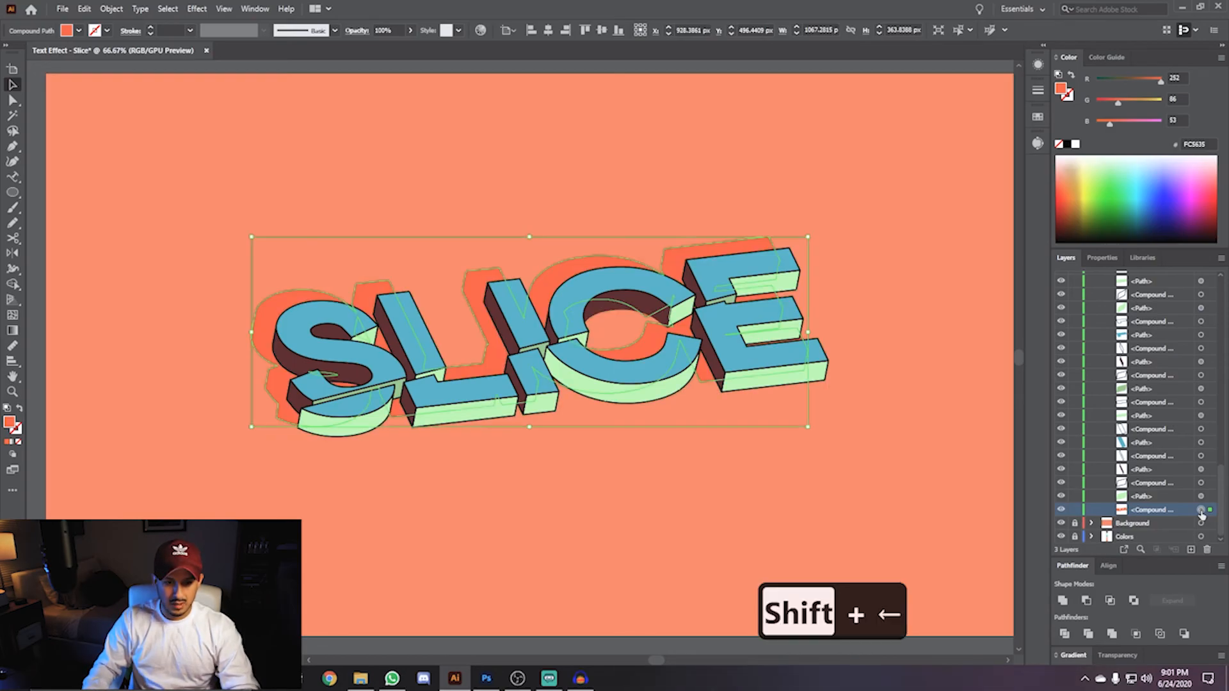
{"action": "left_click", "coordinate": [590, 164]}
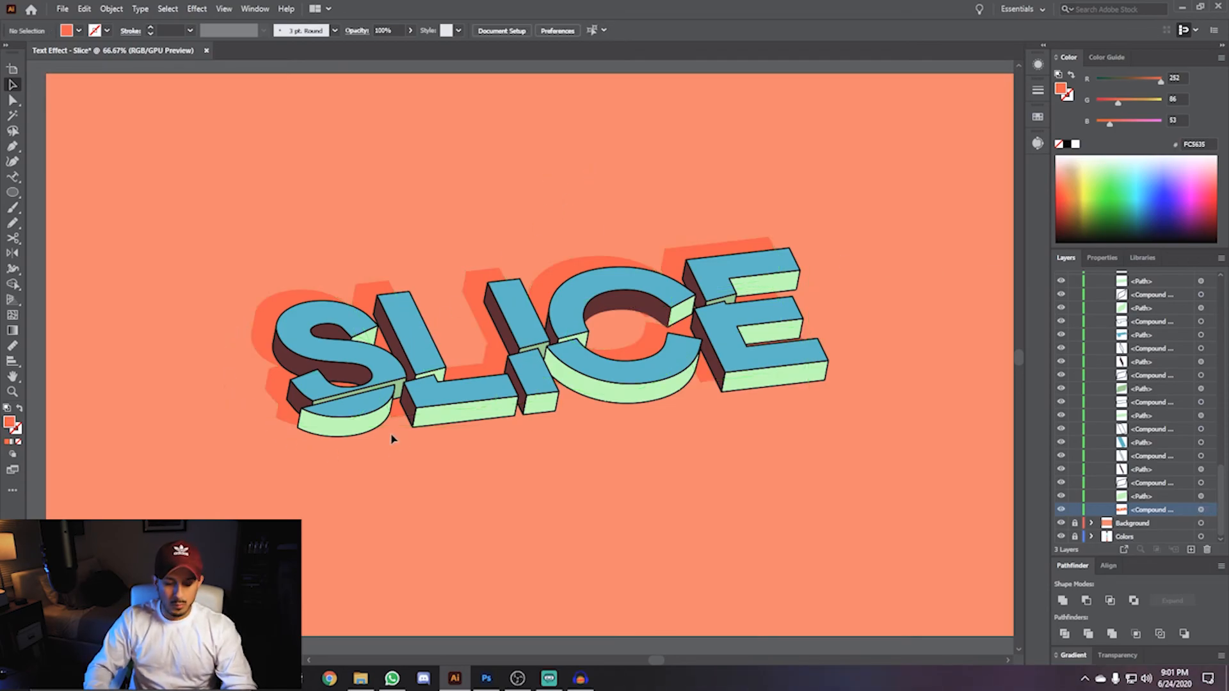
- Switch to the Pen tool and toggle Snap to Pixel in the view options
{"action": "scroll", "coordinate": [392, 425], "scroll_direction": "up", "scroll_amount": 3}
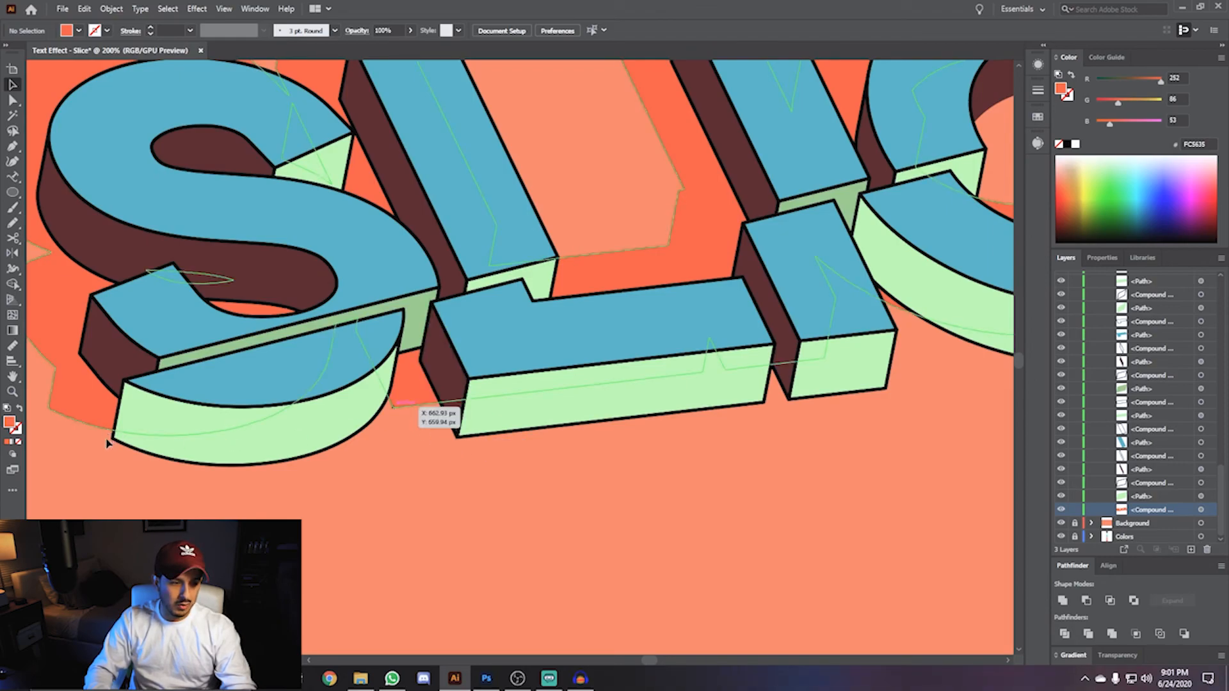
{"action": "key", "text": "space"}
{"action": "left_click_drag", "start_coordinate": [808, 342], "coordinate": [734, 283]}
{"action": "left_click_drag", "start_coordinate": [271, 352], "coordinate": [601, 359]}
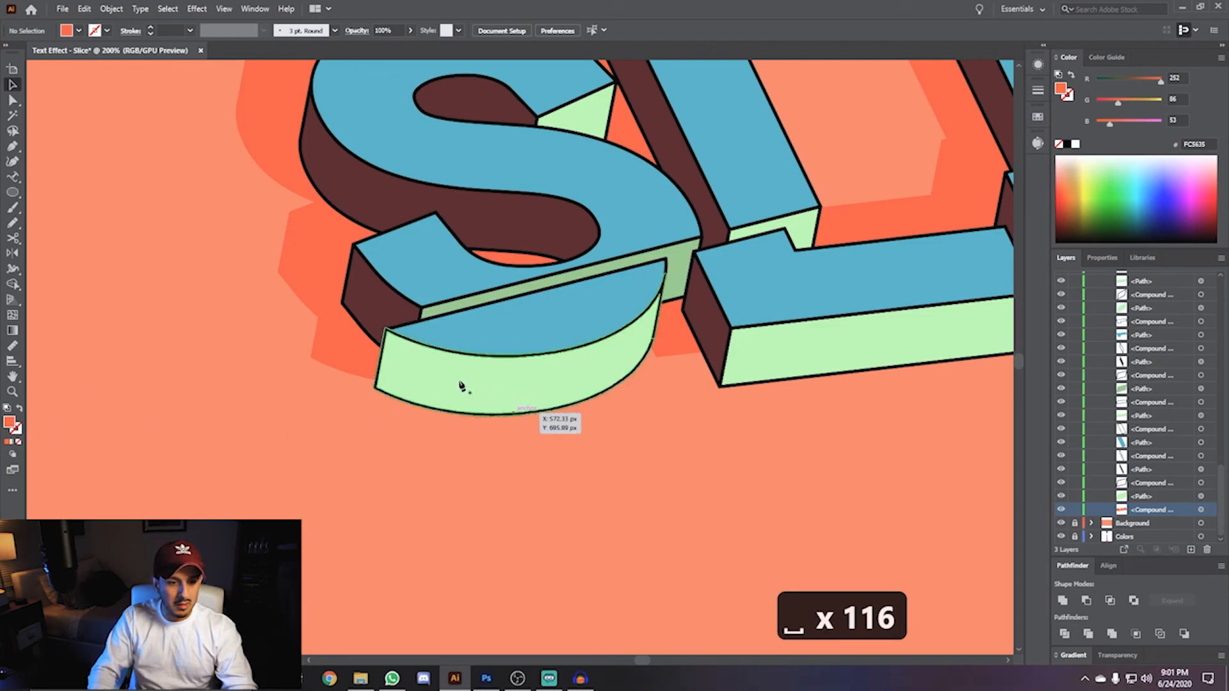
{"action": "key", "text": "p"}
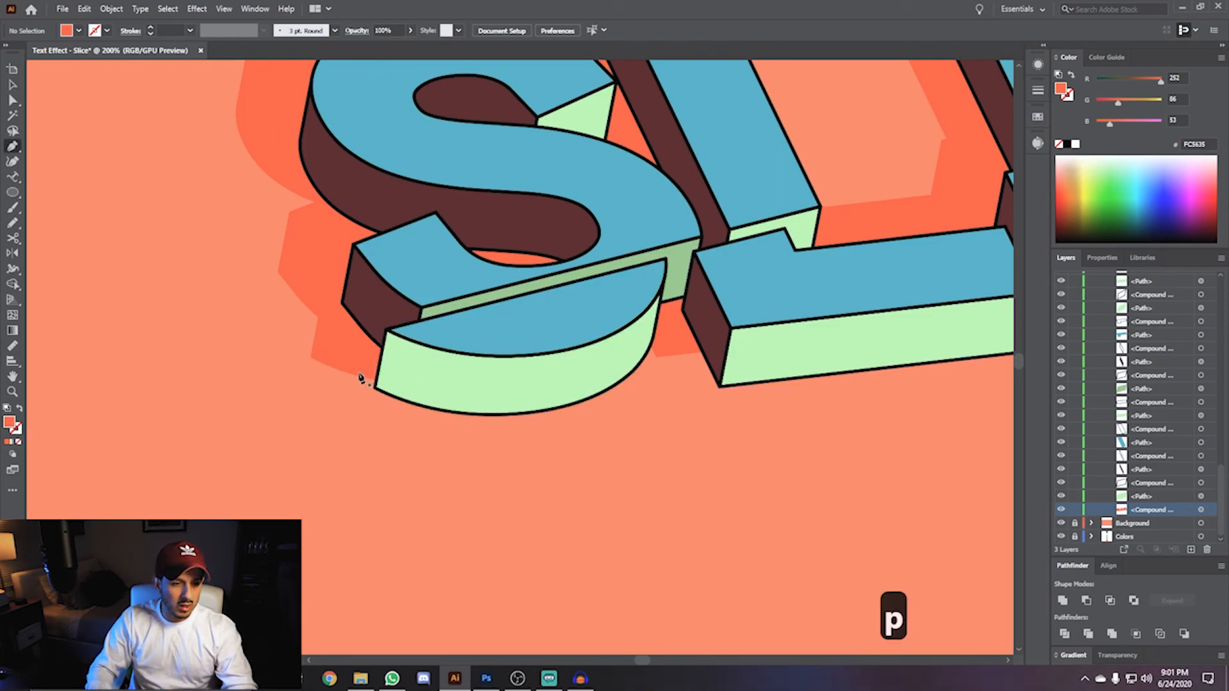
{"action": "left_click", "coordinate": [251, 9]}
{"action": "left_click", "coordinate": [259, 297]}
{"action": "left_click", "coordinate": [224, 9]}
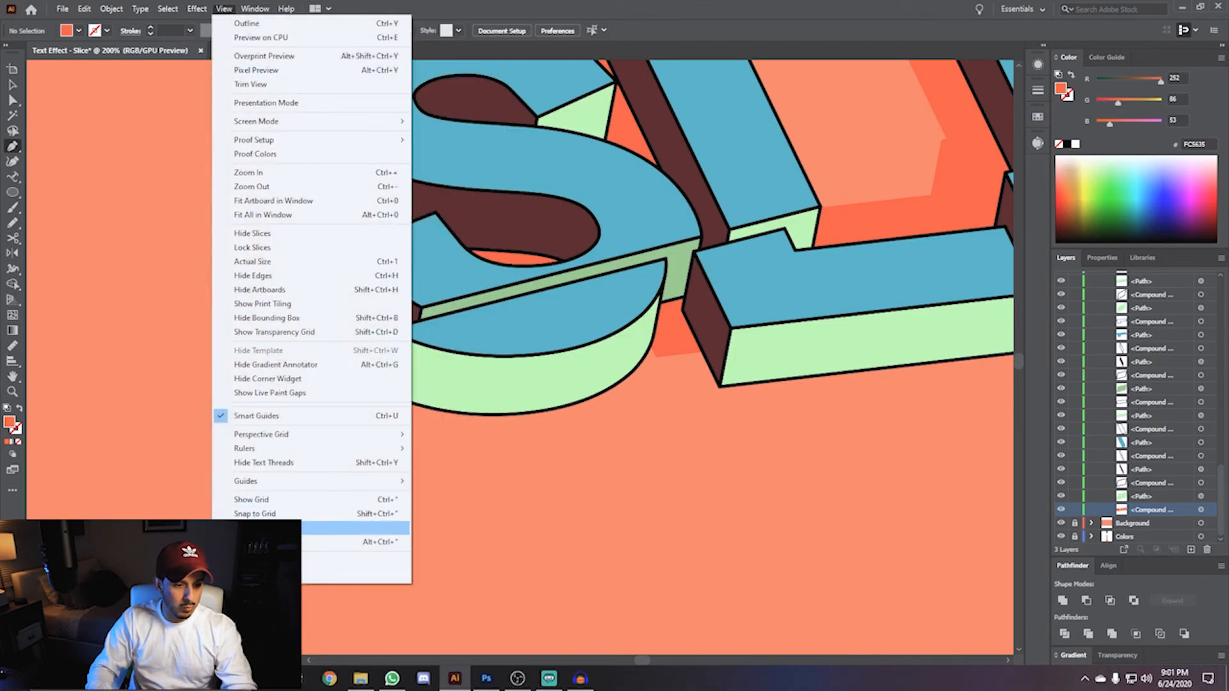
{"action": "left_click", "coordinate": [346, 528]}
- Draw a red-orange filler shape with the Pen tool under the S's lower-left corner to close the silhouette gap
{"action": "scroll", "coordinate": [394, 395], "scroll_direction": "up", "scroll_amount": 2}
{"action": "left_click_drag", "start_coordinate": [313, 365], "coordinate": [438, 424]}
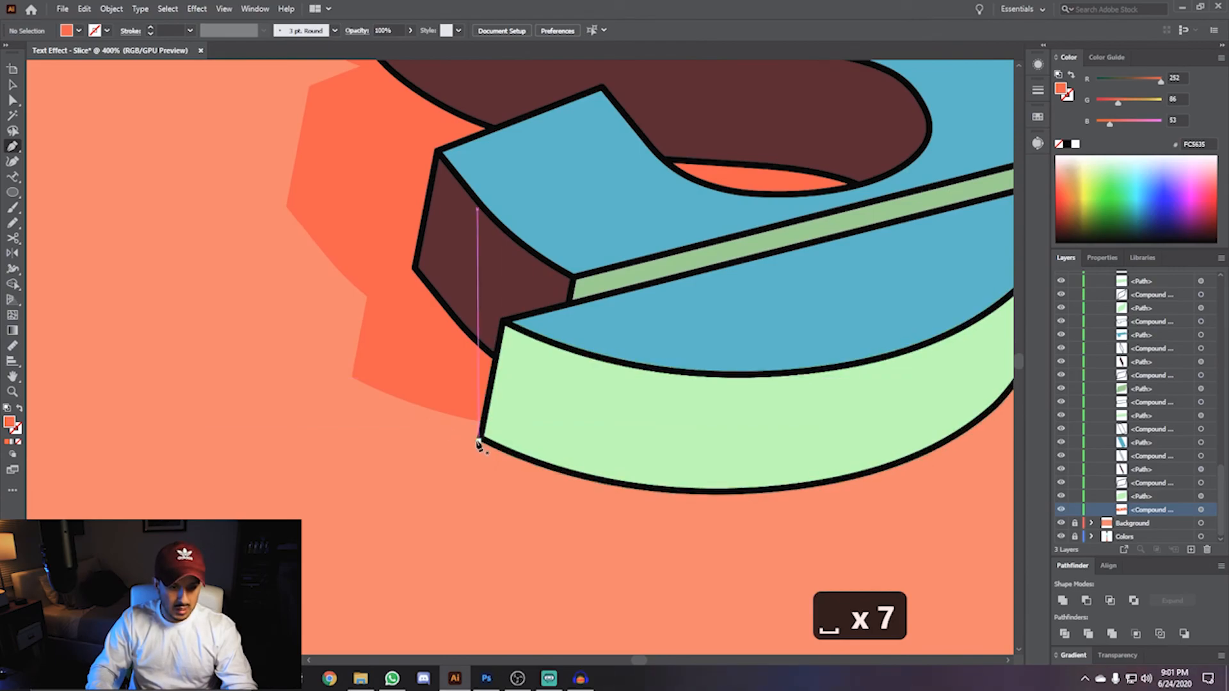
{"action": "left_click", "coordinate": [479, 442]}
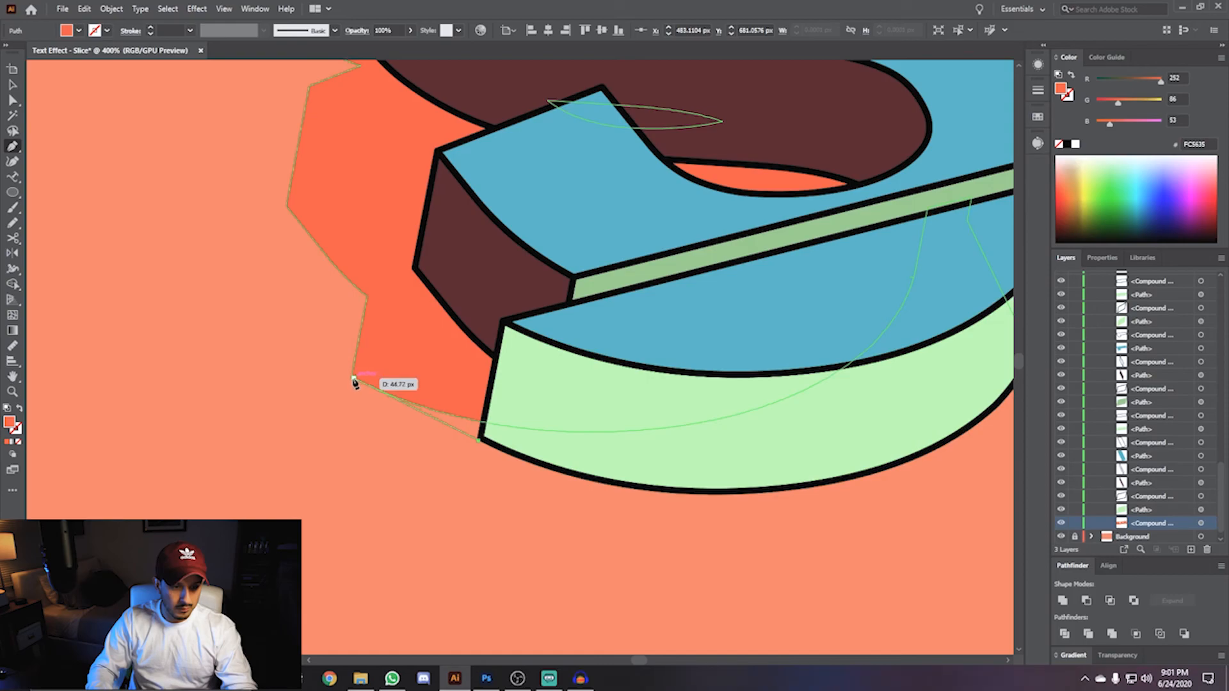
{"action": "left_click", "coordinate": [354, 379]}
{"action": "left_click", "coordinate": [425, 342]}
{"action": "left_click", "coordinate": [591, 397]}
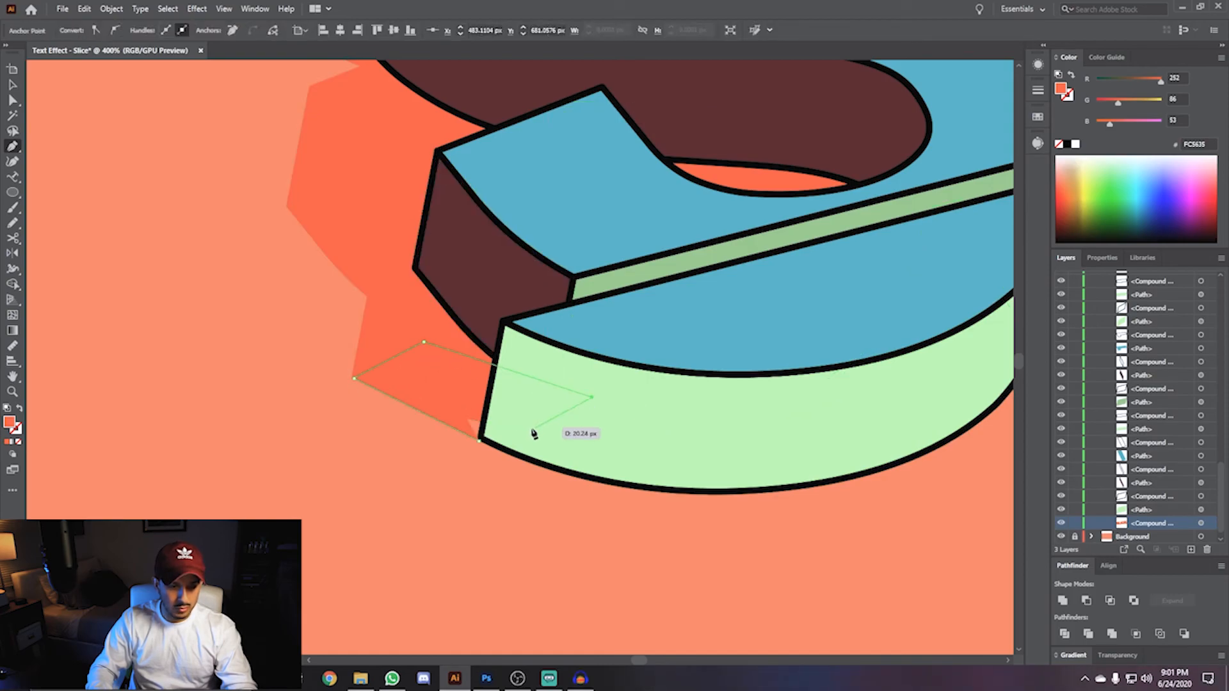
{"action": "left_click", "coordinate": [480, 441]}
- Draw another filler shape with the Pen tool under the base where the L meets the I
{"action": "left_click_drag", "start_coordinate": [611, 378], "coordinate": [81, 491]}
{"action": "left_click", "coordinate": [515, 489]}
{"action": "left_click", "coordinate": [640, 553]}
{"action": "left_click", "coordinate": [735, 491]}
{"action": "left_click", "coordinate": [669, 431]}
{"action": "left_click", "coordinate": [560, 431]}
{"action": "left_click", "coordinate": [516, 489]}
- Draw two more filler shapes with the Pen tool, under the I's base and beside the C's lower end
{"action": "left_click_drag", "start_coordinate": [922, 435], "coordinate": [109, 479]}
{"action": "left_click", "coordinate": [513, 514]}
{"action": "left_click", "coordinate": [379, 425]}
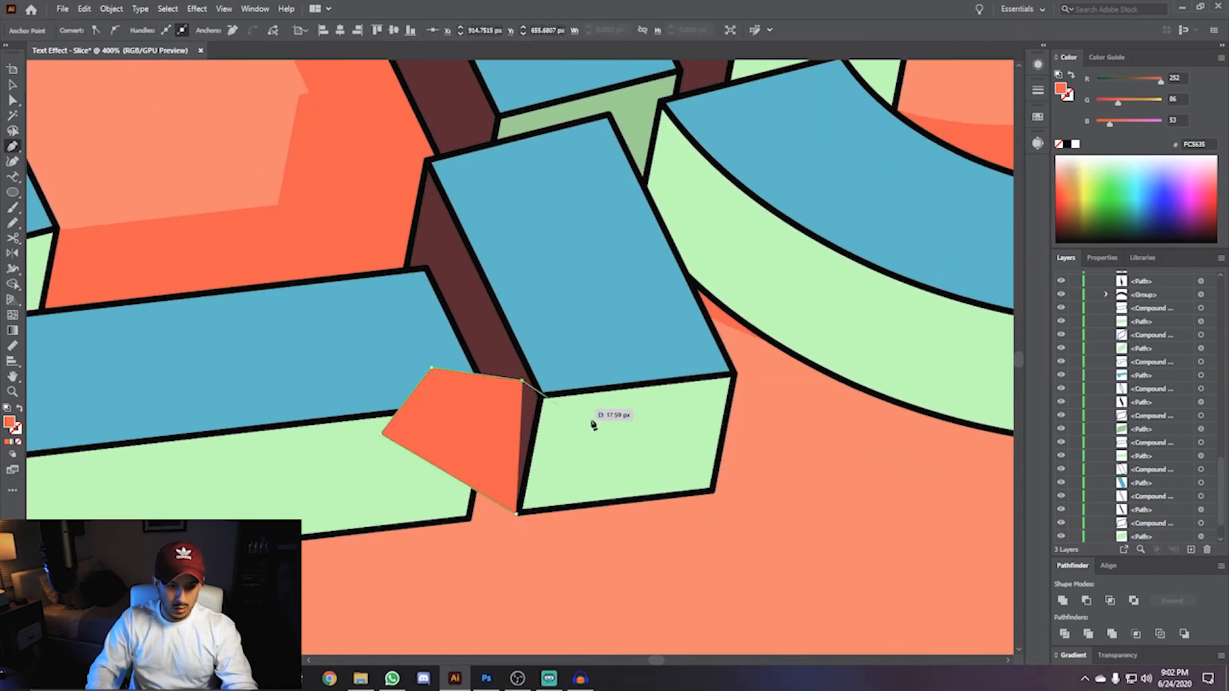
{"action": "left_click_drag", "start_coordinate": [858, 371], "coordinate": [285, 466]}
{"action": "left_click", "coordinate": [416, 412]}
{"action": "left_click", "coordinate": [547, 476]}
{"action": "left_click", "coordinate": [585, 414]}
{"action": "left_click", "coordinate": [501, 334]}
{"action": "left_click", "coordinate": [427, 377]}
{"action": "left_click", "coordinate": [417, 412]}
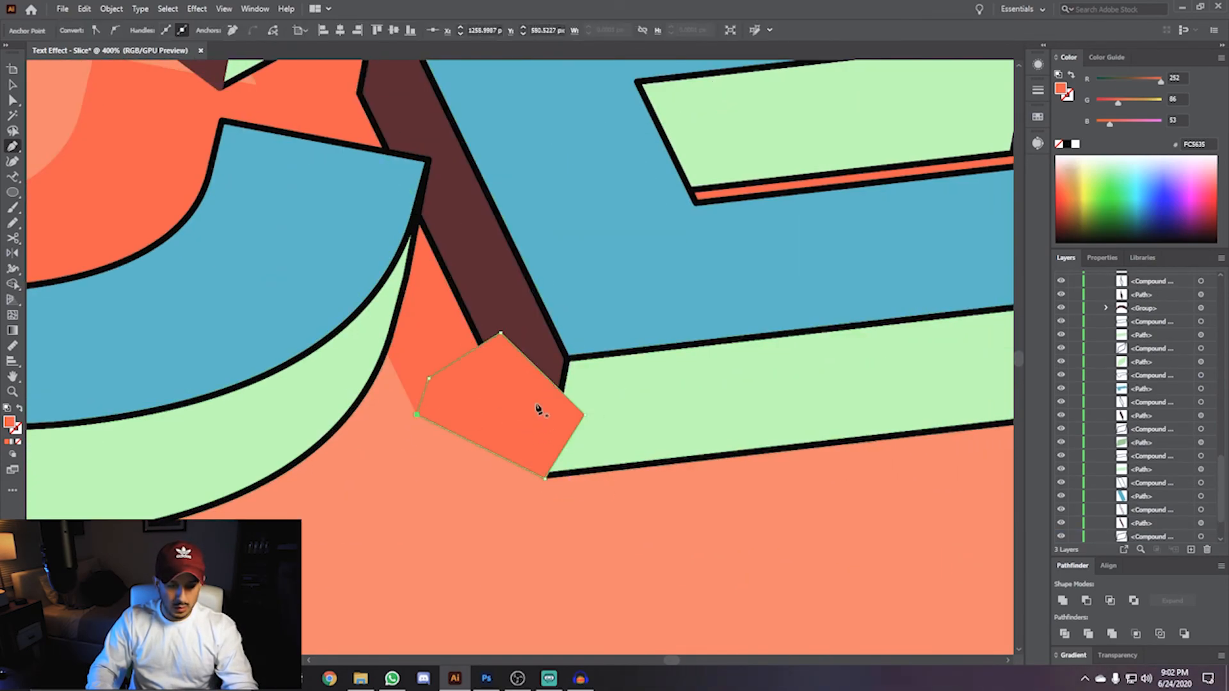
- Select the filler shapes together with the silhouette and merge them with Pathfinder Unite
{"action": "scroll", "coordinate": [537, 409], "scroll_direction": "down", "scroll_amount": 3}
{"action": "left_click_drag", "start_coordinate": [282, 361], "coordinate": [704, 322]}
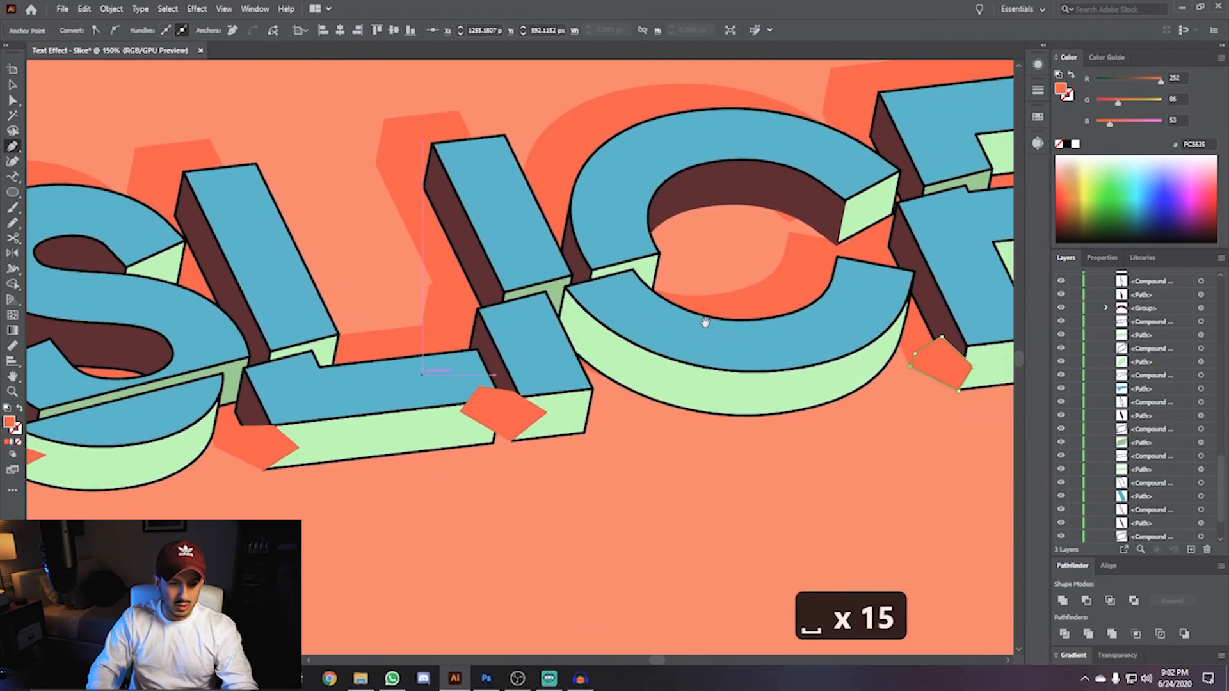
{"action": "scroll", "coordinate": [705, 322], "scroll_direction": "down", "scroll_amount": 1}
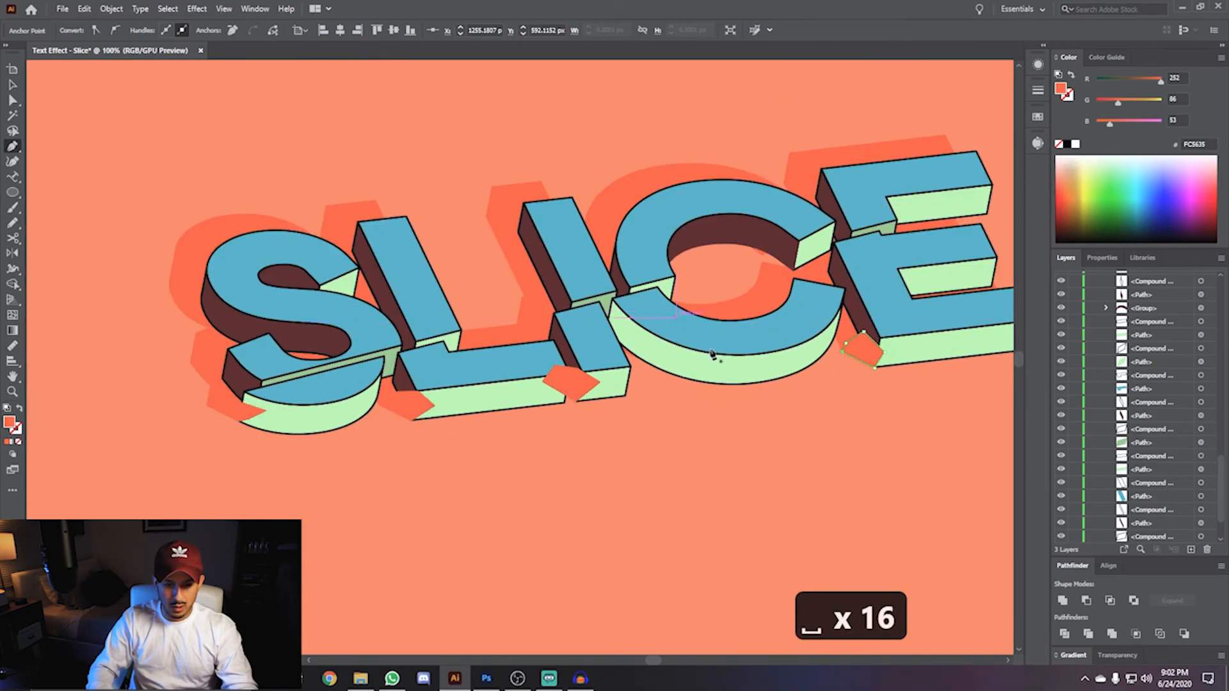
{"action": "key", "text": "v"}
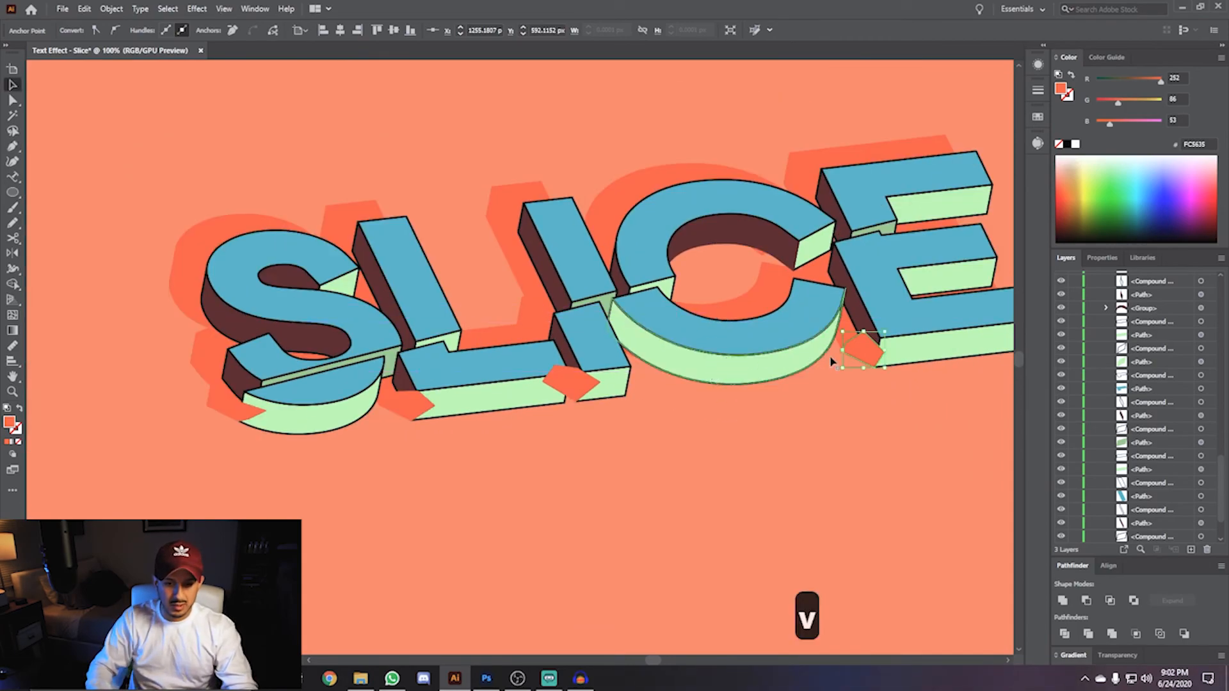
{"action": "left_click", "coordinate": [568, 384], "text": "shift"}
{"action": "left_click", "coordinate": [391, 404], "text": "shift"}
{"action": "left_click", "coordinate": [227, 413], "text": "shift"}
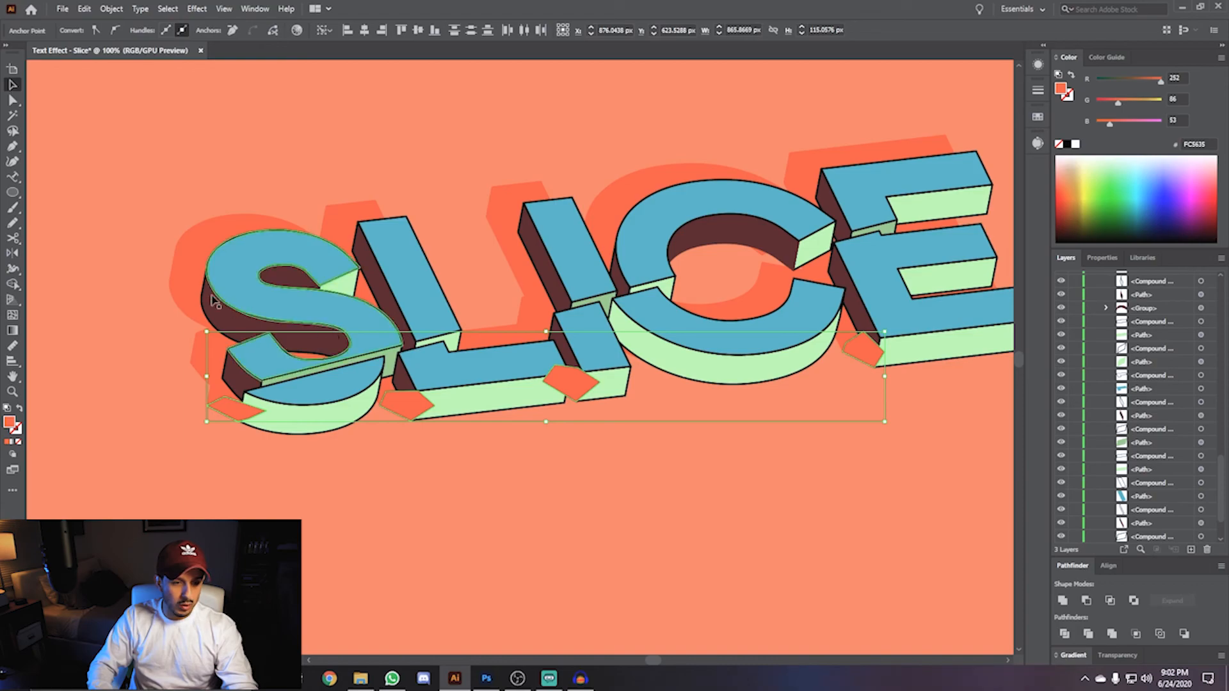
{"action": "left_click", "coordinate": [189, 251], "text": "shift"}
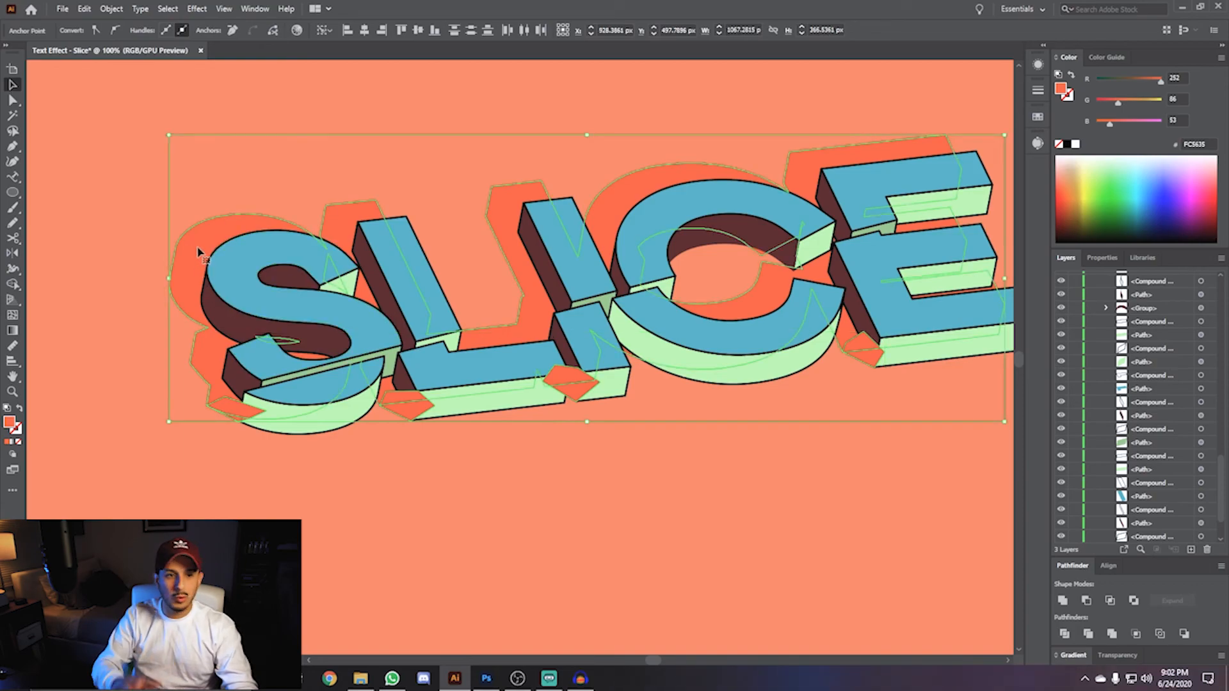
{"action": "left_click", "coordinate": [1062, 602]}
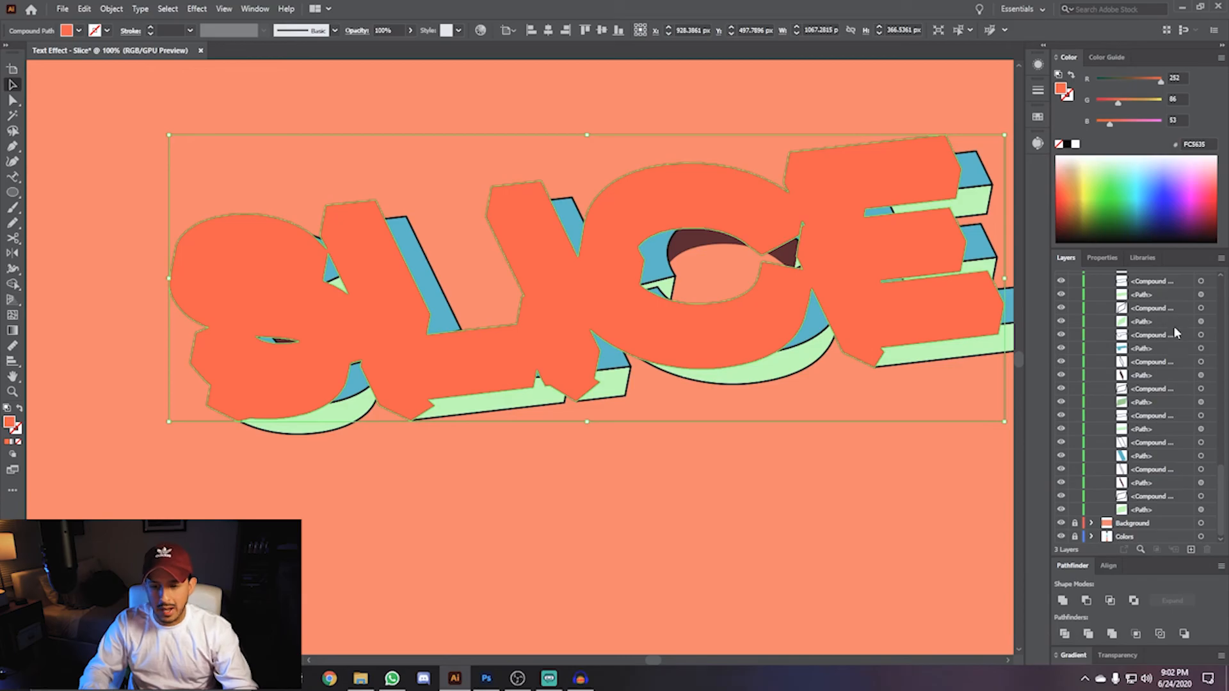
- Move the merged silhouette to the bottom of the Text layer, behind the letter pieces
{"action": "scroll", "coordinate": [1157, 341], "scroll_direction": "up", "scroll_amount": 10}
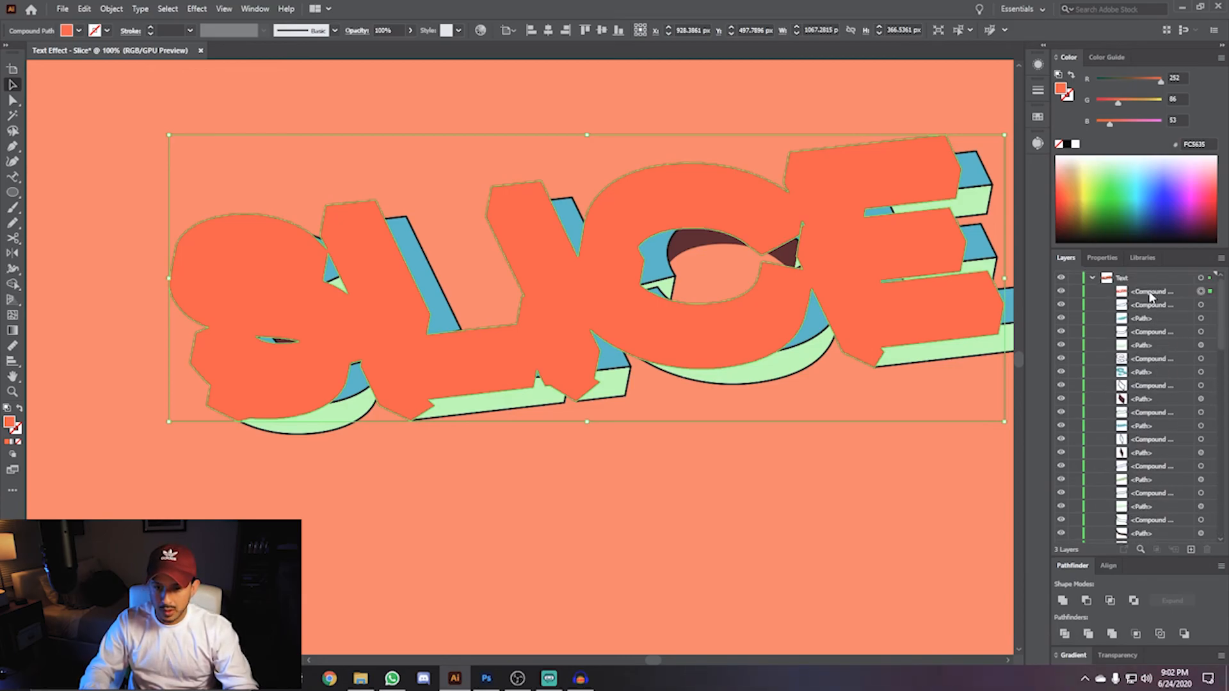
{"action": "left_click", "coordinate": [1151, 294]}
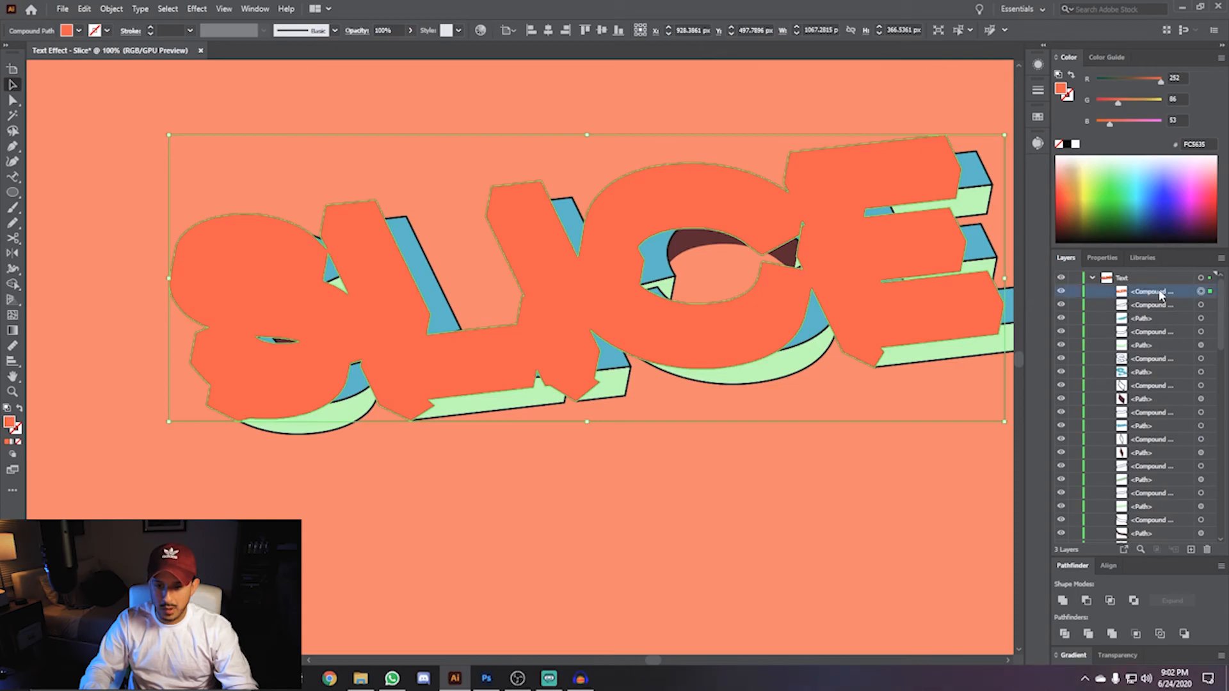
{"action": "left_click_drag", "start_coordinate": [1161, 294], "coordinate": [1152, 534]}
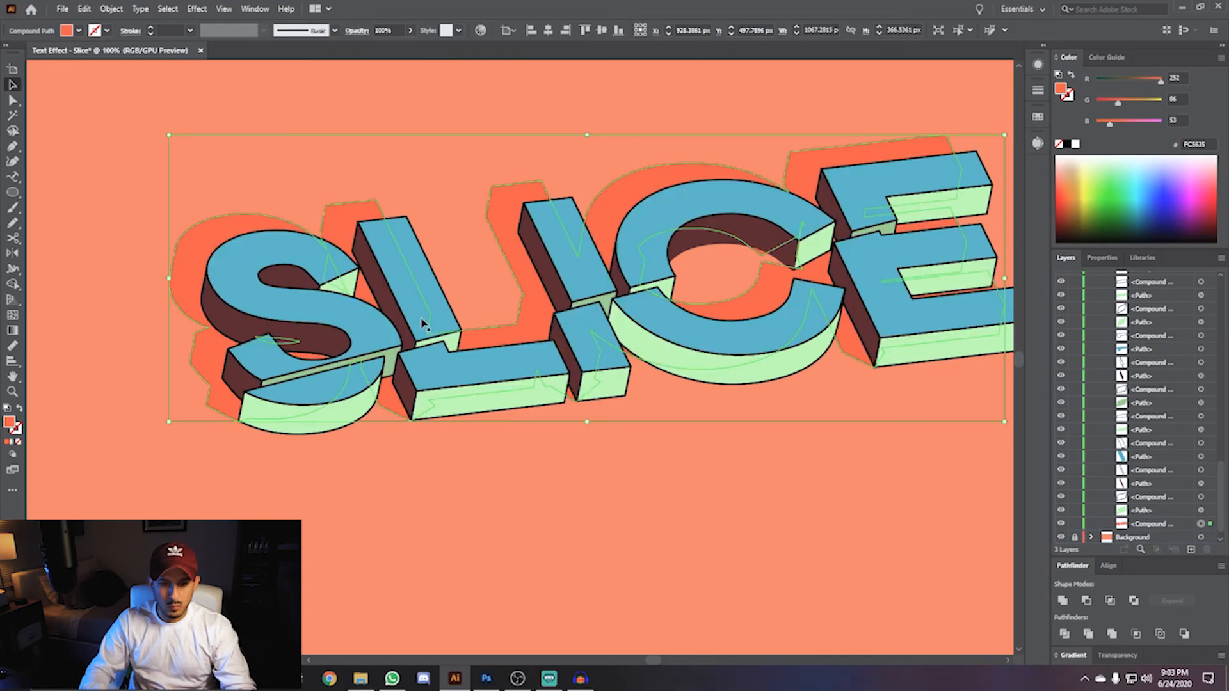
{"action": "left_click", "coordinate": [767, 499]}
- Switch to the Pen tool and set the fill color to white
{"action": "key", "text": "space"}
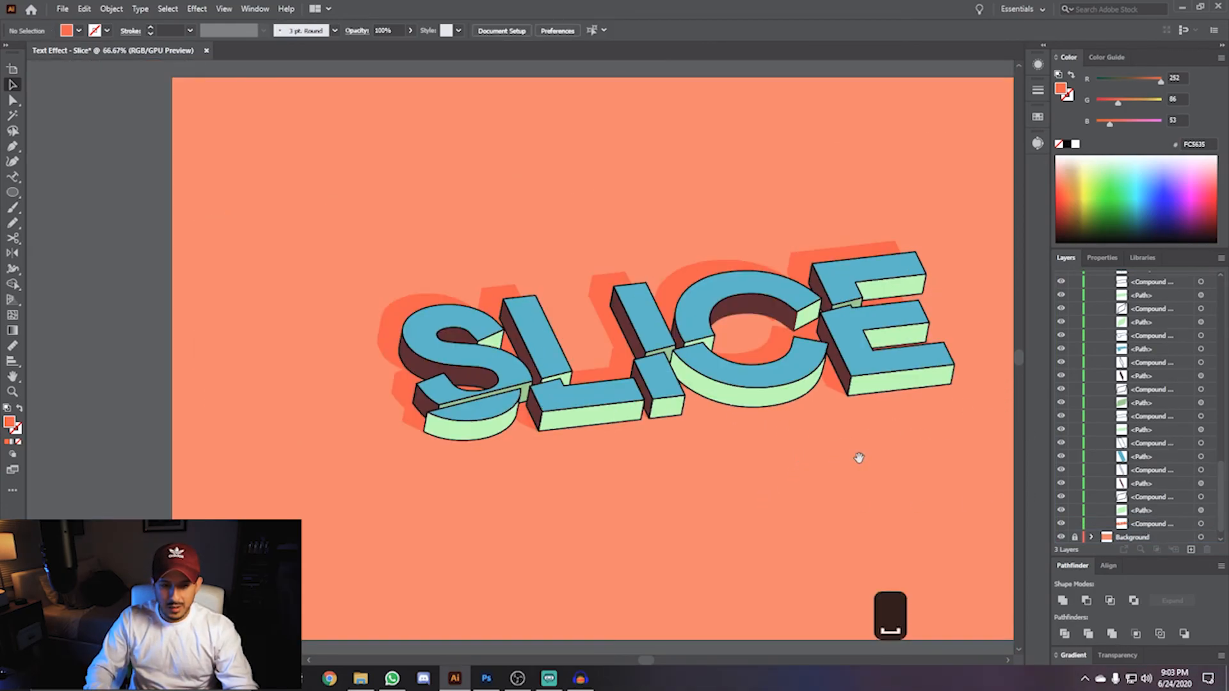
{"action": "left_click_drag", "start_coordinate": [859, 458], "coordinate": [705, 455]}
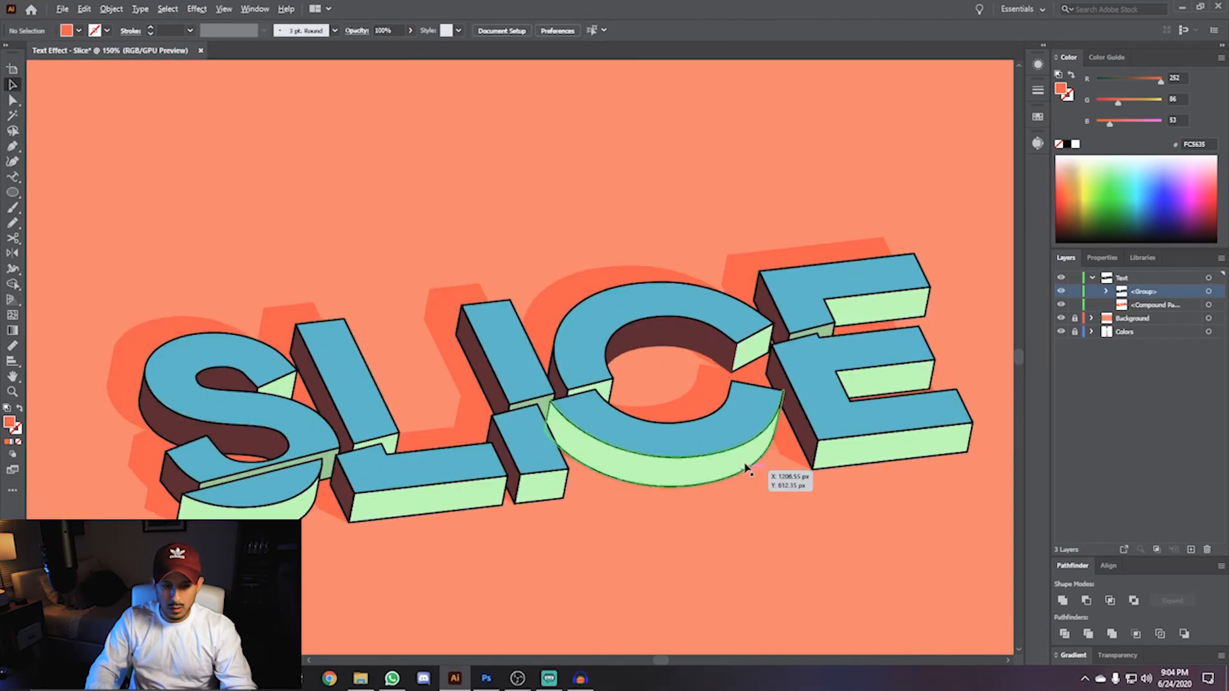
{"action": "scroll", "coordinate": [747, 468], "scroll_direction": "down", "scroll_amount": 2}
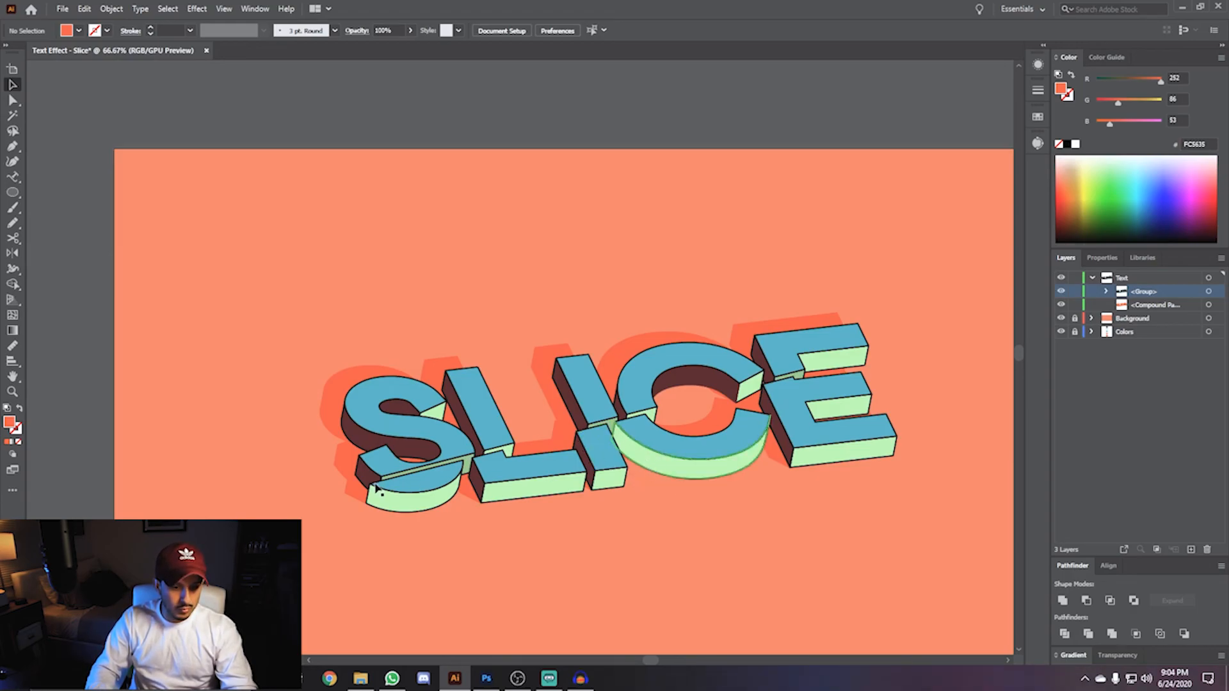
{"action": "key", "text": "space"}
{"action": "left_click_drag", "start_coordinate": [672, 309], "coordinate": [565, 269]}
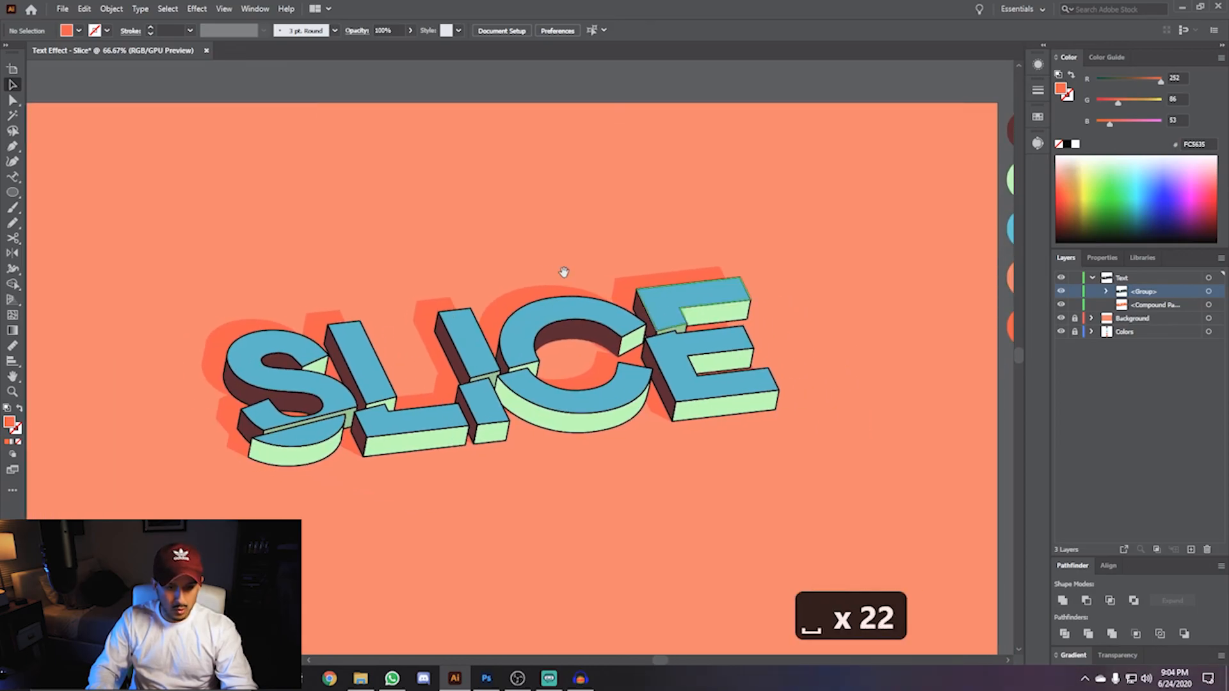
{"action": "scroll", "coordinate": [381, 378], "scroll_direction": "up", "scroll_amount": 1}
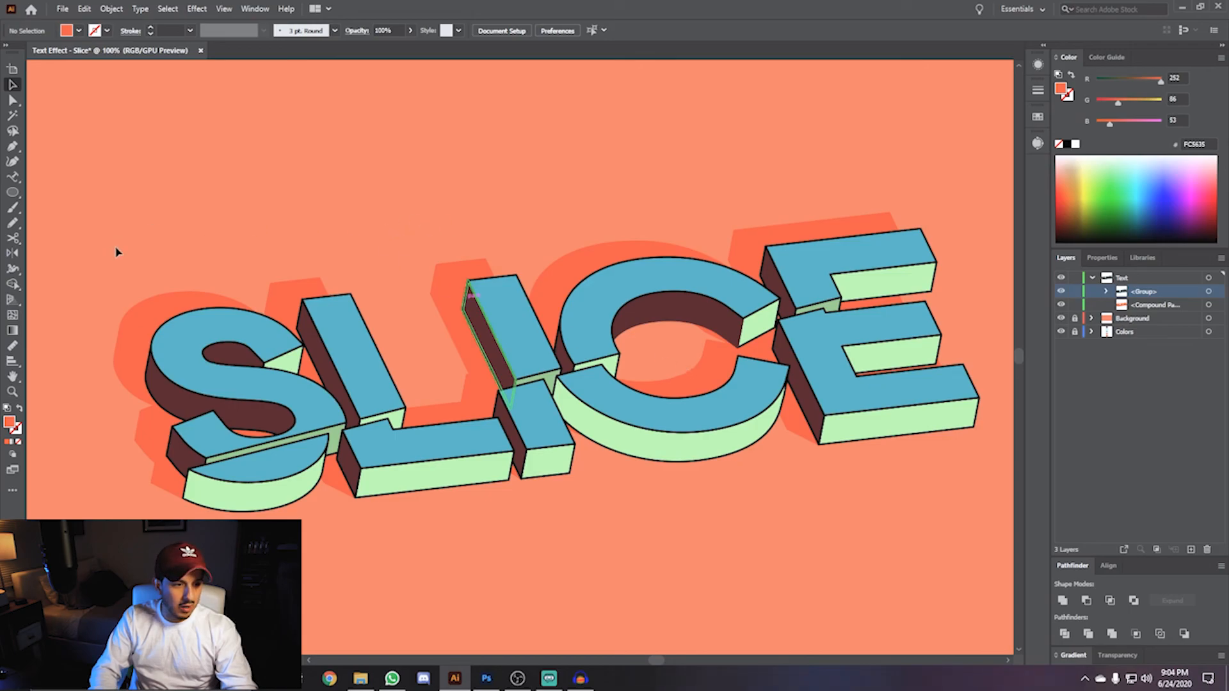
{"action": "key", "text": "p"}
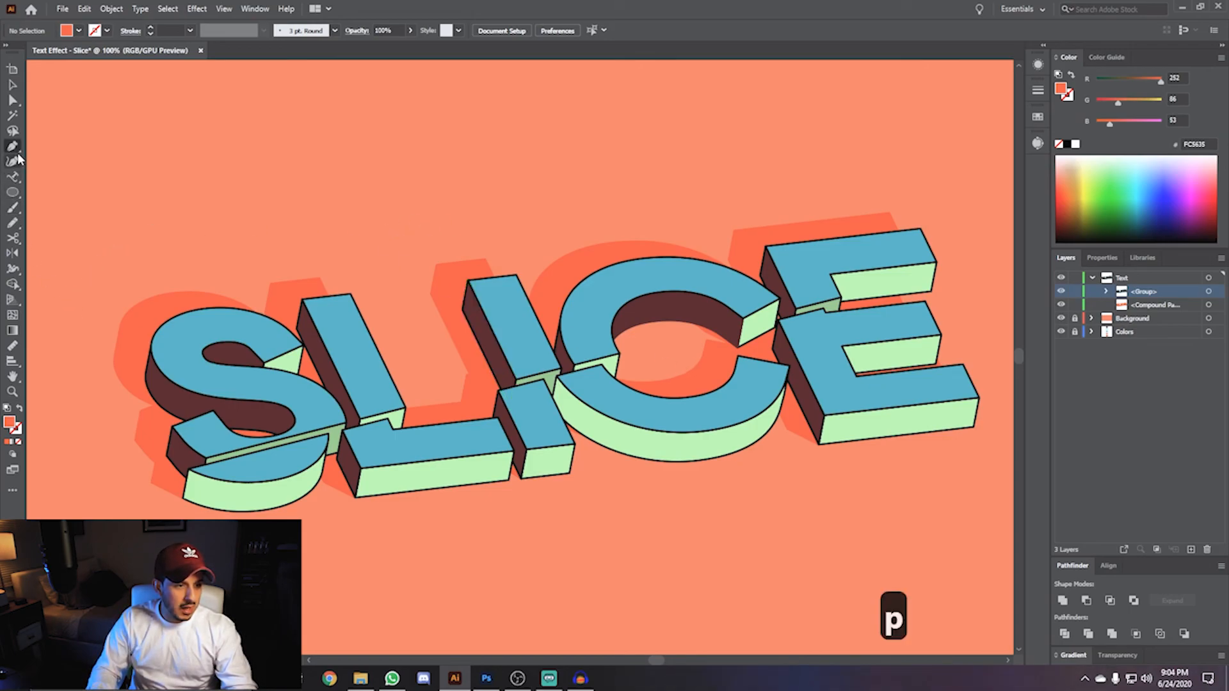
{"action": "double_click", "coordinate": [9, 422]}
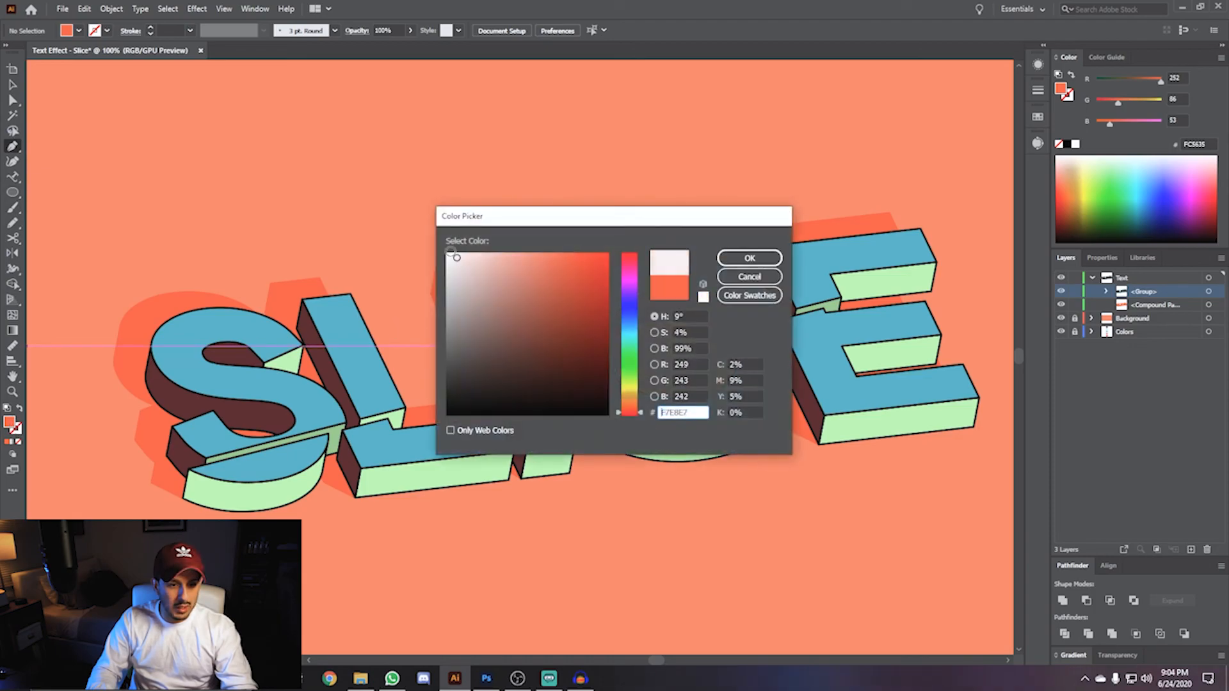
{"action": "left_click", "coordinate": [749, 258]}
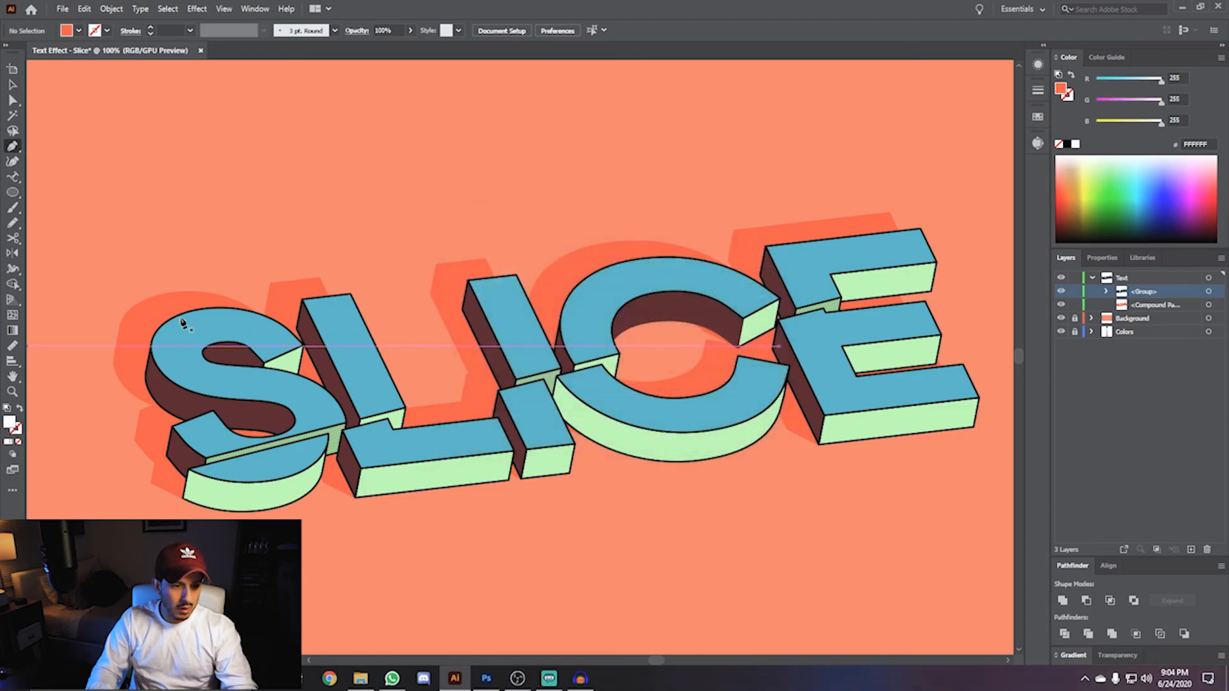
{"action": "scroll", "coordinate": [171, 323], "scroll_direction": "up", "scroll_amount": 4}
{"action": "left_click_drag", "start_coordinate": [246, 364], "coordinate": [443, 287]}
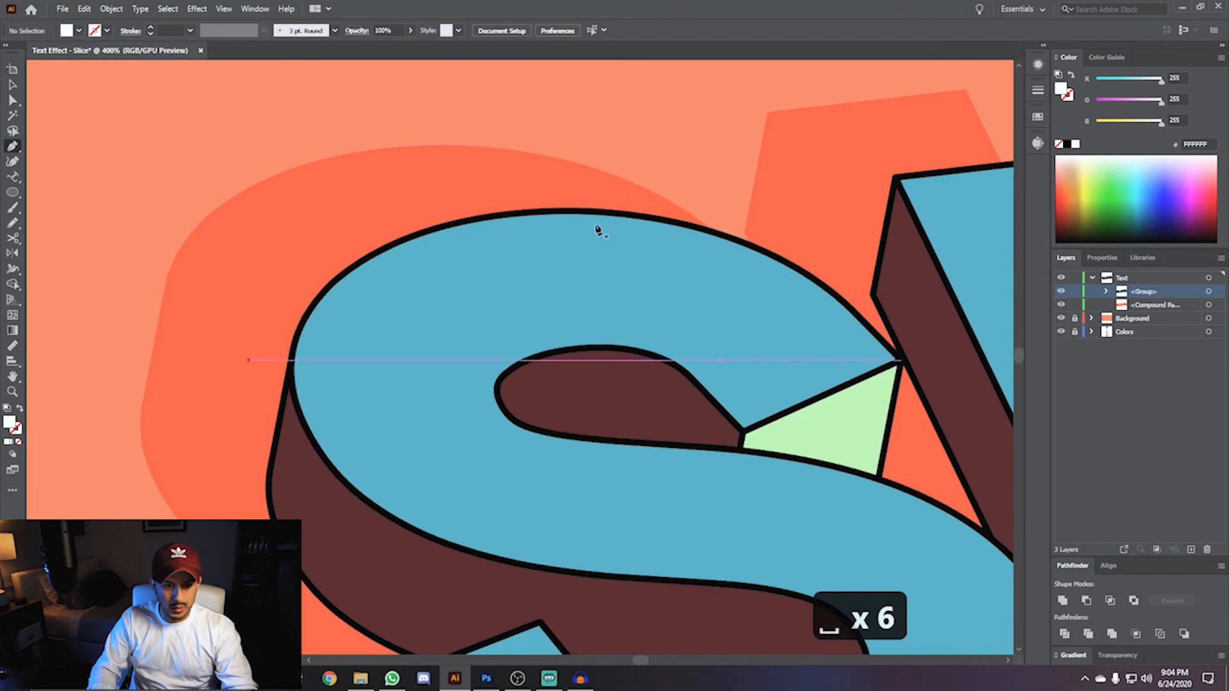
- Draw a curved white highlight sliver along the upper edge of the S's top face with the Pen tool
{"action": "left_click", "coordinate": [626, 227]}
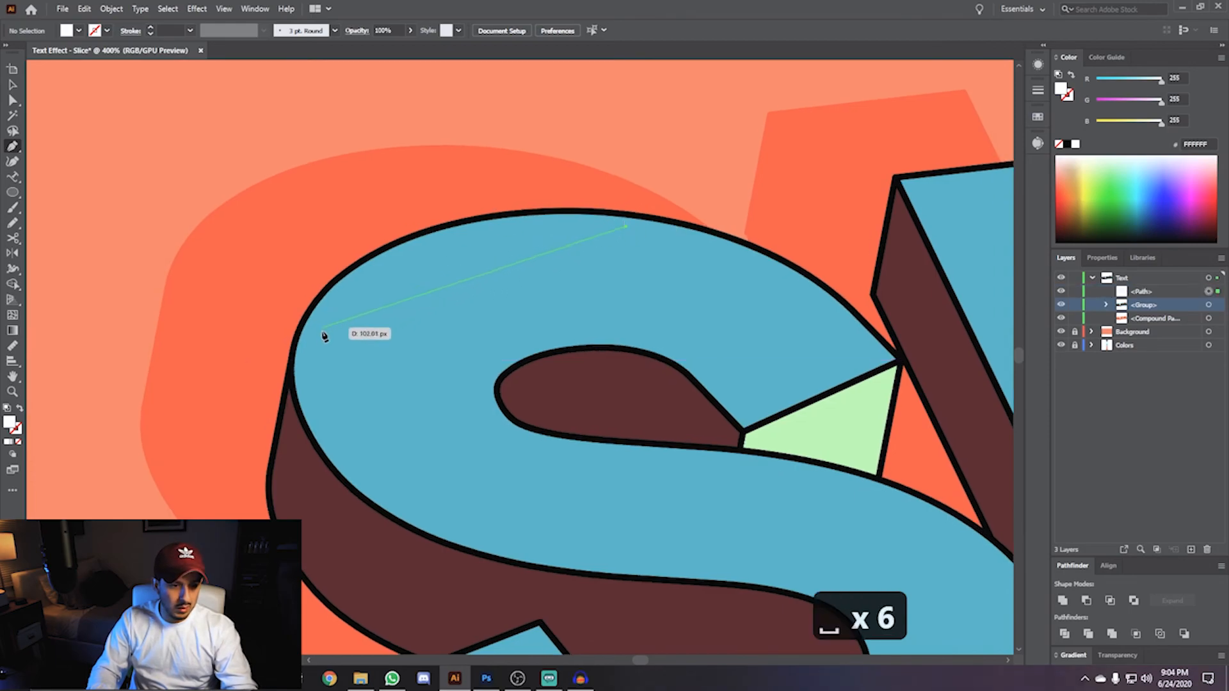
{"action": "left_click_drag", "start_coordinate": [317, 332], "coordinate": [251, 463]}
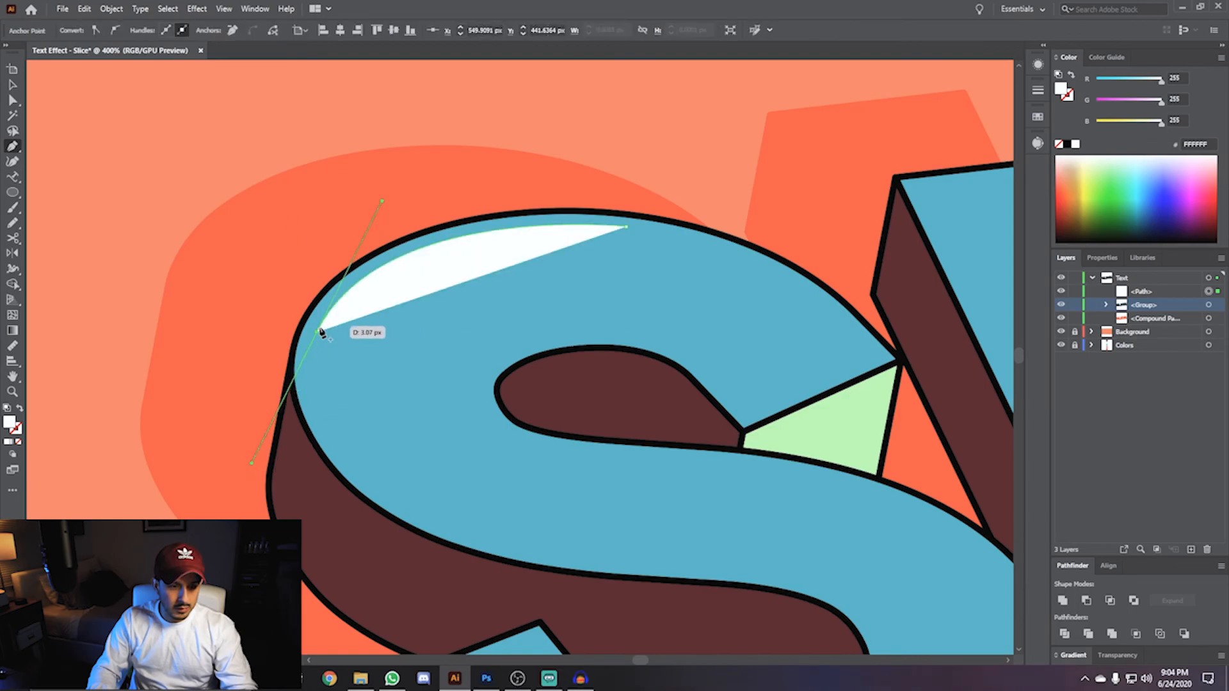
{"action": "left_click_drag", "start_coordinate": [317, 334], "coordinate": [874, 233]}
- Draw thin white highlights along the S's middle curve and its lower section
{"action": "key", "text": "space"}
{"action": "left_click_drag", "start_coordinate": [641, 304], "coordinate": [395, 136]}
{"action": "left_click", "coordinate": [501, 297]}
{"action": "mouse_move", "coordinate": [763, 409]}
{"action": "left_mouse_down"}
{"action": "mouse_move", "coordinate": [856, 501]}
{"action": "mouse_move", "coordinate": [762, 413]}
{"action": "left_mouse_up"}
{"action": "left_click", "coordinate": [502, 299]}
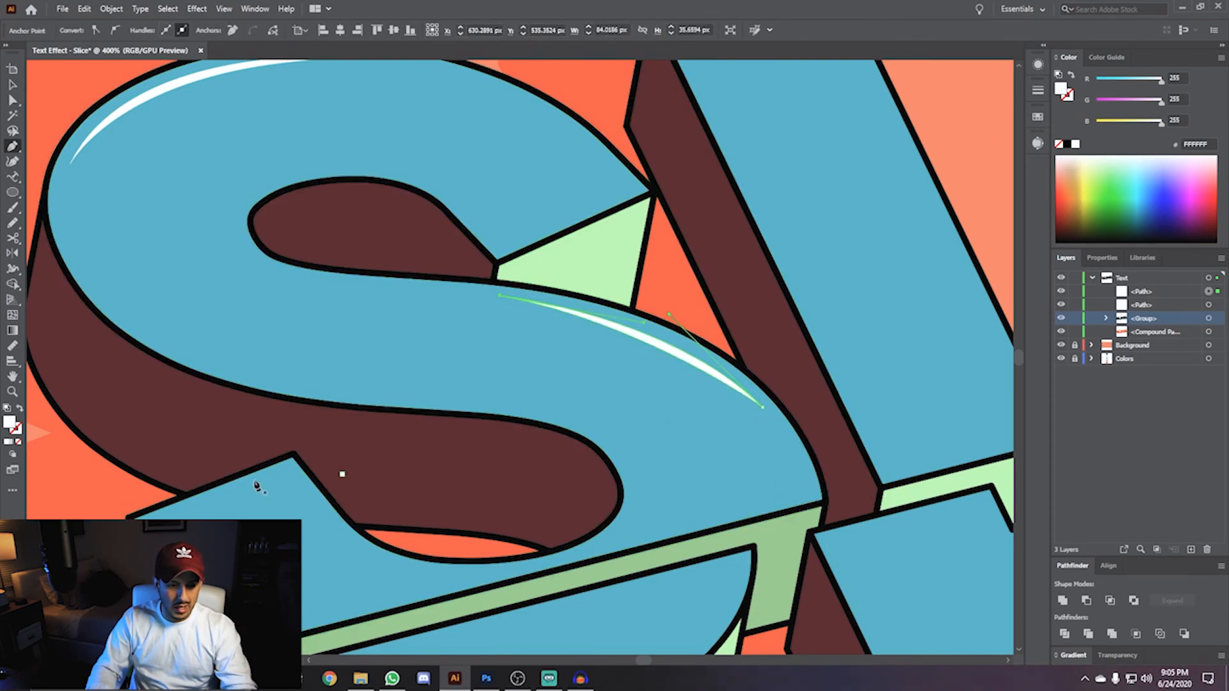
{"action": "left_click", "coordinate": [291, 472]}
{"action": "left_click", "coordinate": [341, 532]}
{"action": "left_click", "coordinate": [284, 486]}
{"action": "left_click", "coordinate": [175, 514]}
- Draw white highlights along the top edges of the L and the C
{"action": "key", "text": "space"}
{"action": "left_click_drag", "start_coordinate": [721, 256], "coordinate": [365, 502]}
{"action": "left_click", "coordinate": [321, 263]}
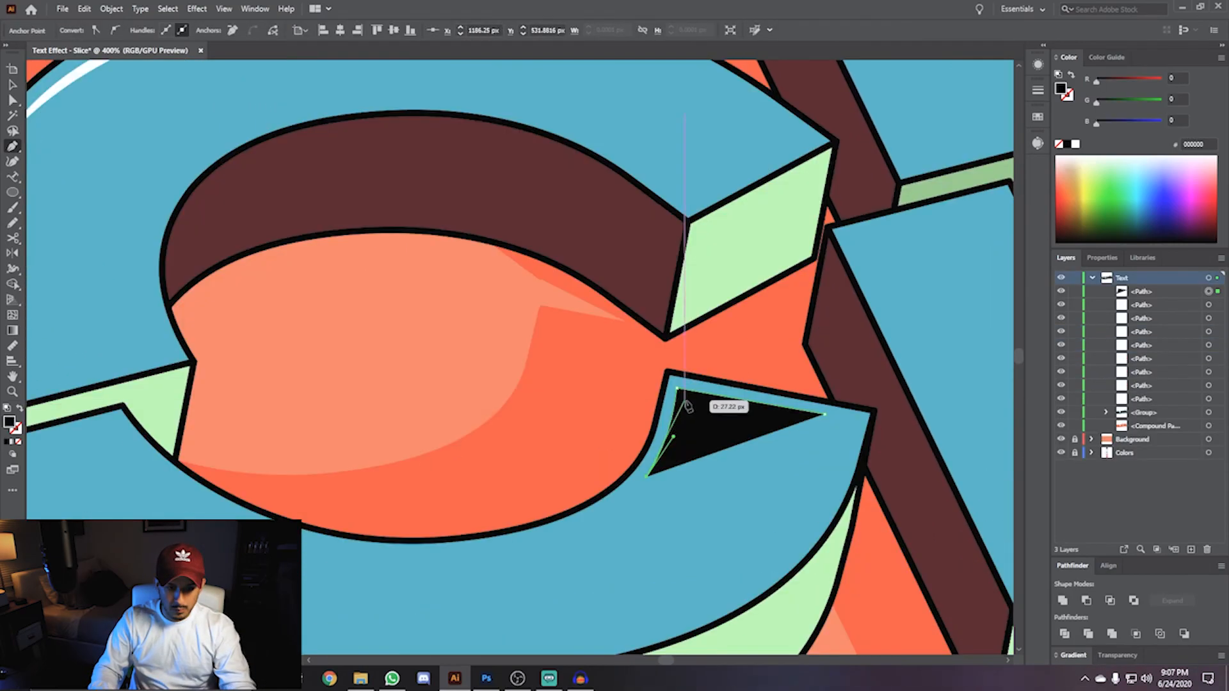
{"action": "left_click", "coordinate": [687, 398]}
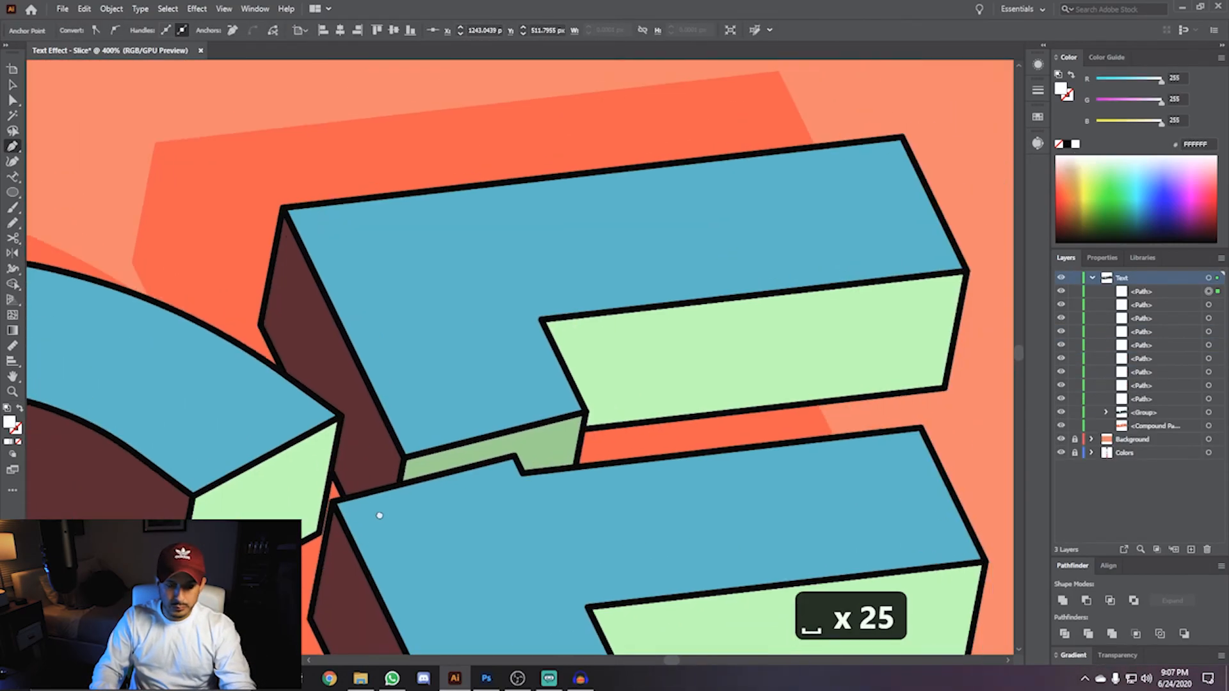
{"action": "left_click_drag", "start_coordinate": [380, 515], "coordinate": [365, 495]}
- Draw a white highlight along the E's top edge and around its upper right corner
{"action": "left_click", "coordinate": [927, 227]}
{"action": "left_click", "coordinate": [882, 129]}
{"action": "left_click", "coordinate": [626, 159]}
{"action": "left_click", "coordinate": [876, 137]}
{"action": "left_click", "coordinate": [927, 228]}
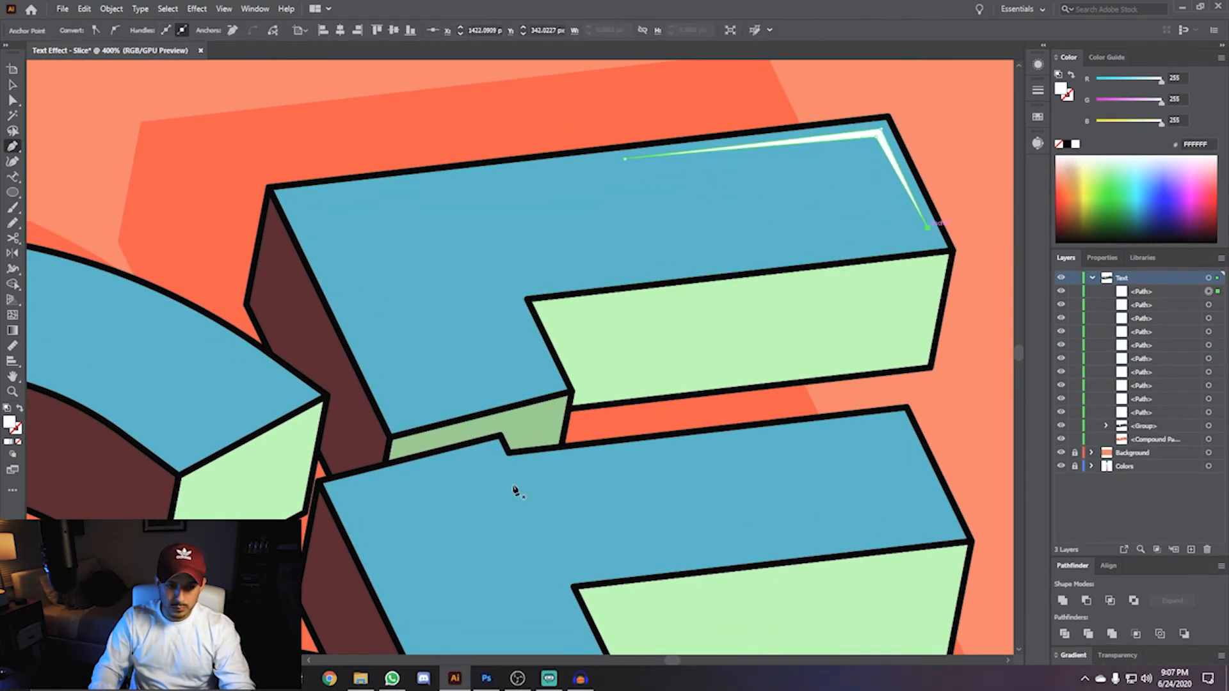
- Draw a notched white highlight along the top edge of the E's middle arm
{"action": "left_click", "coordinate": [397, 473]}
{"action": "left_click", "coordinate": [490, 450]}
{"action": "left_click", "coordinate": [498, 467]}
{"action": "left_click", "coordinate": [850, 429]}
{"action": "left_click", "coordinate": [489, 474]}
{"action": "left_click", "coordinate": [484, 458]}
{"action": "left_click", "coordinate": [396, 473]}
- Draw a white highlight along the top edge and corner of the E's bottom arm
{"action": "left_click_drag", "start_coordinate": [749, 589], "coordinate": [508, 241]}
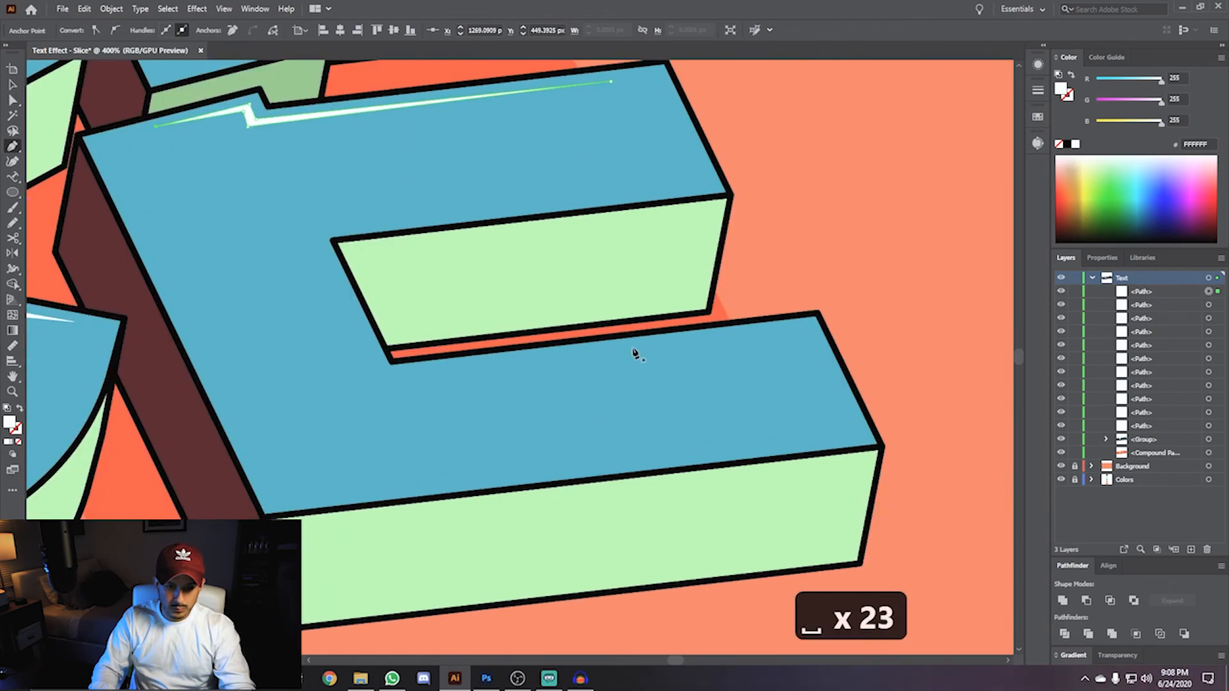
{"action": "left_click", "coordinate": [623, 347]}
{"action": "left_click", "coordinate": [809, 326]}
{"action": "left_click", "coordinate": [855, 421]}
{"action": "left_click", "coordinate": [803, 335]}
{"action": "left_click", "coordinate": [624, 348]}
- Zoom out to review the highlights across the whole word
{"action": "scroll", "coordinate": [625, 354], "scroll_direction": "down", "scroll_amount": 4}
{"action": "left_click_drag", "start_coordinate": [453, 349], "coordinate": [666, 354]}
{"action": "scroll", "coordinate": [667, 353], "scroll_direction": "down", "scroll_amount": 1}
{"action": "scroll", "coordinate": [668, 354], "scroll_direction": "up", "scroll_amount": 1}
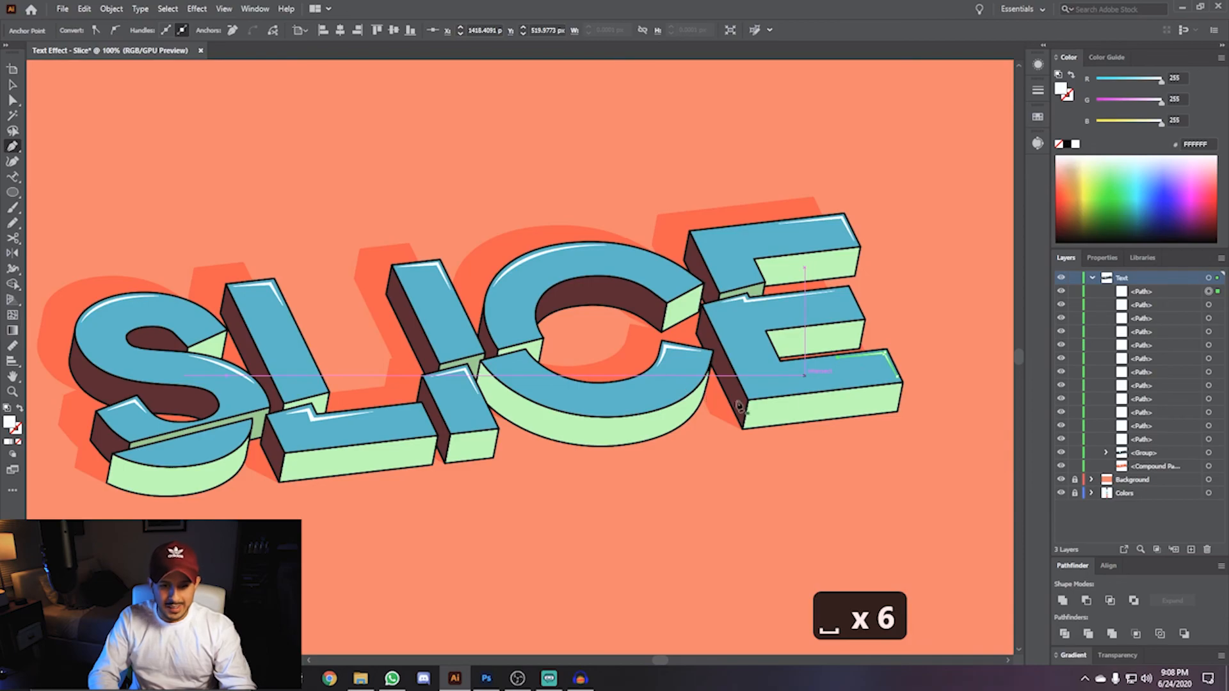
{"action": "mouse_move", "coordinate": [370, 343]}
{"action": "left_mouse_down"}
{"action": "mouse_move", "coordinate": [475, 343]}
{"action": "mouse_move", "coordinate": [365, 348]}
{"action": "left_mouse_up"}
{"action": "scroll", "coordinate": [363, 349], "scroll_direction": "down", "scroll_amount": 1}
{"action": "scroll", "coordinate": [362, 351], "scroll_direction": "up", "scroll_amount": 1}
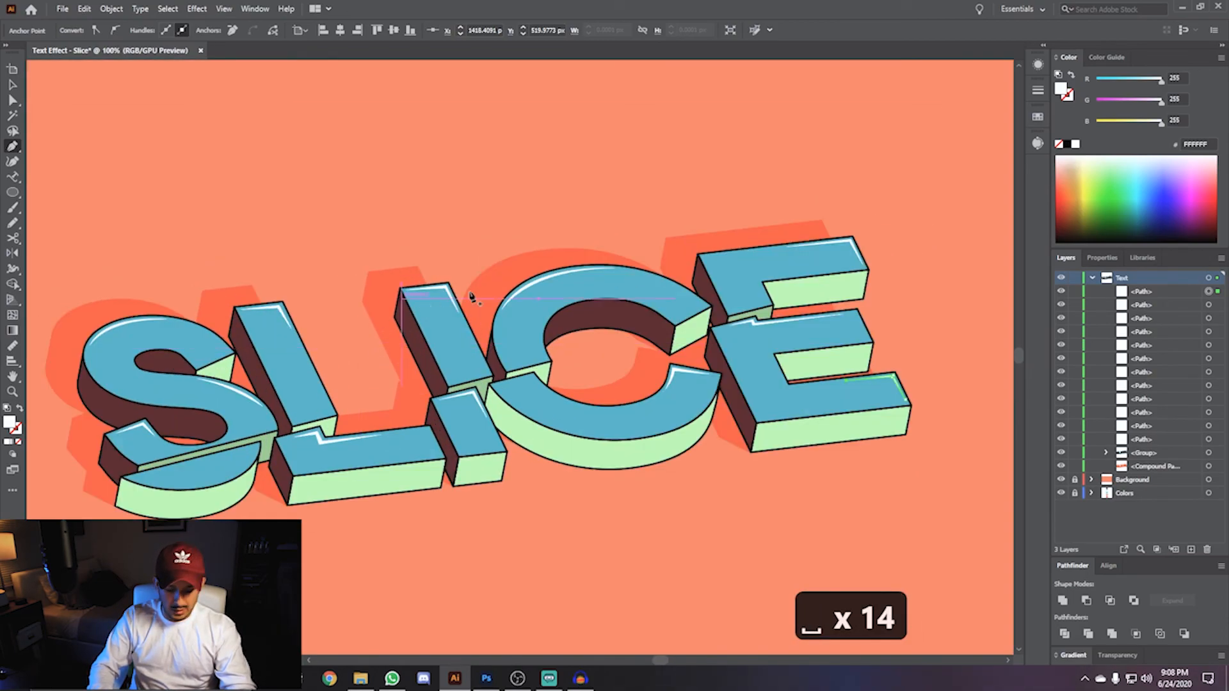
- Select the background rectangle through its layer and copy it
{"action": "key", "text": "v"}
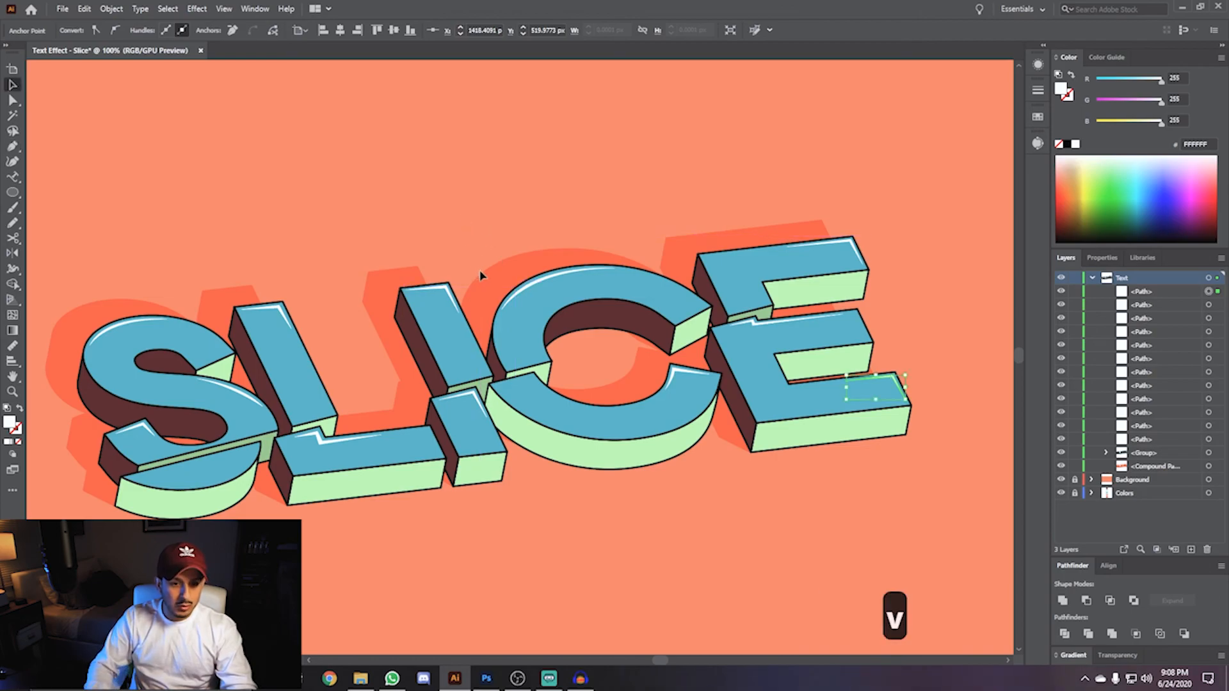
{"action": "scroll", "coordinate": [483, 274], "scroll_direction": "down", "scroll_amount": 1}
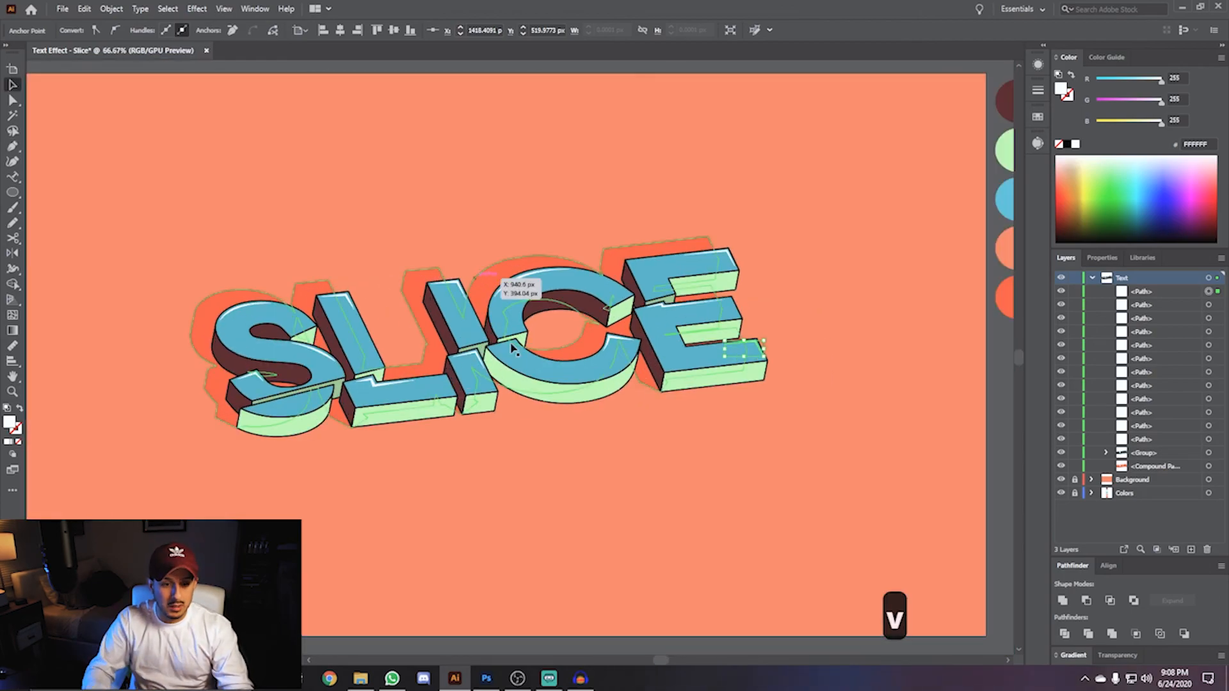
{"action": "left_click", "coordinate": [197, 333]}
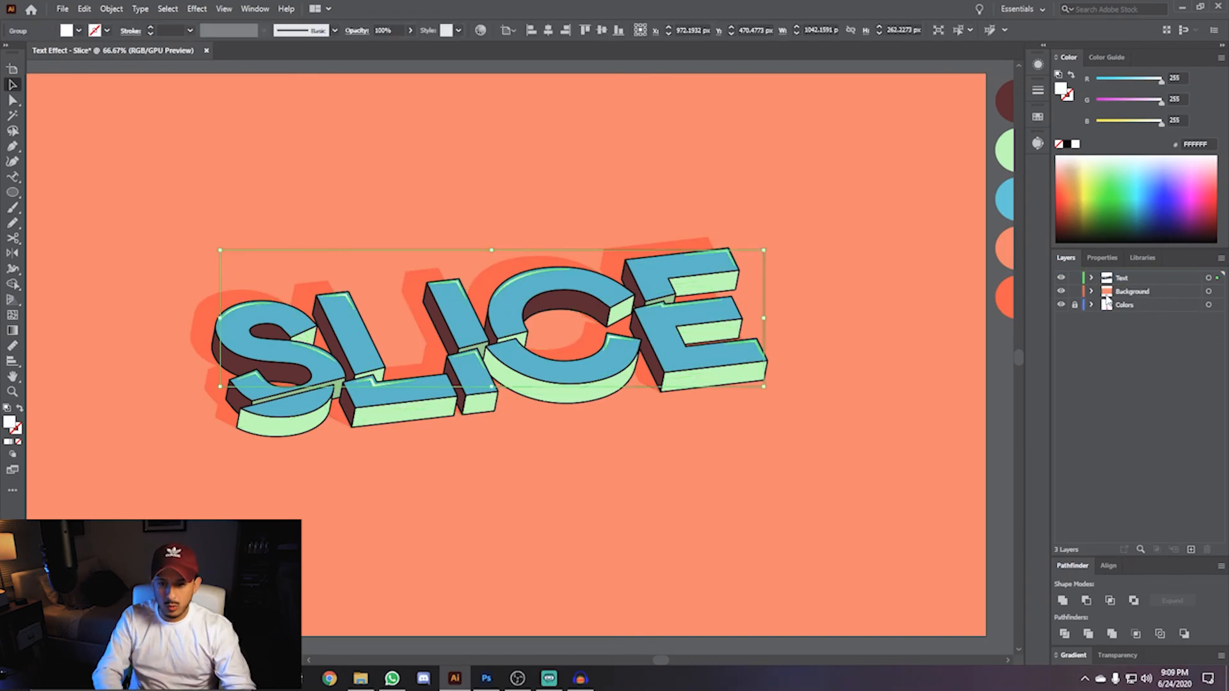
{"action": "left_click", "coordinate": [1209, 292]}
{"action": "key", "text": "ctrl+c"}
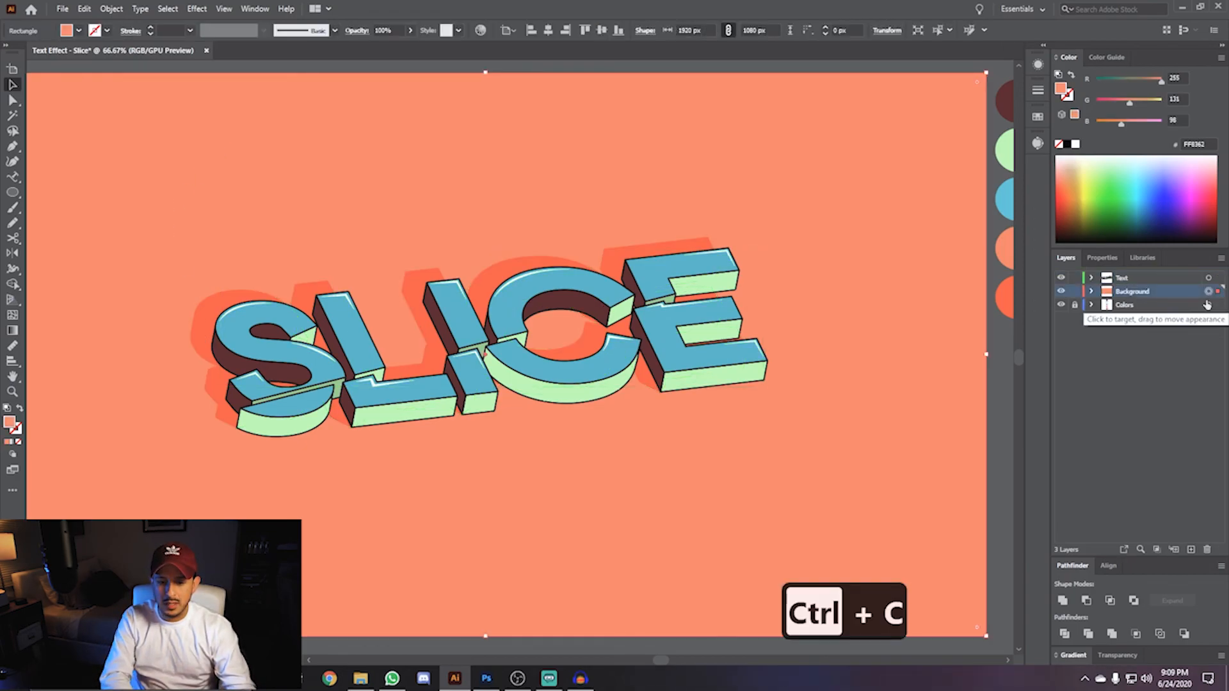
- Switch to Photoshop and create a new 1920 × 1080 px document named Text Effect - Slice
{"action": "left_click", "coordinate": [485, 682]}
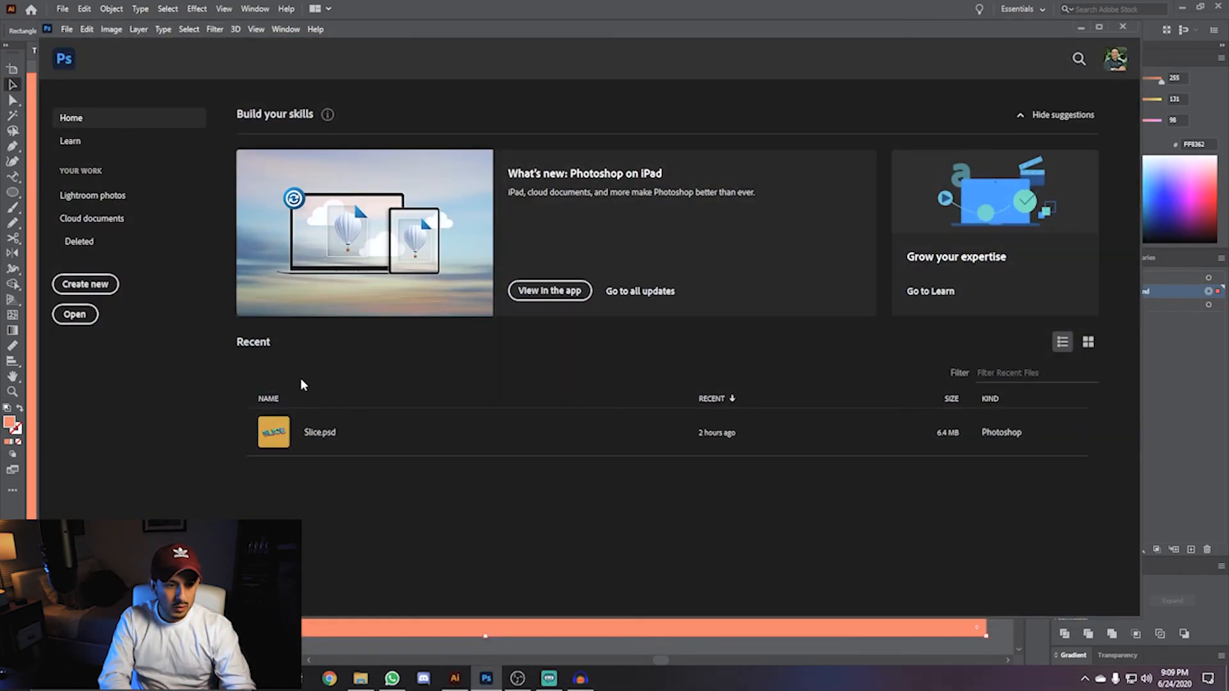
{"action": "left_click", "coordinate": [84, 285]}
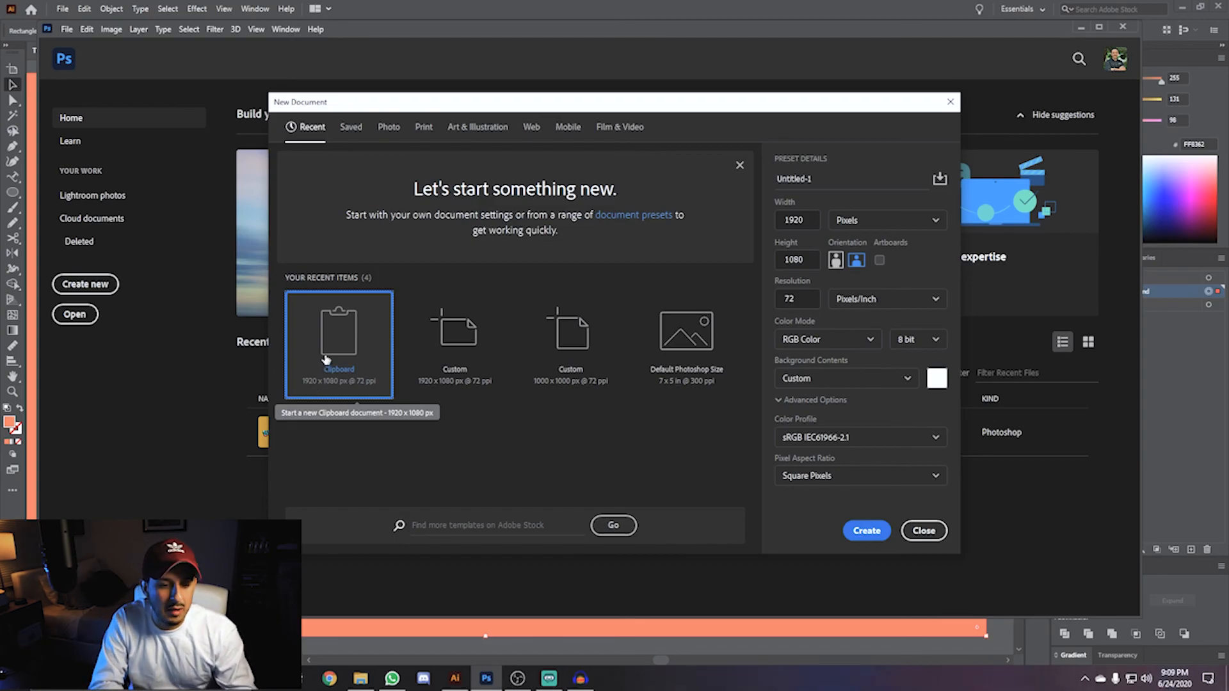
{"action": "left_click", "coordinate": [795, 220]}
{"action": "left_click", "coordinate": [795, 260]}
{"action": "left_click_drag", "start_coordinate": [820, 179], "coordinate": [758, 176]}
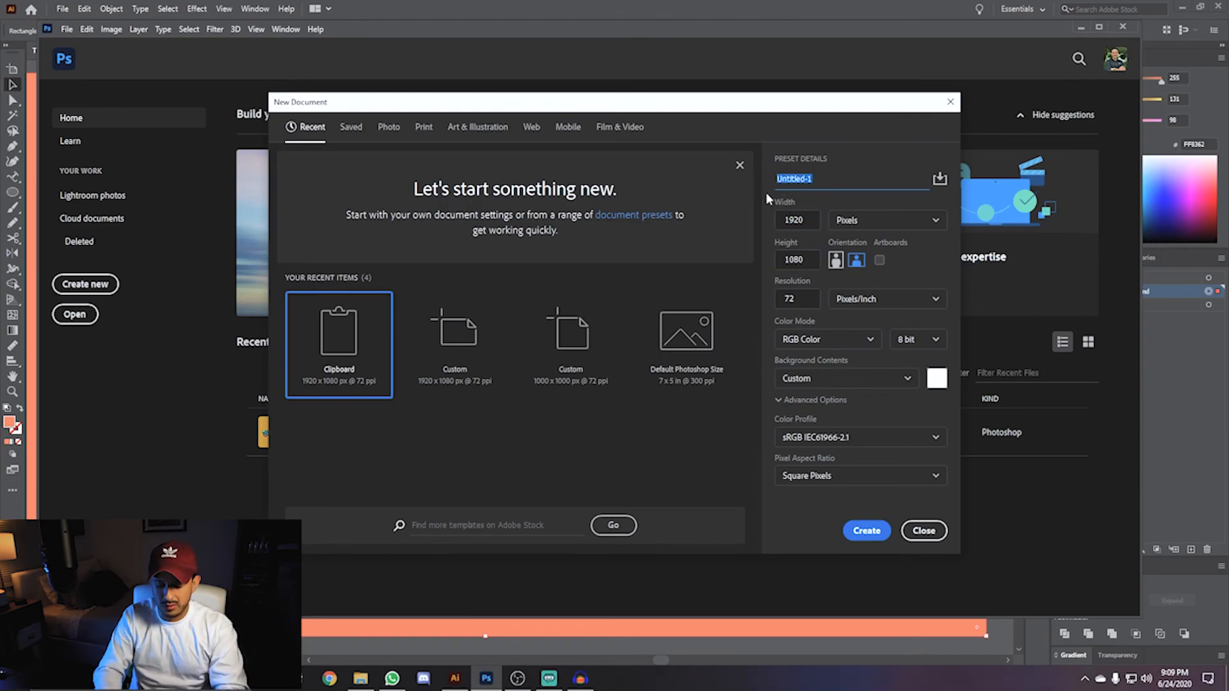
{"action": "type", "text": "Text Effect - Slice"}
{"action": "left_click", "coordinate": [867, 531]}
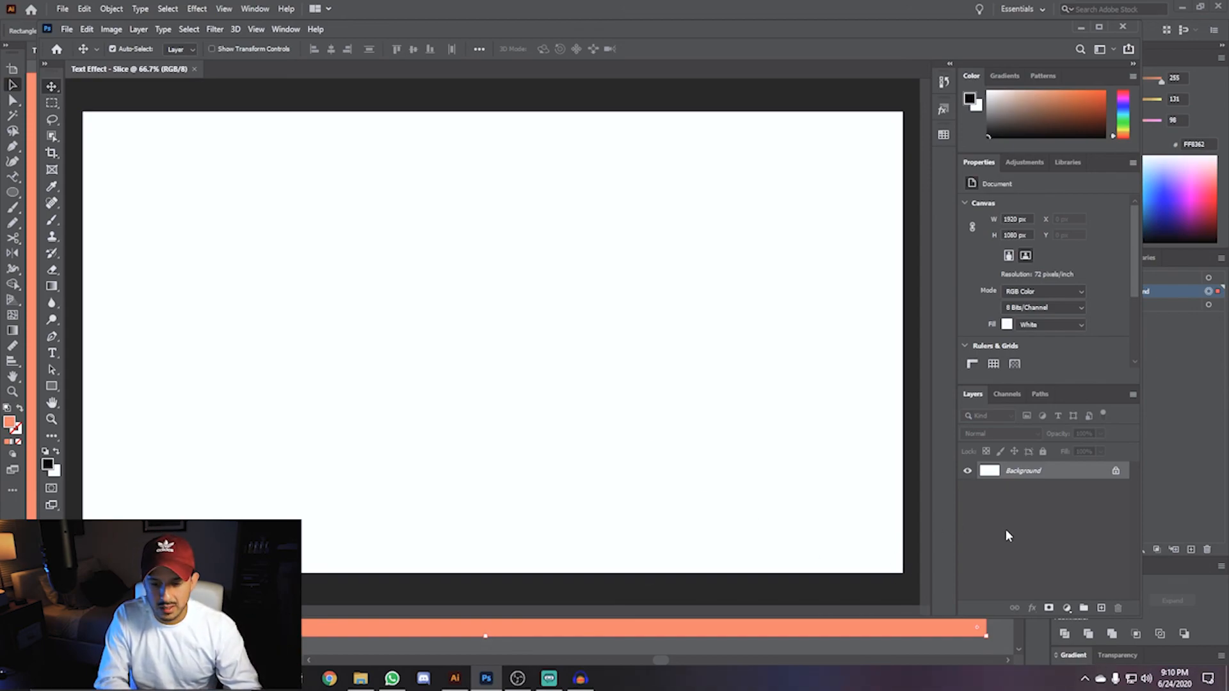
- Paste the copied background into the document as a Smart Object
{"action": "key", "text": "ctrl+v"}
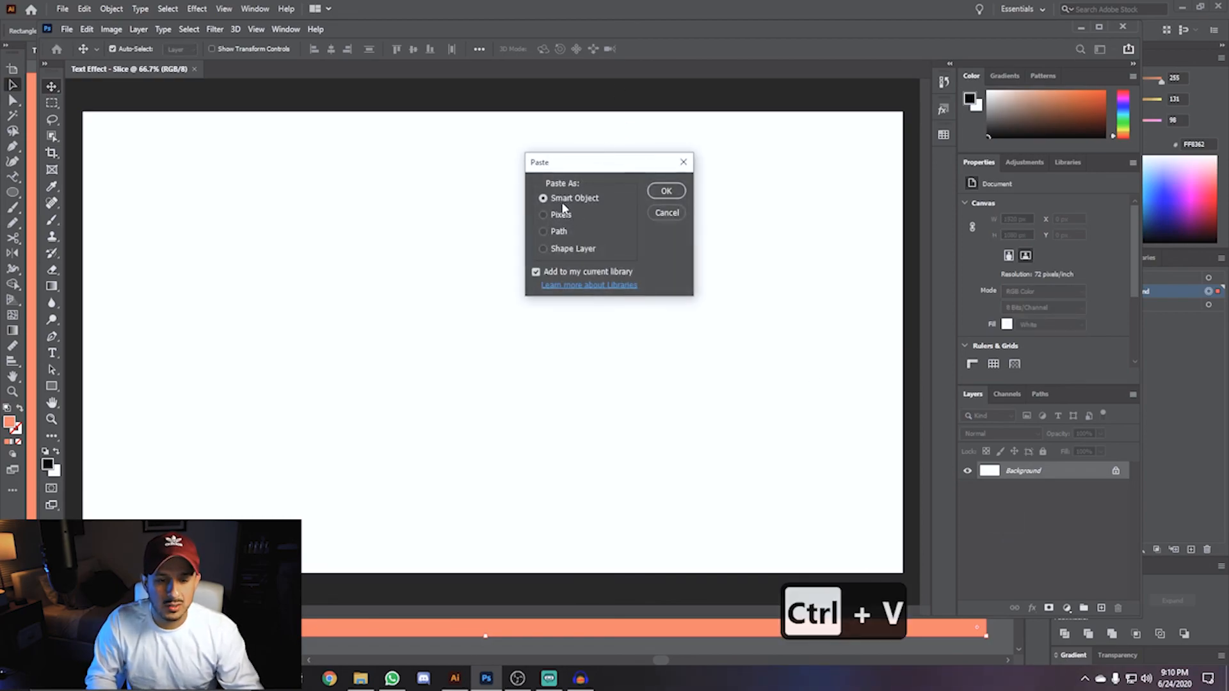
{"action": "left_click", "coordinate": [664, 192]}
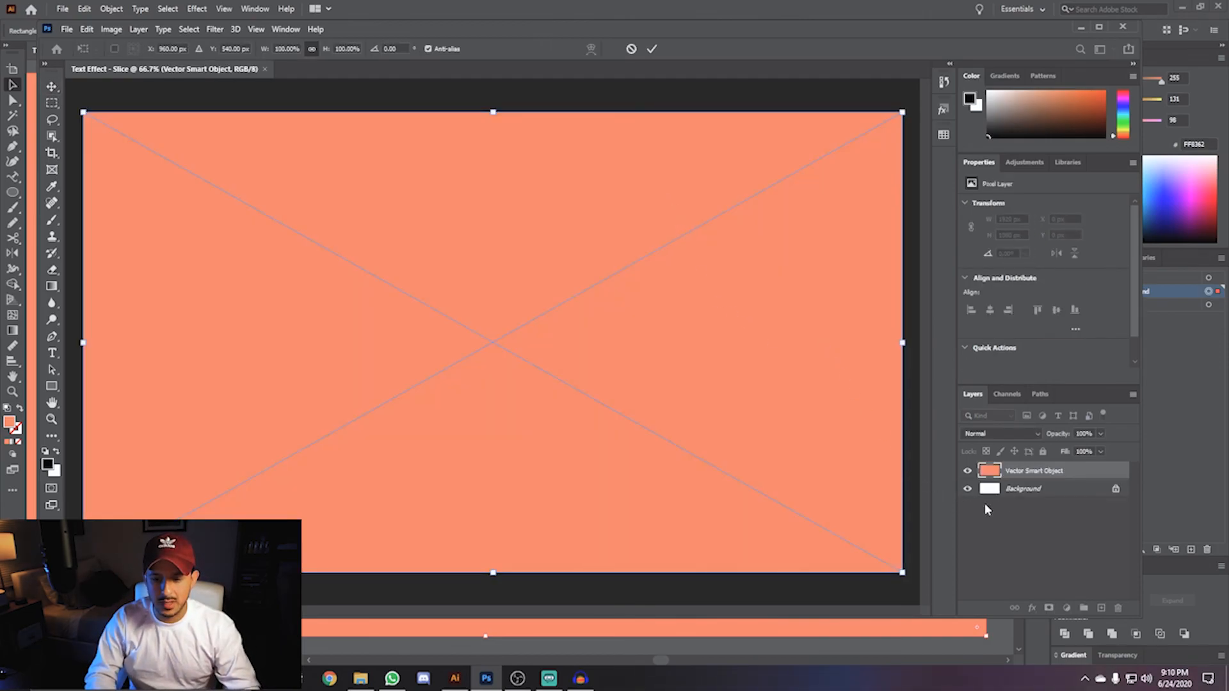
- Back in Illustrator, lock the Background layer and copy all of the lettering artwork
{"action": "left_click", "coordinate": [907, 633]}
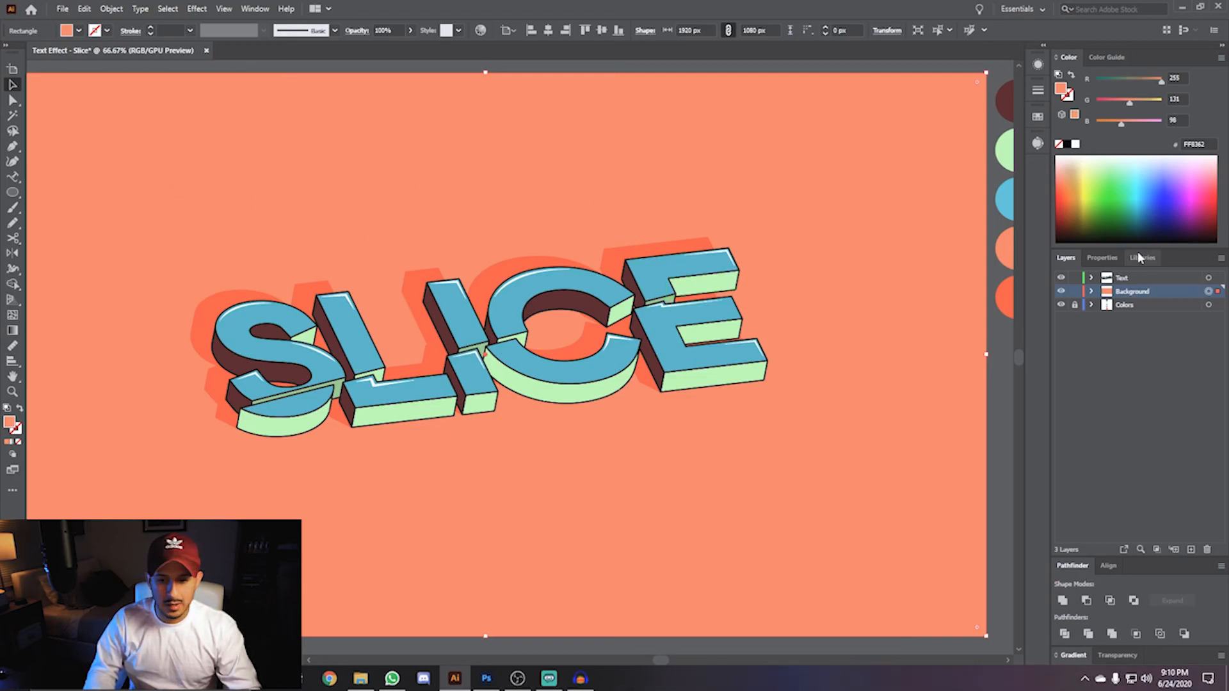
{"action": "left_click", "coordinate": [1075, 292]}
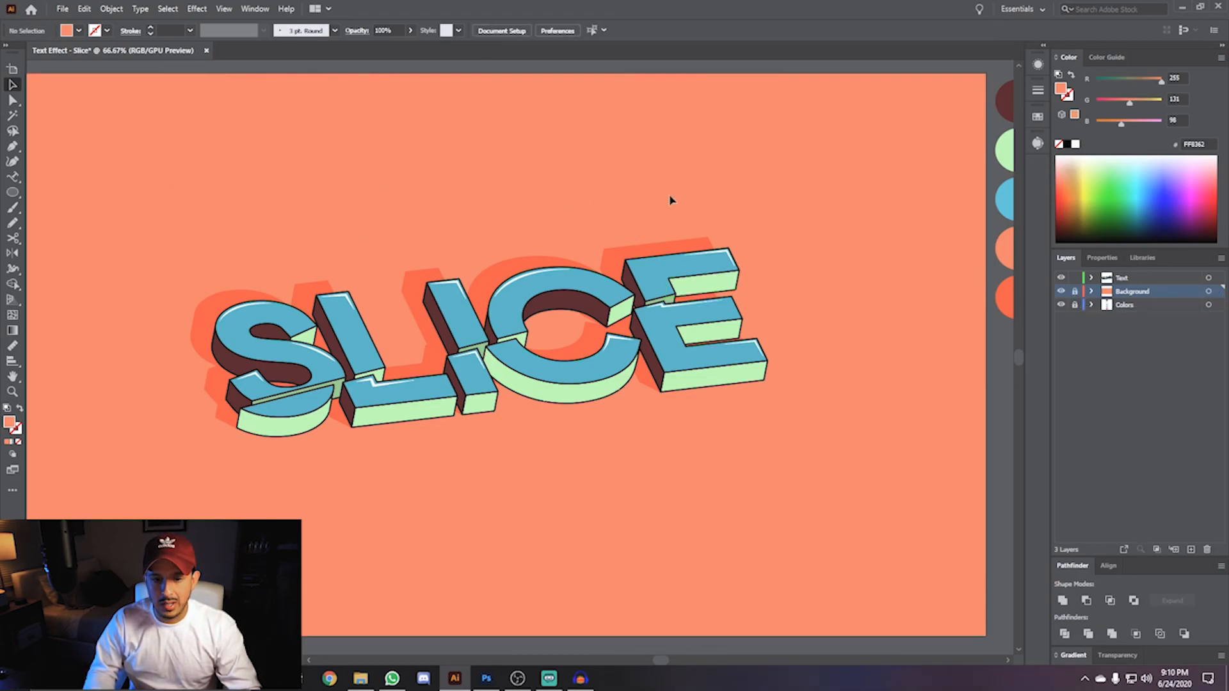
{"action": "left_click_drag", "start_coordinate": [97, 162], "coordinate": [683, 506]}
{"action": "left_click_drag", "start_coordinate": [860, 500], "coordinate": [858, 499]}
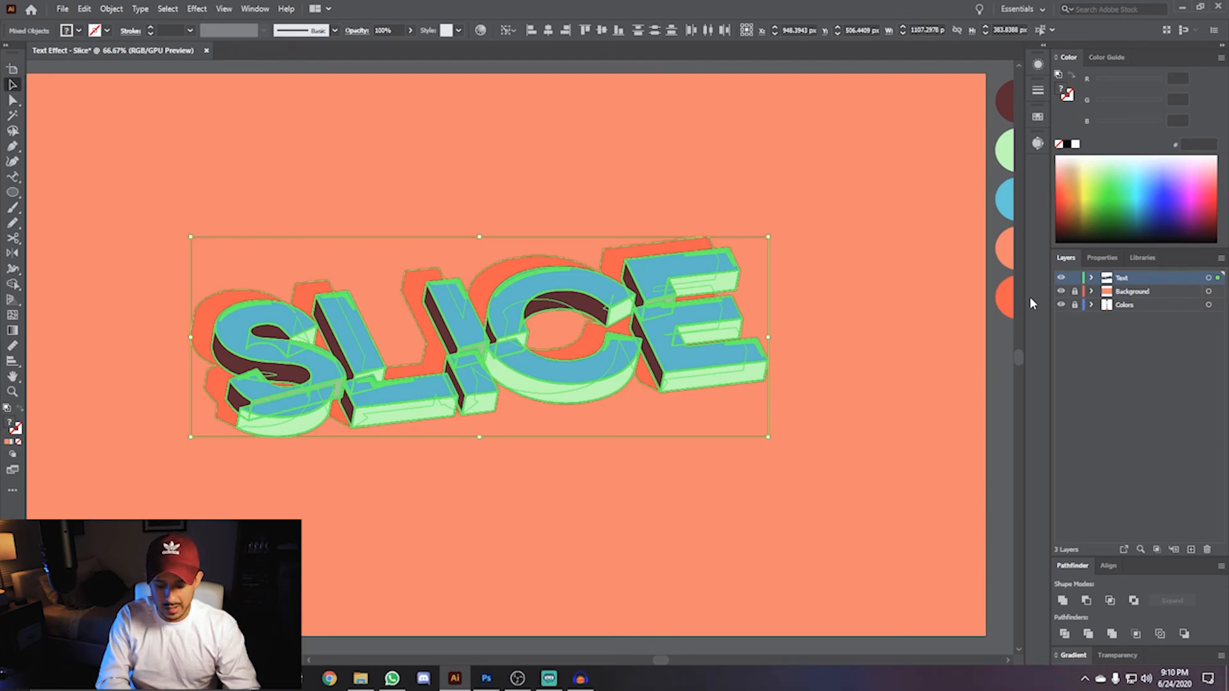
{"action": "key", "text": "ctrl+c"}
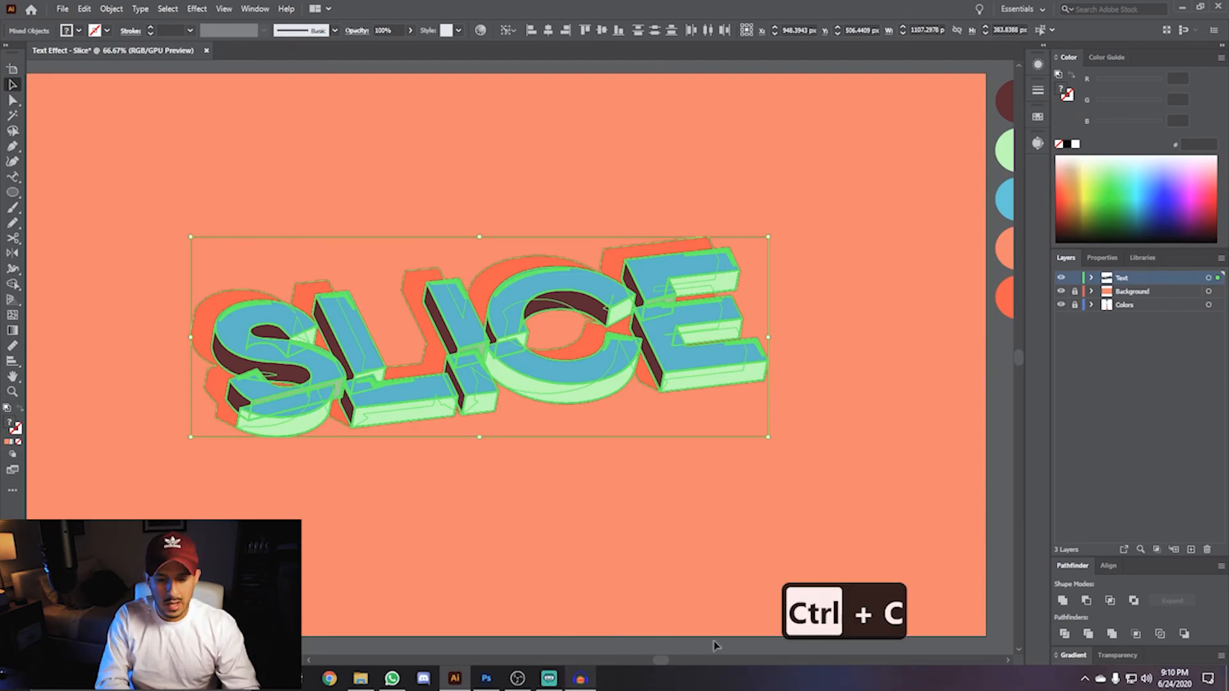
- Switch to Photoshop, commit the background, and paste the lettering as a Smart Object
{"action": "left_click", "coordinate": [488, 680]}
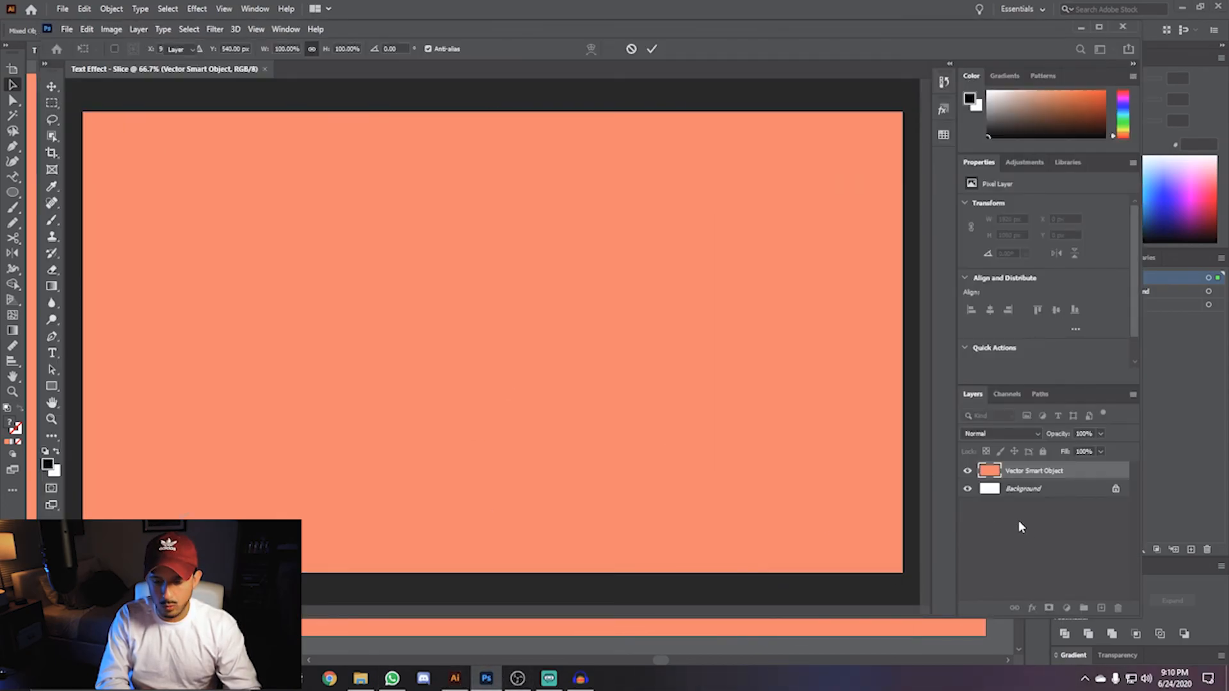
{"action": "left_click", "coordinate": [1038, 544]}
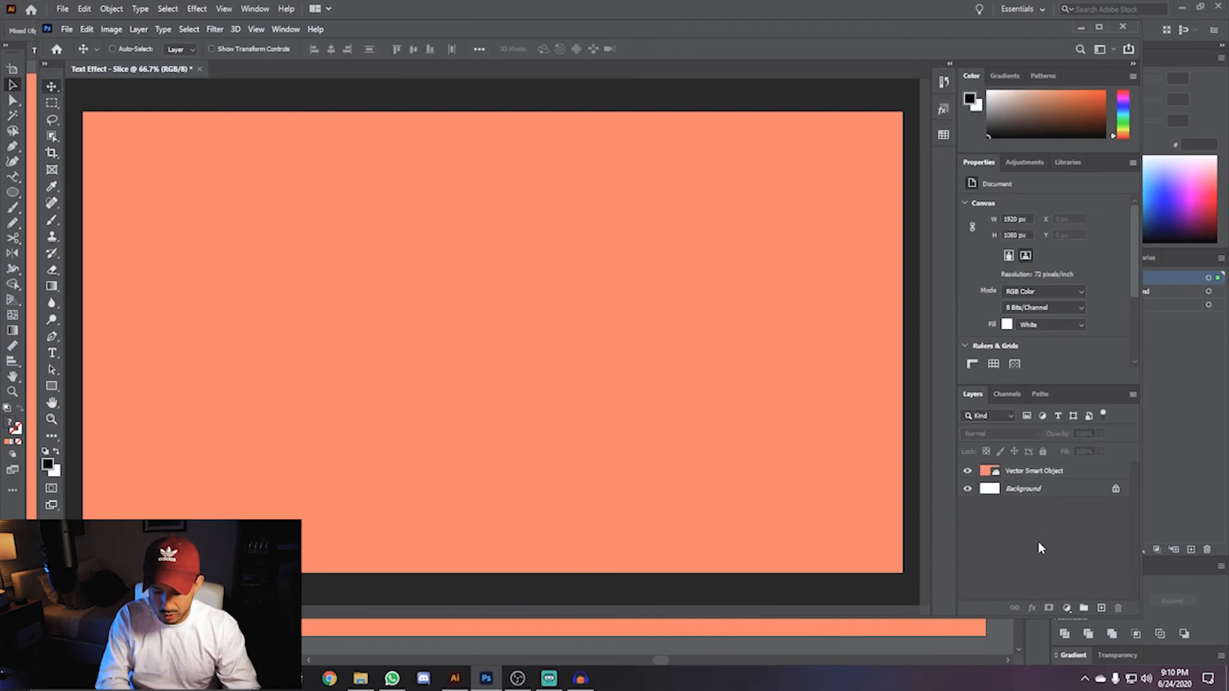
{"action": "key", "text": "ctrl+v"}
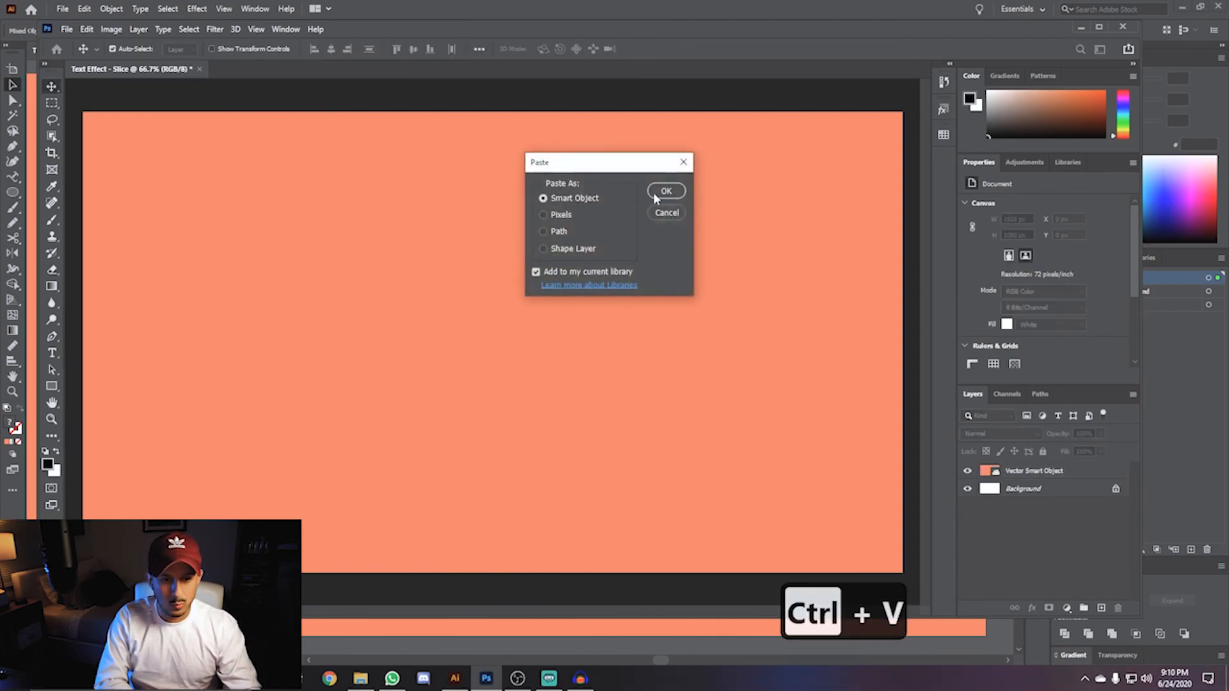
{"action": "left_click", "coordinate": [666, 192]}
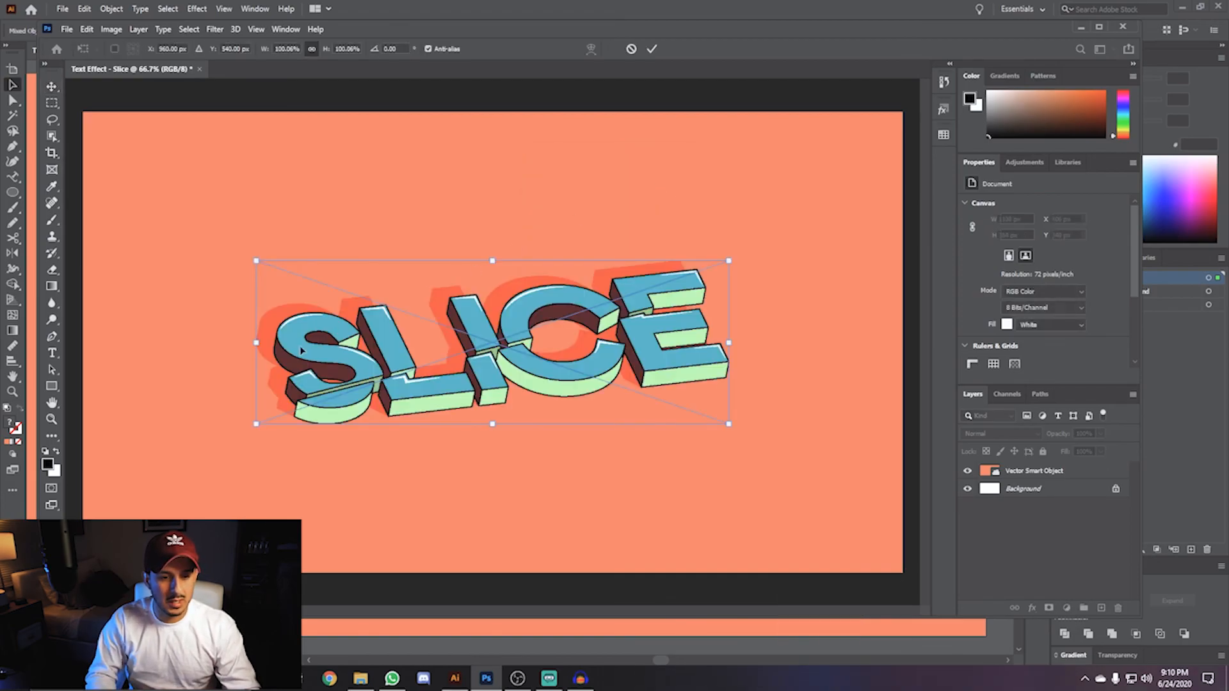
{"action": "key", "text": "Return"}
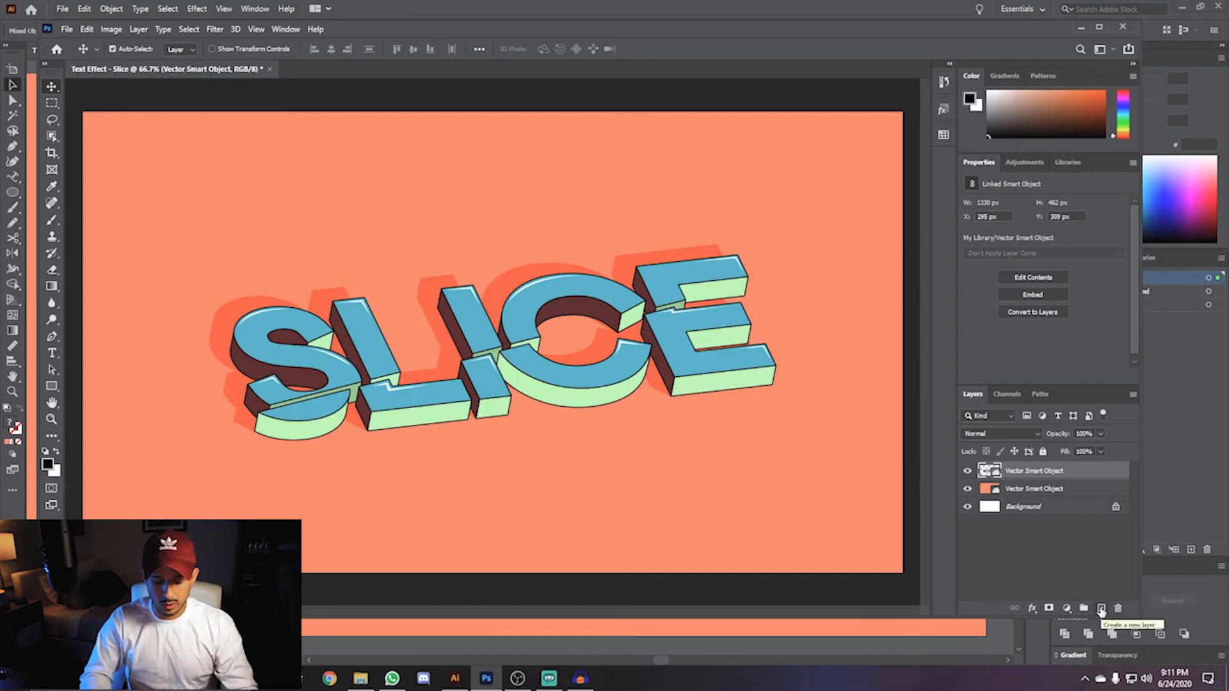
- Create a new layer named Shadows and clip it to the lettering smart object
{"action": "key", "text": "ctrl+shift+n"}
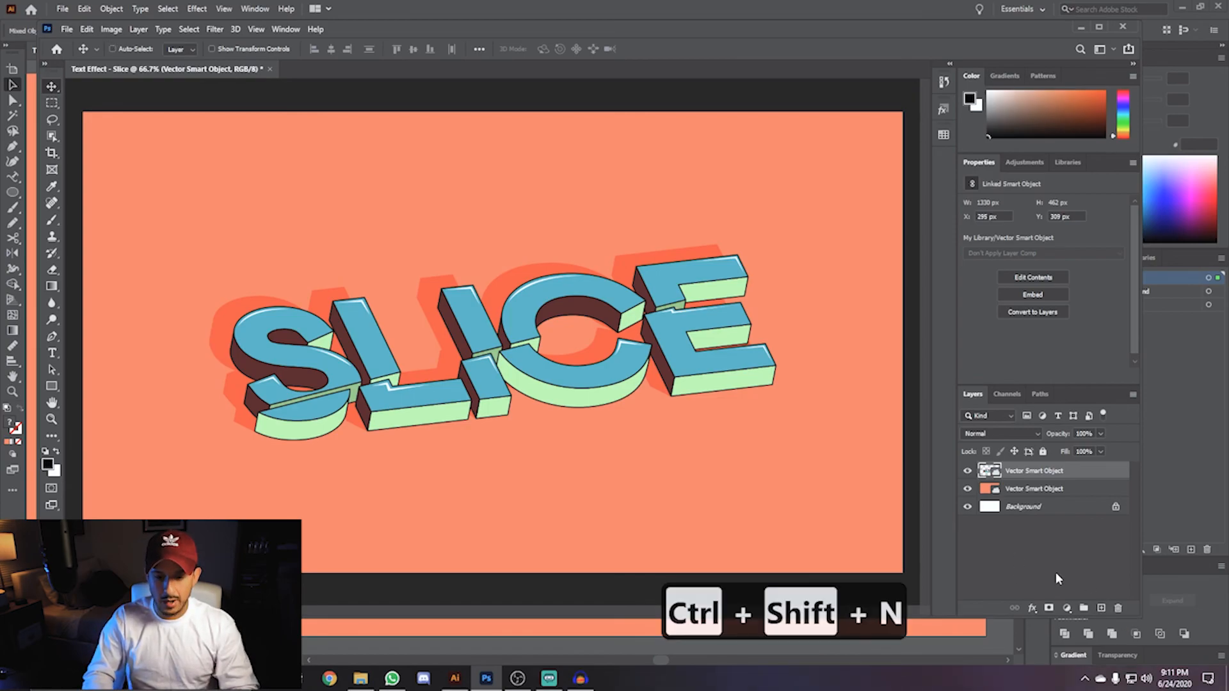
{"action": "type", "text": "Shadows"}
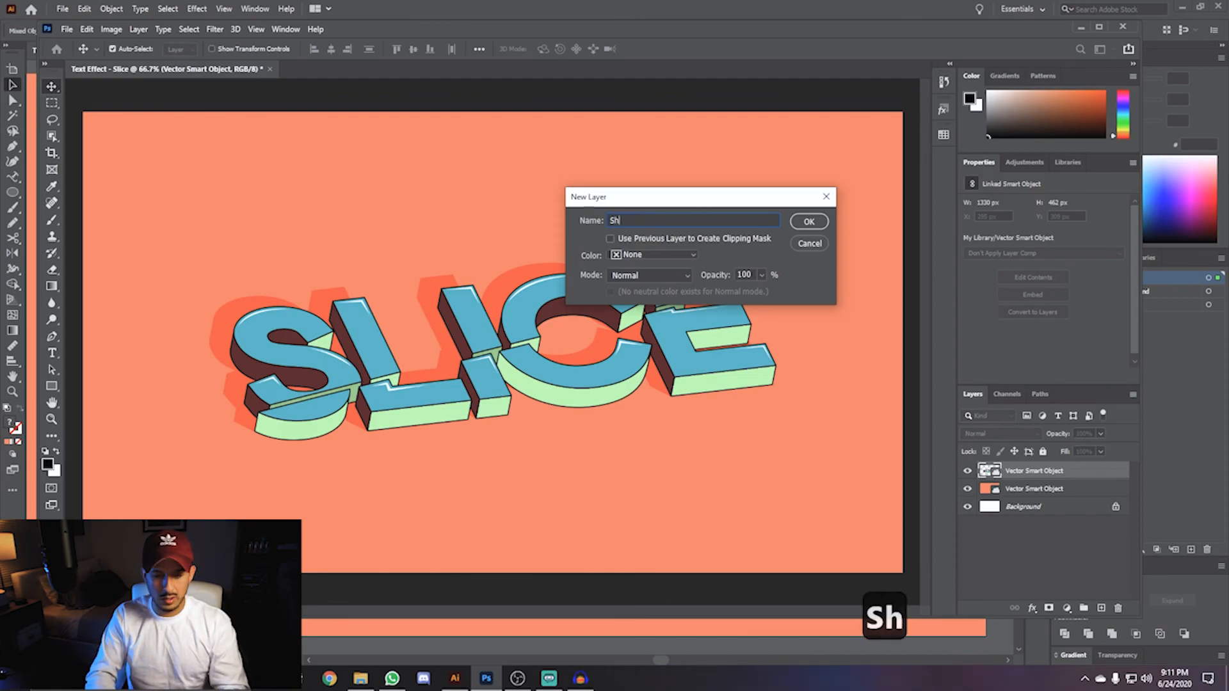
{"action": "left_click", "coordinate": [809, 222]}
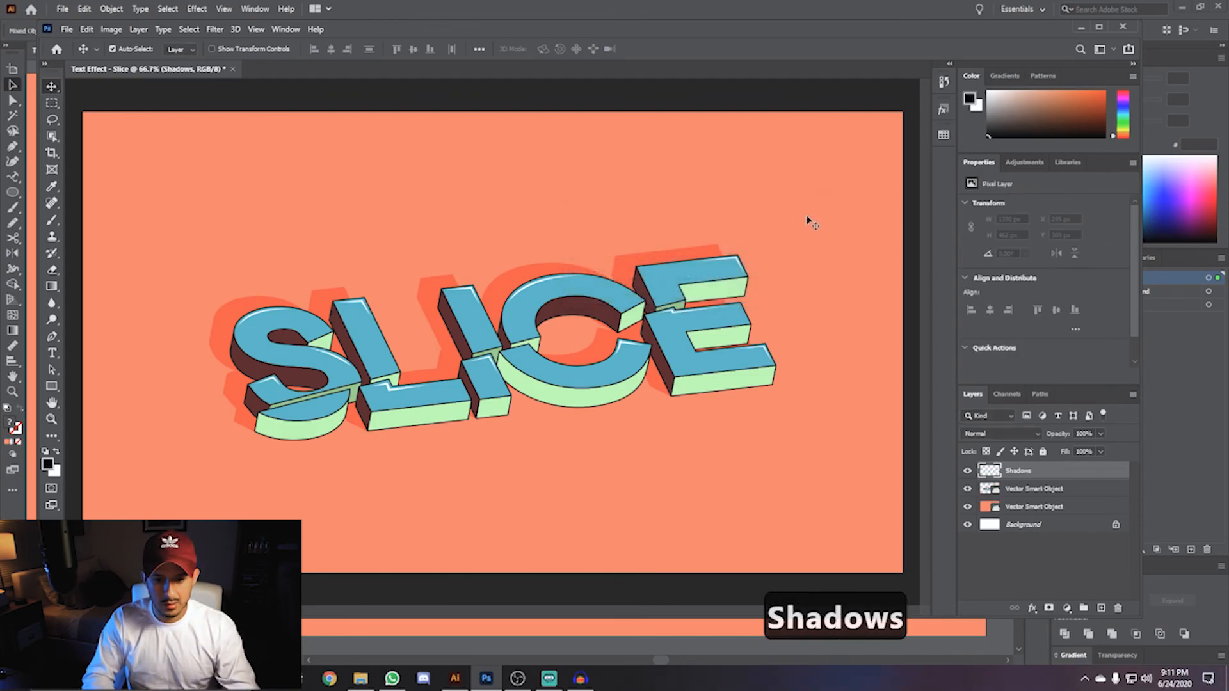
{"action": "left_click", "coordinate": [1040, 475], "text": "alt"}
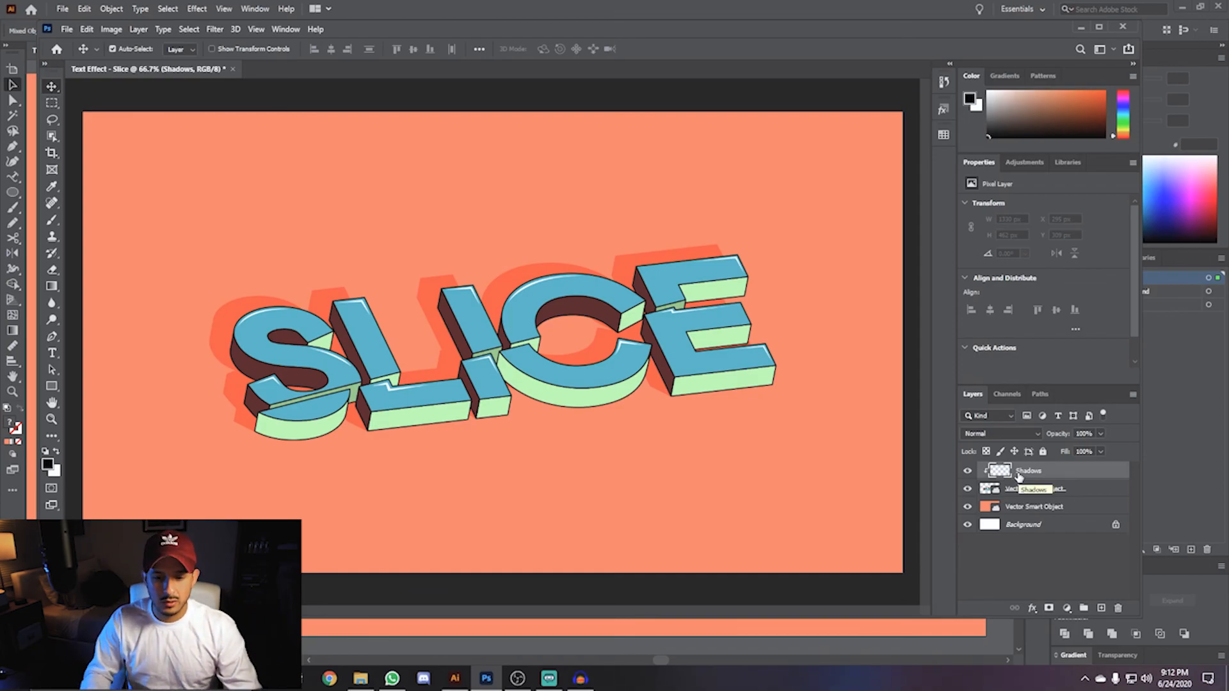
- Pick the Brush tool with the Soft Round brush
{"action": "left_click", "coordinate": [55, 223]}
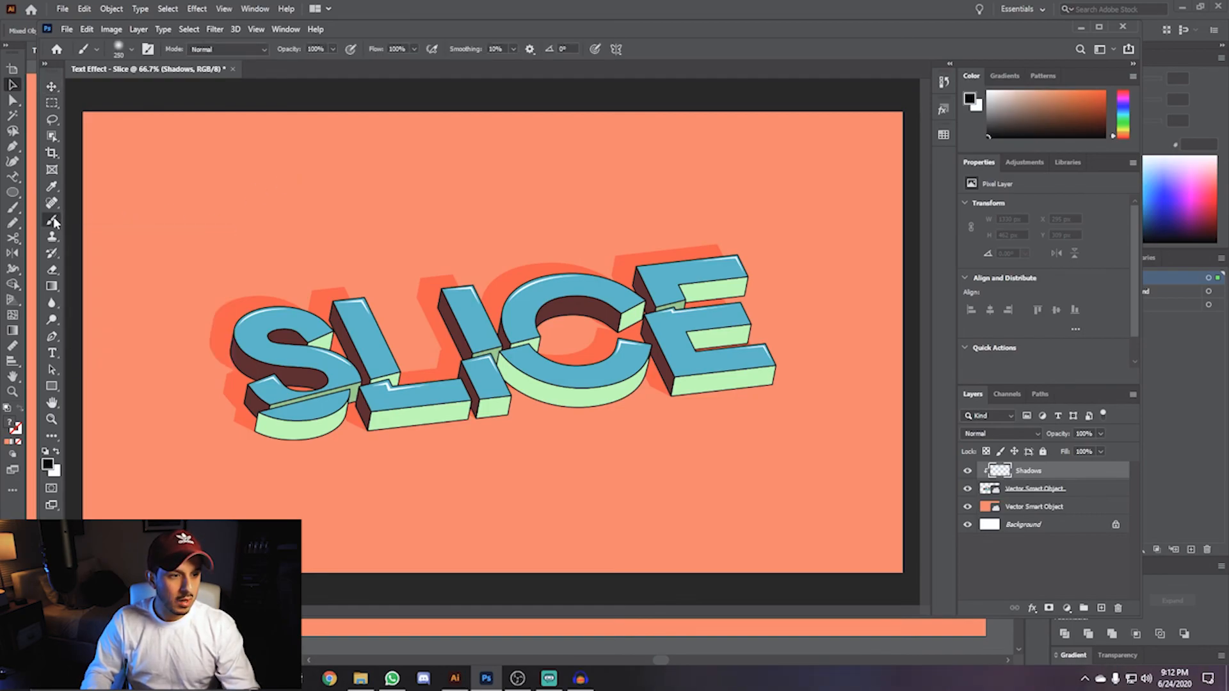
{"action": "left_click", "coordinate": [131, 52]}
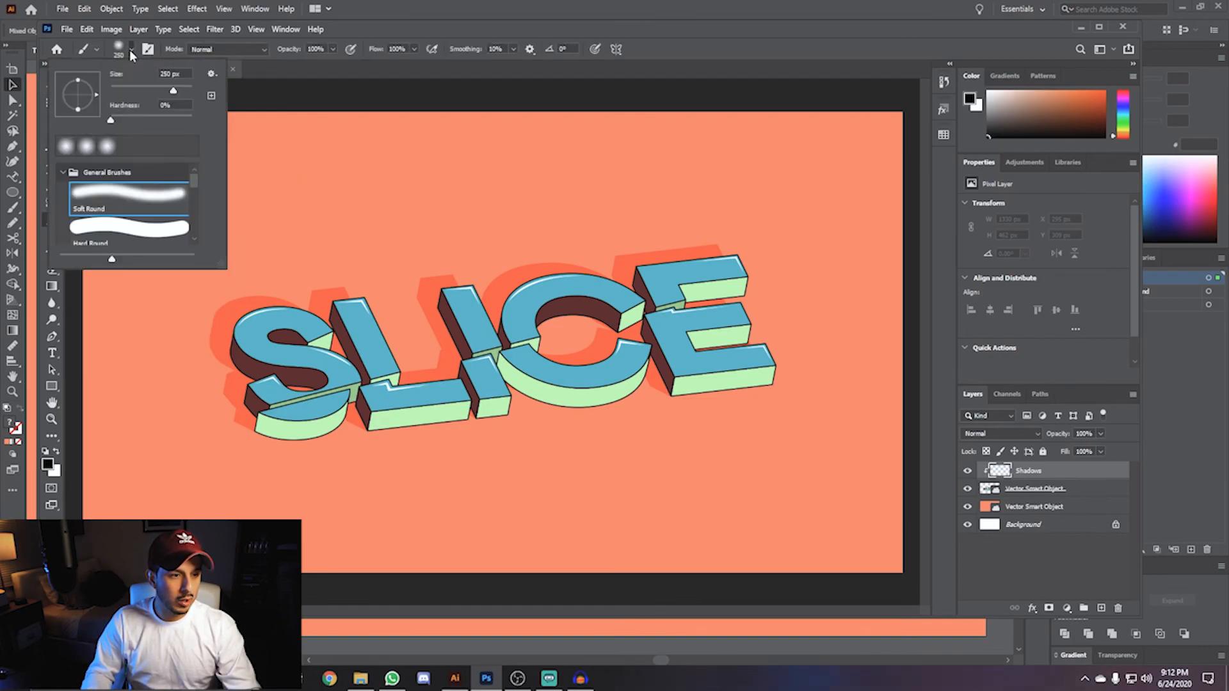
{"action": "left_click", "coordinate": [111, 203]}
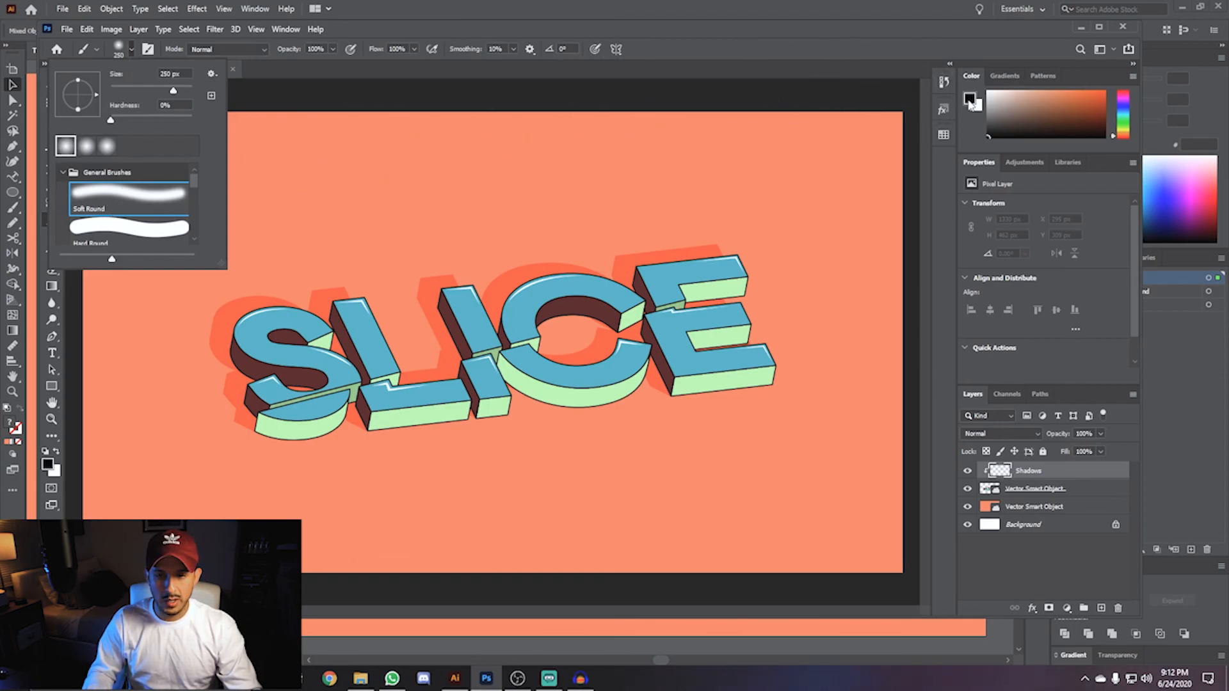
- Resize the soft brush and paint a soft shadow stroke beneath the lower left of the lettering on the Shadows layer
{"action": "key", "text": "Escape"}
{"action": "key", "text": "i"}
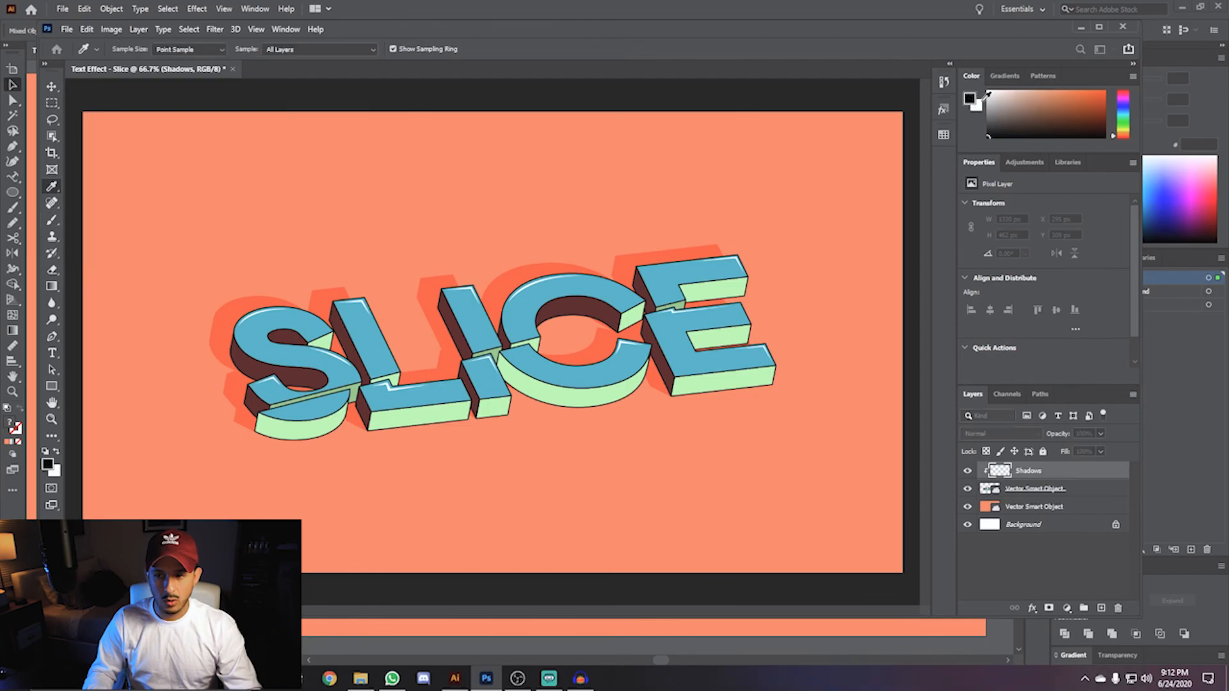
{"action": "key", "text": "b"}
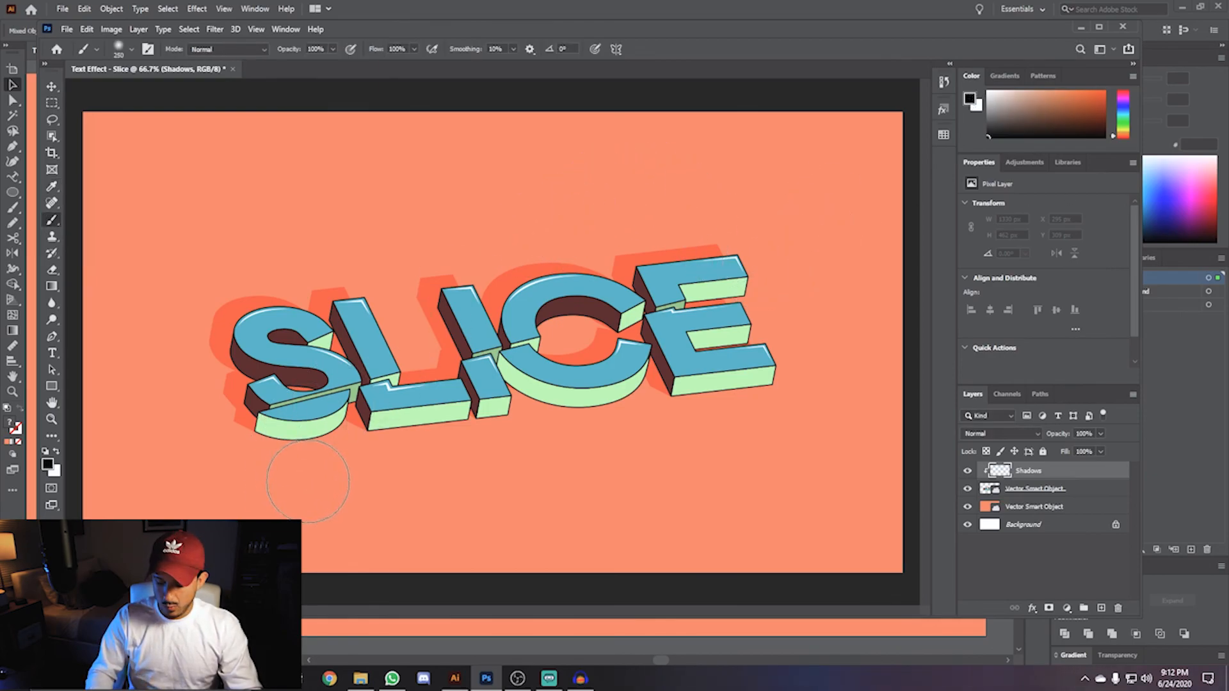
{"action": "key", "text": "bracketleft"}
{"action": "key", "text": "bracketright"}
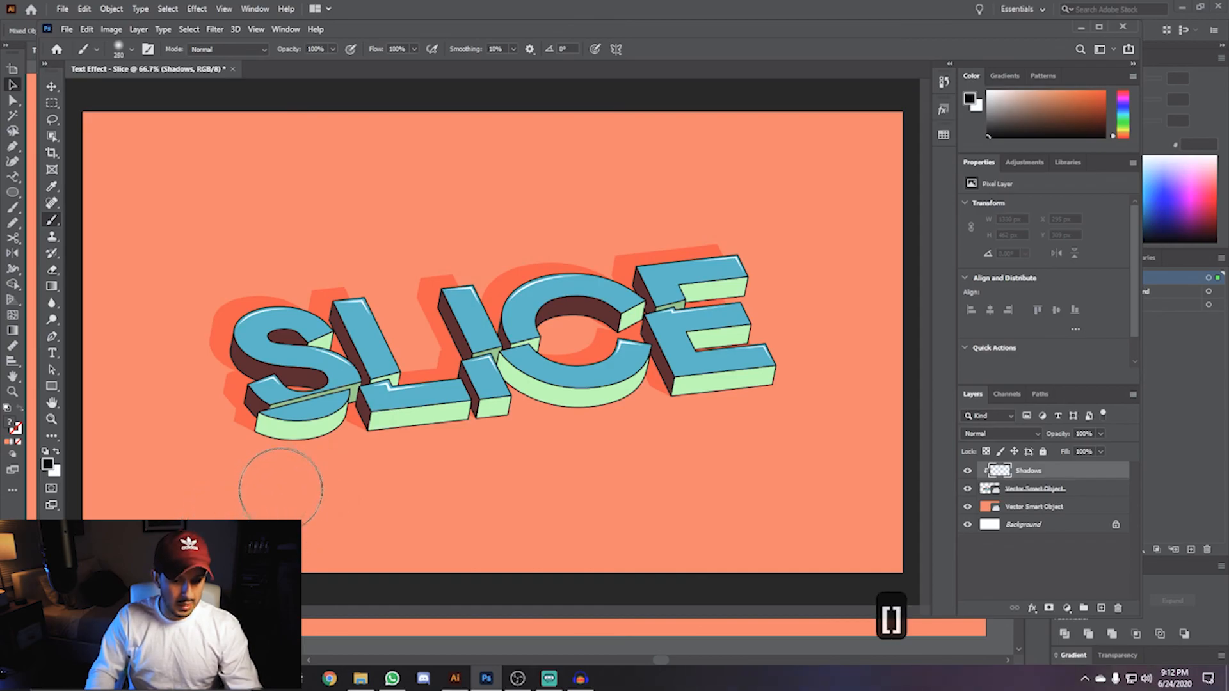
{"action": "mouse_move", "coordinate": [279, 475]}
{"action": "left_mouse_down"}
{"action": "mouse_move", "coordinate": [382, 487]}
{"action": "mouse_move", "coordinate": [570, 448]}
{"action": "mouse_move", "coordinate": [536, 446]}
{"action": "mouse_move", "coordinate": [760, 425]}
{"action": "mouse_move", "coordinate": [748, 448]}
{"action": "mouse_move", "coordinate": [387, 470]}
{"action": "left_mouse_up"}
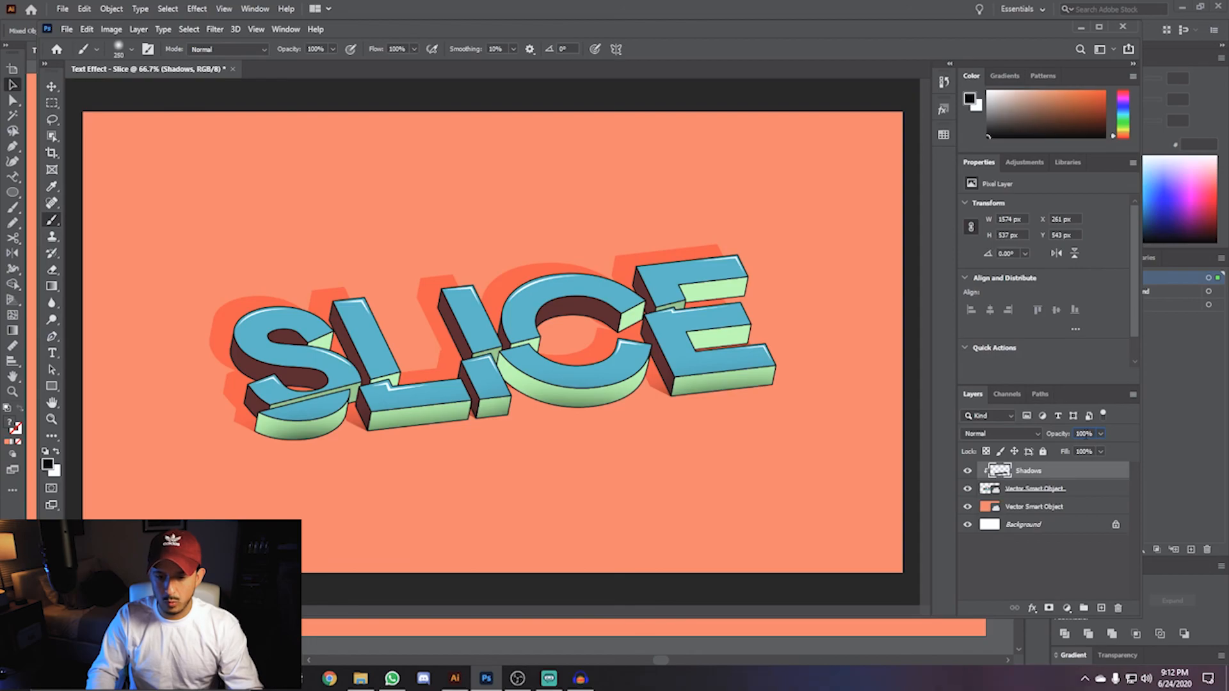
- Lower the Shadows layer's opacity to 60%
{"action": "scroll", "coordinate": [1086, 436], "scroll_direction": "down", "scroll_amount": 1}
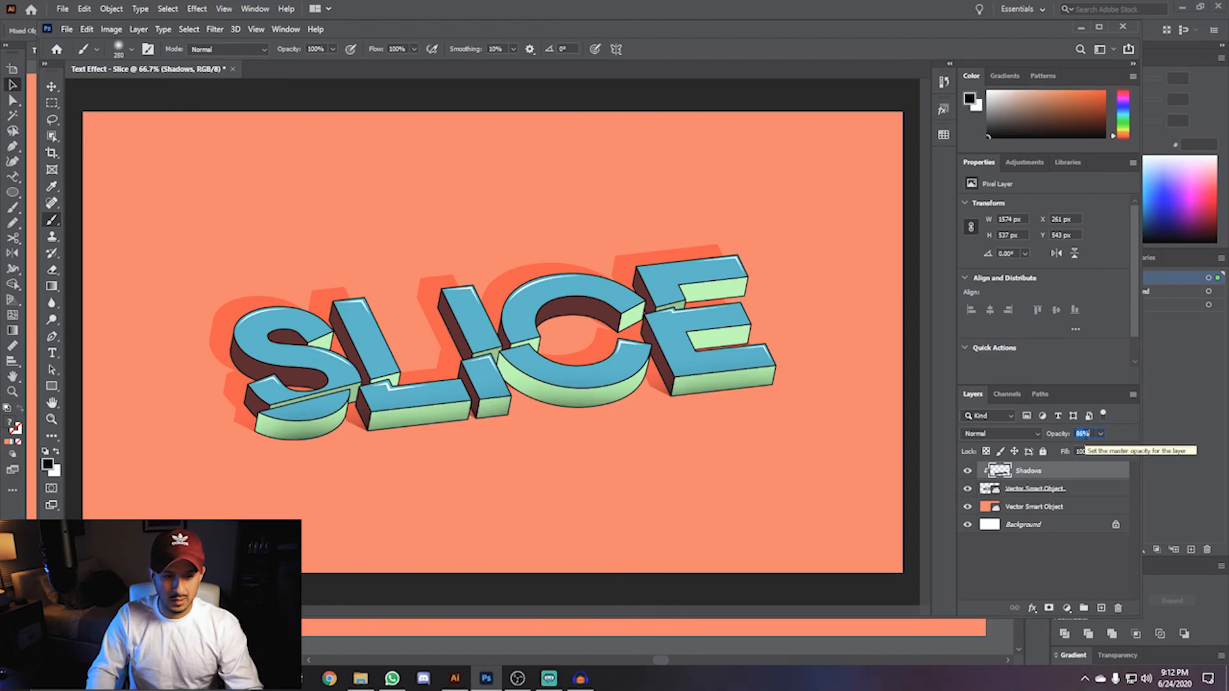
{"action": "scroll", "coordinate": [1085, 436], "scroll_direction": "down", "scroll_amount": 19}
{"action": "scroll", "coordinate": [1086, 436], "scroll_direction": "up", "scroll_amount": 5}
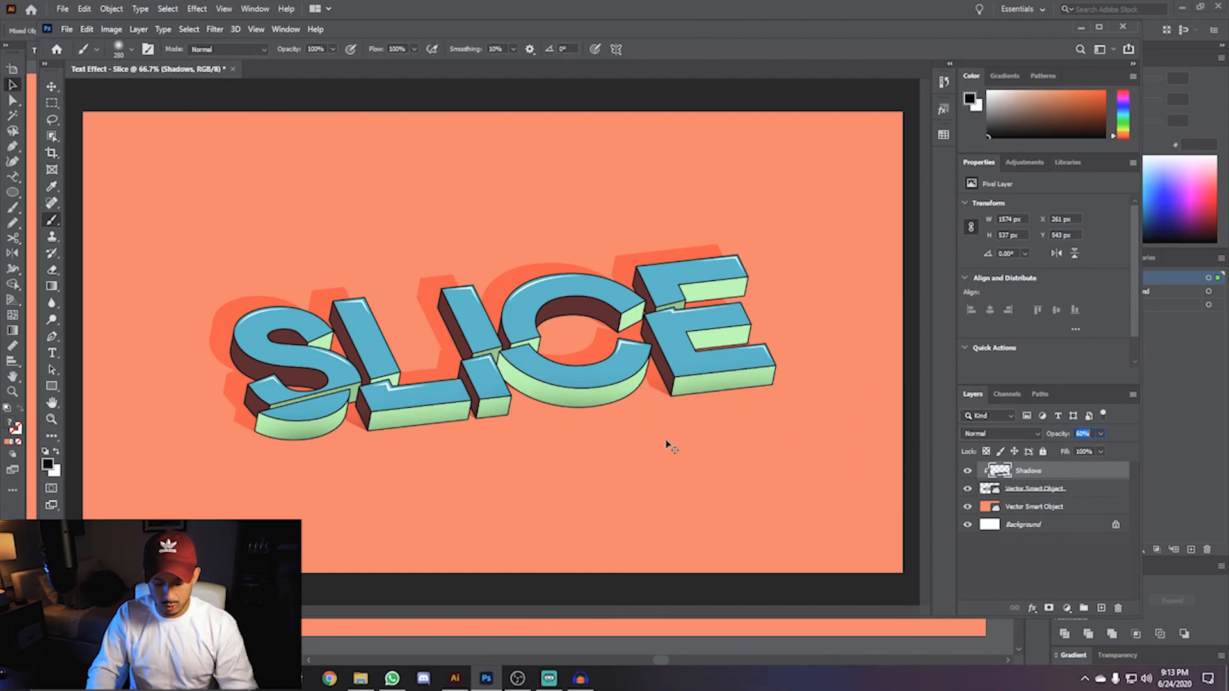
- Create a new layer named Shines above Shadows, clipped to the lettering, and set the foreground color to white
{"action": "key", "text": "ctrl+shift+n"}
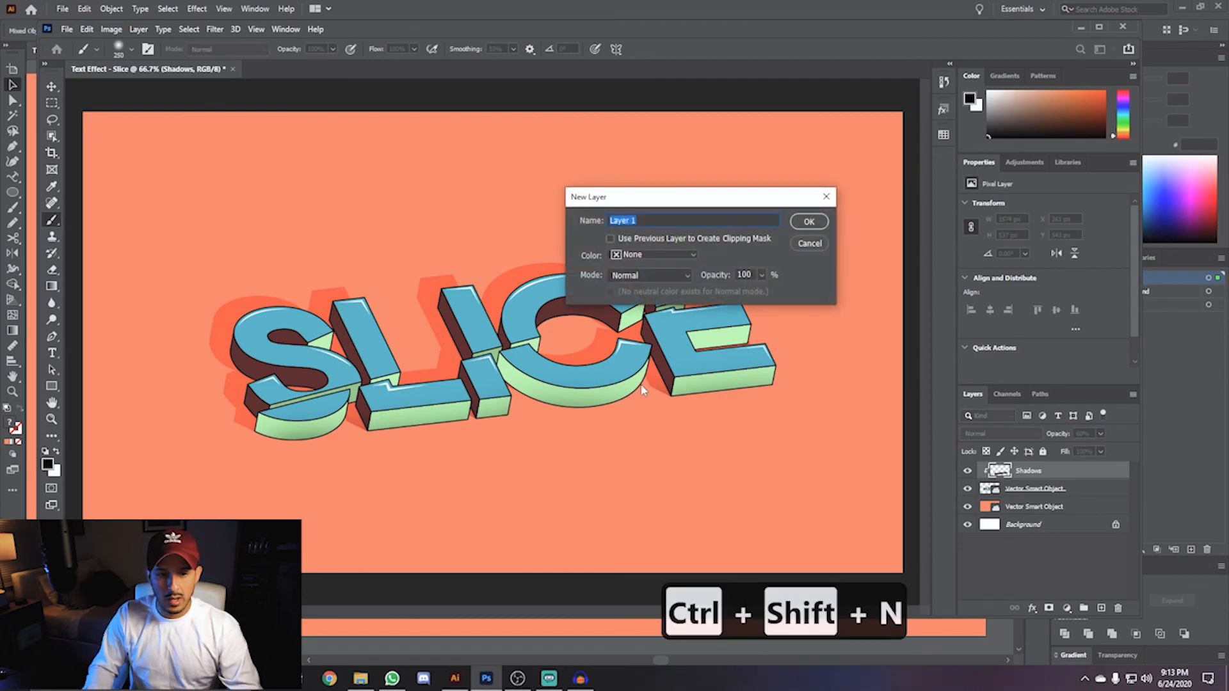
{"action": "type", "text": "Shines"}
{"action": "key", "text": "Return"}
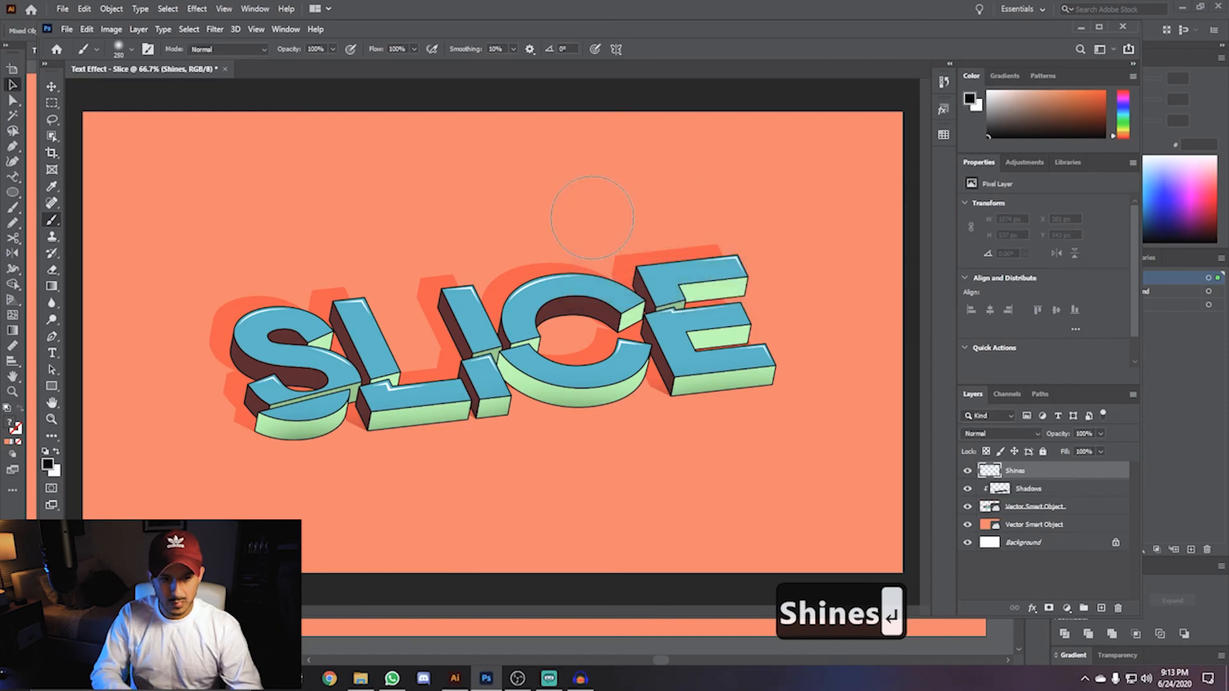
{"action": "left_click_drag", "start_coordinate": [995, 98], "coordinate": [979, 86]}
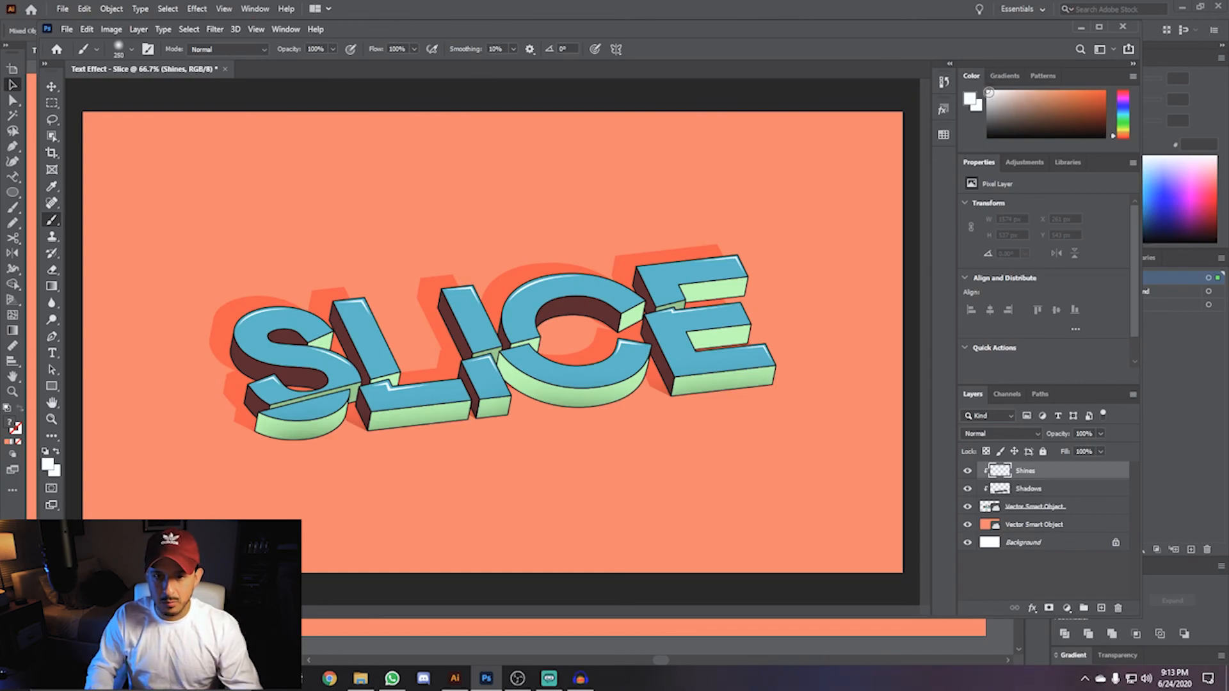
- Shrink the soft brush and dab small white highlights on the top edges and corners of the letters
{"action": "left_click", "coordinate": [131, 49]}
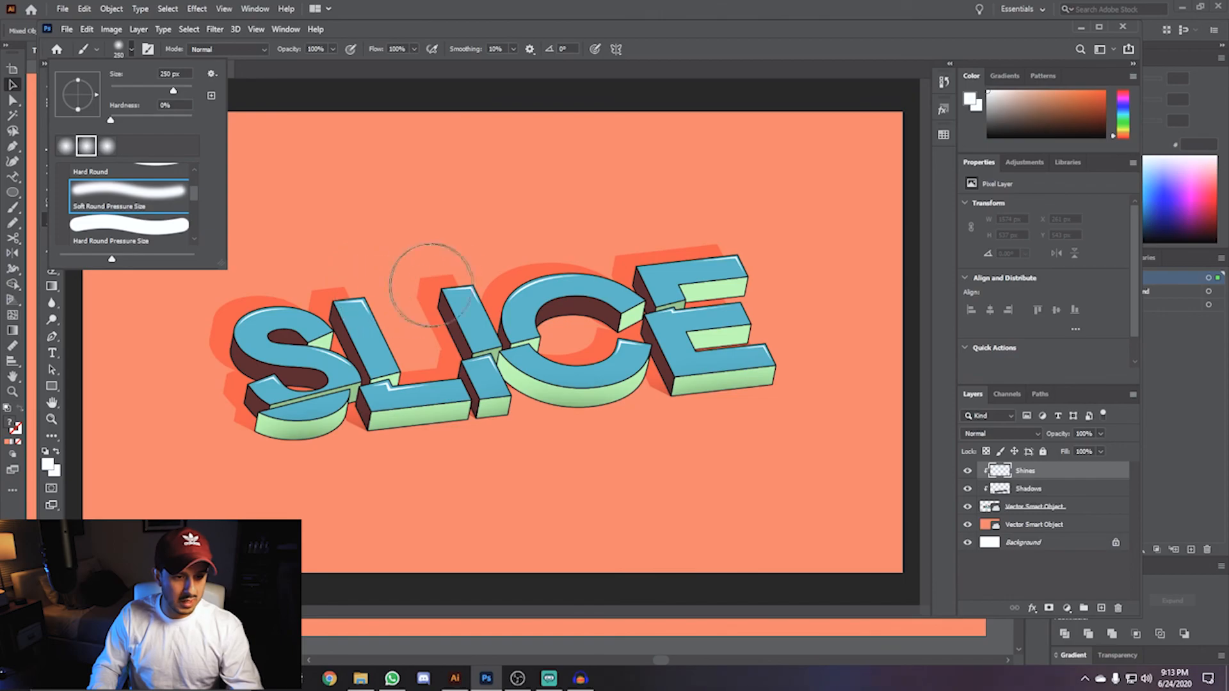
{"action": "left_click", "coordinate": [400, 234]}
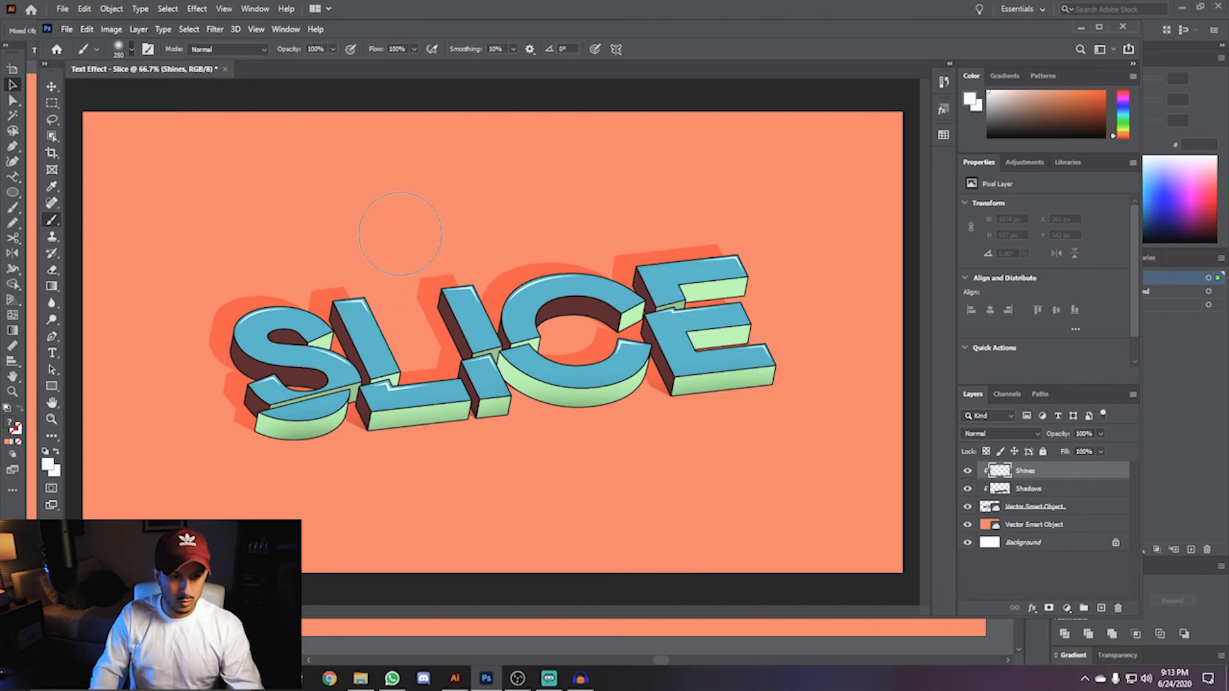
{"action": "key", "text": "bracketleft"}
{"action": "key", "text": "bracketleft"}
{"action": "key", "text": "bracketleft"}
{"action": "key", "text": "bracketleft"}
{"action": "key", "text": "bracketleft"}
{"action": "key", "text": "bracketleft"}
{"action": "key", "text": "bracketleft"}
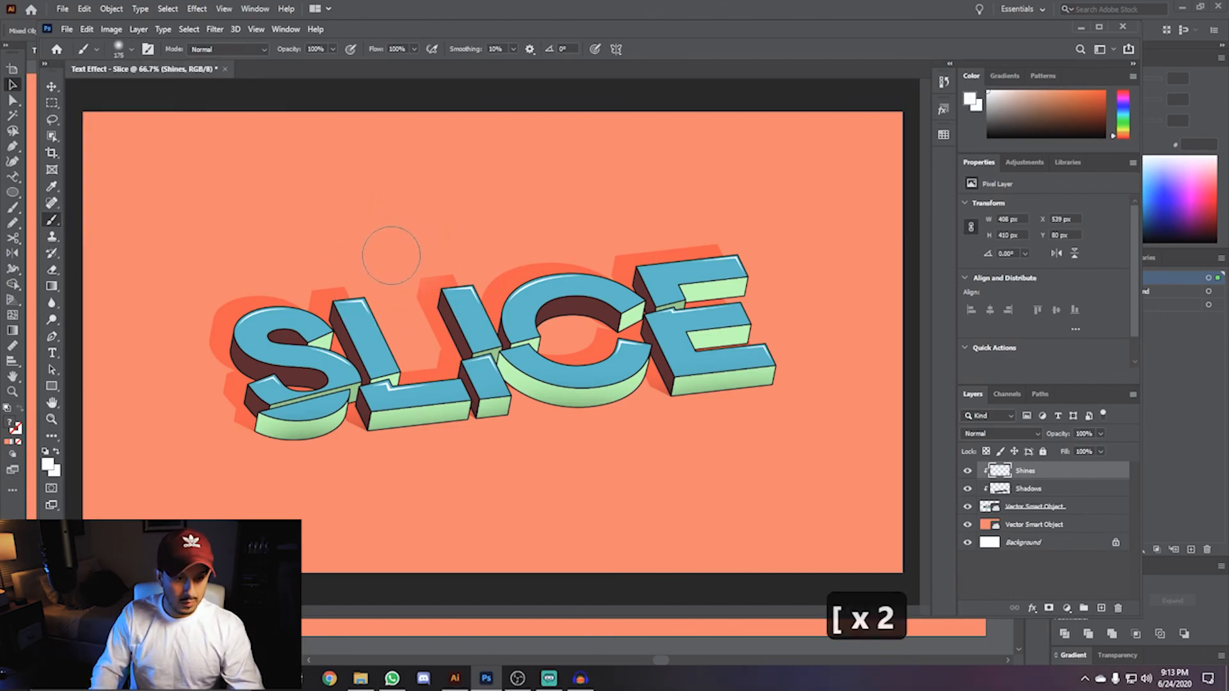
{"action": "left_click", "coordinate": [253, 312]}
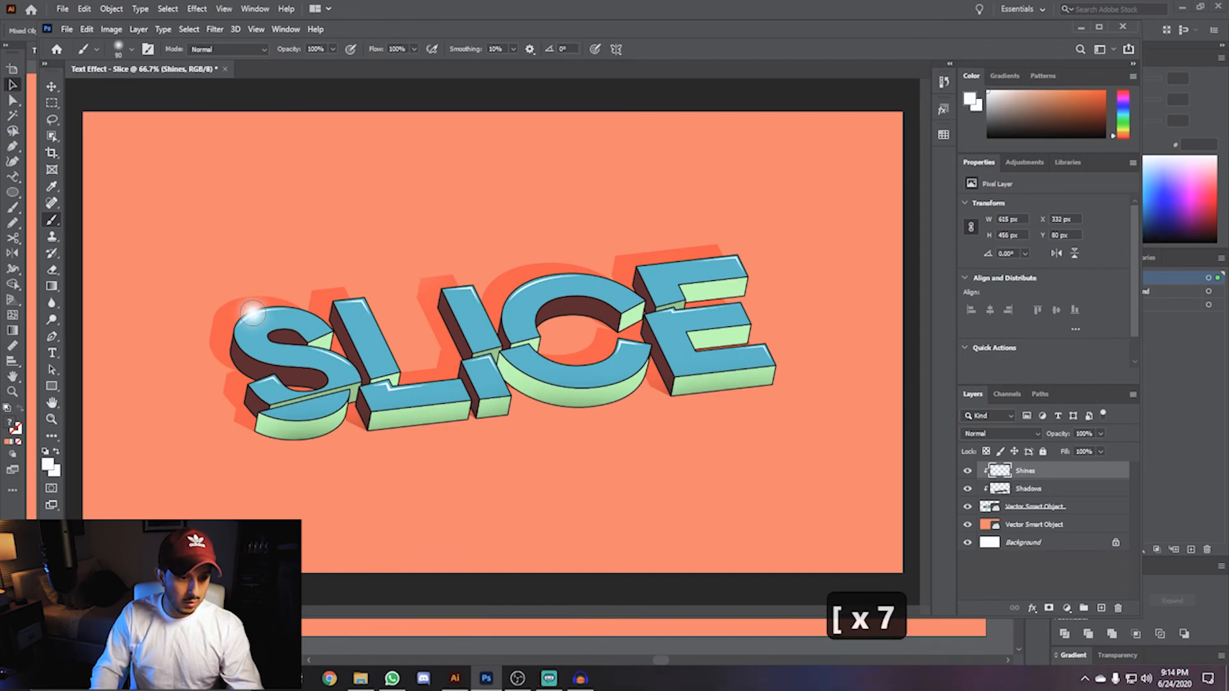
{"action": "left_click", "coordinate": [521, 279]}
{"action": "key", "text": "bracketleft"}
{"action": "key", "text": "bracketleft"}
{"action": "left_click", "coordinate": [674, 308]}
{"action": "key", "text": "bracketleft"}
{"action": "key", "text": "bracketleft"}
{"action": "key", "text": "bracketleft"}
{"action": "key", "text": "bracketleft"}
{"action": "left_click", "coordinate": [392, 387]}
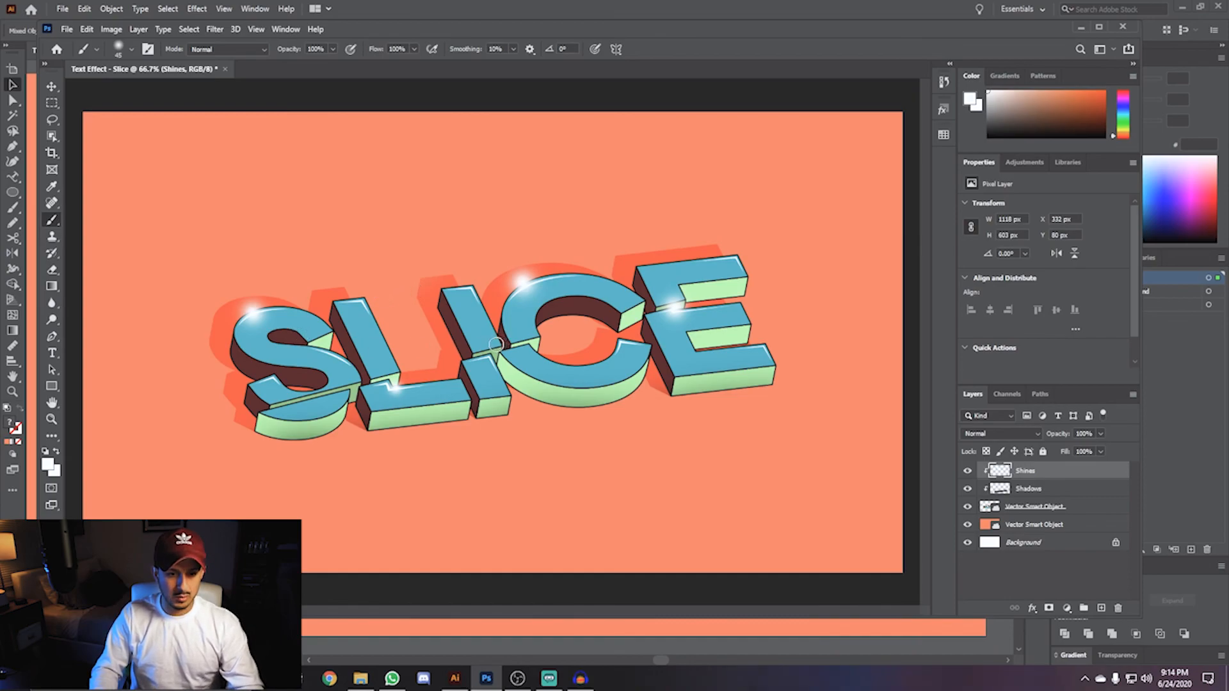
- Lower the Shines layer's opacity to 65%
{"action": "left_click", "coordinate": [1083, 434]}
{"action": "scroll", "coordinate": [1083, 435], "scroll_direction": "down", "scroll_amount": 3}
{"action": "scroll", "coordinate": [1083, 435], "scroll_direction": "down", "scroll_amount": 15}
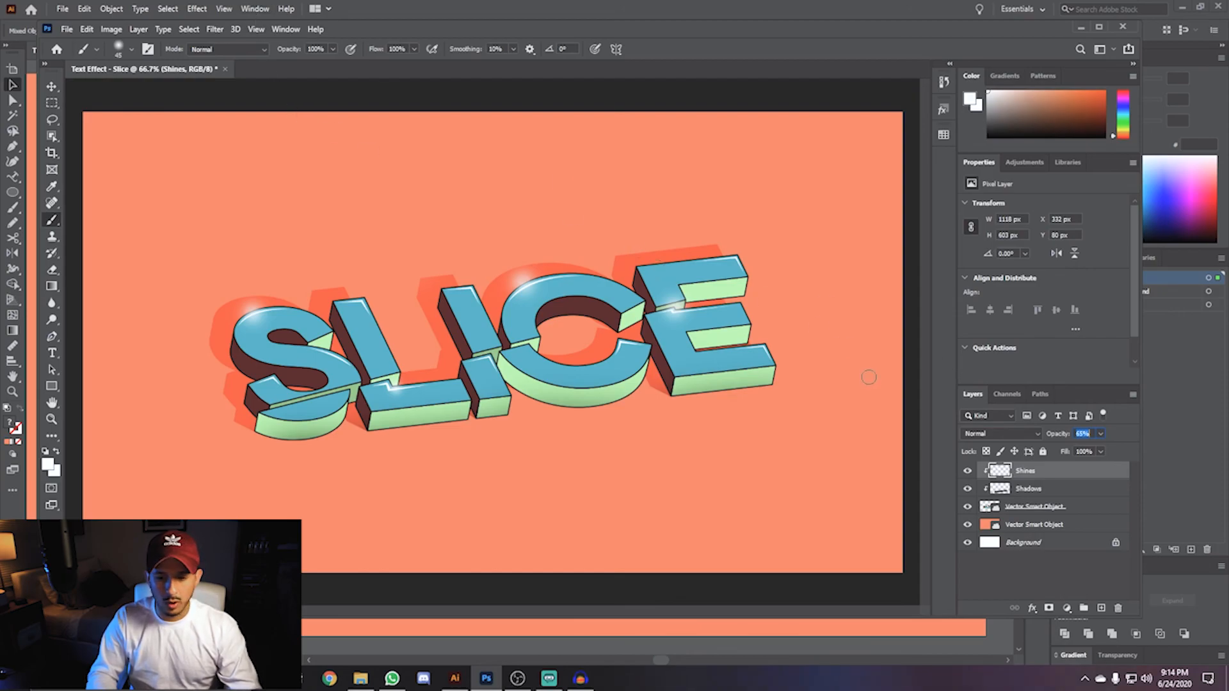
- Add a Solid Color fill layer on top using light grey #c9c9c9
{"action": "left_click", "coordinate": [1067, 608]}
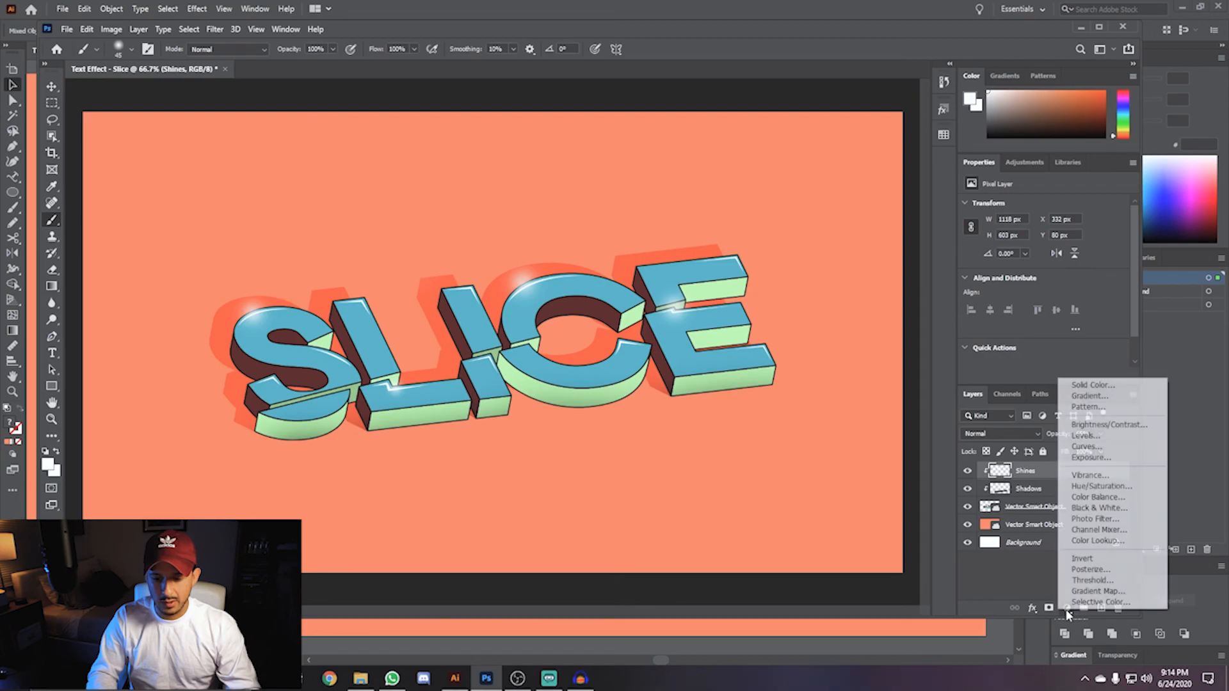
{"action": "left_click", "coordinate": [1077, 386]}
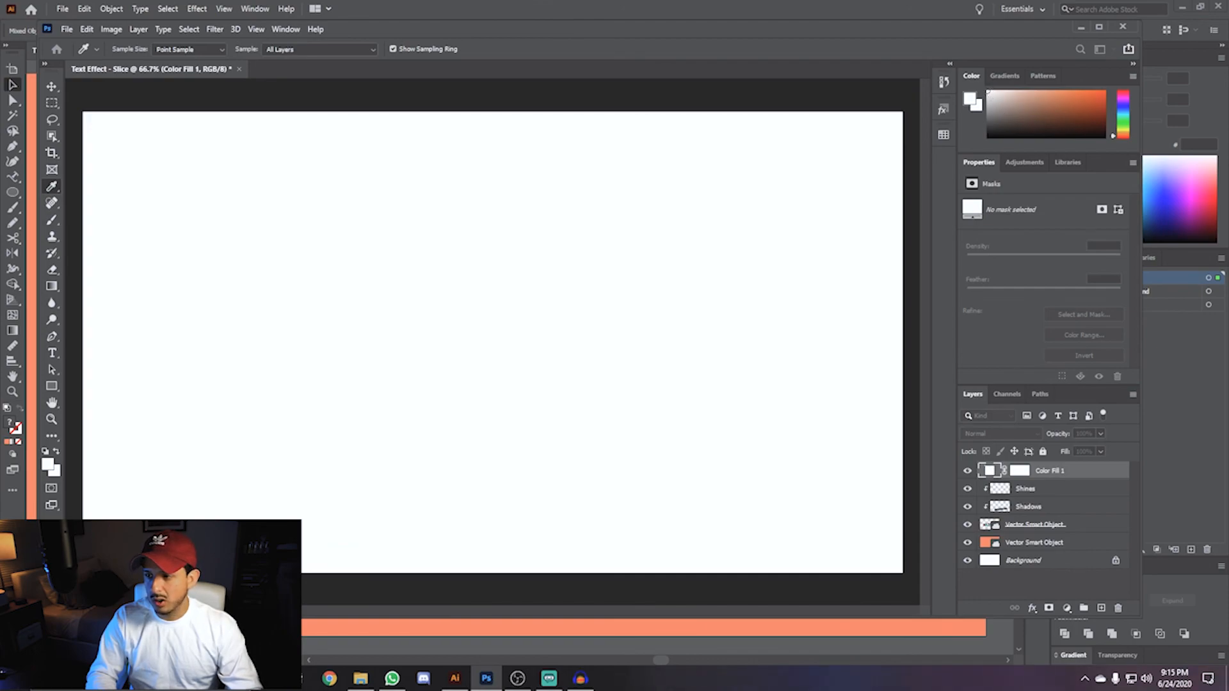
{"action": "left_click_drag", "start_coordinate": [662, 153], "coordinate": [643, 154]}
{"action": "left_click", "coordinate": [597, 202]}
{"action": "left_click_drag", "start_coordinate": [597, 203], "coordinate": [593, 212]}
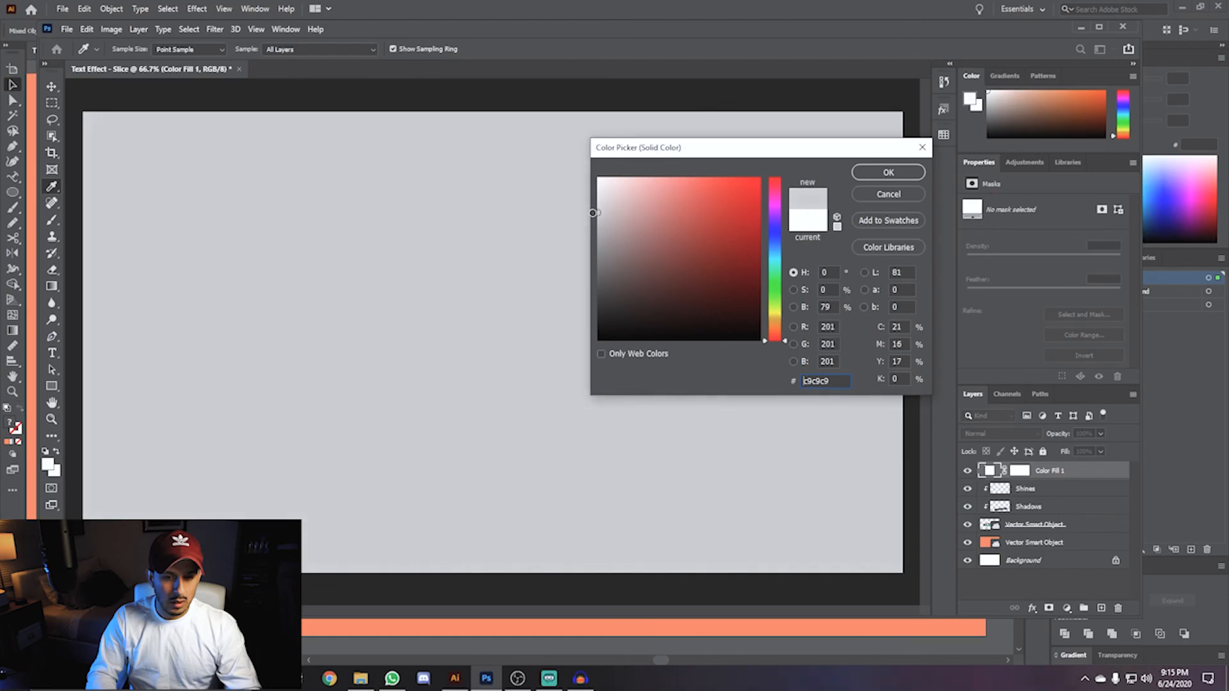
{"action": "left_click", "coordinate": [877, 171]}
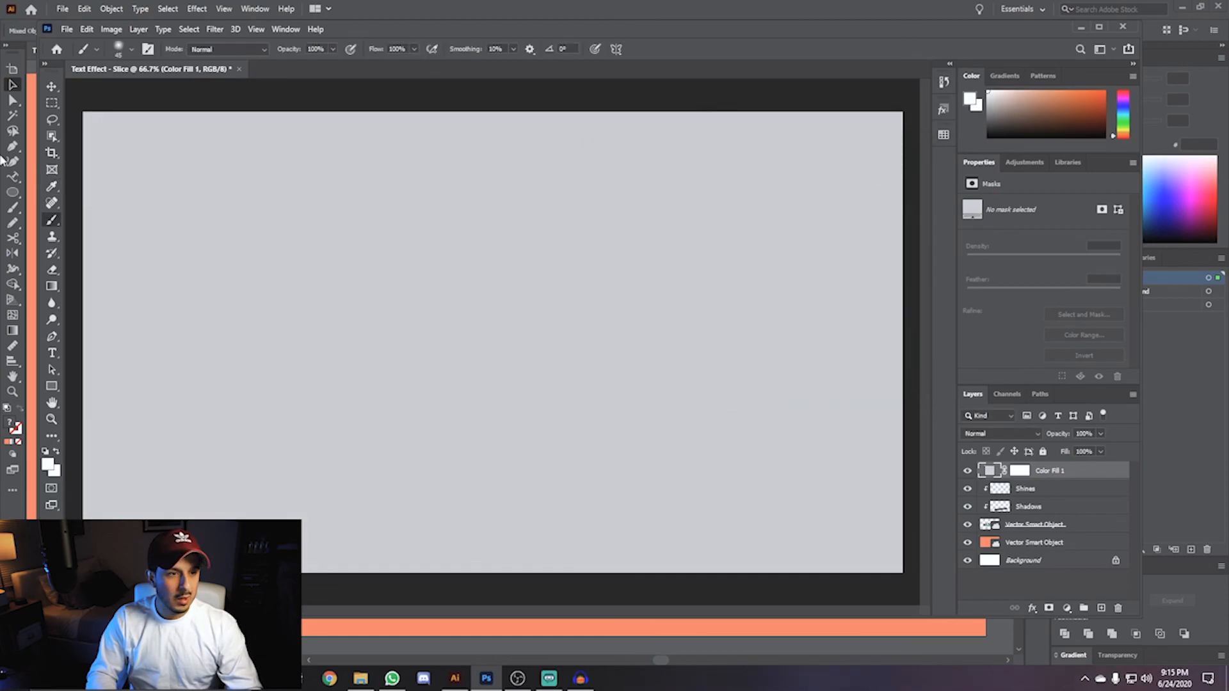
- Rasterize the fill layer and apply Add Noise at 80% with Uniform distribution
{"action": "left_click", "coordinate": [207, 29]}
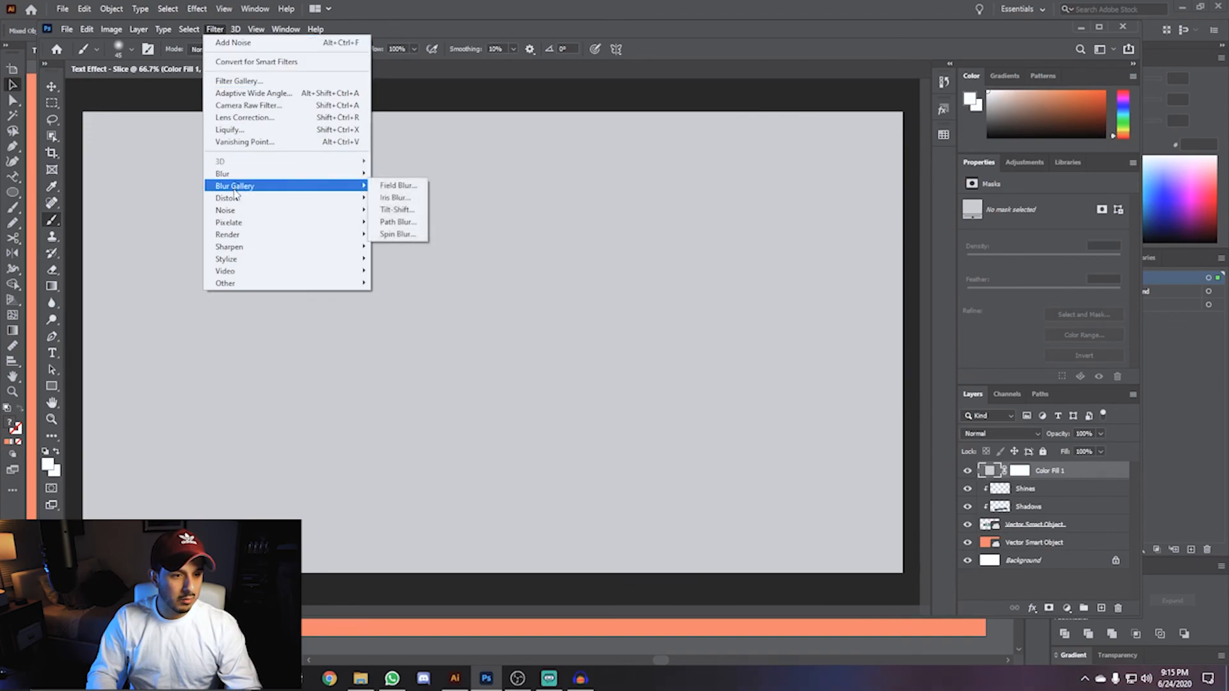
{"action": "mouse_move", "coordinate": [230, 210]}
{"action": "left_click", "coordinate": [386, 215]}
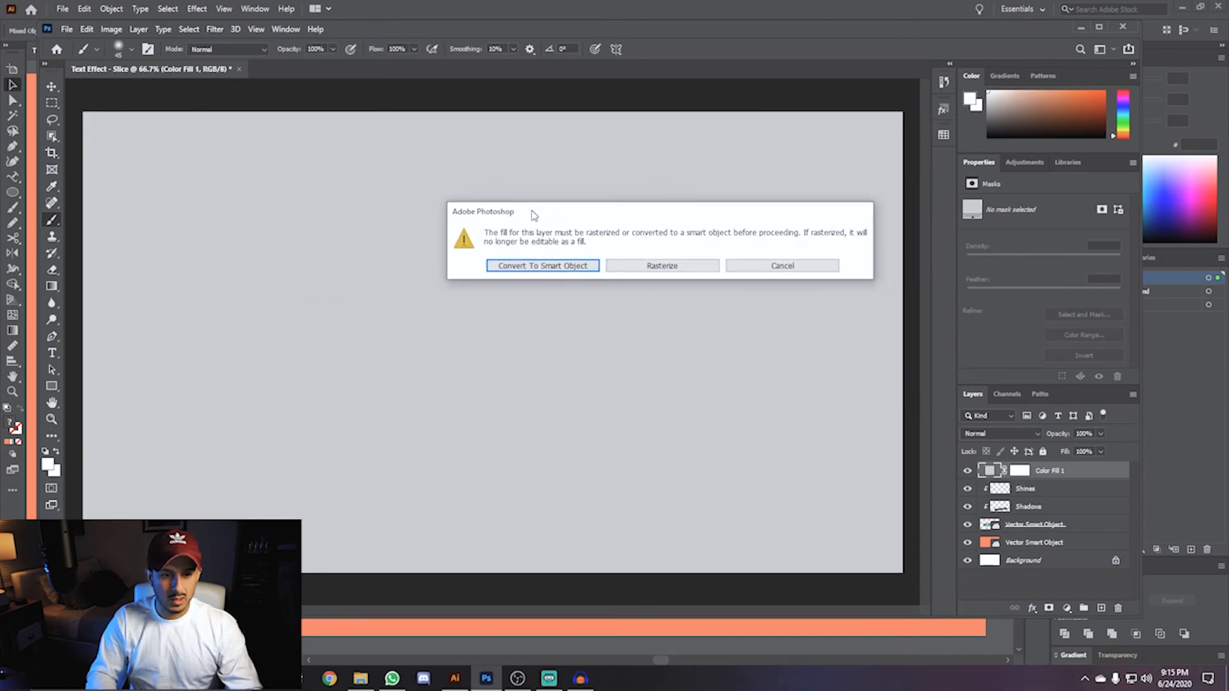
{"action": "left_click", "coordinate": [661, 267]}
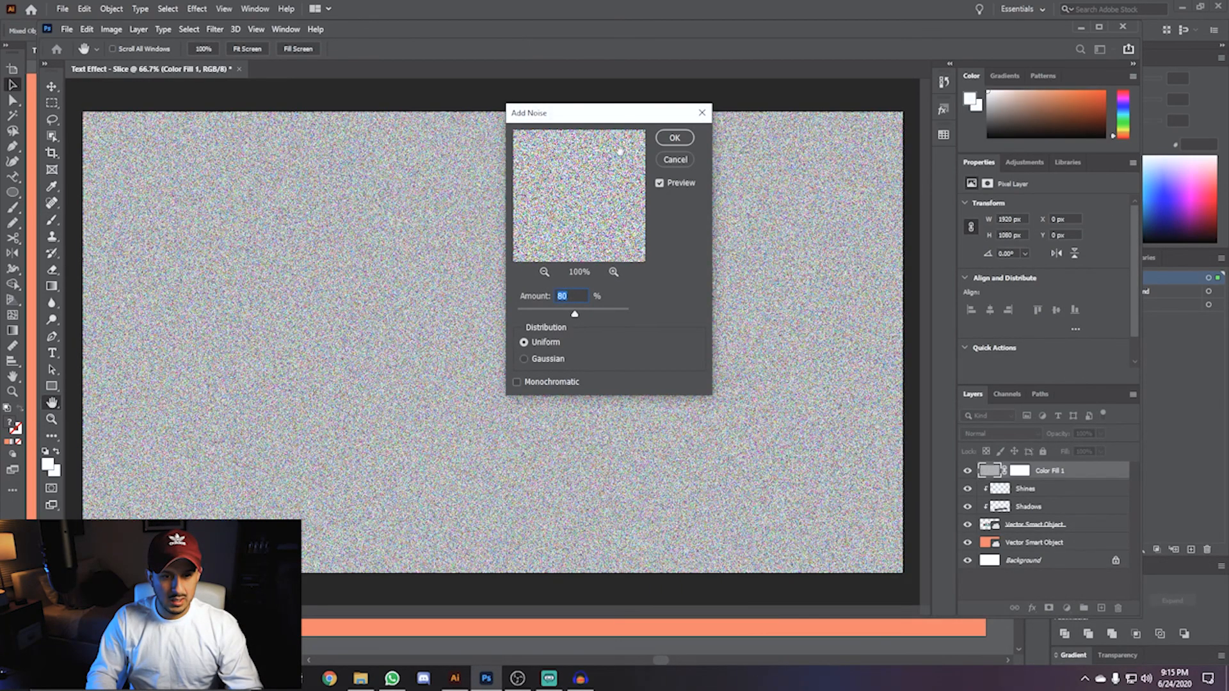
{"action": "left_click", "coordinate": [676, 140]}
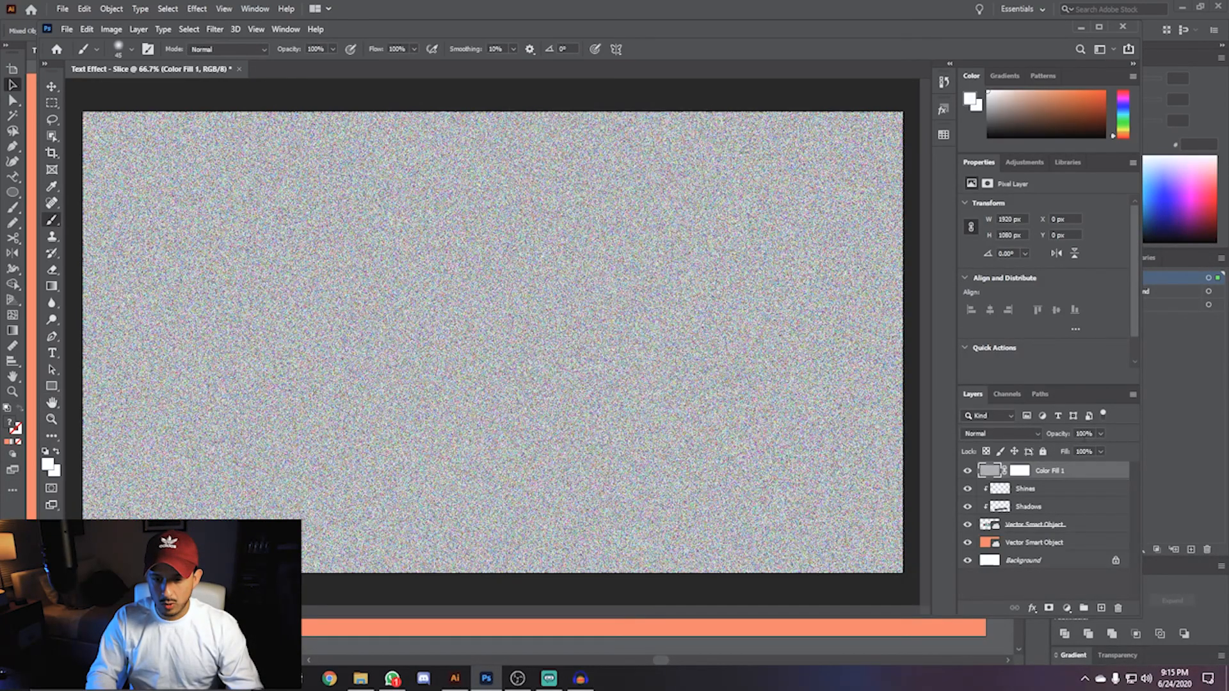
- Set the noise layer's opacity to 6% to create a subtle grain over the artwork
{"action": "left_click", "coordinate": [1082, 434]}
{"action": "type", "text": "3"}
{"action": "key", "text": "Return"}
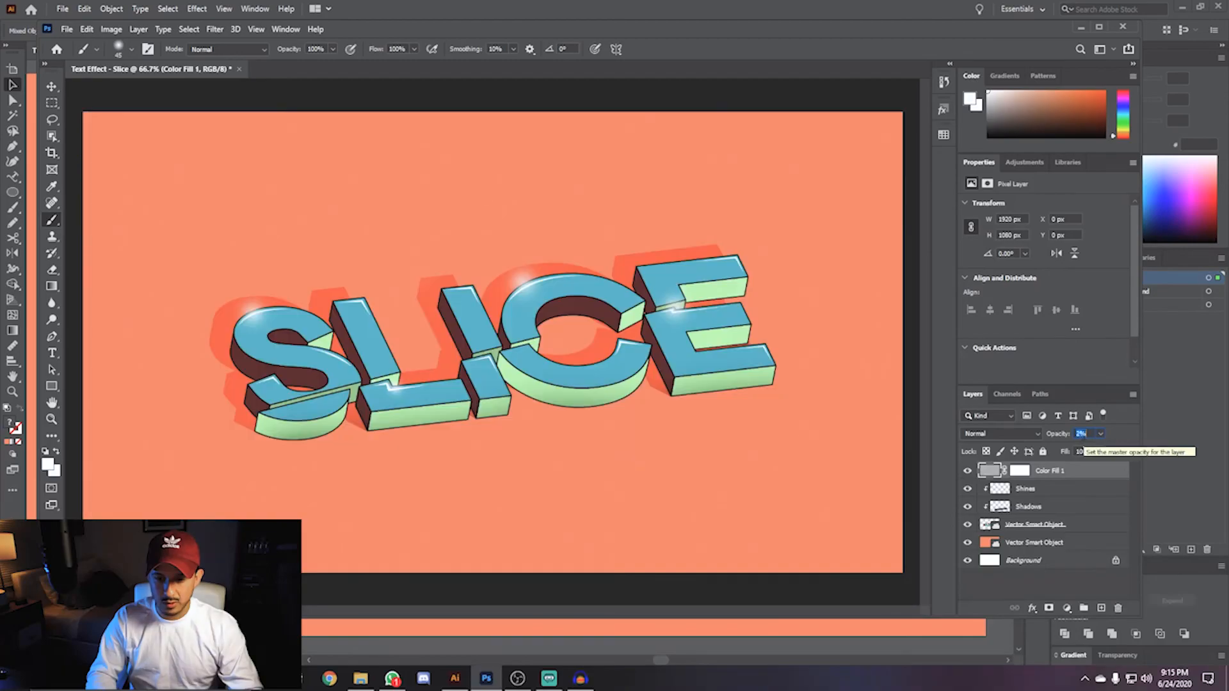
{"action": "type", "text": "7"}
{"action": "key", "text": "Return"}
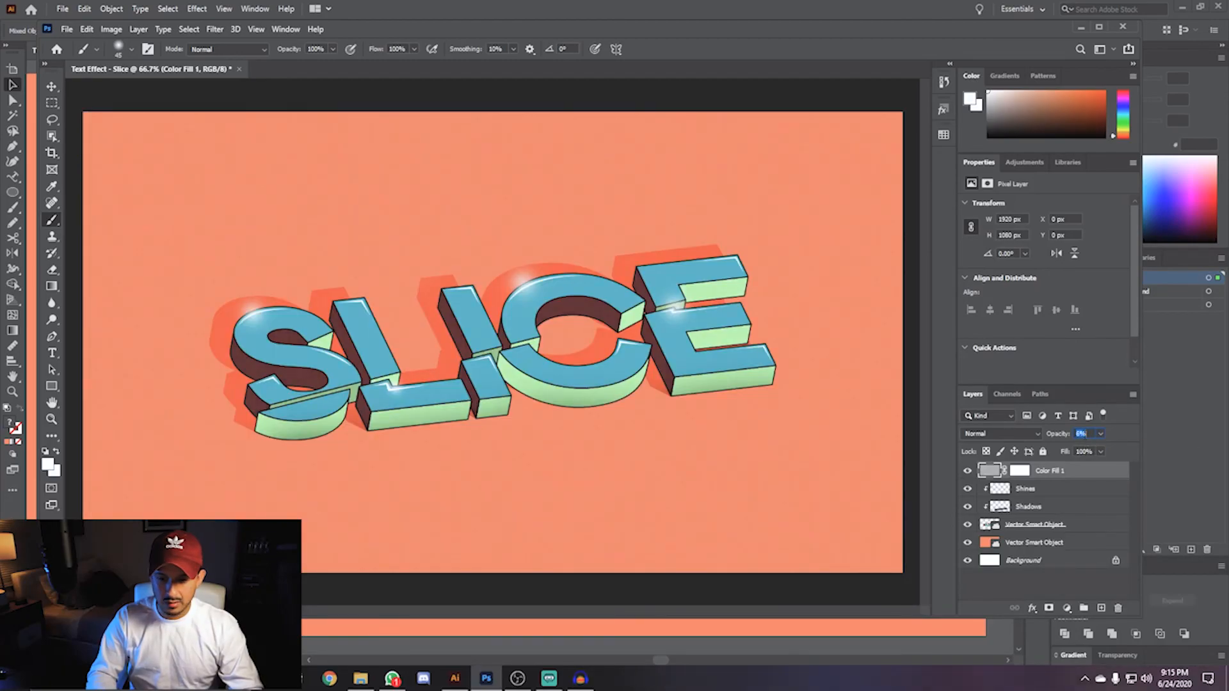
{"action": "key", "text": "v"}
{"action": "scroll", "coordinate": [510, 323], "scroll_direction": "up", "scroll_amount": 5}
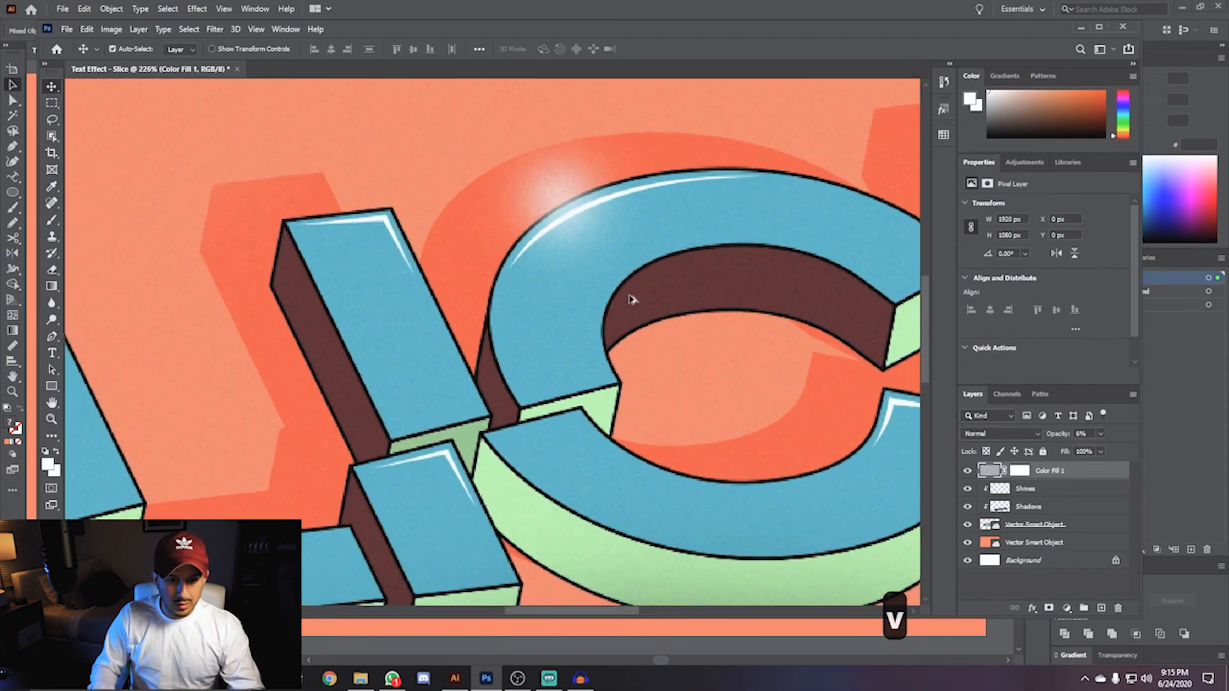
{"action": "scroll", "coordinate": [613, 316], "scroll_direction": "down", "scroll_amount": 3}
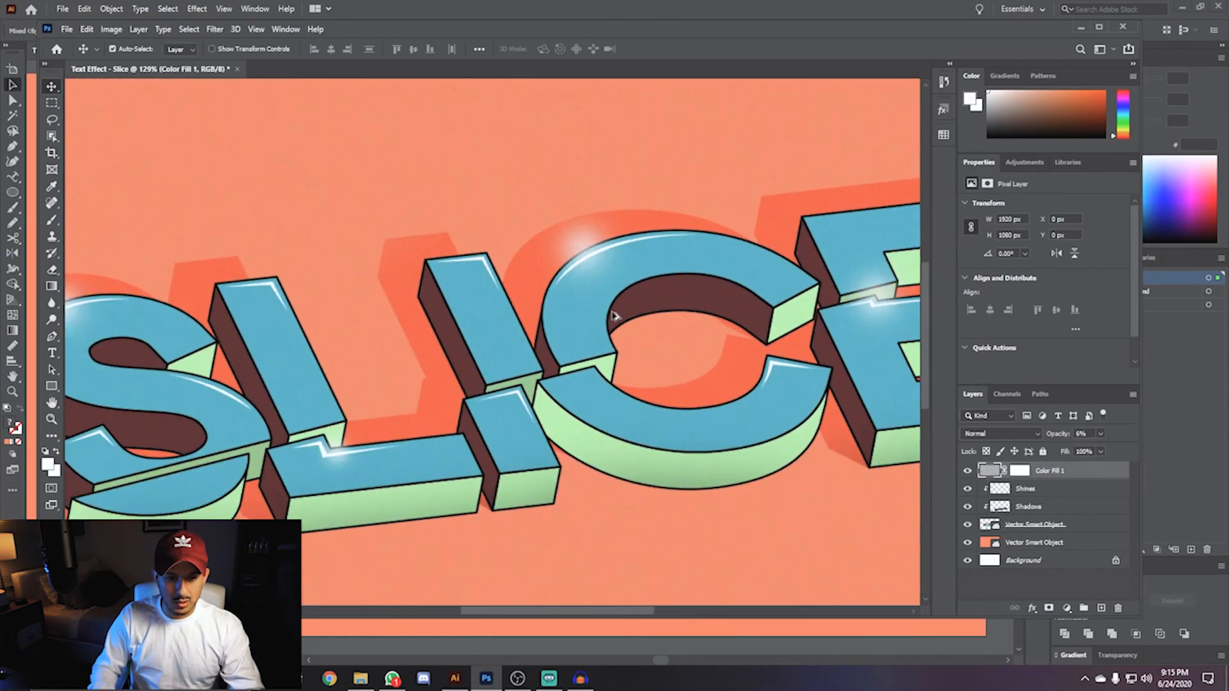
{"action": "scroll", "coordinate": [614, 316], "scroll_direction": "down", "scroll_amount": 3}
{"action": "scroll", "coordinate": [613, 316], "scroll_direction": "up", "scroll_amount": 1}
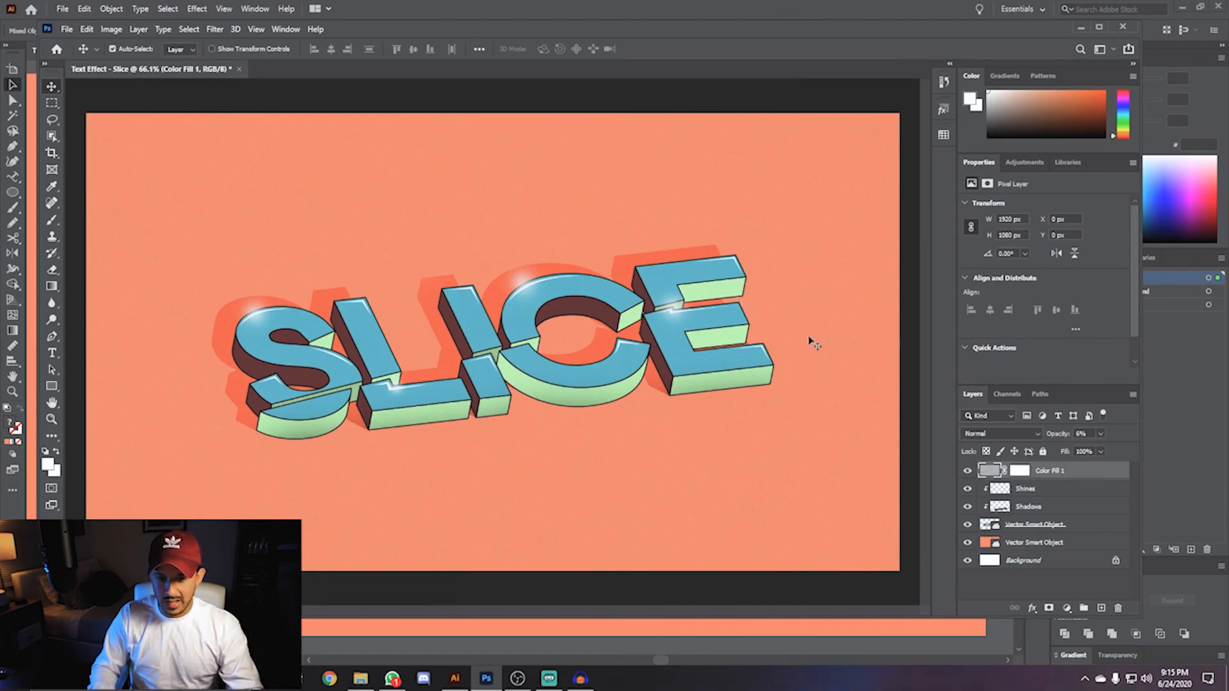
- Add a Curves adjustment layer and raise the midpoint of the curve to brighten the whole image
{"action": "left_click", "coordinate": [1067, 608]}
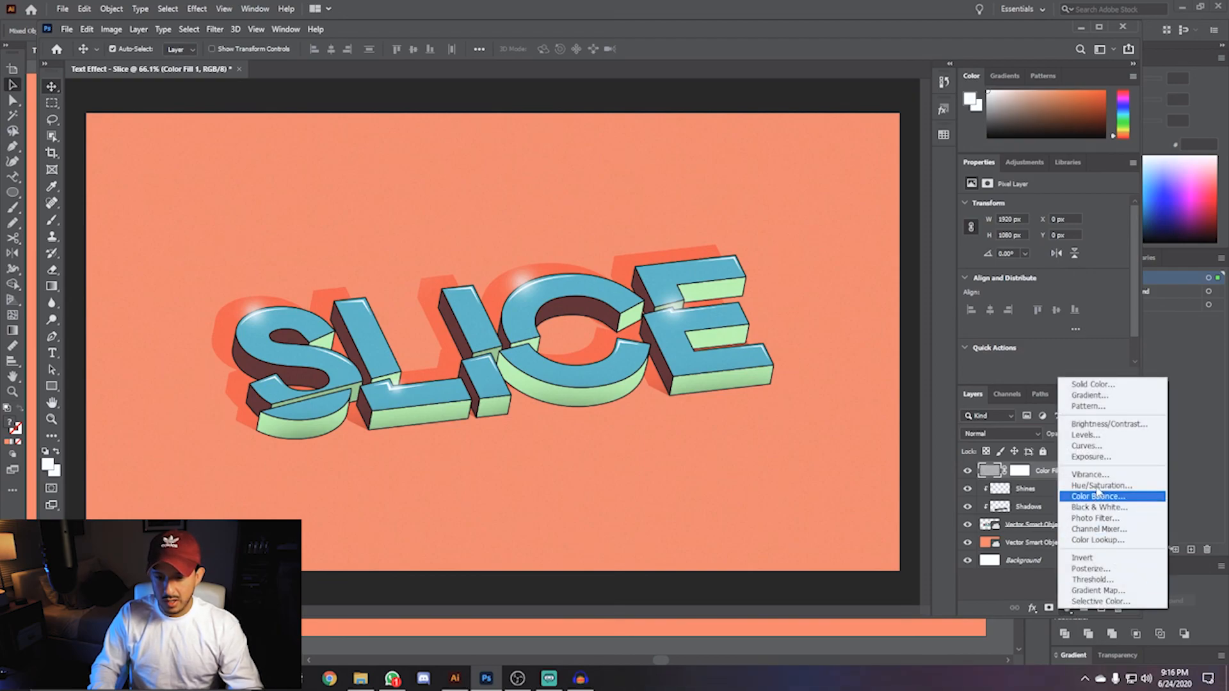
{"action": "left_click", "coordinate": [1088, 446]}
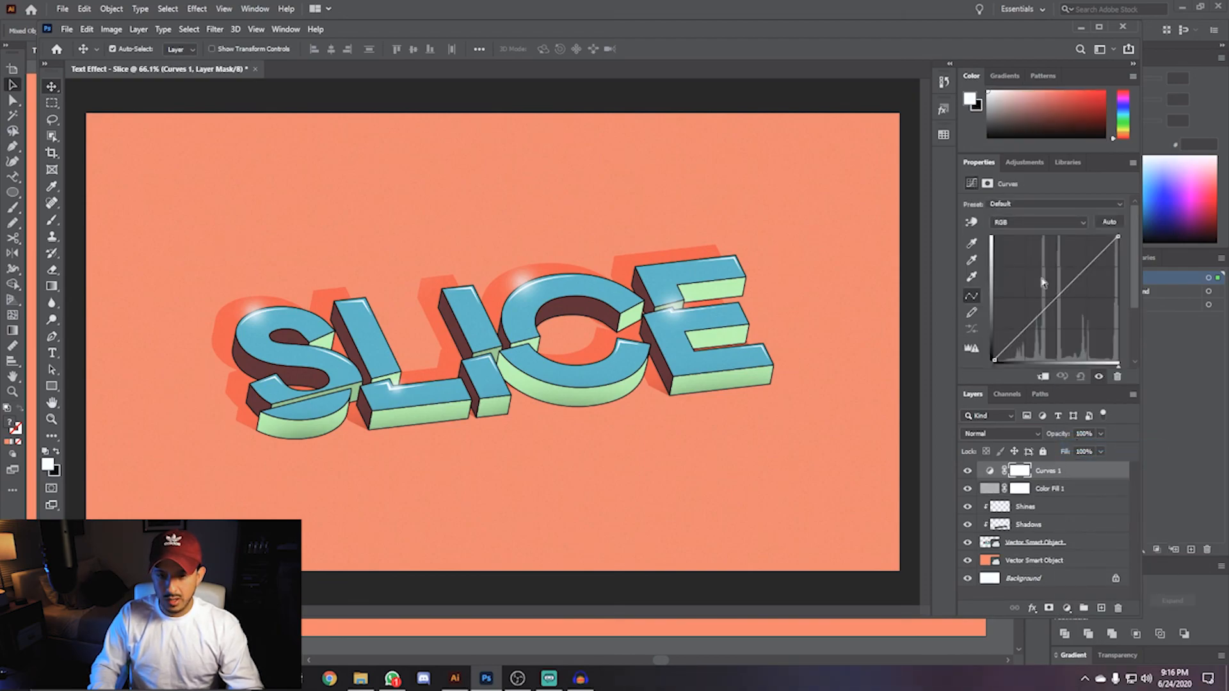
{"action": "left_click", "coordinate": [1055, 296]}
{"action": "left_click_drag", "start_coordinate": [1055, 295], "coordinate": [1084, 267]}
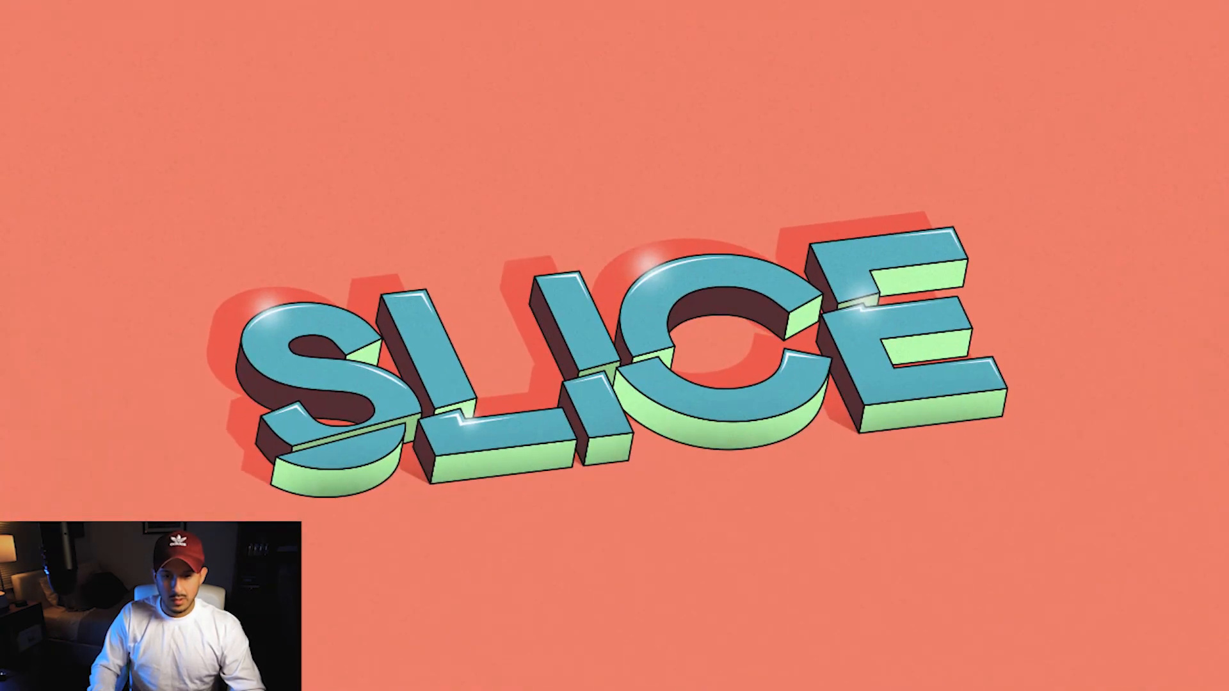